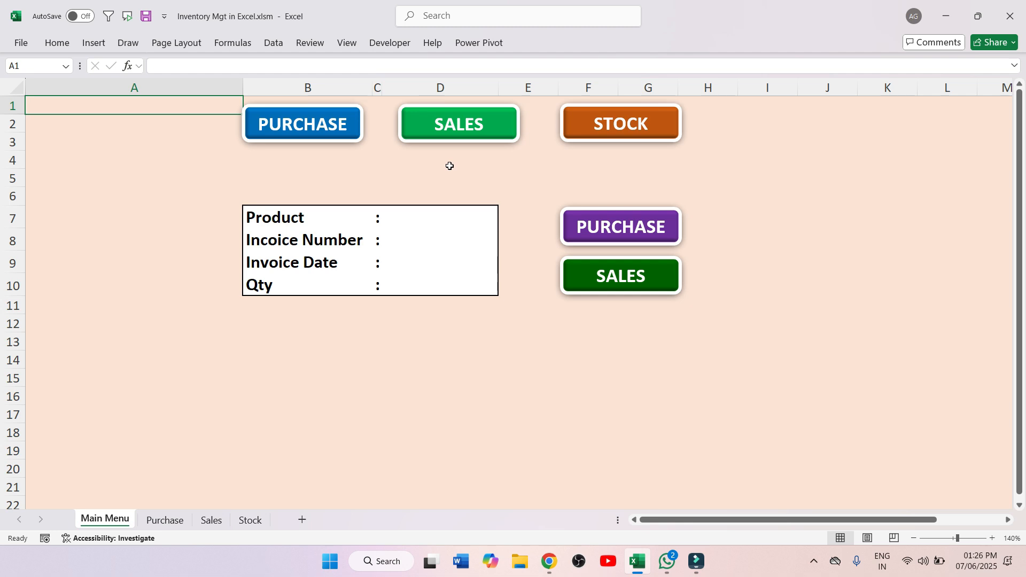
- Review the product quantities and remarks on the Stock sheet, and return to the Main Menu sheet
click(629, 133)
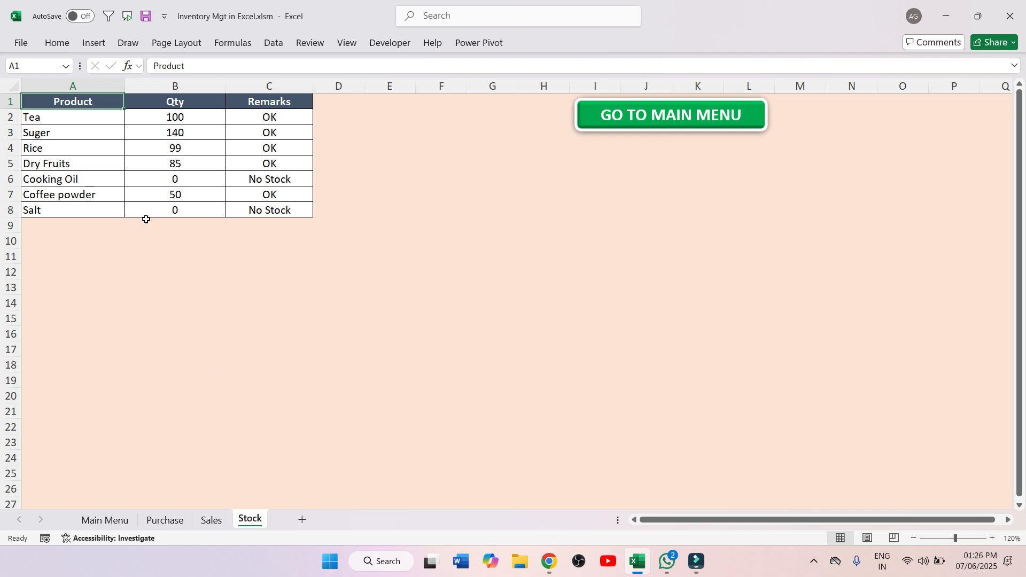
click(103, 521)
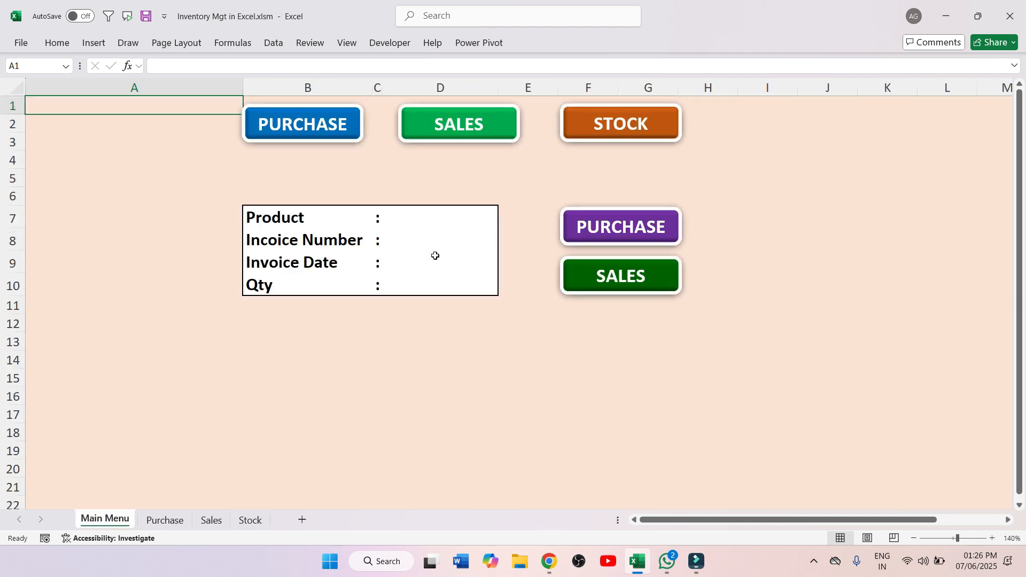
- In the Main Menu entry form, choose Tea as the product and enter invoice number 87
click(438, 217)
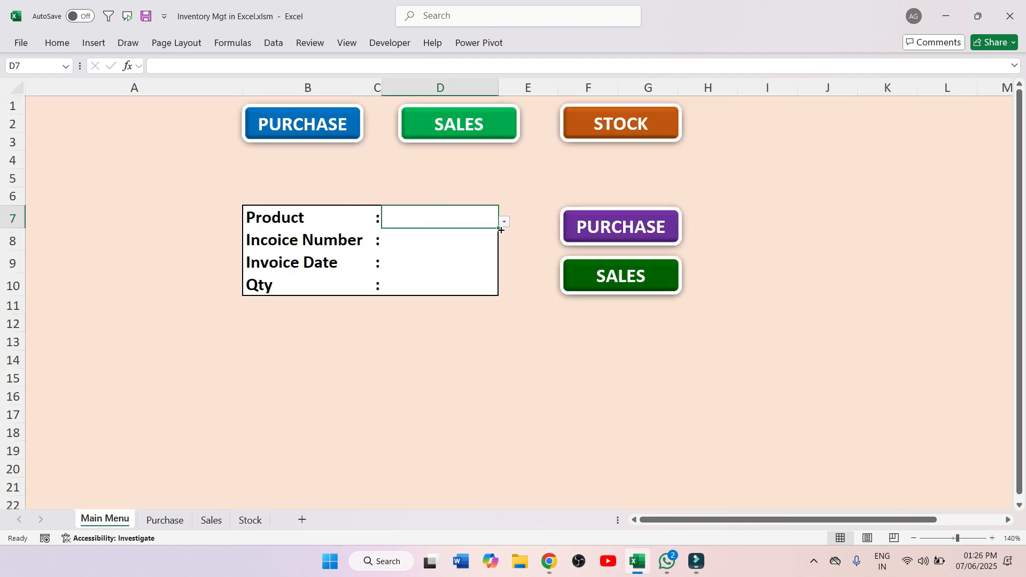
click(505, 222)
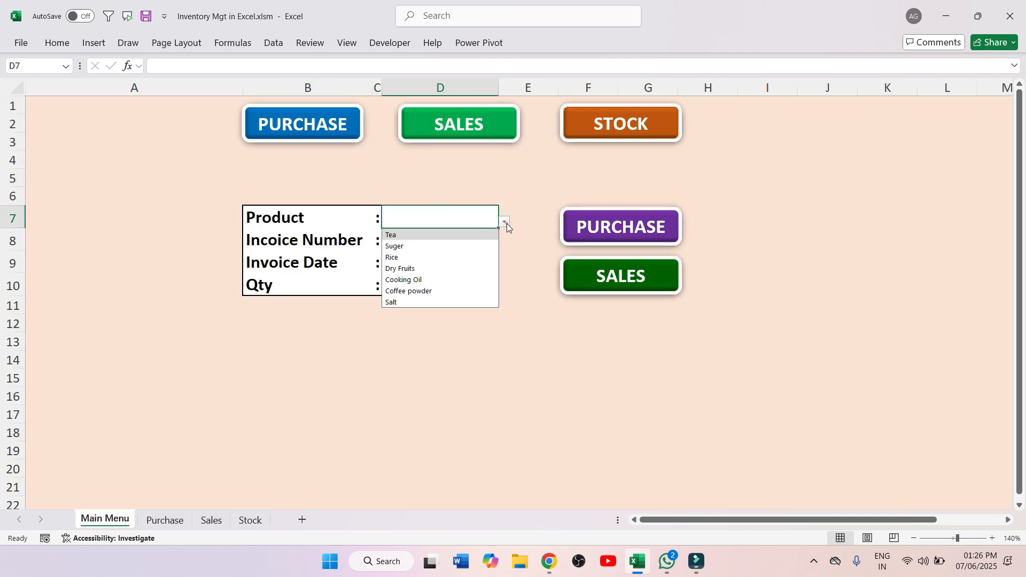
click(431, 237)
click(432, 238)
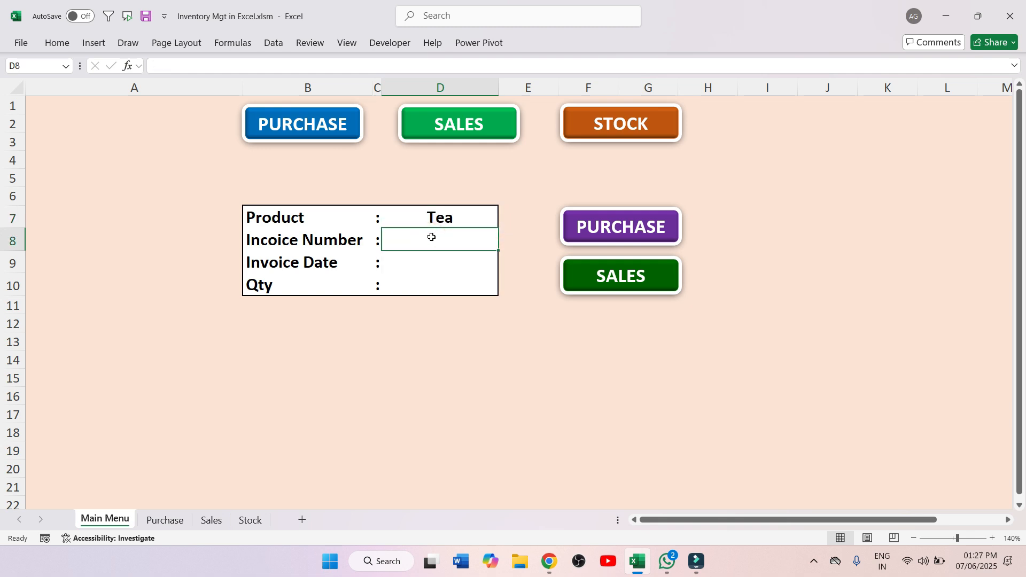
text(8)
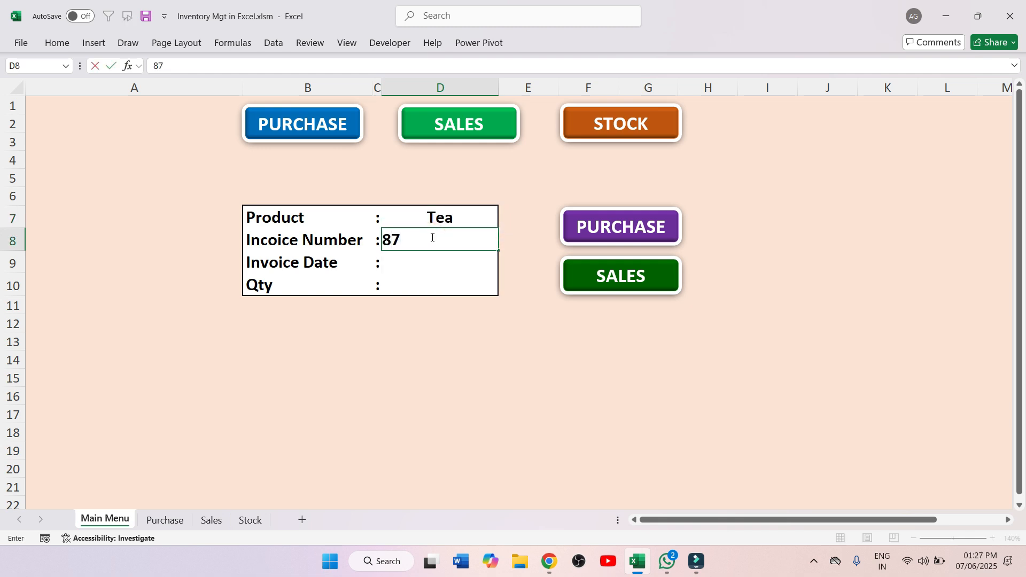
text(7)
key(Return)
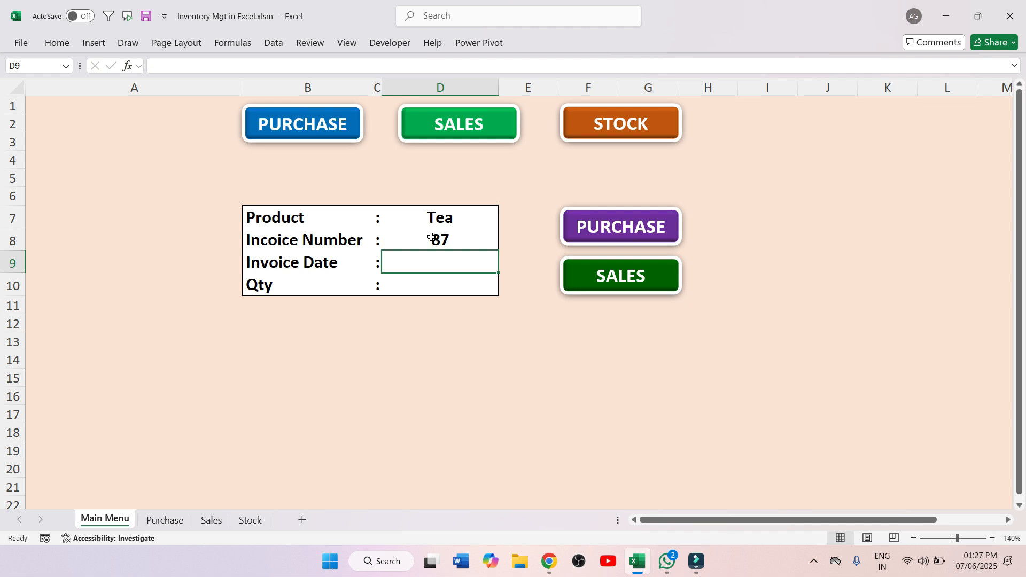
- Enter invoice date 07/06/2025 and quantity 155, and record the form entry as a purchase
text(07/06/2025)
key(Return)
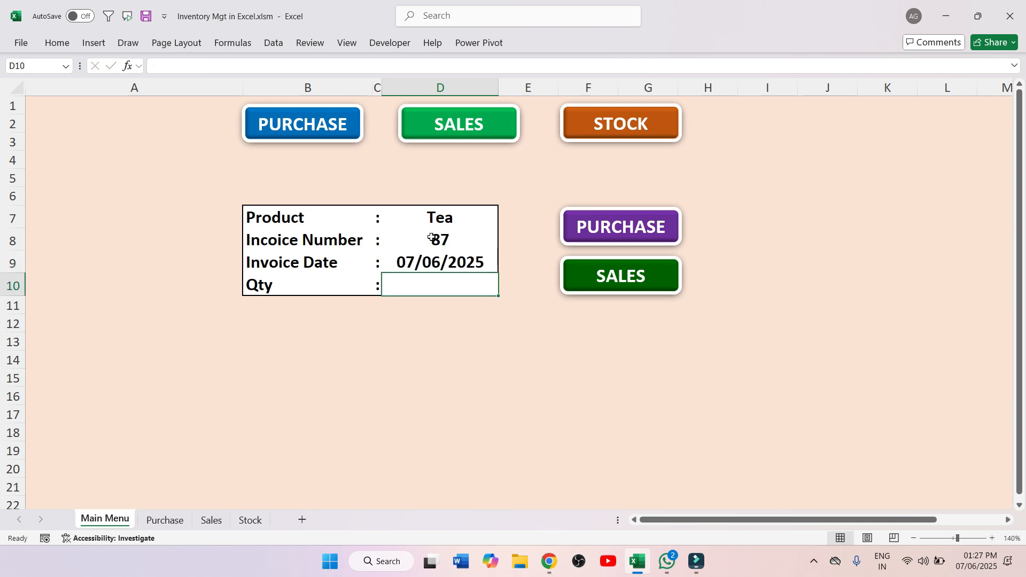
text(15)
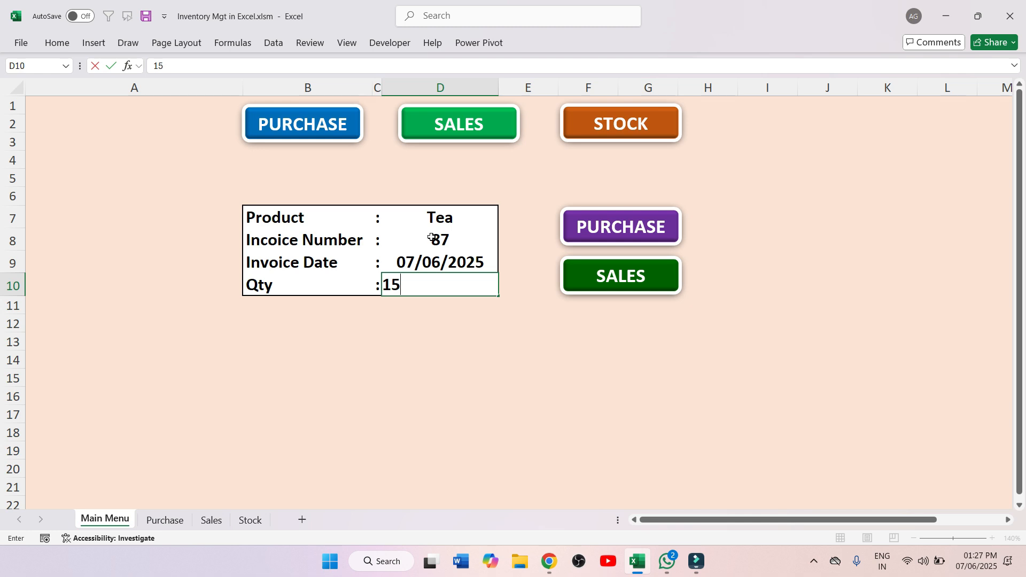
text(5)
key(Return)
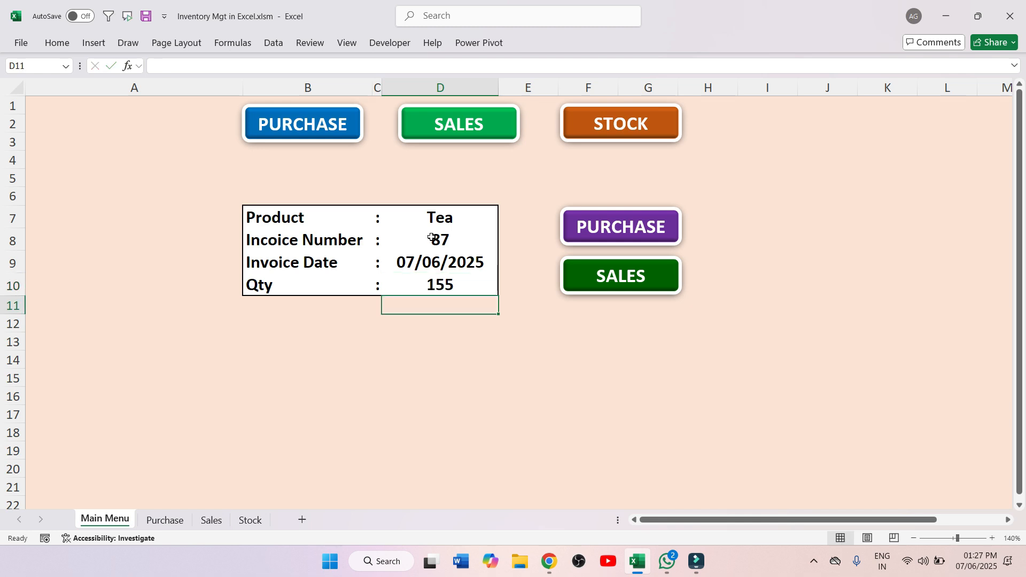
click(621, 226)
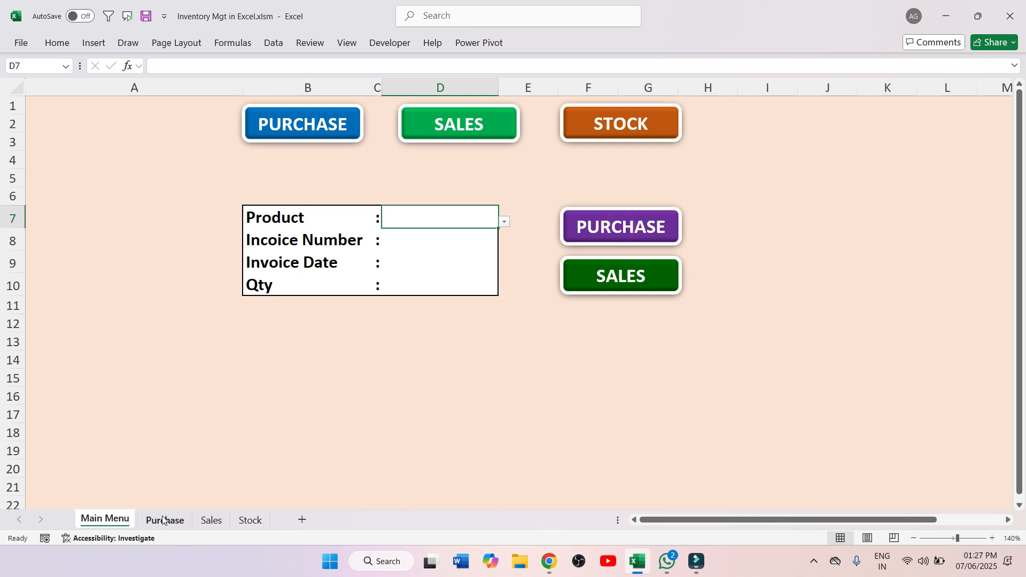
- Check the new Tea record on the Purchase sheet and go back to the Main Menu sheet
click(163, 520)
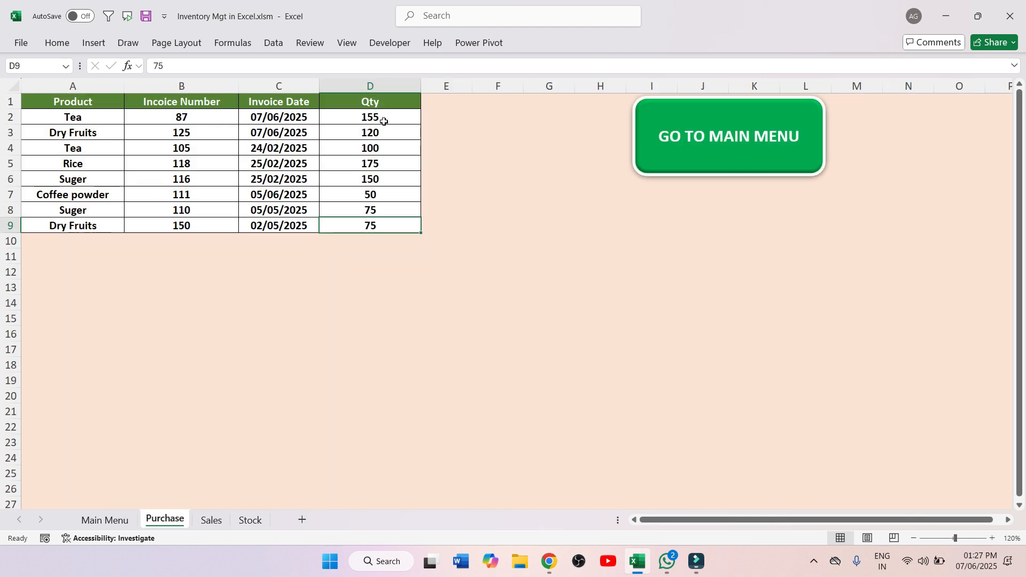
click(107, 520)
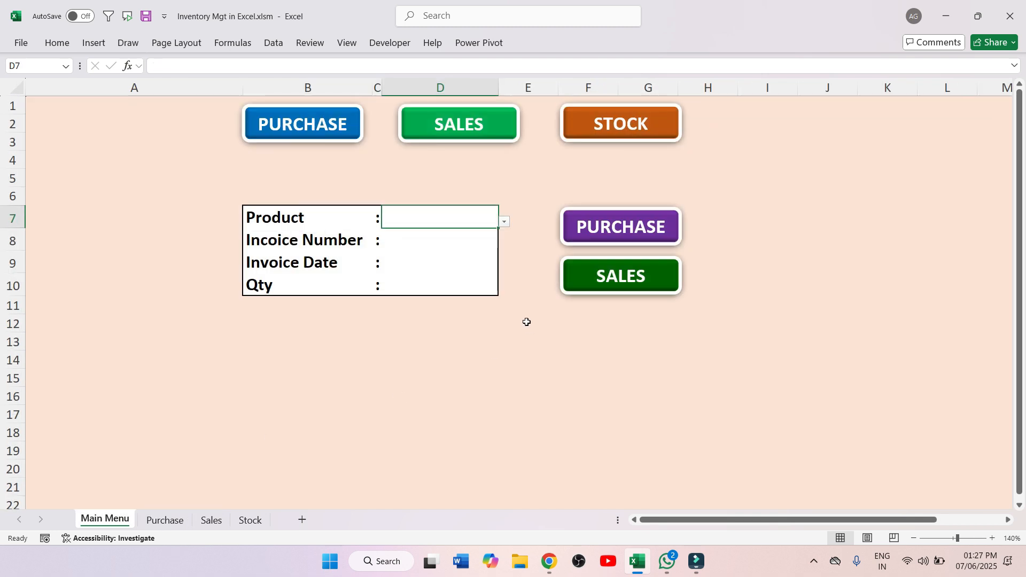
- Choose Tea as the product in the entry form and enter invoice number 129
click(504, 223)
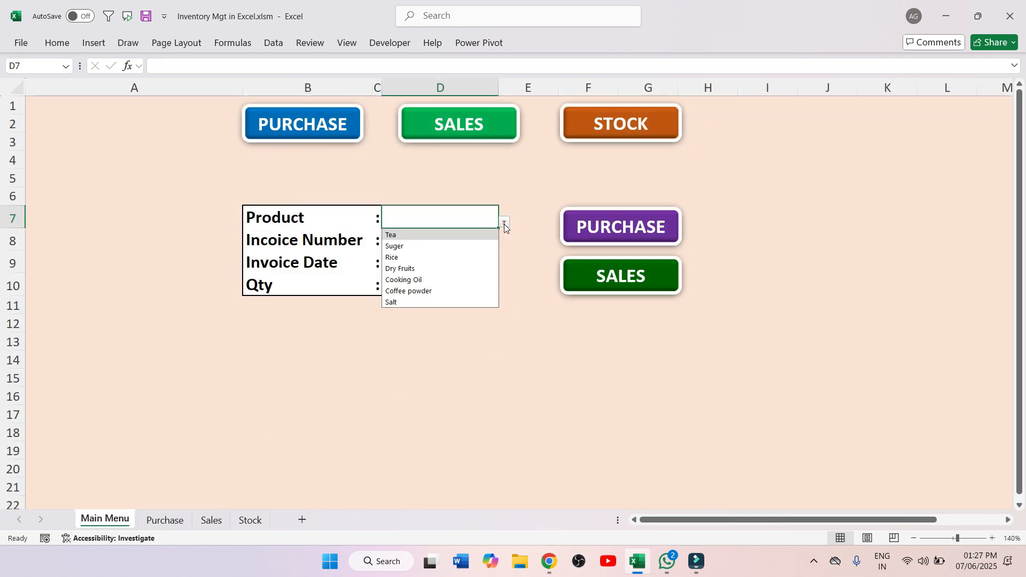
click(453, 235)
click(448, 232)
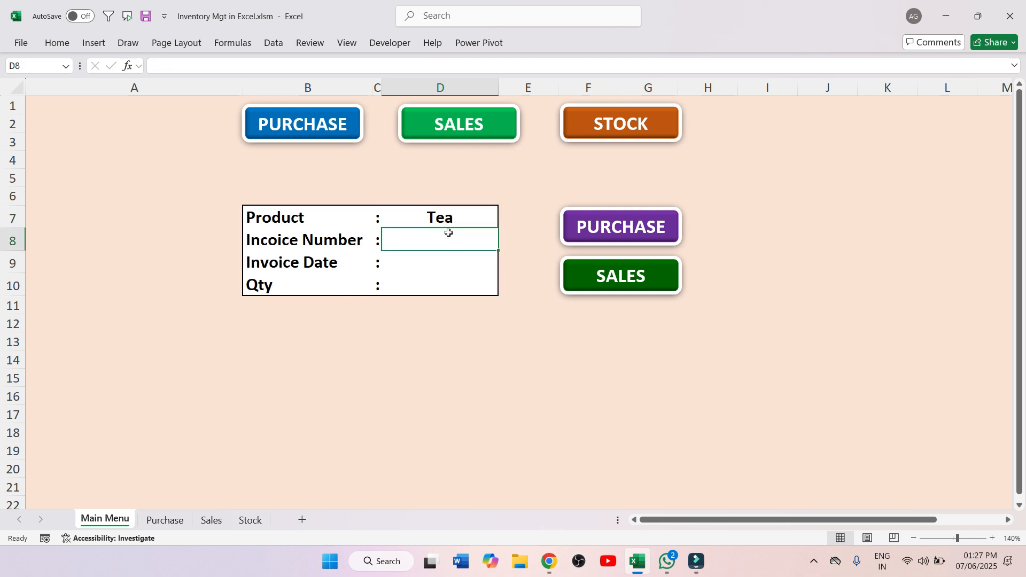
text(129)
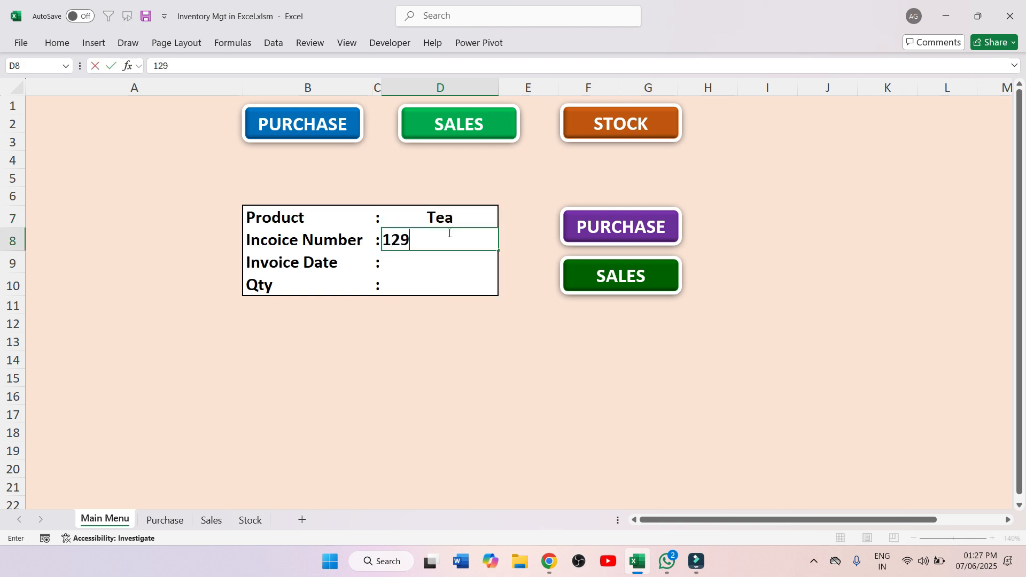
key(Return)
- Enter invoice date 07/06/2025 and quantity 55, and record the form entry as a sale
text(0)
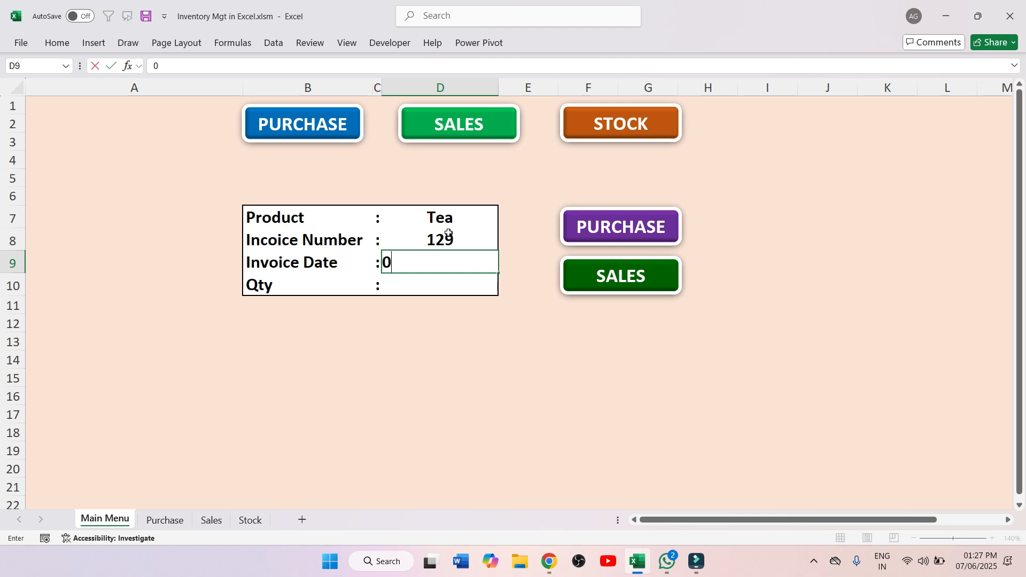
text(7/06/2025)
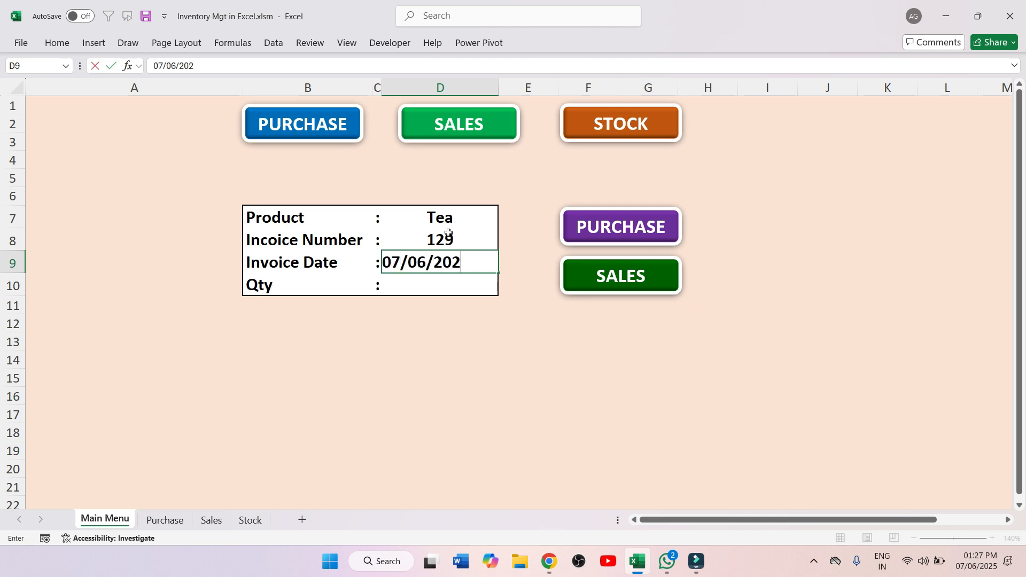
key(Return)
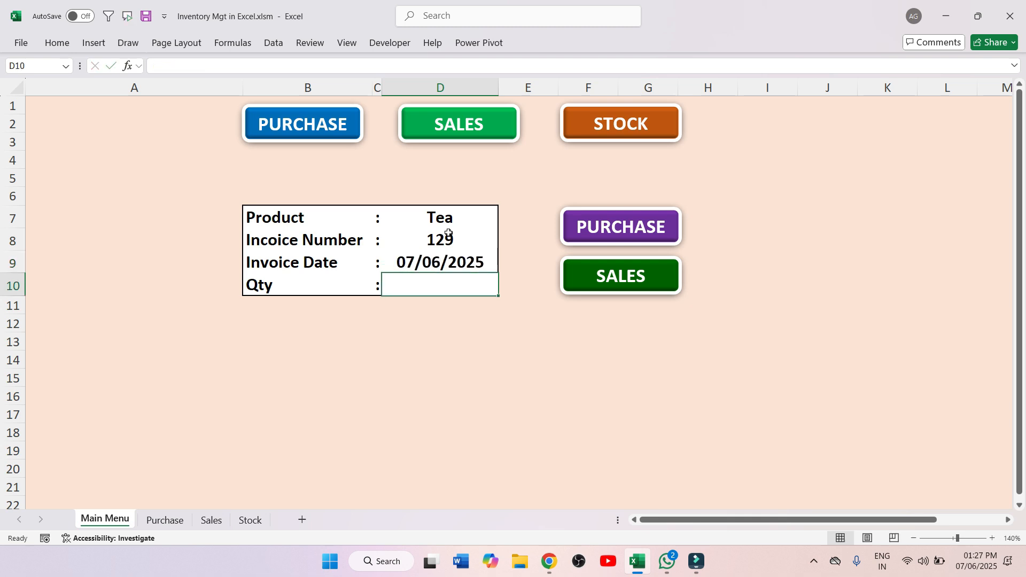
text(55)
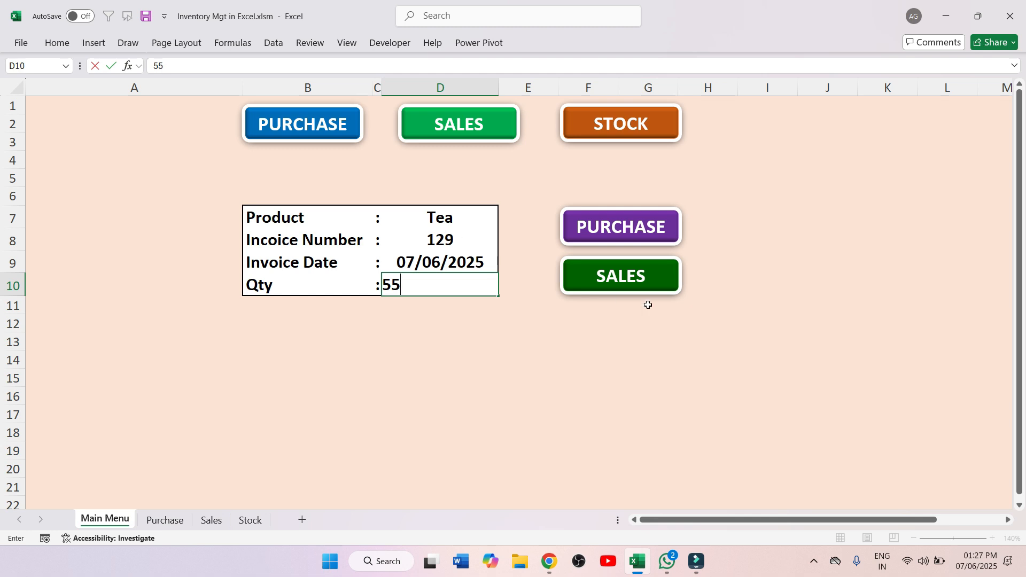
click(649, 290)
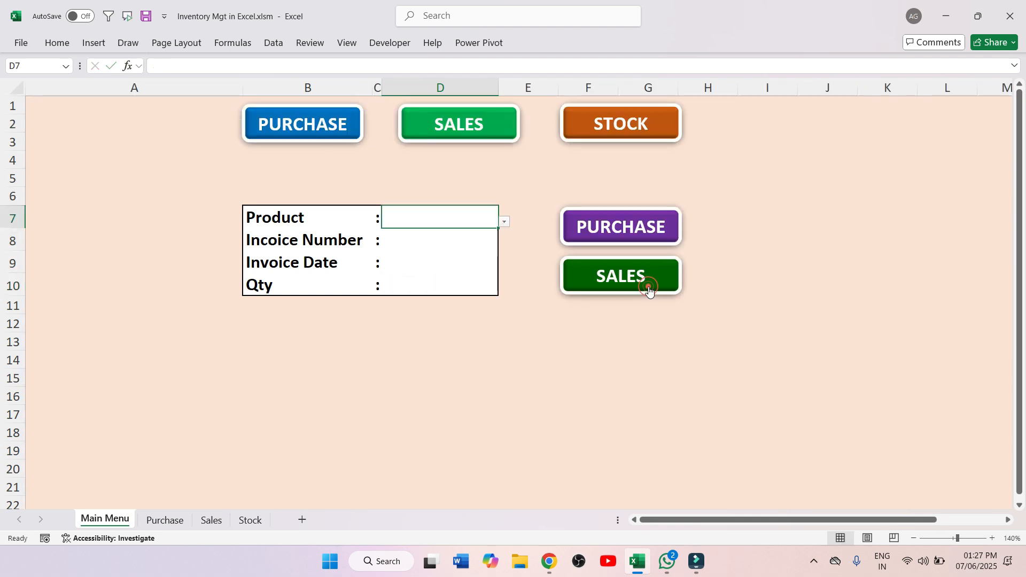
- Check the new Tea record on the Sales sheet and return to the Main Menu sheet
click(456, 123)
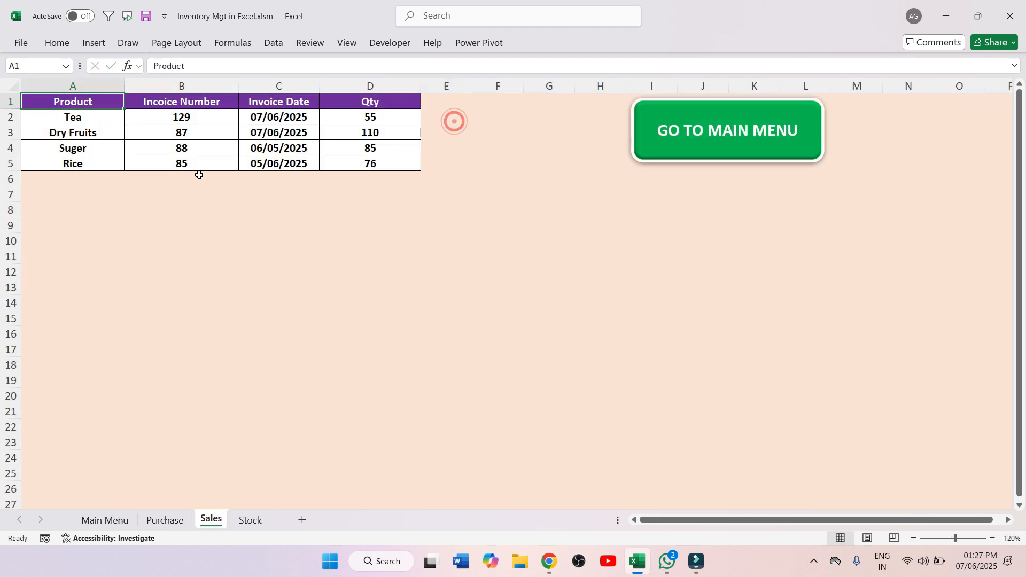
click(387, 118)
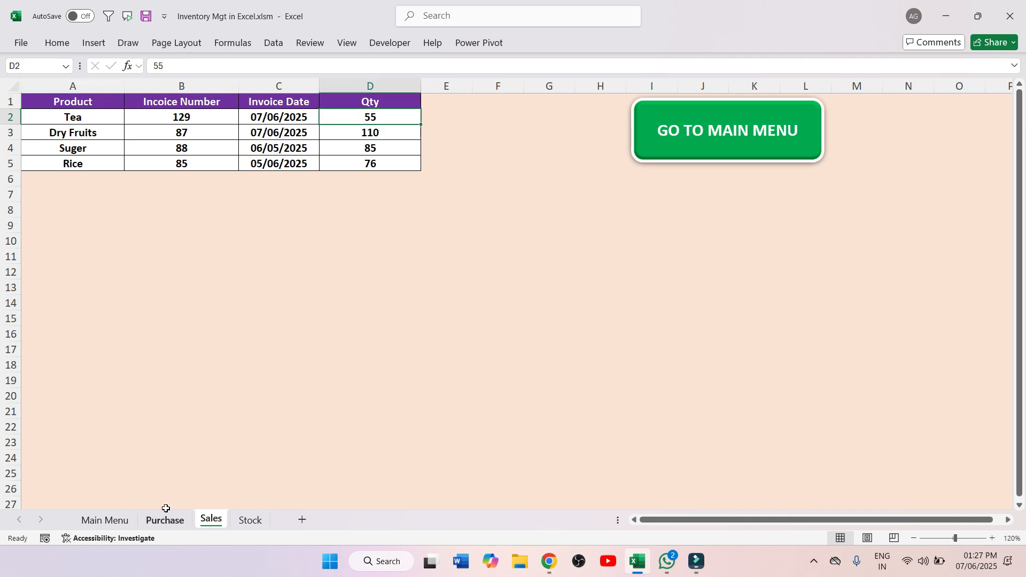
click(733, 147)
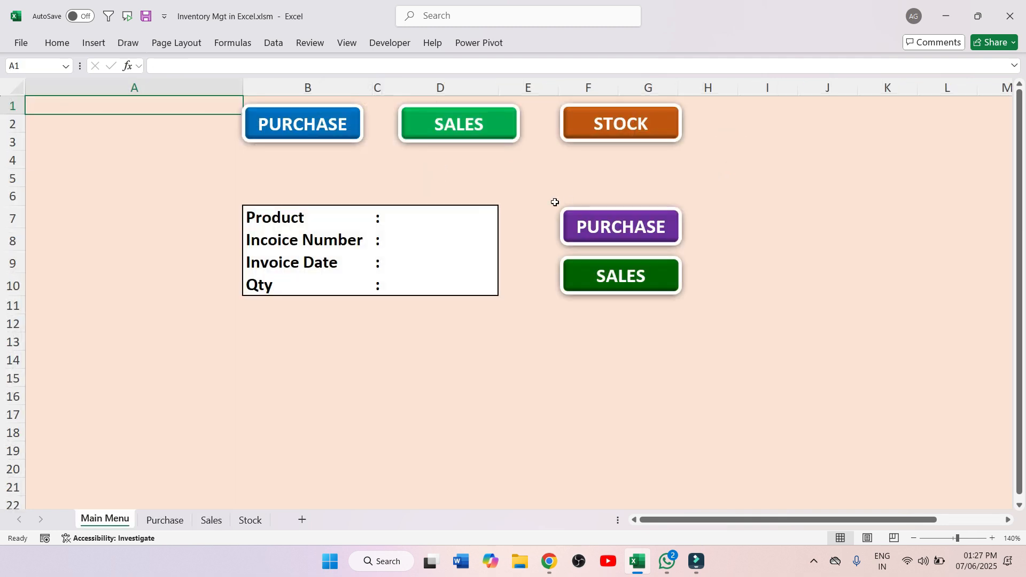
- Check the Purchase records, inspect the Tea quantity formula on the Stock sheet, and return to the Main Menu sheet
click(342, 121)
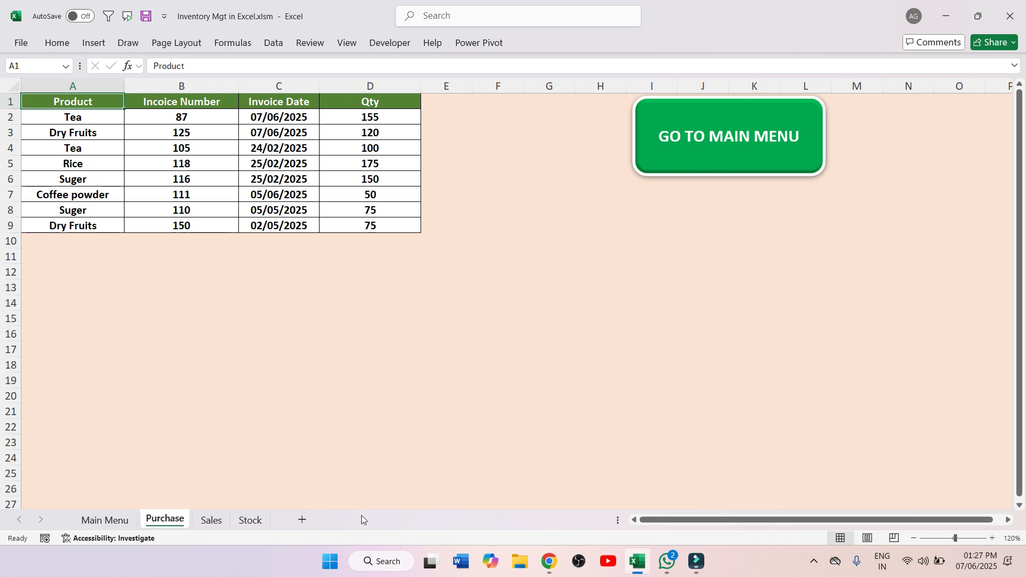
click(248, 521)
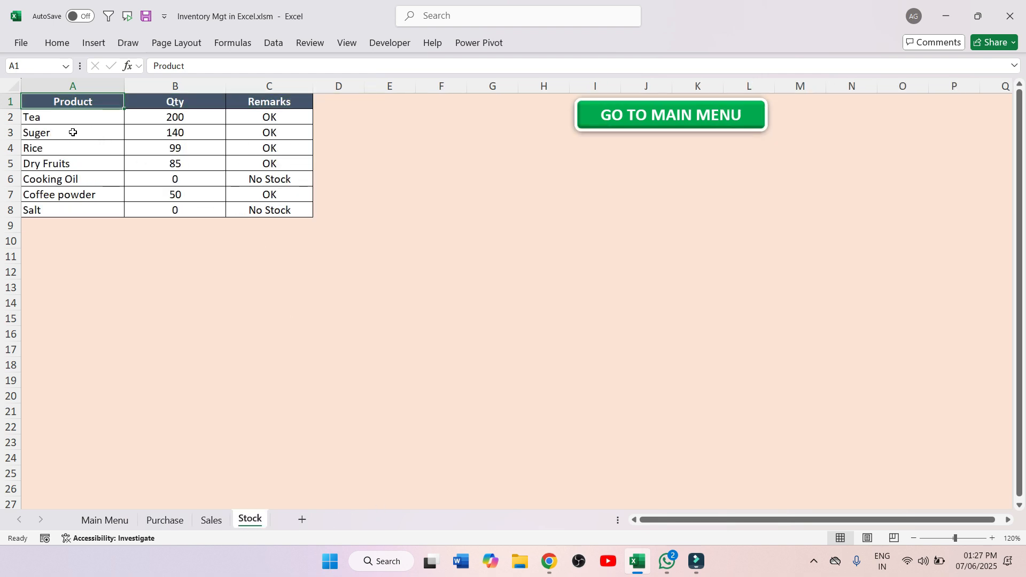
click(204, 120)
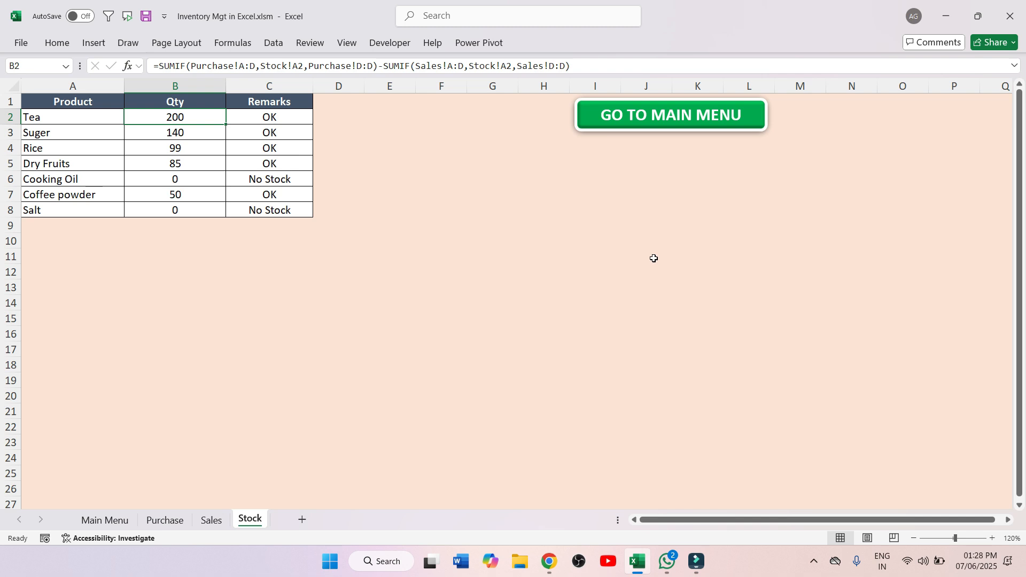
click(100, 523)
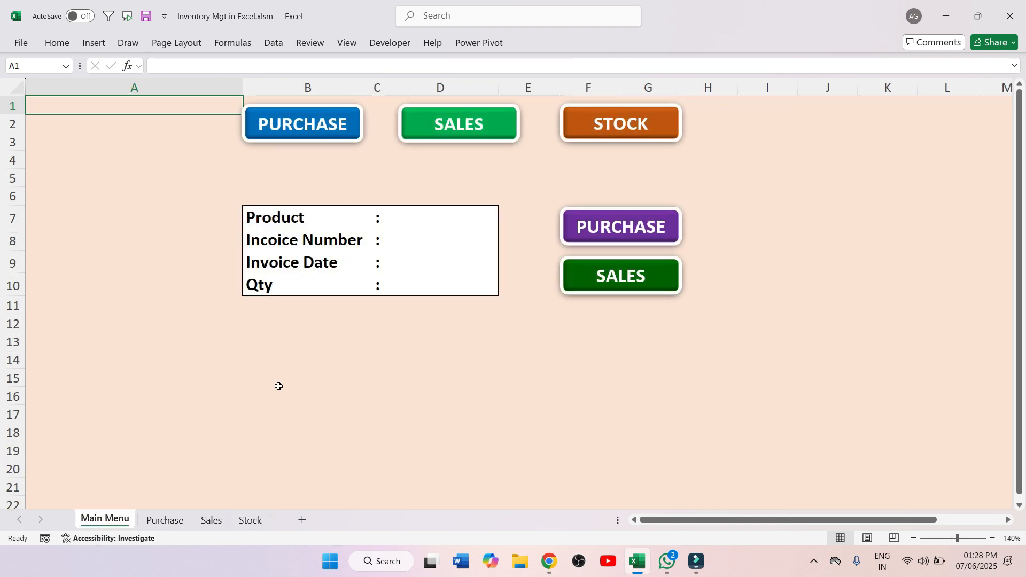
click(405, 443)
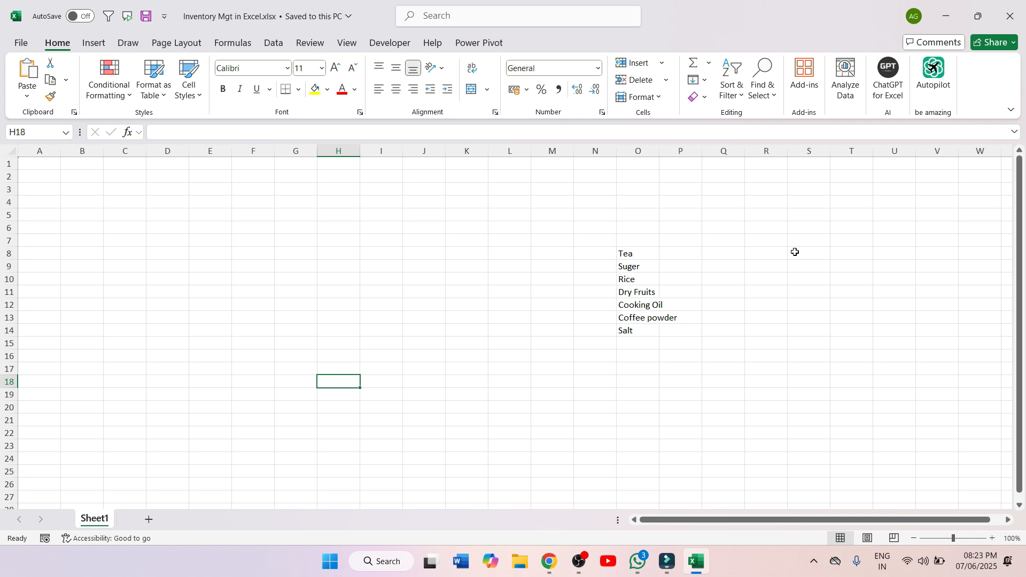
click(203, 471)
drag(632, 256, 635, 330)
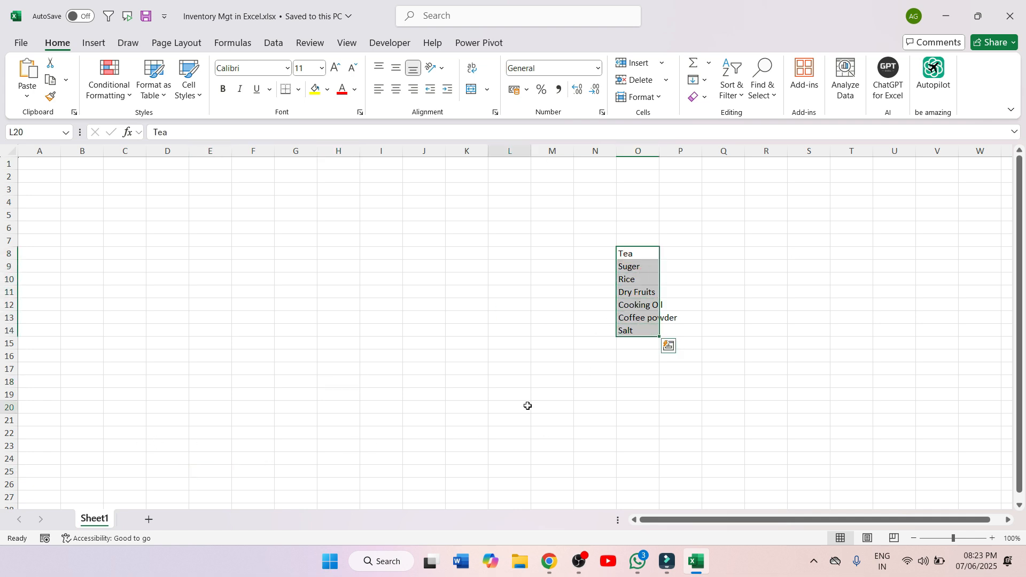
click(527, 407)
- Enter the labels Product and Invoice Number in cells B7 and B8 of Sheet1
click(992, 539)
click(993, 539)
click(992, 538)
click(993, 538)
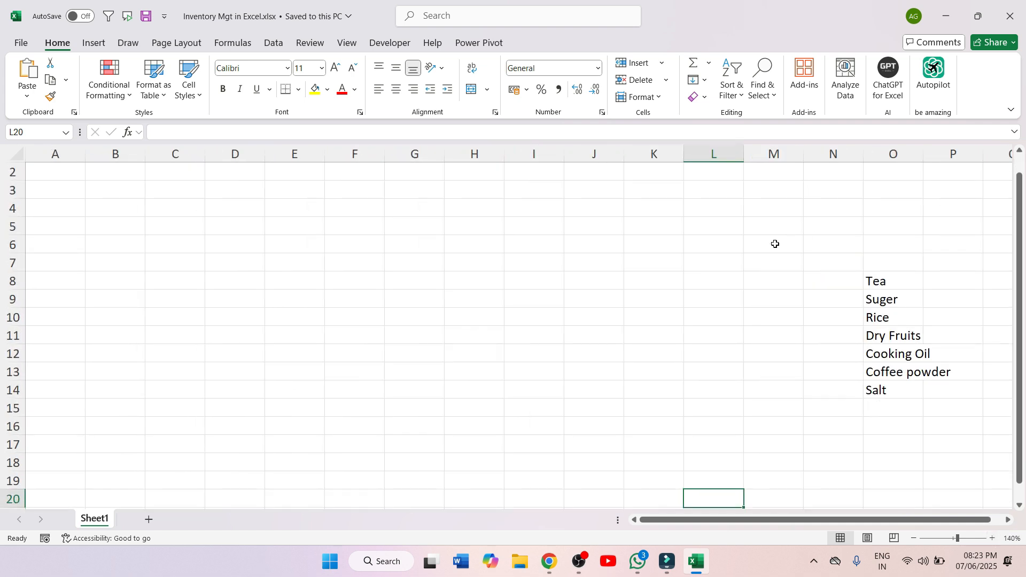
click(123, 263)
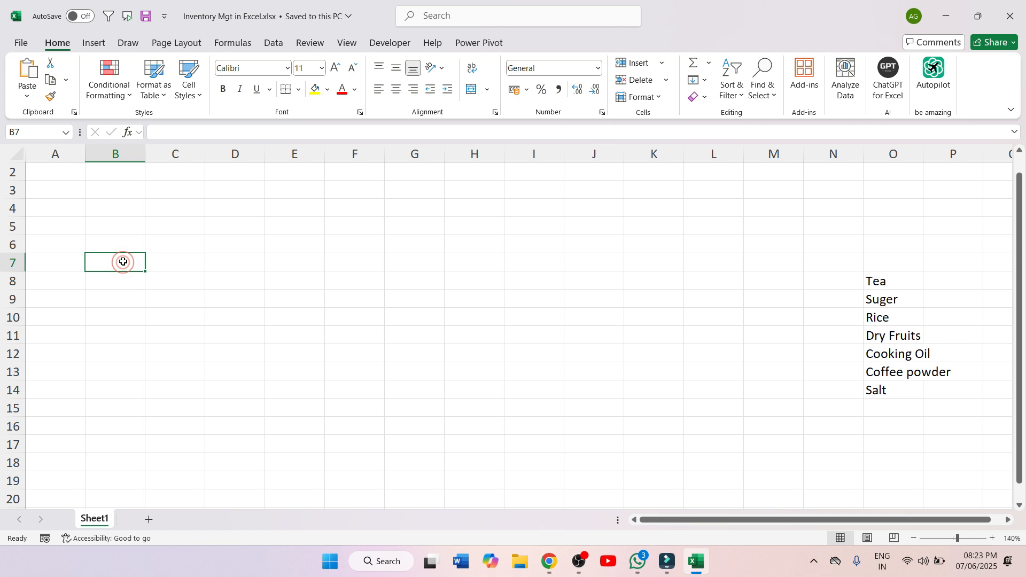
text(Product)
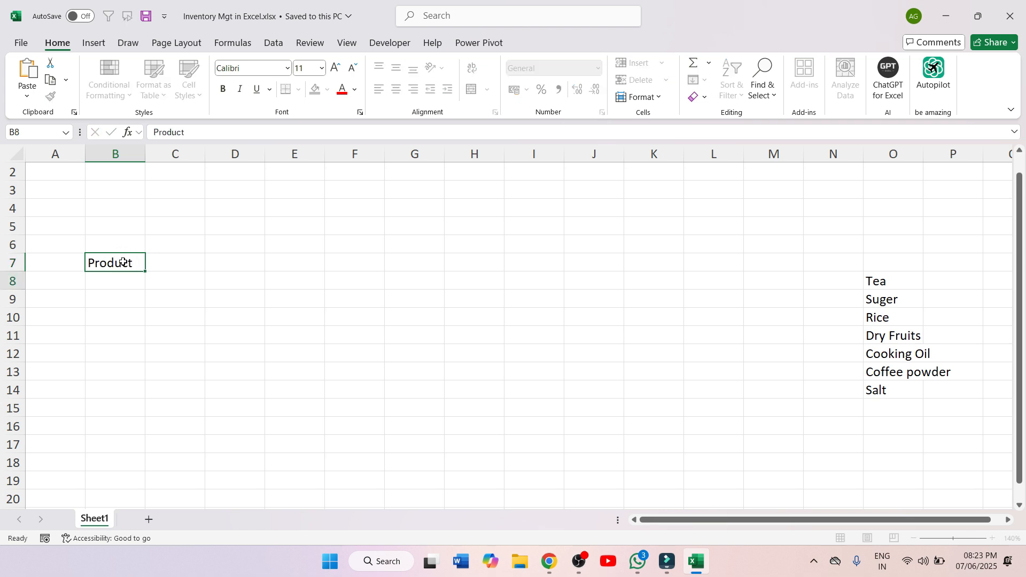
key(Return)
text(Invoice Number)
key(Return)
- Enter the labels Invoice Date and Quantity in cells B9 and B10, and widen column B to fit the labels
text(Invoice )
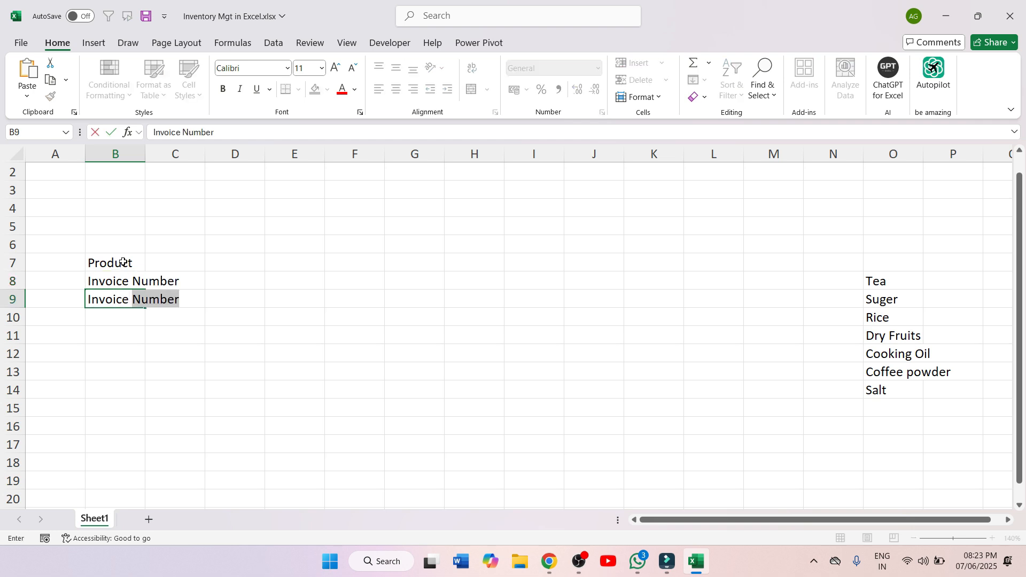
text(Date)
key(Return)
text(Quantity)
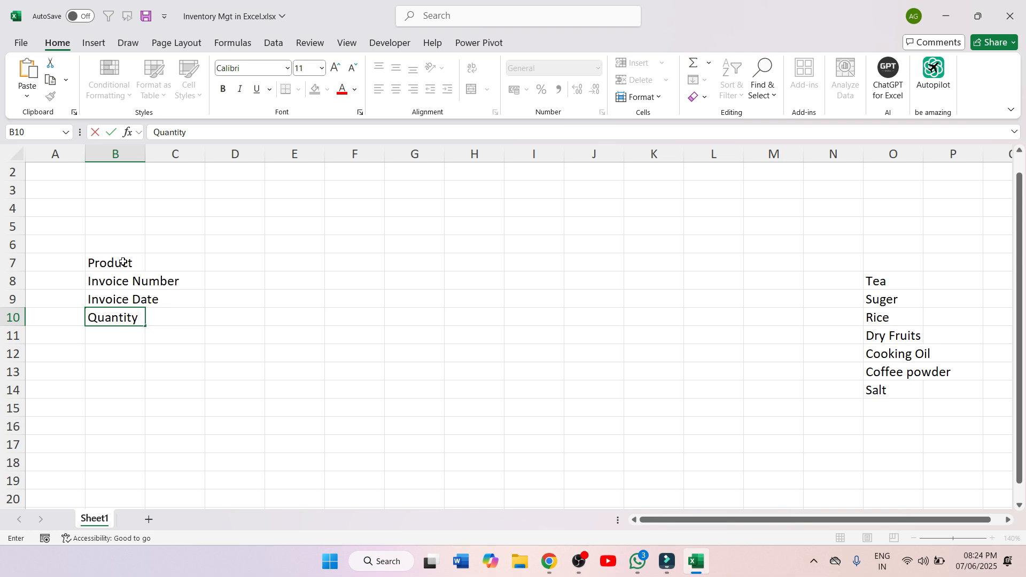
key(Return)
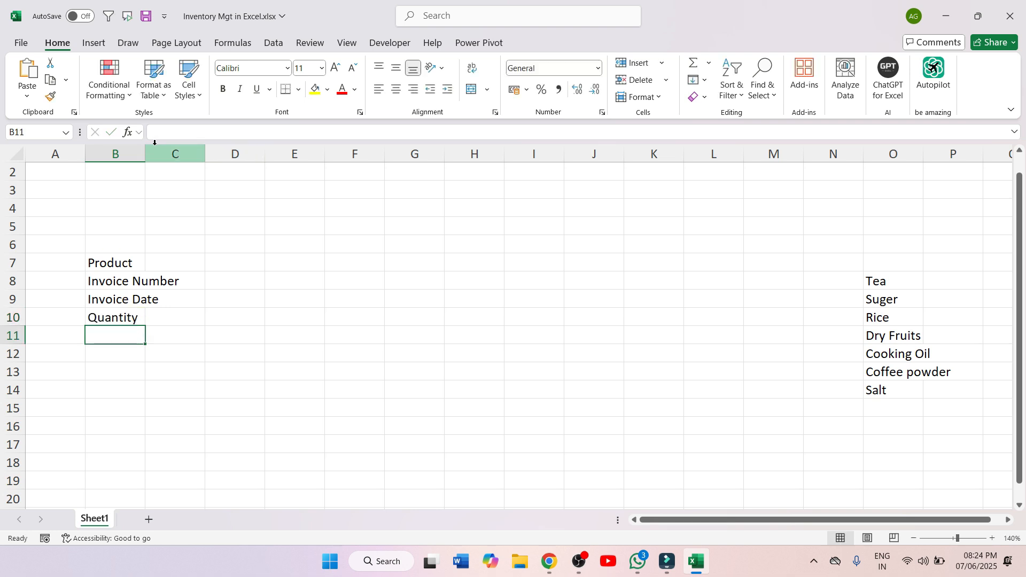
drag(148, 145, 222, 195)
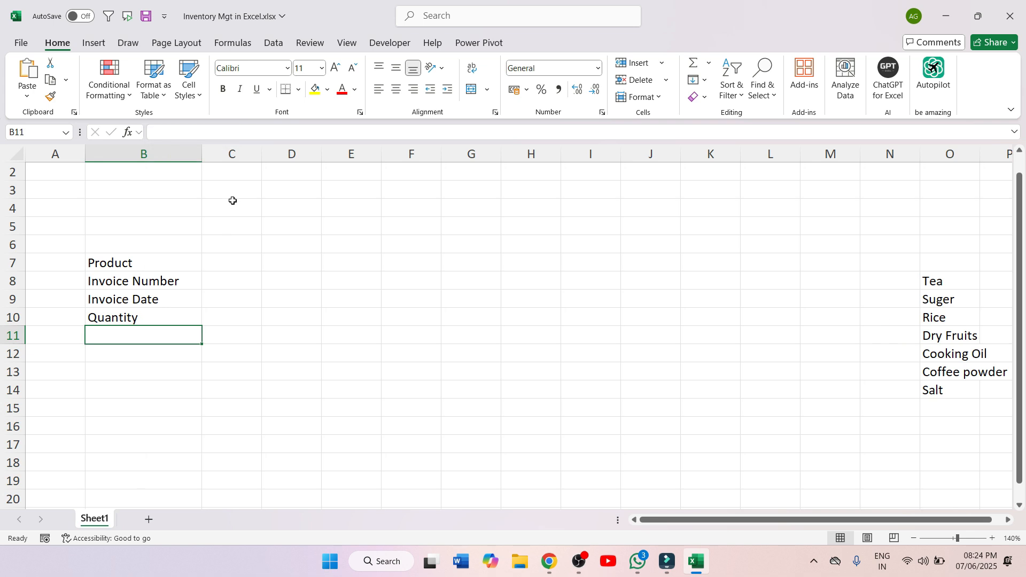
- Enter a colon in cell C7 beside the Product label and narrow column C to fit it
click(229, 257)
key(ctrl+Up)
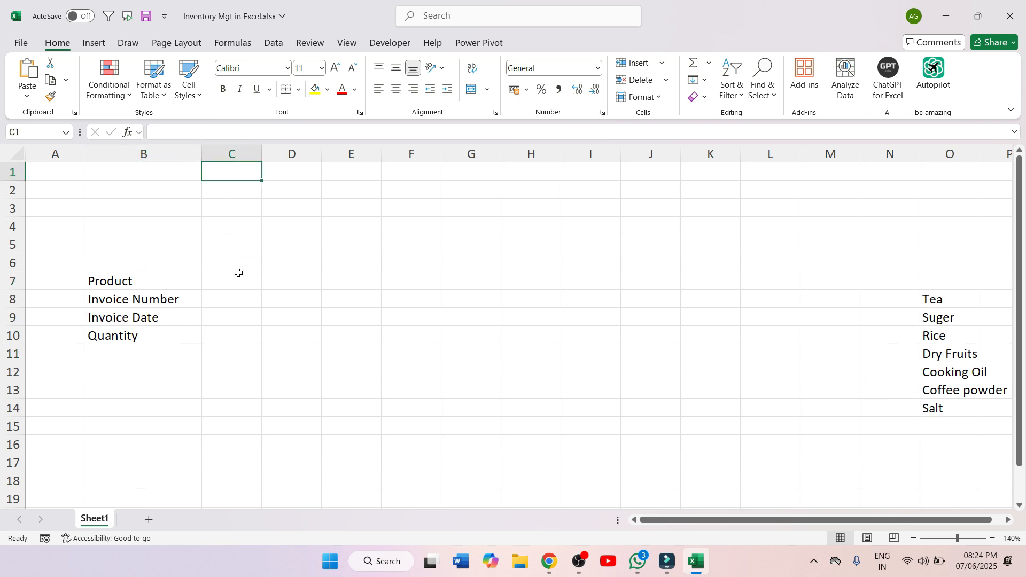
click(240, 274)
text(:)
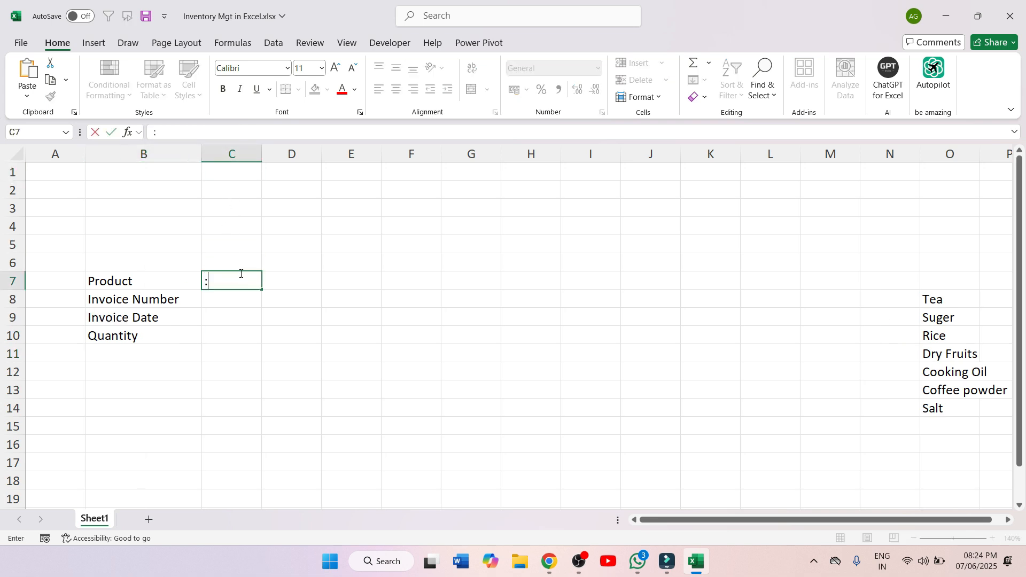
click(362, 309)
drag(261, 158, 213, 156)
- Copy the colon from C7 into cells C8 to C10
click(205, 281)
key(ctrl+c)
drag(206, 299, 207, 333)
key(ctrl+v)
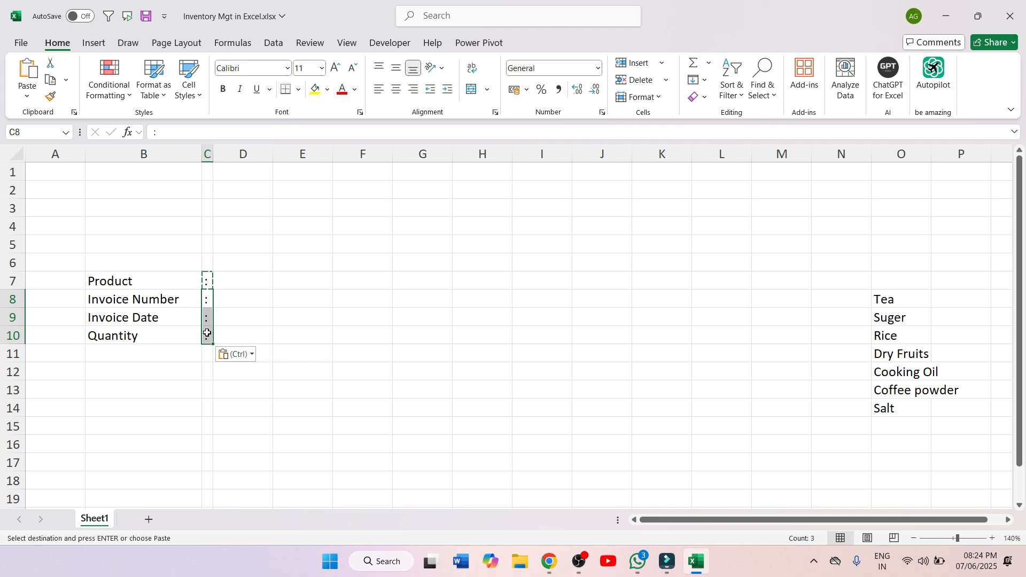
- Widen column D and give the form range B7:D10 all borders plus thick outside borders
drag(271, 152, 352, 159)
drag(119, 279, 302, 333)
click(298, 89)
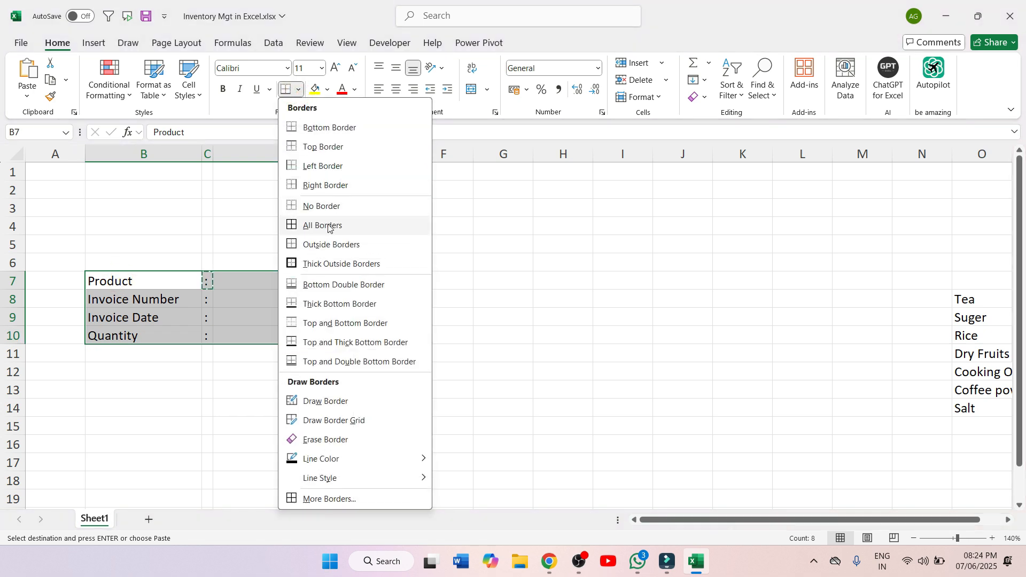
click(328, 225)
click(298, 89)
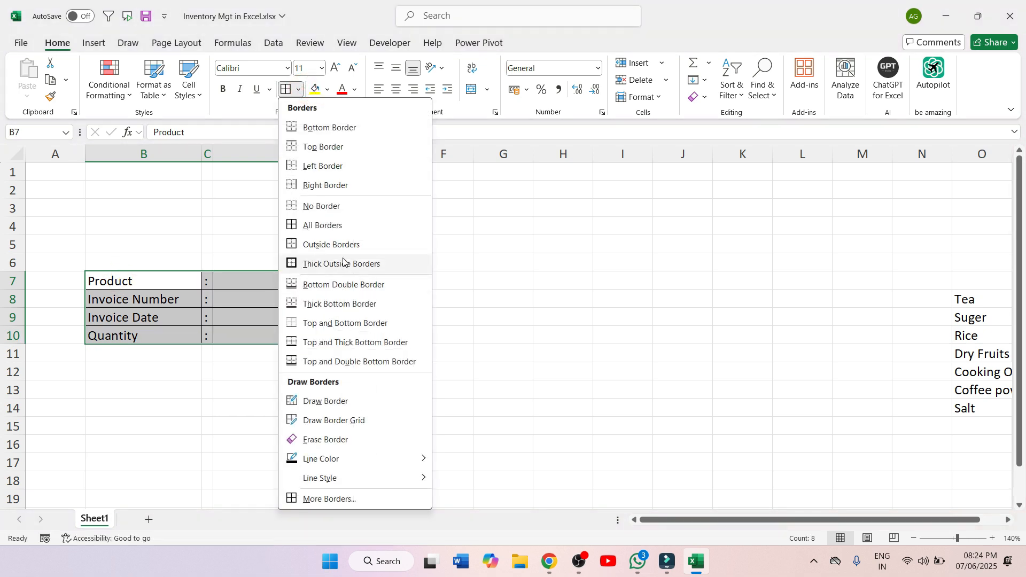
click(345, 265)
click(476, 311)
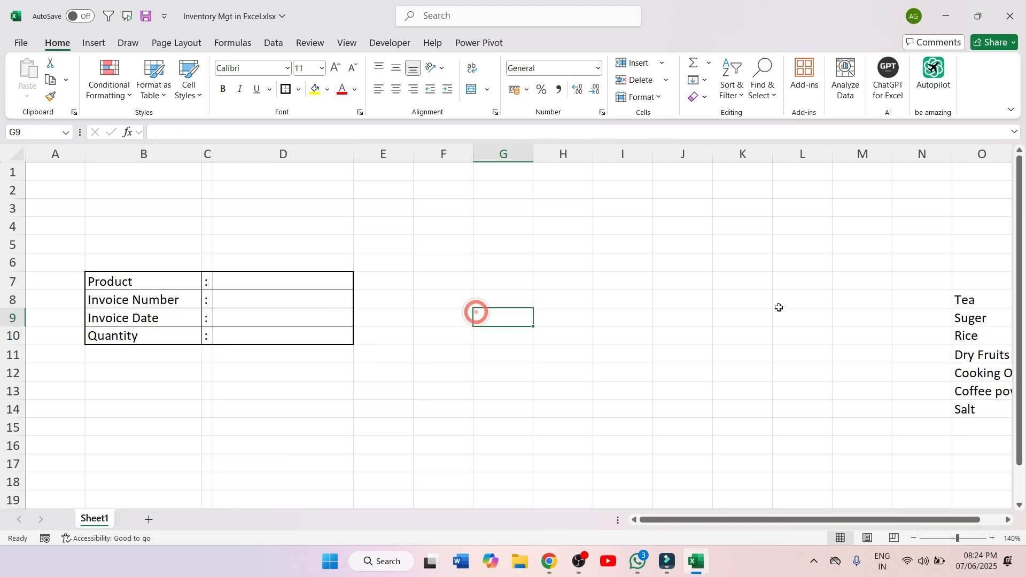
- Add a list data validation to the product entry cell D7, using =$O$8:$O$14 as its source
click(292, 280)
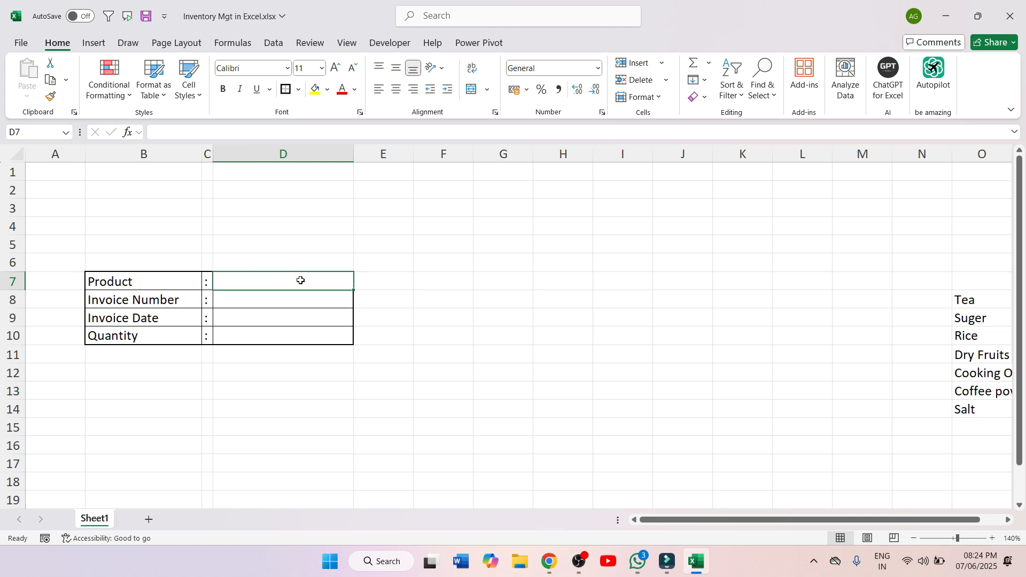
key(alt)
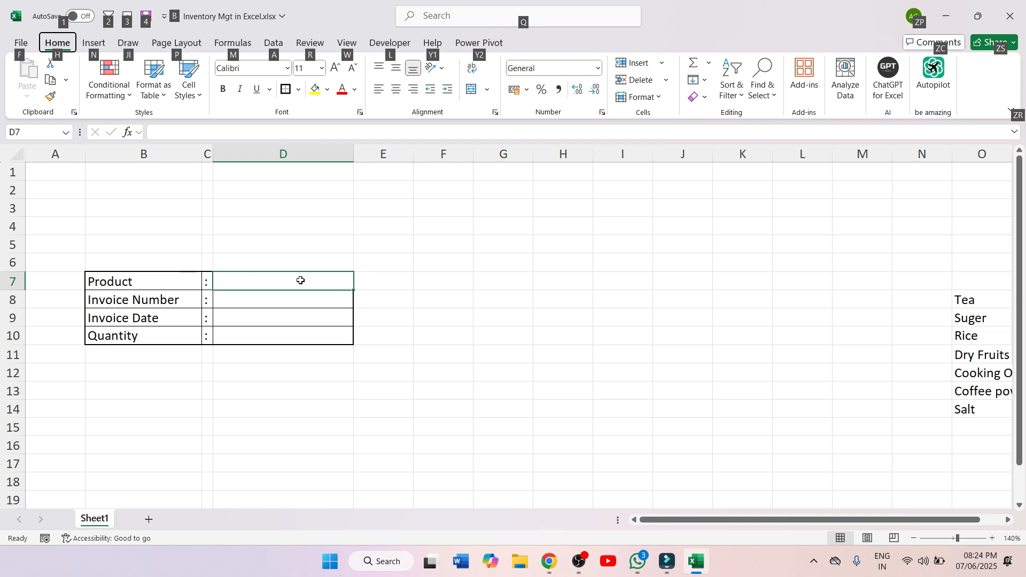
key(d)
key(l)
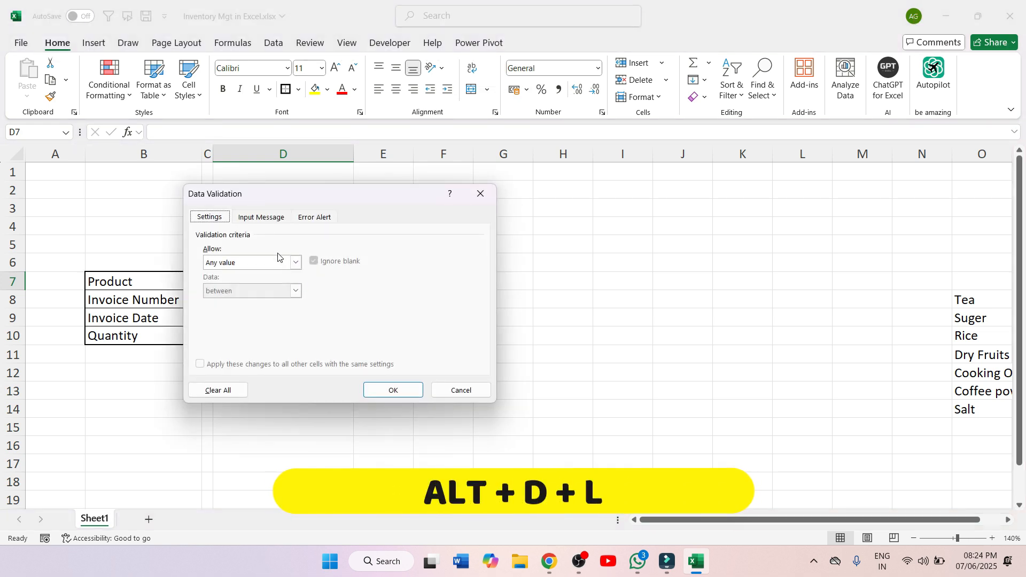
click(280, 263)
click(233, 300)
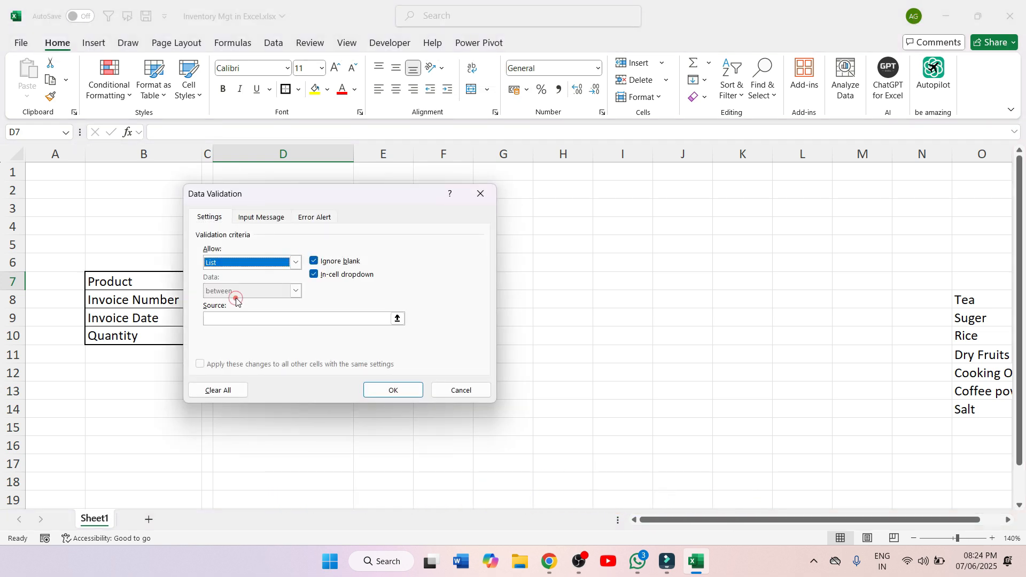
click(397, 319)
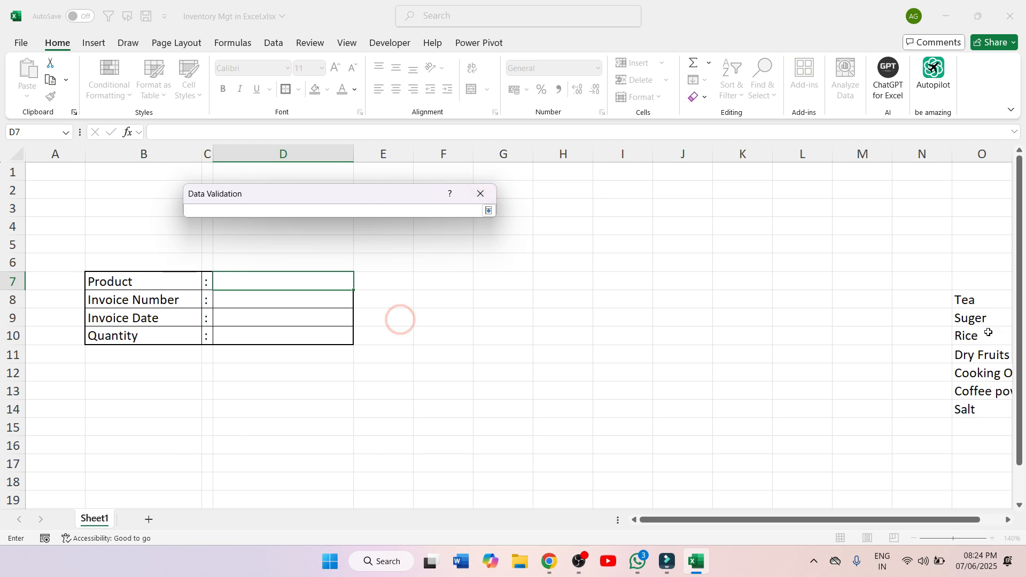
drag(969, 299, 973, 411)
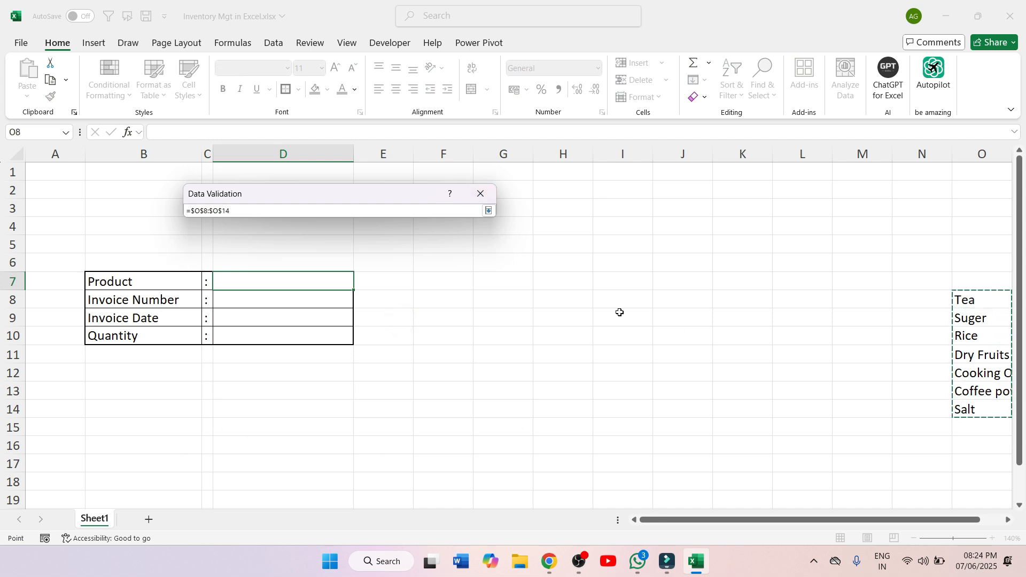
click(488, 210)
click(394, 386)
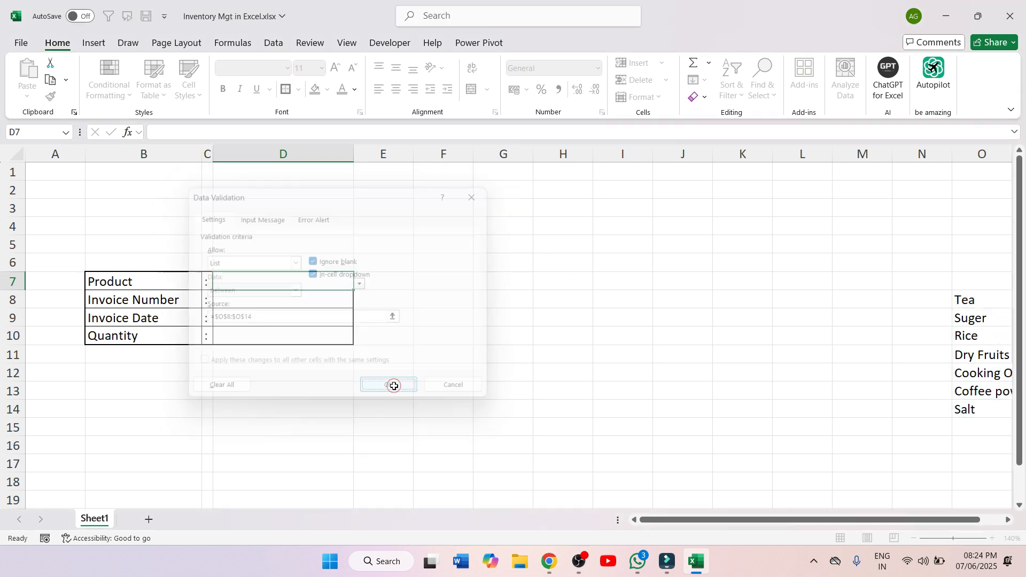
- Try out the product drop-down list in D7, ending with Dry Fruits as the chosen product
click(360, 284)
click(312, 320)
click(360, 283)
click(284, 331)
click(420, 319)
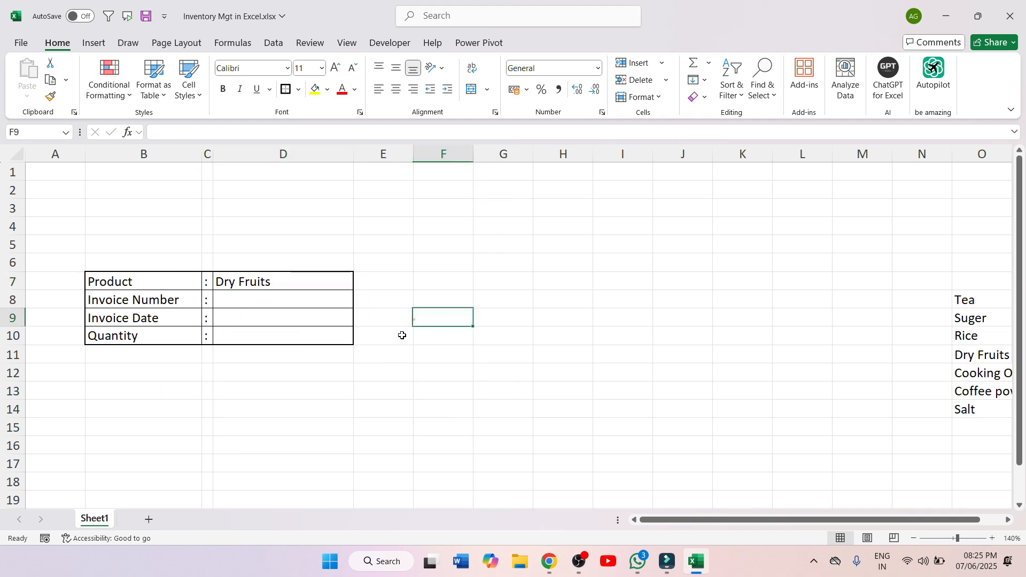
- Add two new worksheets after Sheet1 and name them Purchase and Sales
click(149, 519)
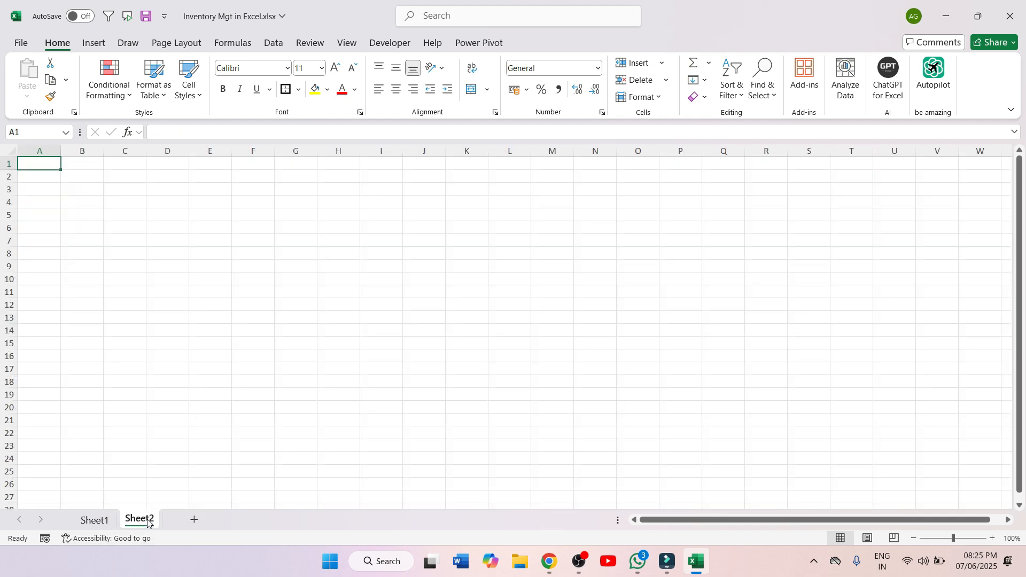
double_click(147, 519)
text(Purchase)
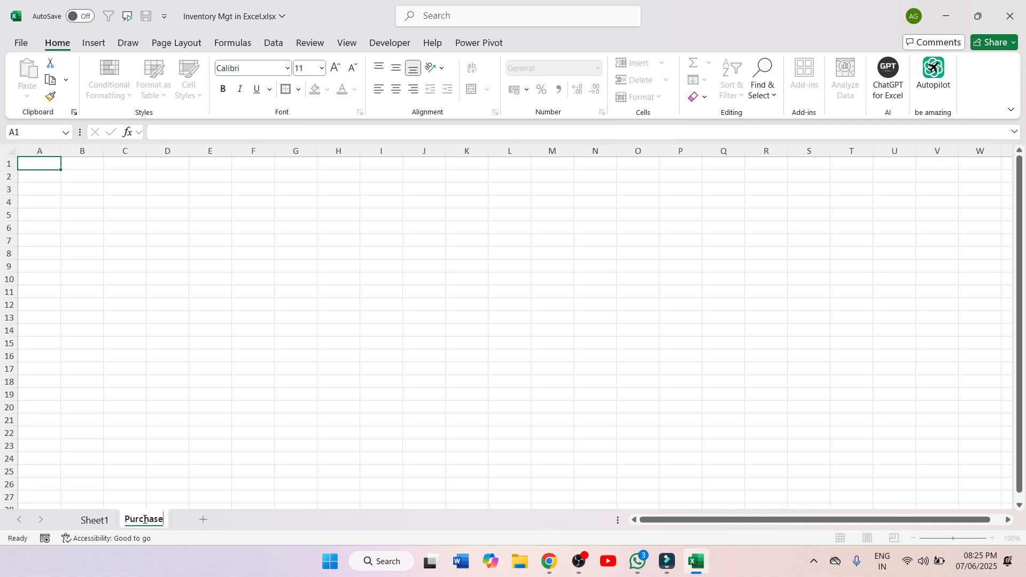
click(206, 521)
double_click(208, 521)
double_click(208, 521)
text(Sales)
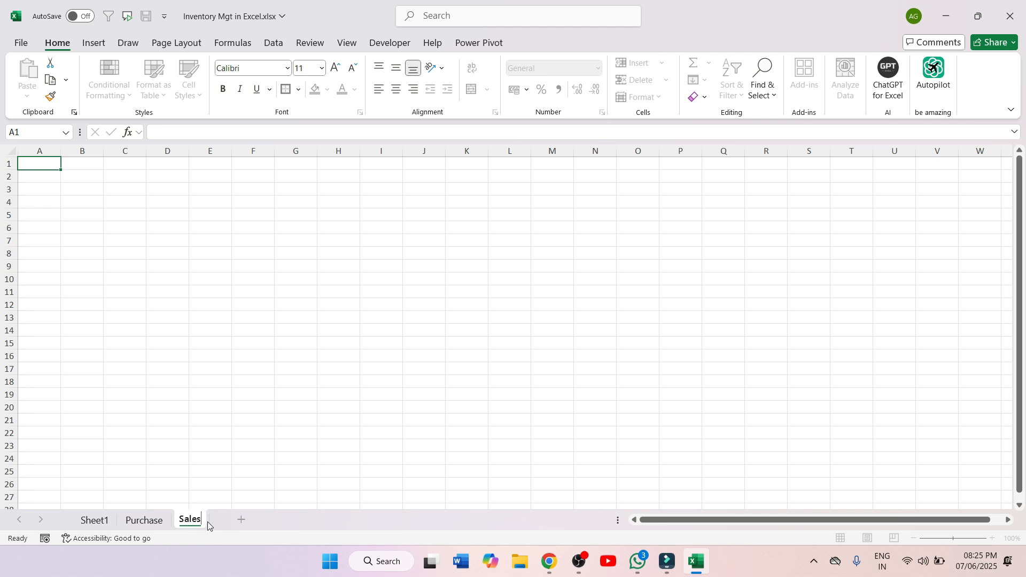
- Add another worksheet named Stock and rename Sheet1 as Main Menu
click(240, 522)
double_click(238, 520)
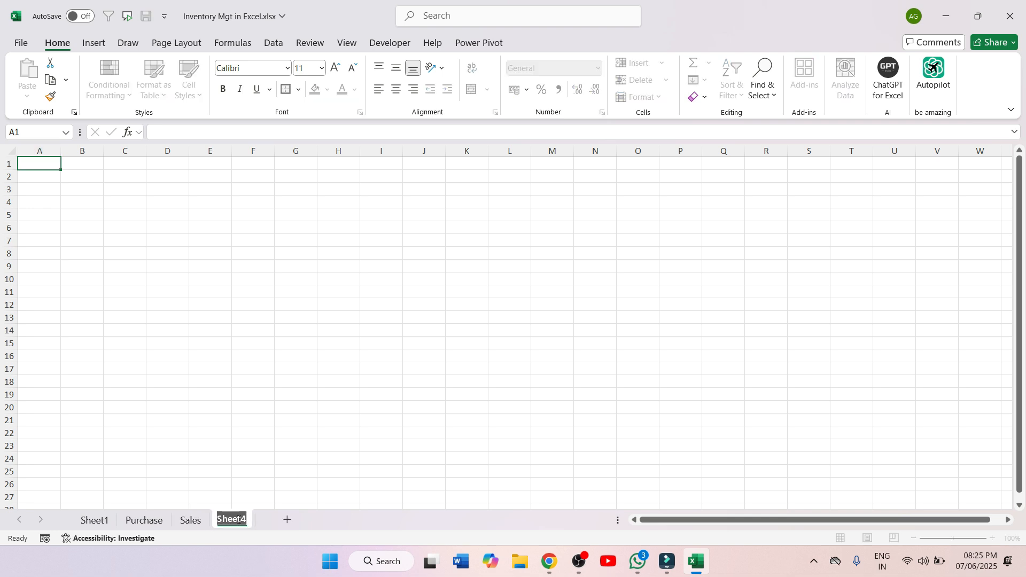
text(Stock)
click(96, 519)
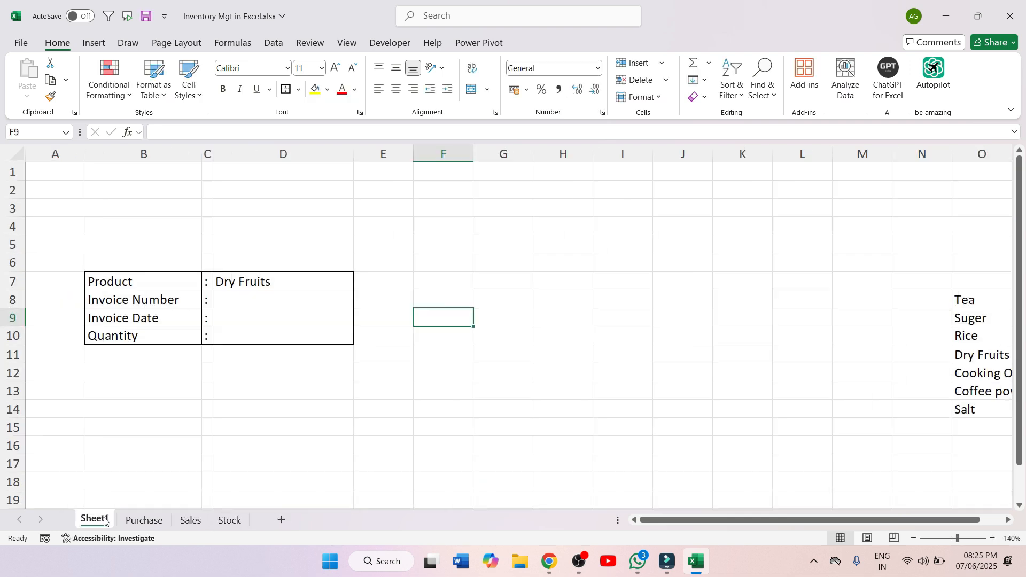
text(Main Menu)
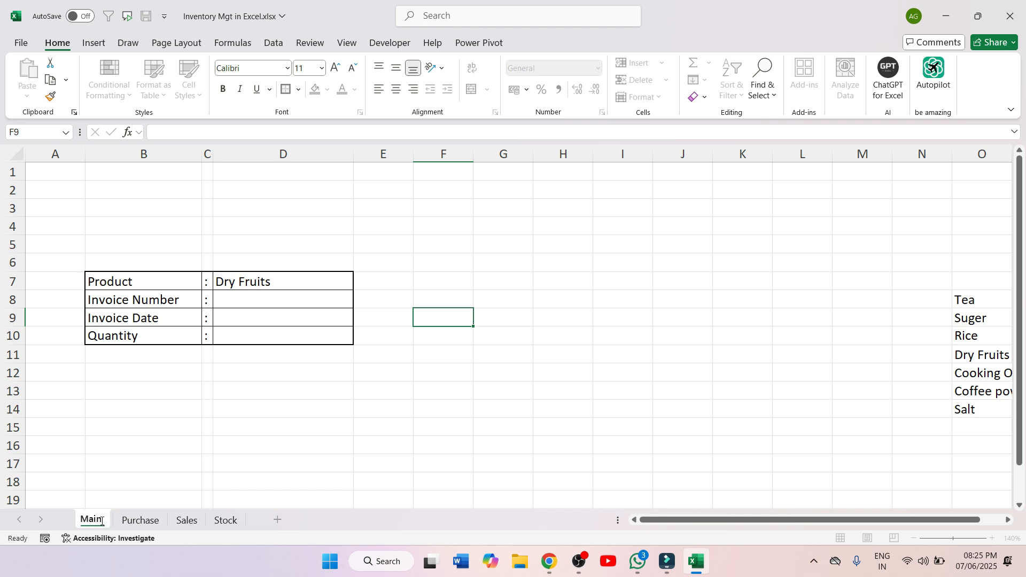
click(273, 430)
- Make the form labels in B7:B10 bold and paste a transposed copy of them at A1 of the Purchase sheet
drag(165, 282, 170, 339)
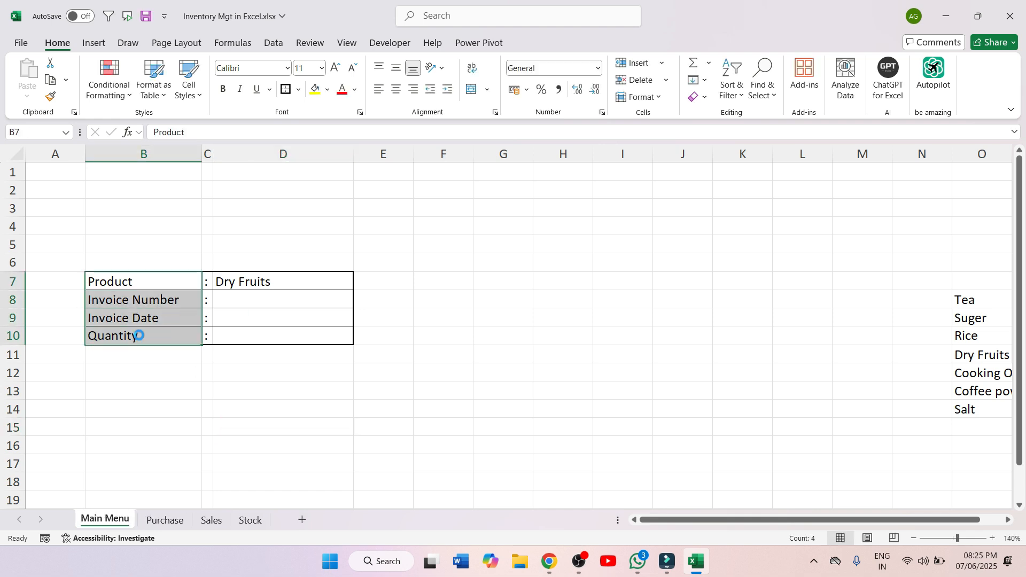
key(ctrl+b)
key(ctrl+c)
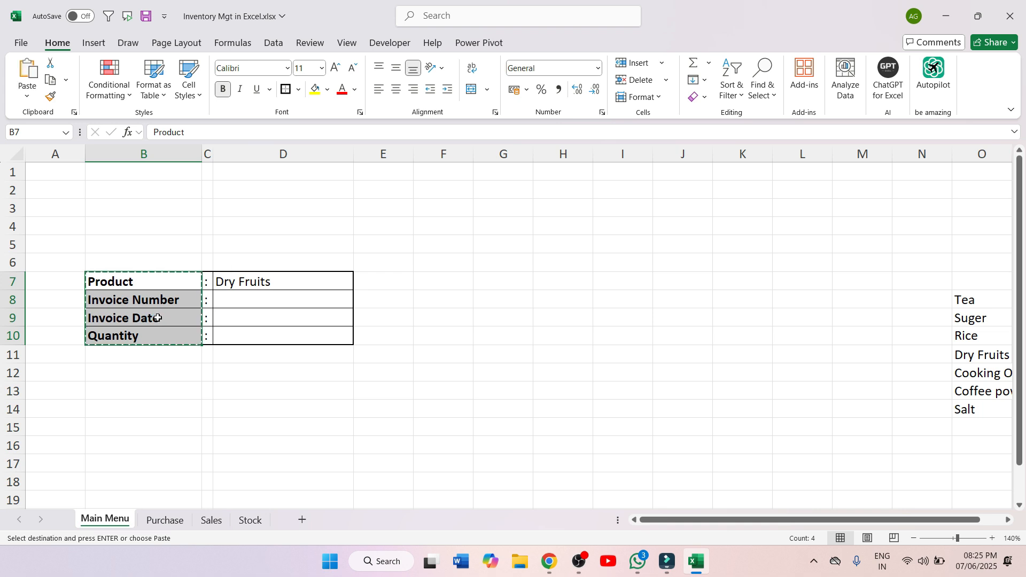
click(163, 519)
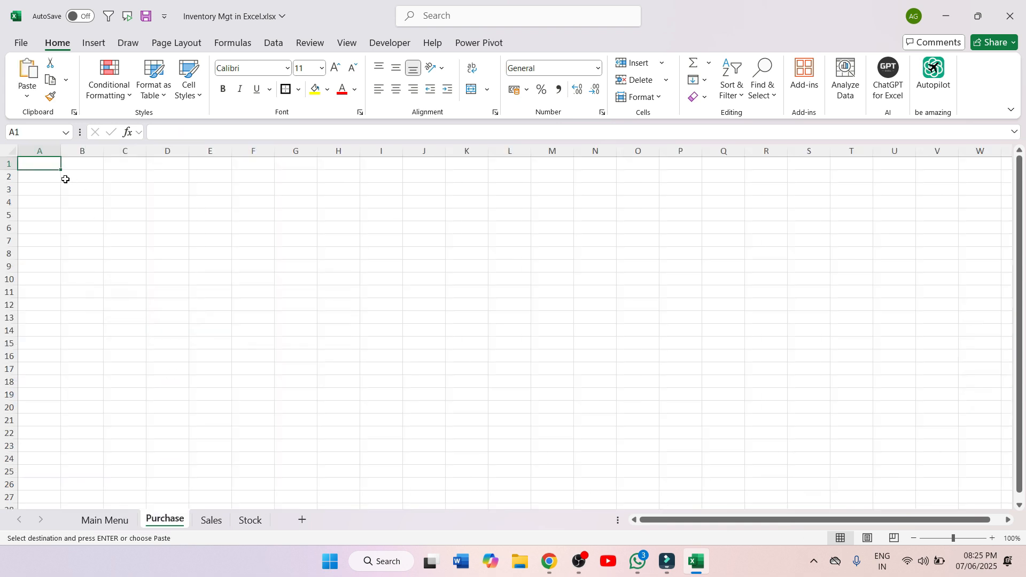
right_click(41, 163)
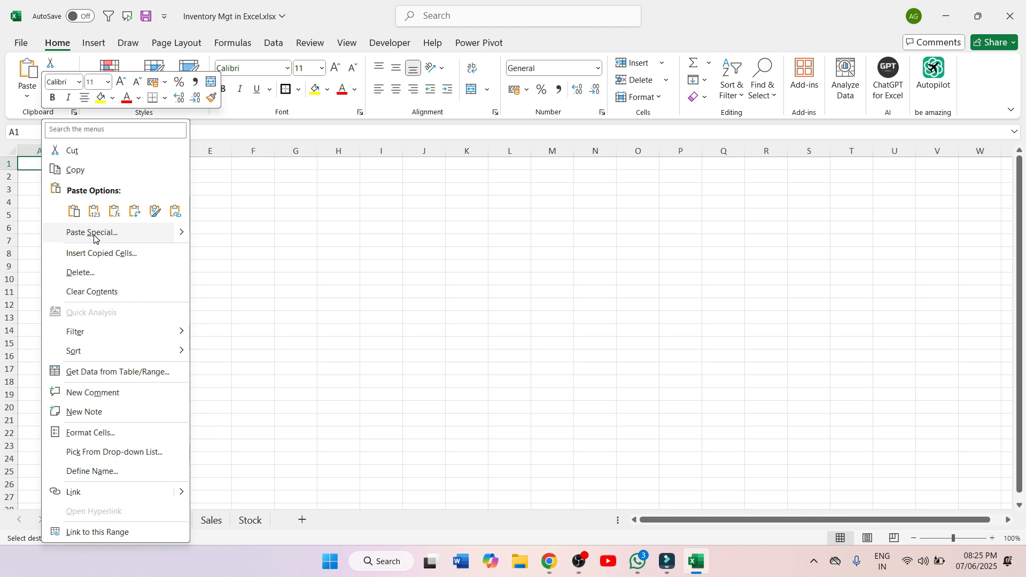
click(94, 236)
click(175, 326)
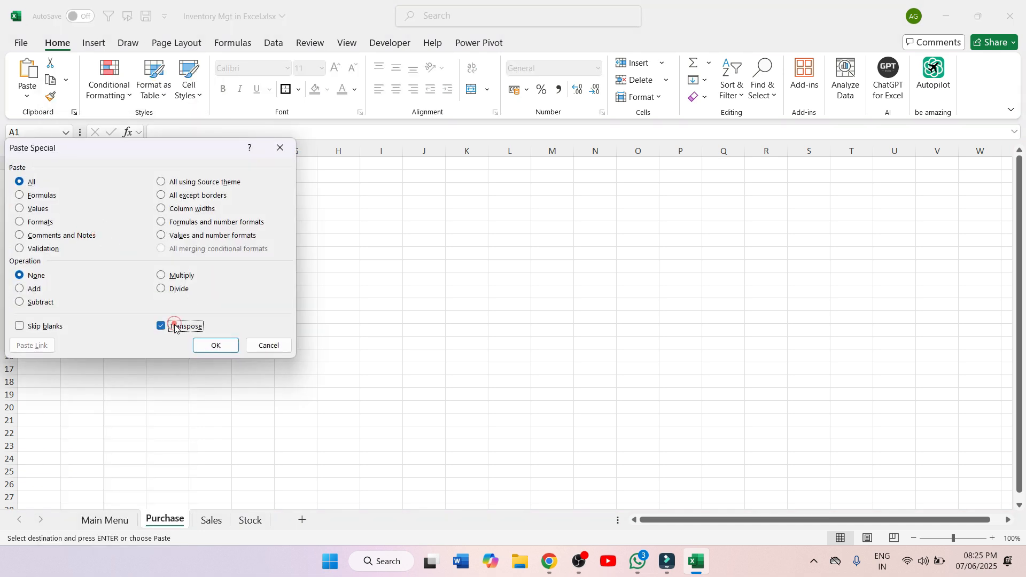
click(214, 345)
- Widen columns A to D of the Purchase sheet together so the headings fit
drag(40, 151, 177, 152)
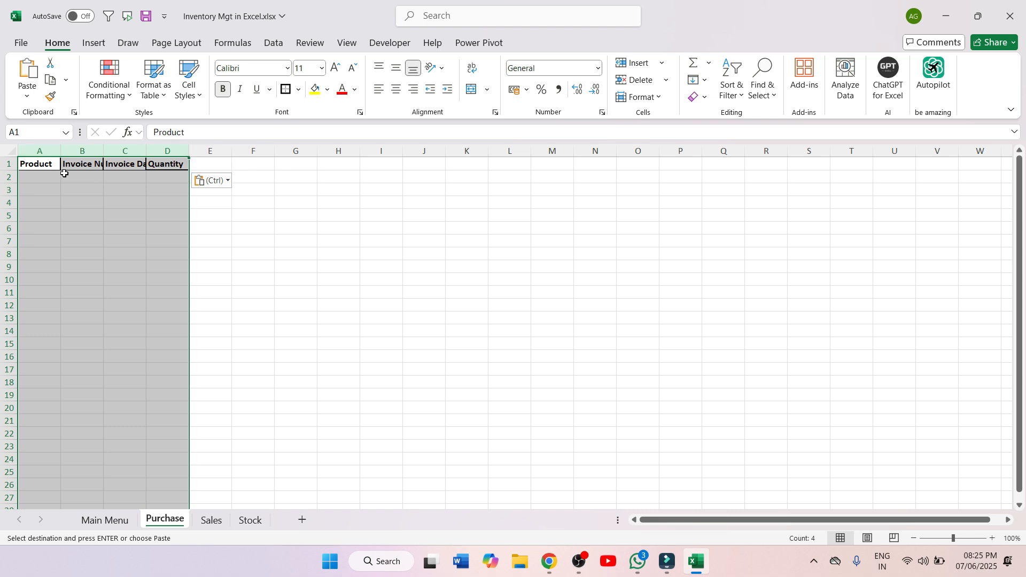
drag(61, 151, 134, 149)
click(574, 214)
- Center the Purchase headings in A1:D1 and give them a purple fill with white font
drag(71, 169, 384, 164)
click(401, 92)
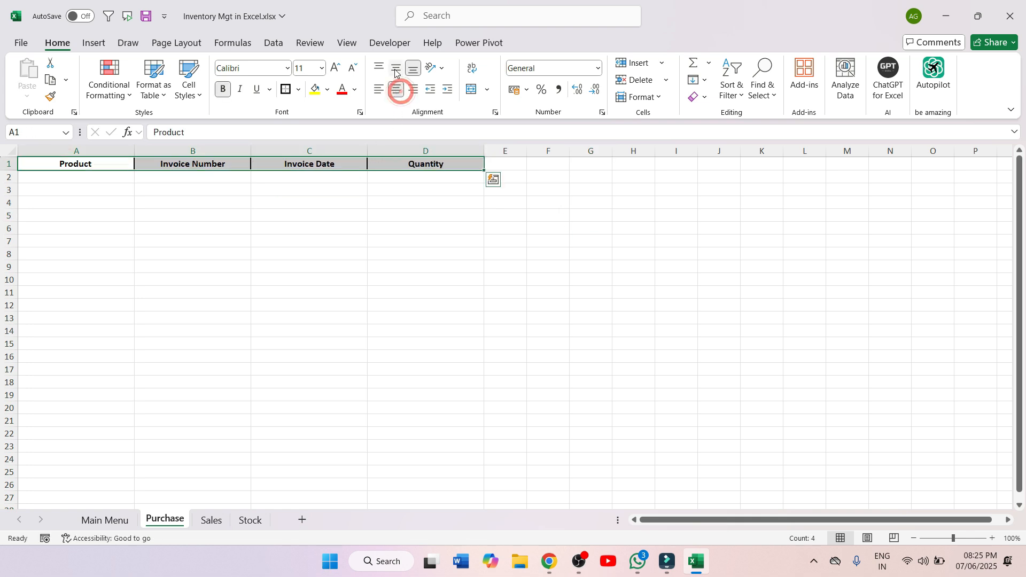
click(327, 92)
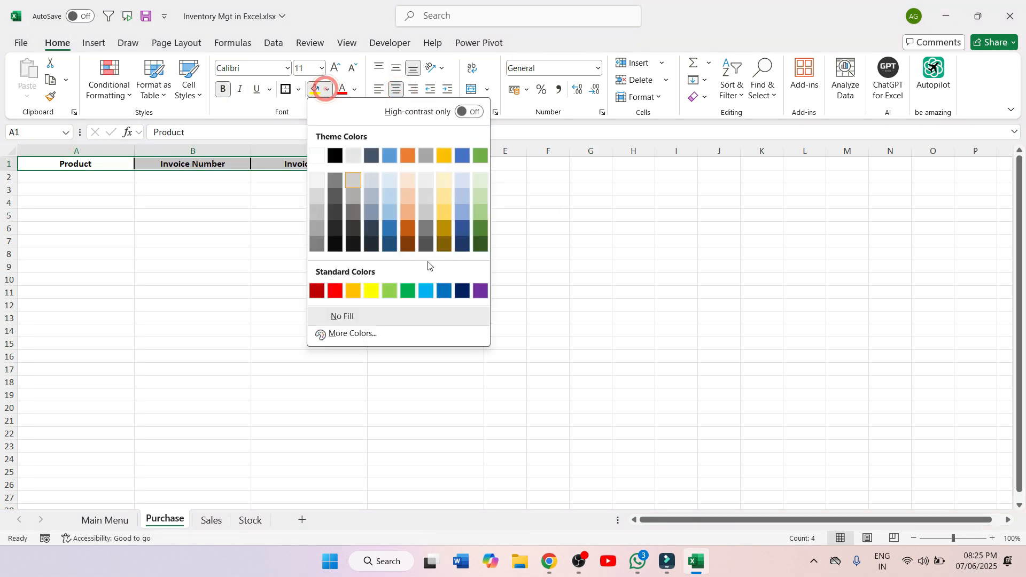
click(480, 291)
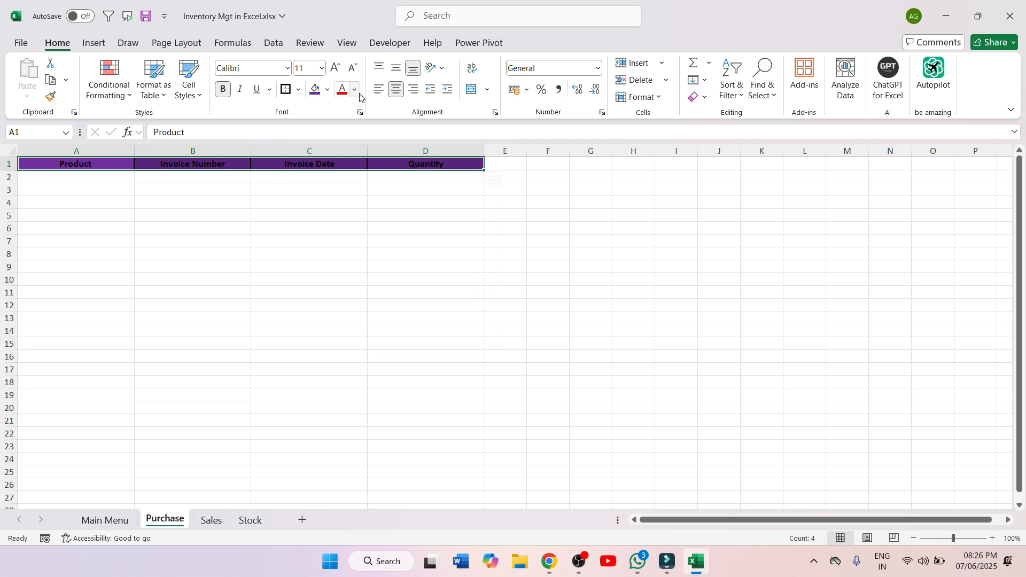
click(355, 89)
click(344, 175)
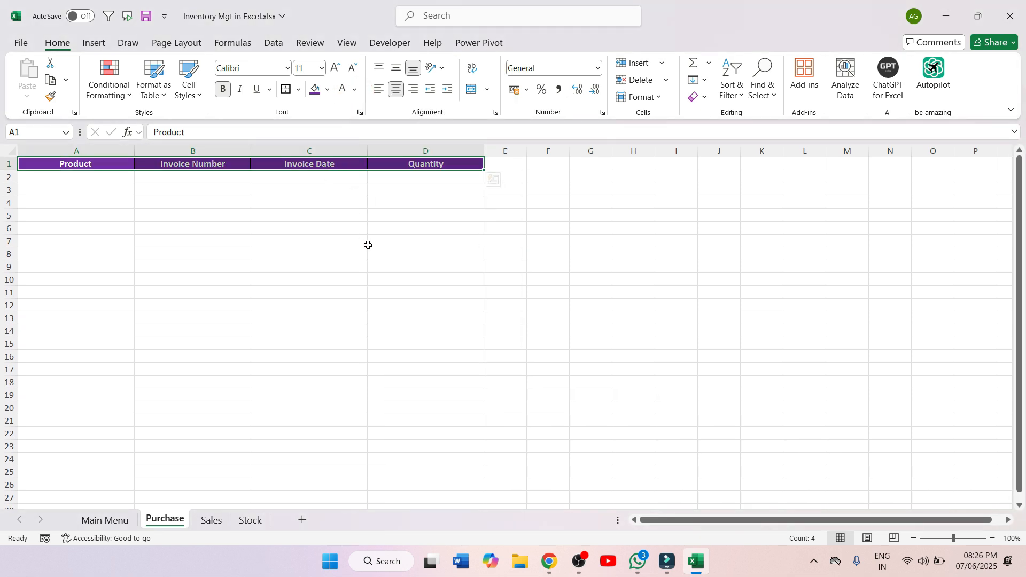
- Copy the entire Purchase sheet and paste it over the whole Sales sheet
click(367, 244)
key(ctrl+a)
key(ctrl+c)
click(211, 520)
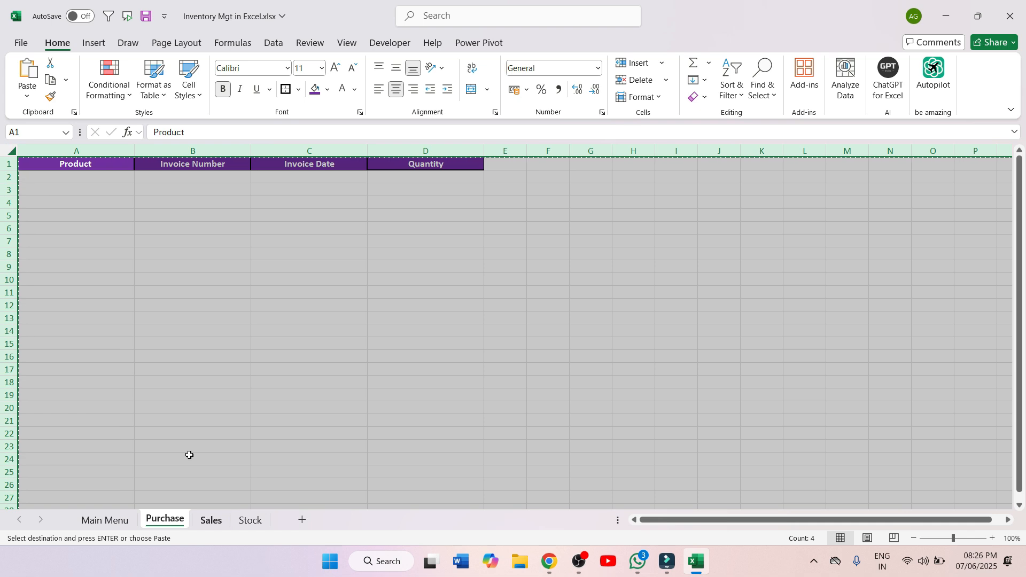
key(ctrl+a)
key(ctrl+v)
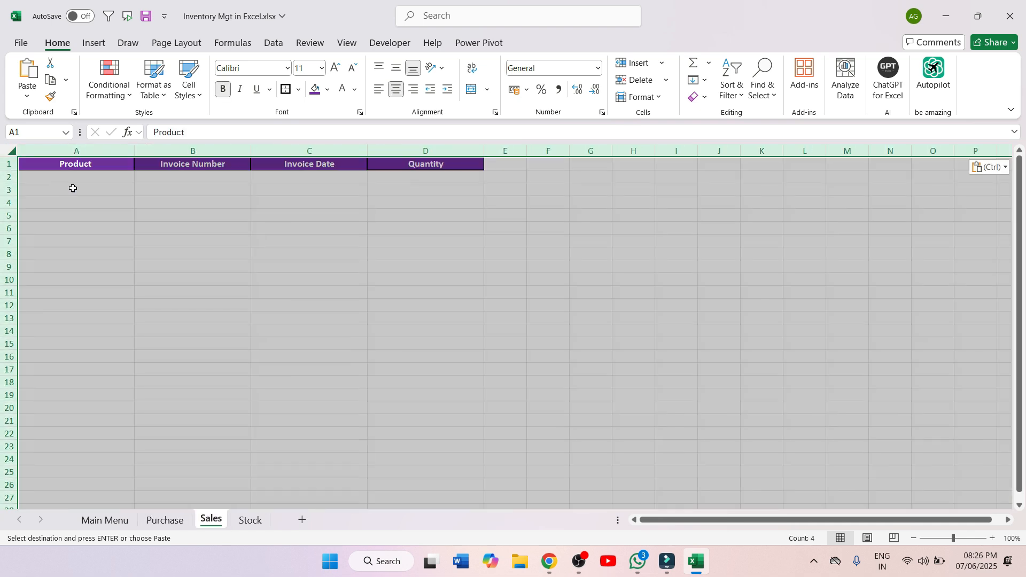
- Paste the copied sheet onto the Stock sheet and delete its Invoice Number and Invoice Date columns
click(247, 520)
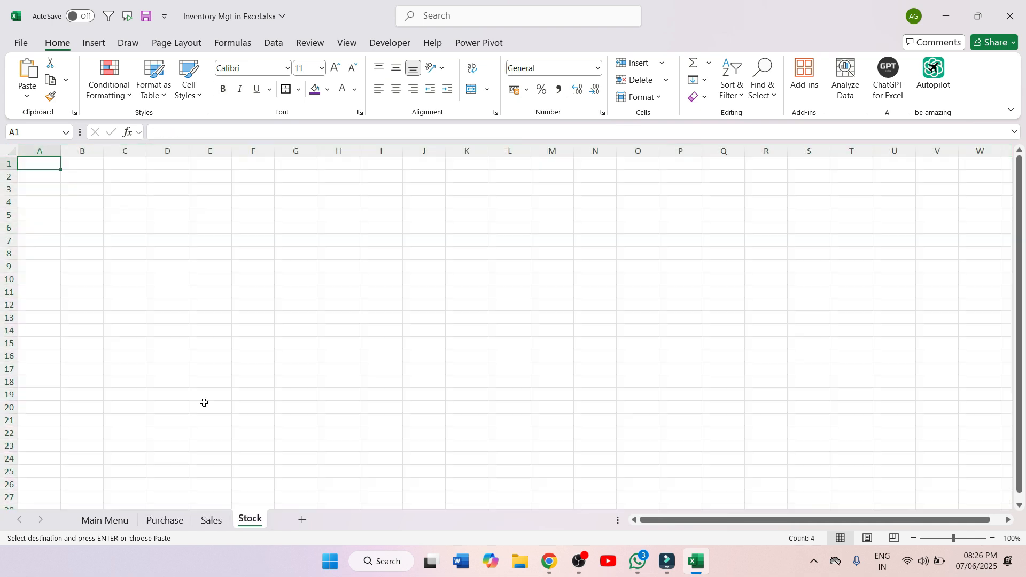
key(ctrl+a)
key(ctrl+v)
click(128, 254)
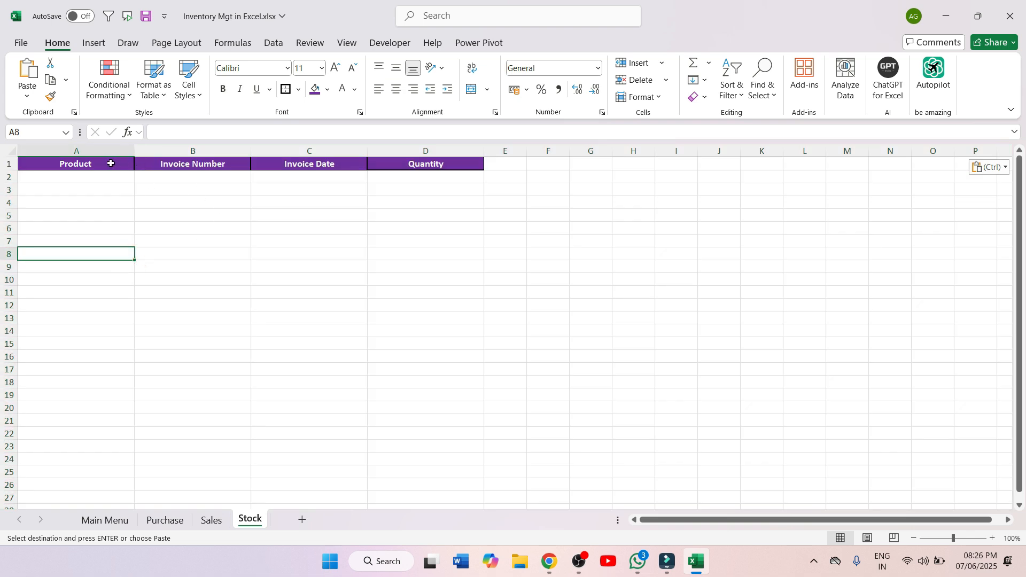
click(231, 238)
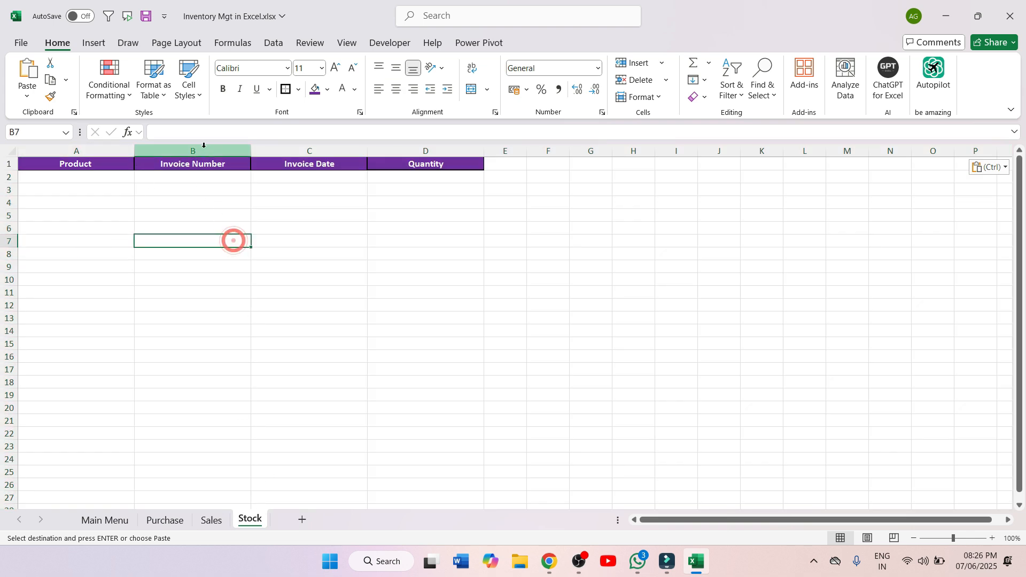
drag(202, 144, 295, 143)
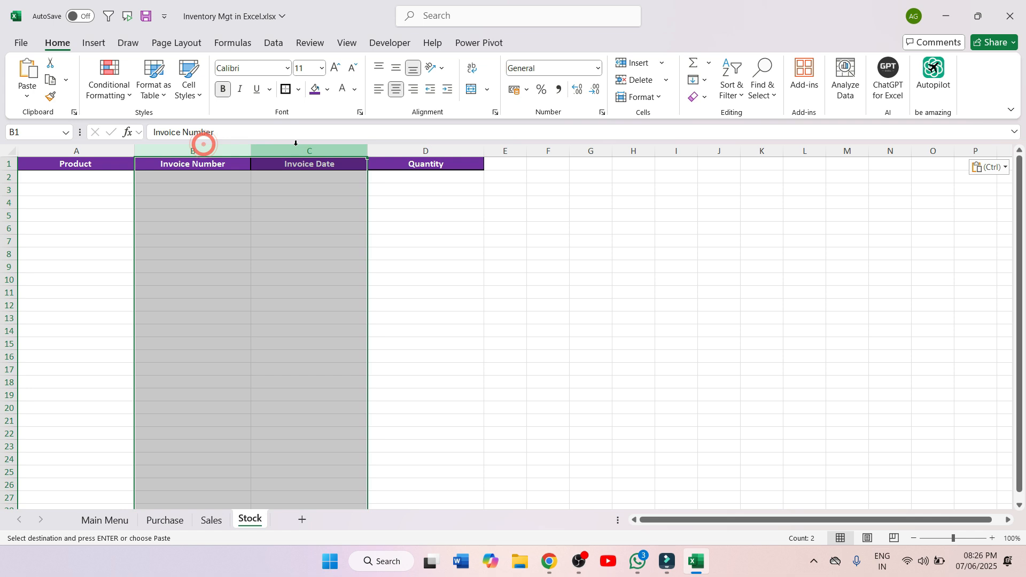
key(ctrl+minus)
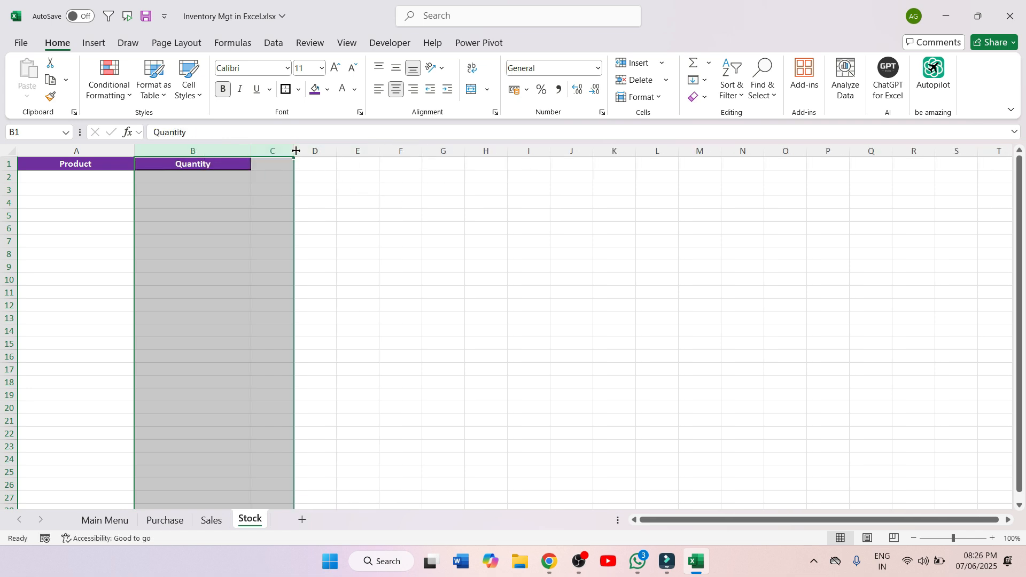
- Widen column C of the Stock sheet to about the width of column B and enter the heading Remarks in C1
click(306, 197)
drag(295, 151, 375, 162)
click(337, 160)
text(Remar)
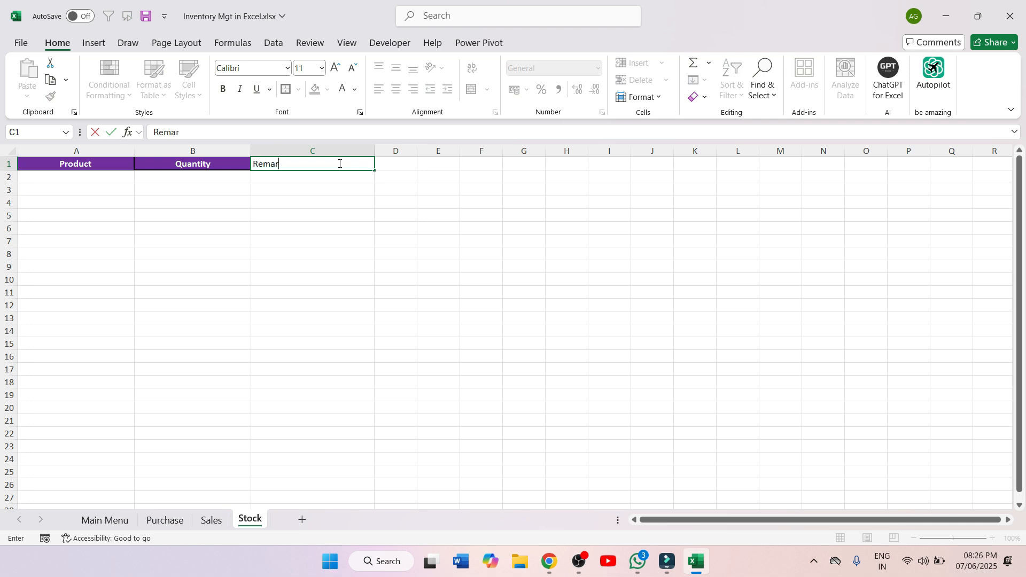
text(ks)
key(Return)
- Copy the formatting of the Quantity heading in B1 onto the Remarks heading in C1
click(241, 164)
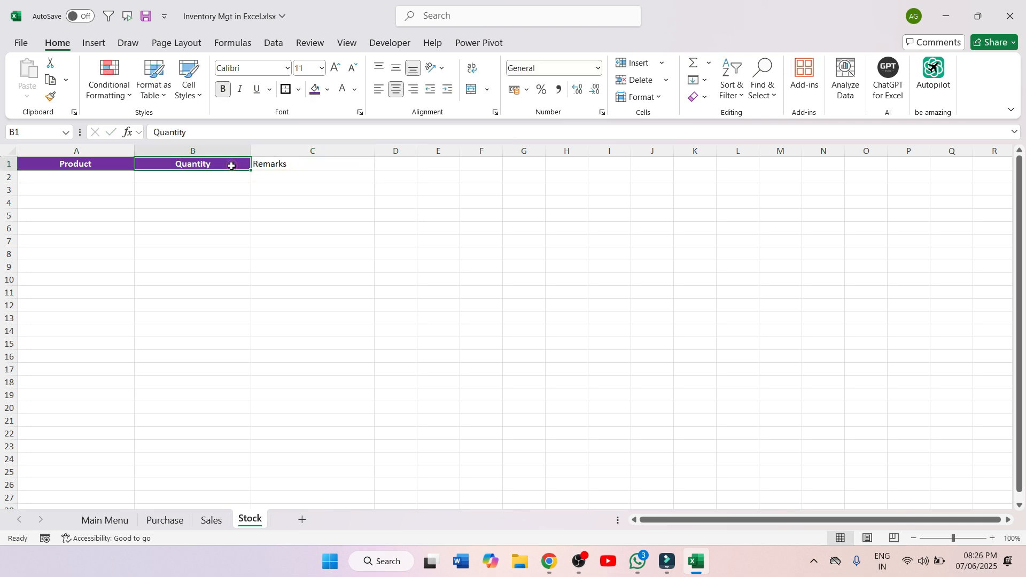
click(51, 98)
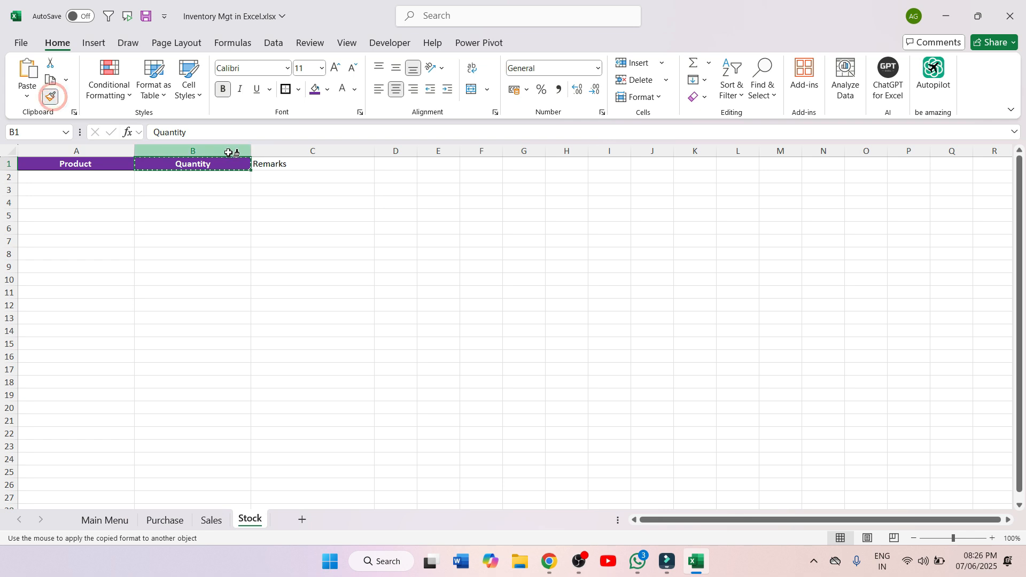
click(290, 162)
click(339, 230)
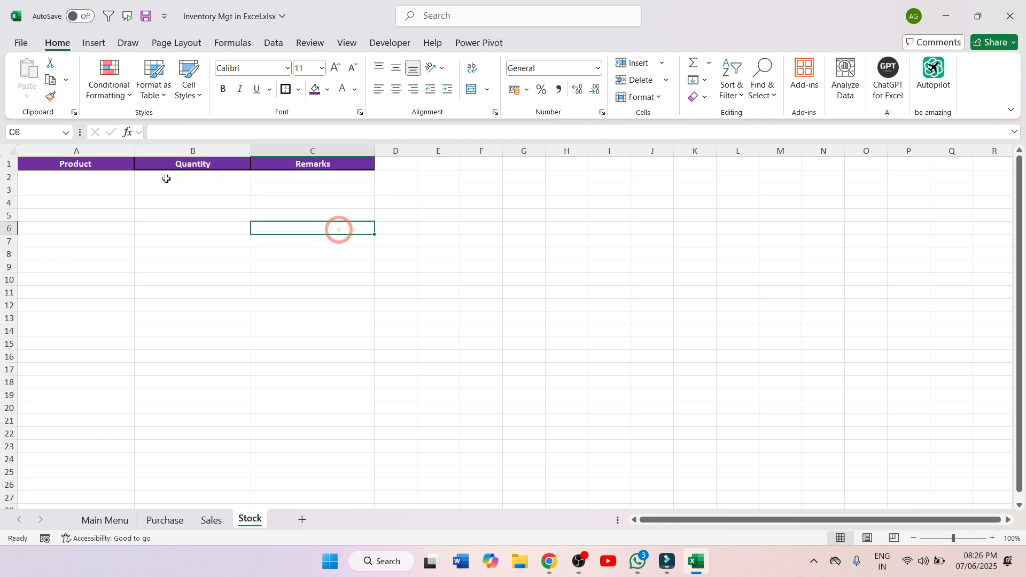
- Apply all borders to the row 1 headings of the Stock, Sales and Purchase sheets
drag(99, 165, 338, 165)
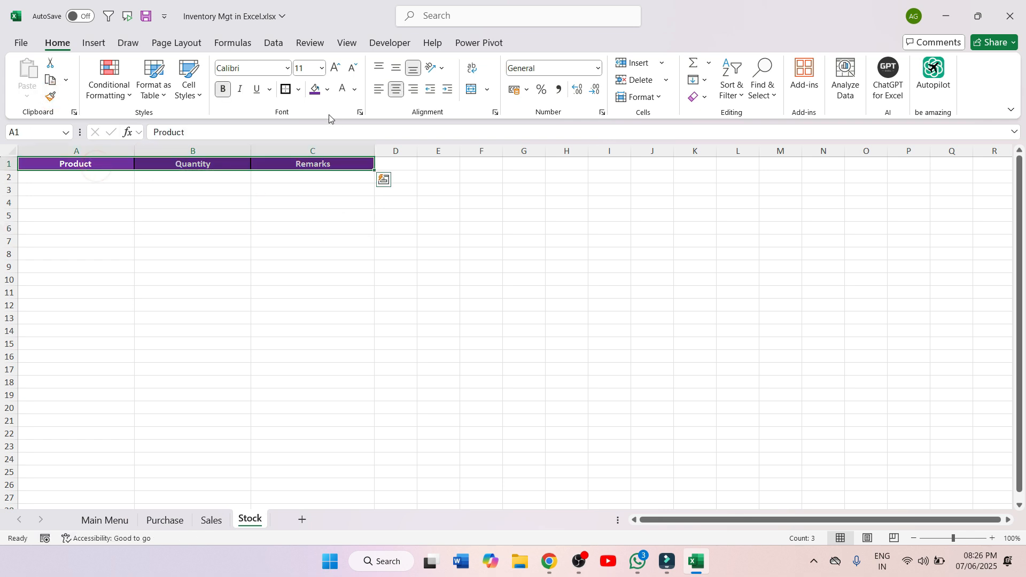
click(300, 91)
click(319, 225)
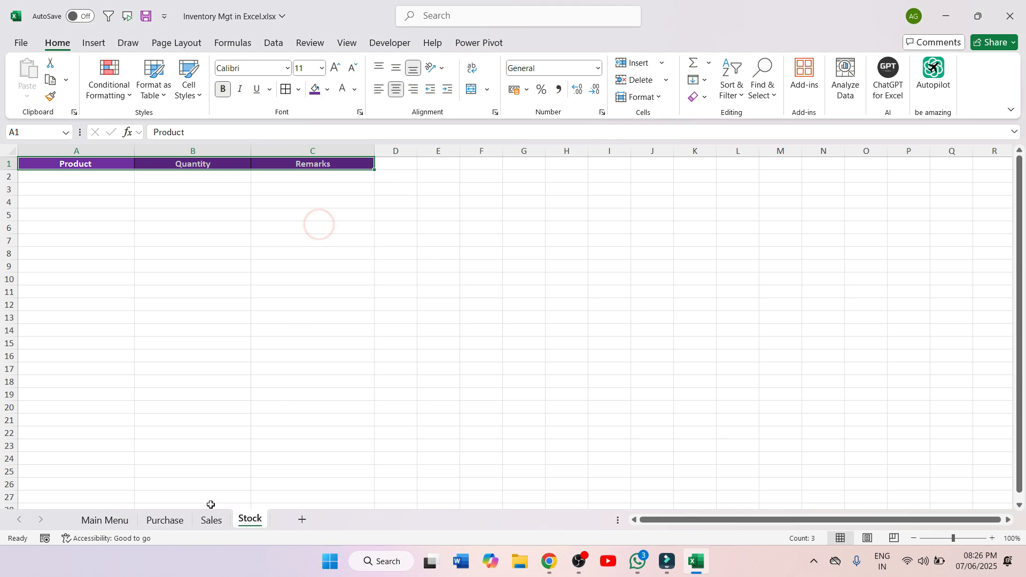
click(211, 519)
drag(87, 163, 431, 161)
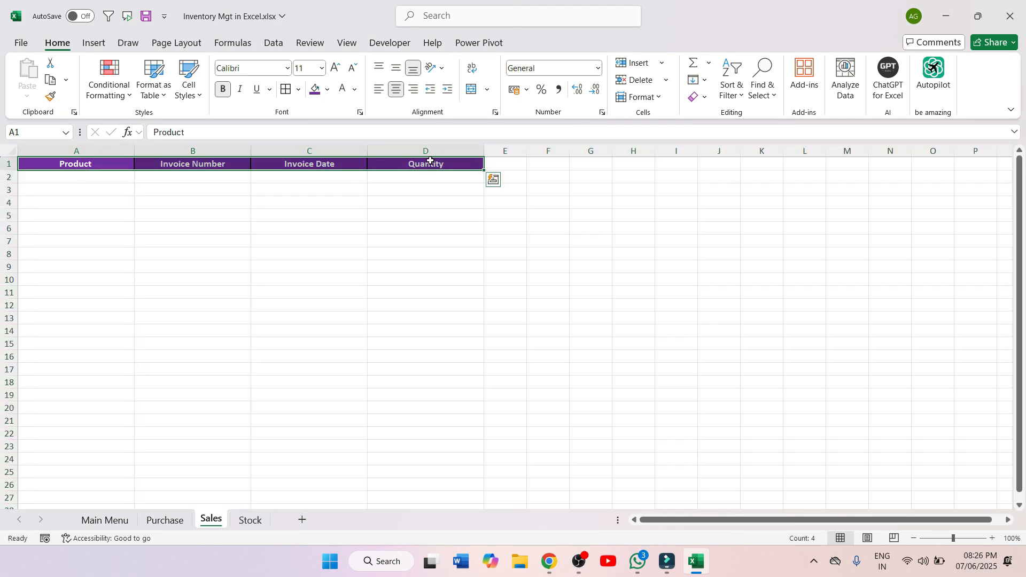
click(287, 90)
click(270, 460)
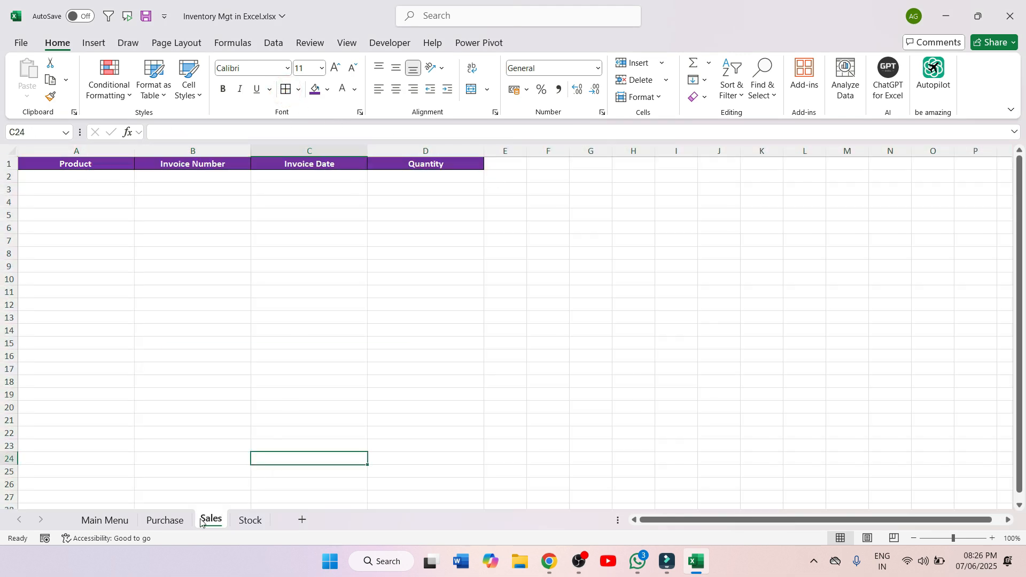
click(164, 520)
drag(99, 166, 400, 166)
click(287, 90)
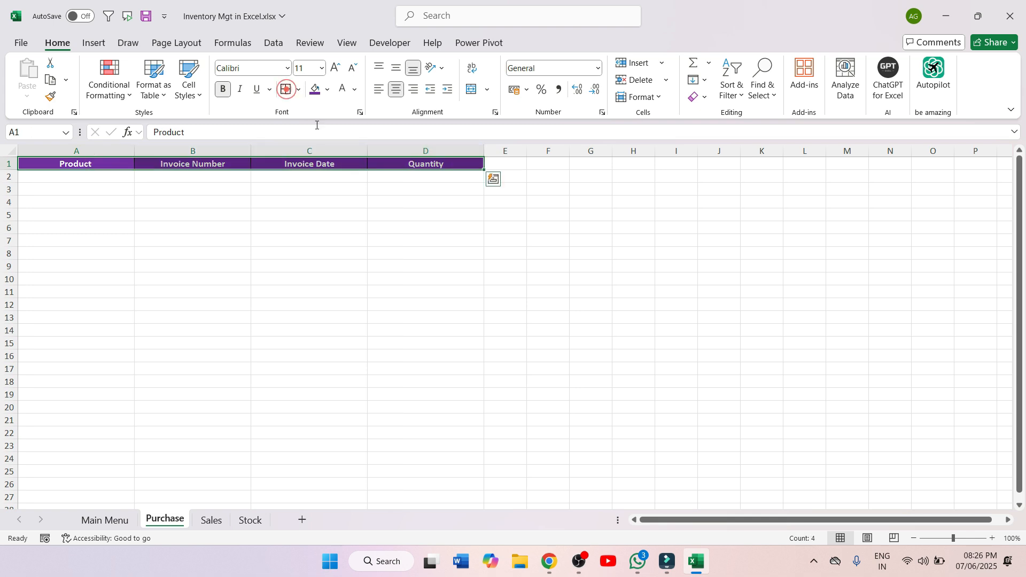
click(353, 317)
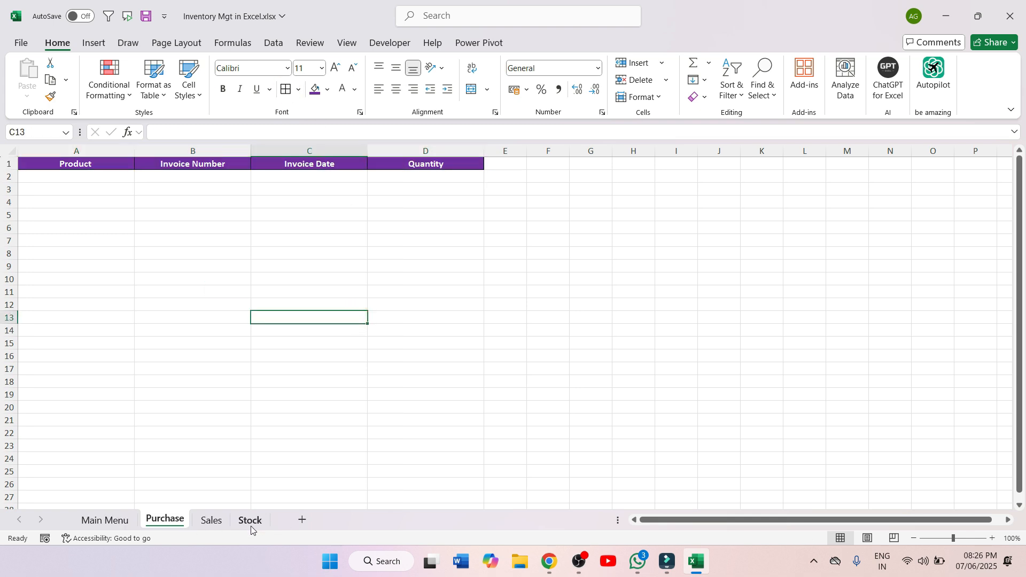
- Hide the gridlines on the Main Menu sheet
click(106, 521)
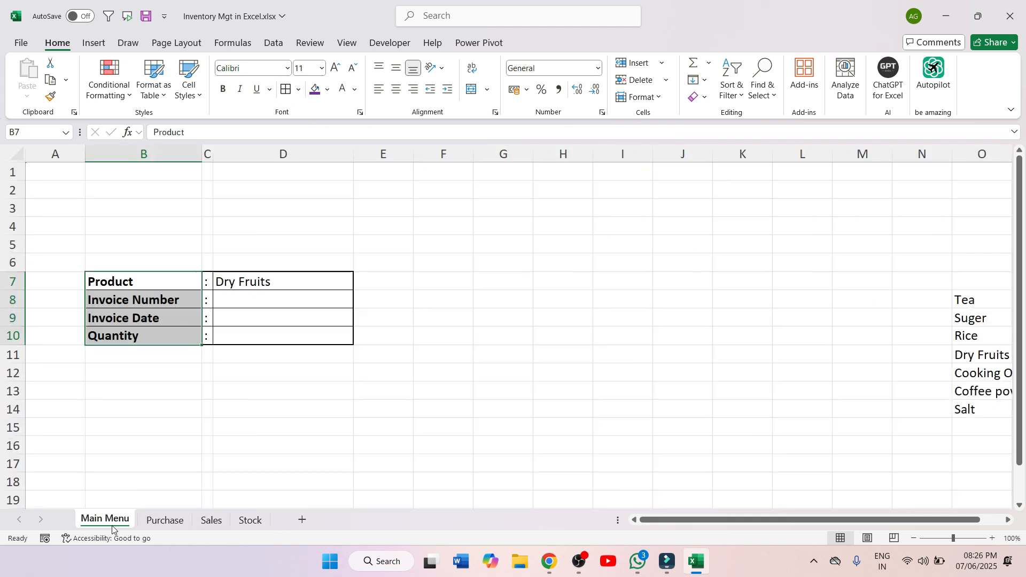
click(376, 403)
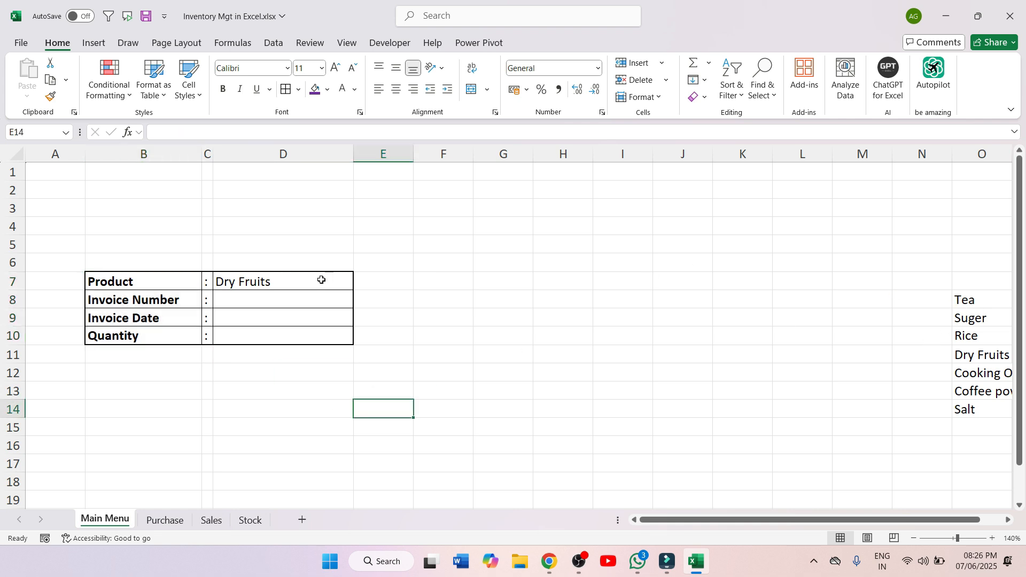
click(11, 158)
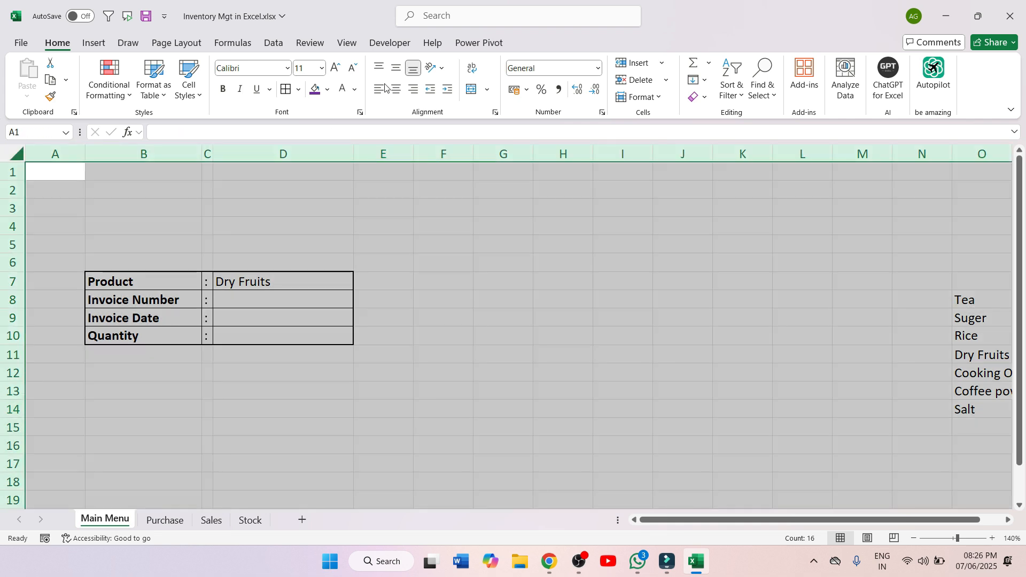
click(176, 42)
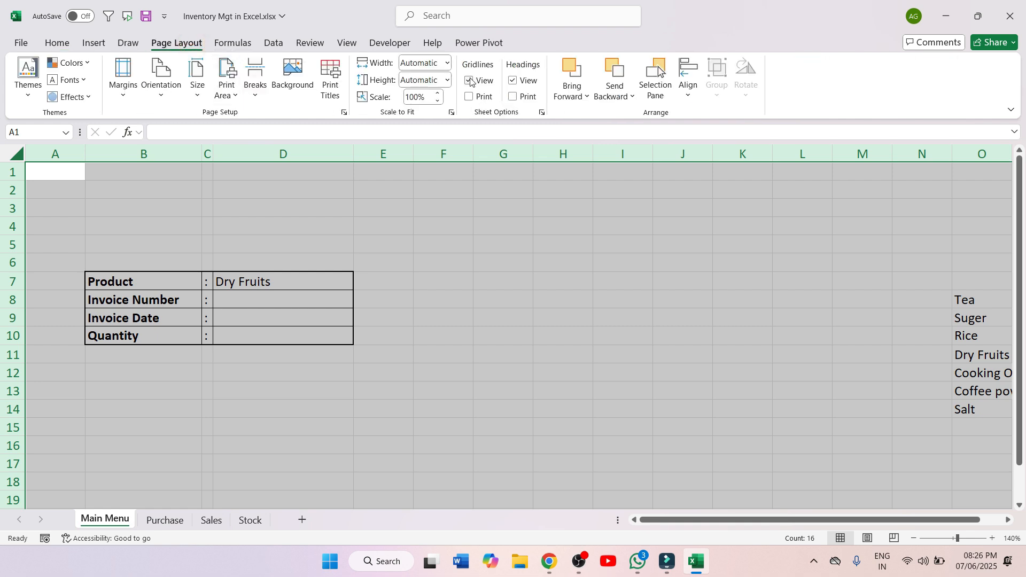
click(470, 81)
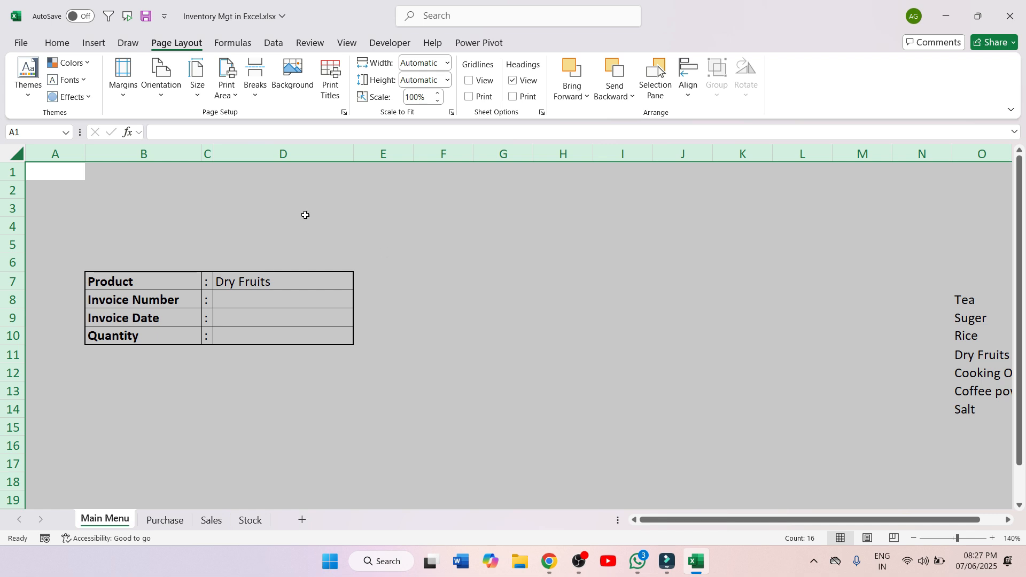
- Fill the entire Main Menu sheet with the lightest orange theme colour
click(60, 45)
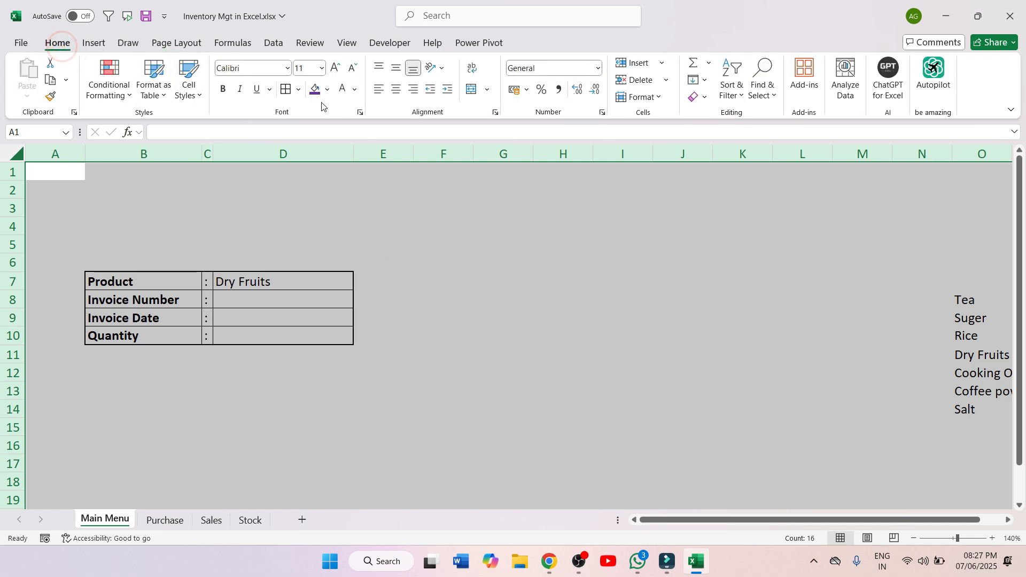
click(327, 89)
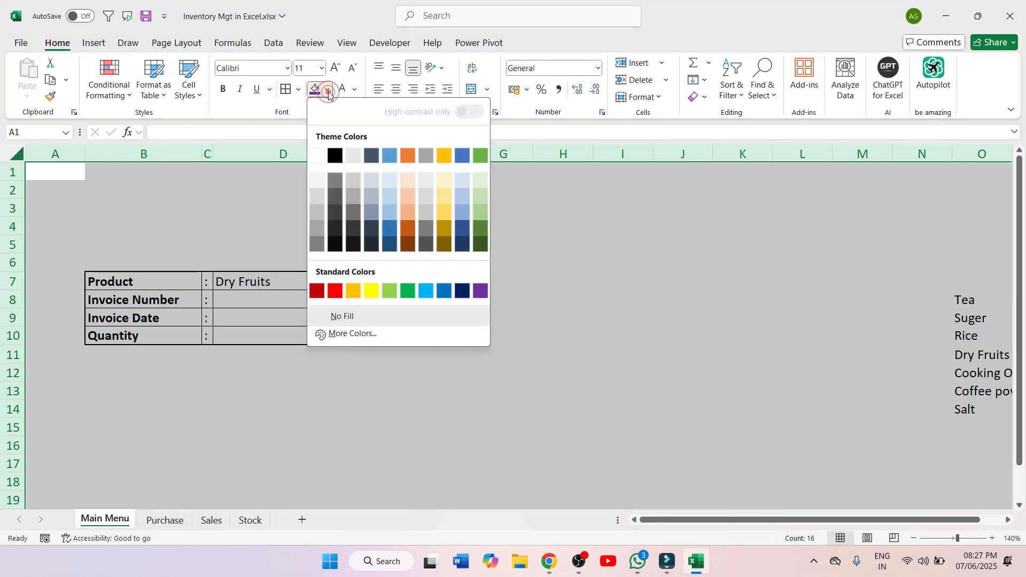
click(403, 181)
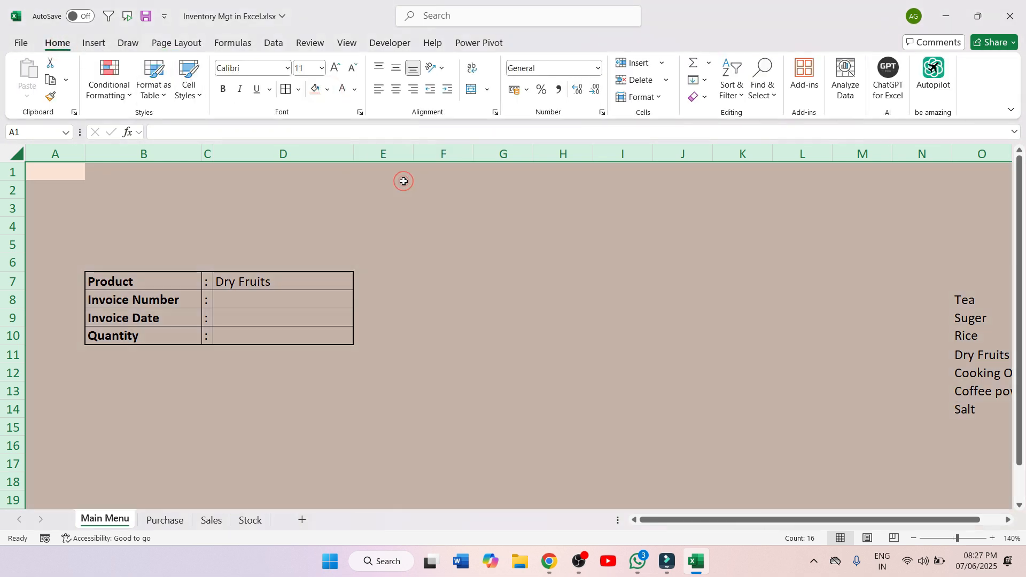
click(880, 319)
- Set the font colour of the product list in O8:O14 to the same light orange as the sheet background
drag(972, 301, 972, 408)
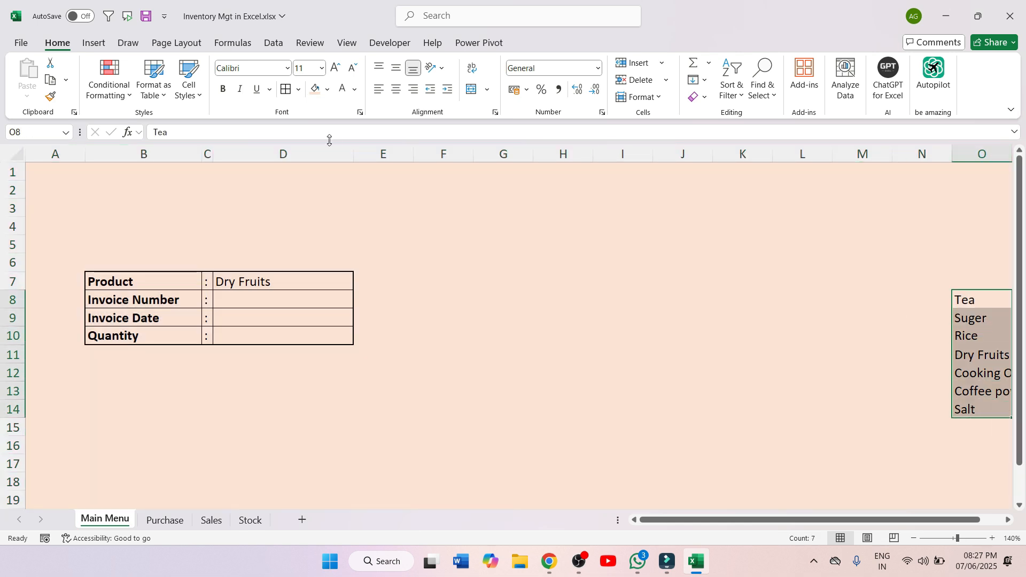
click(355, 91)
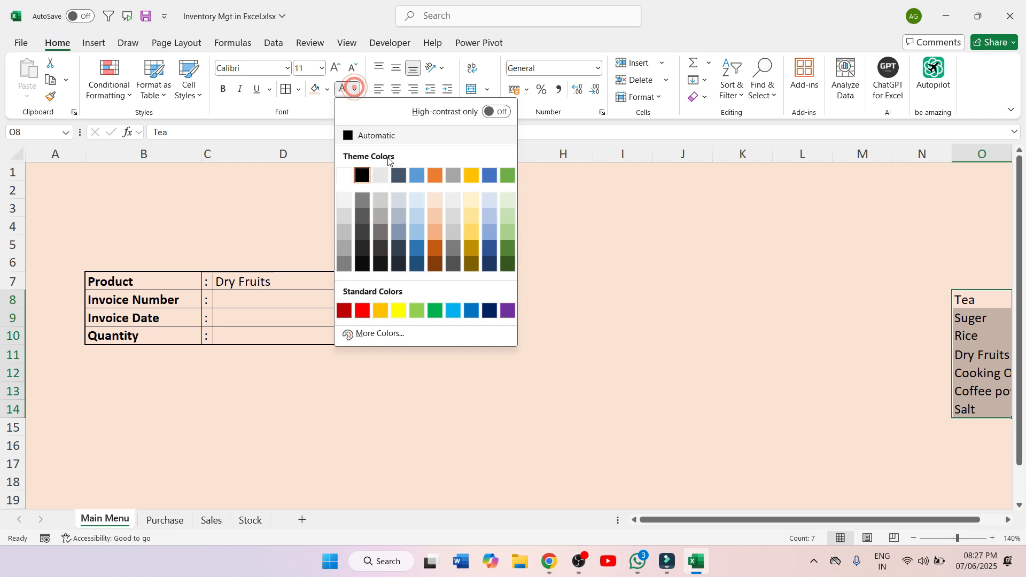
click(436, 194)
click(710, 355)
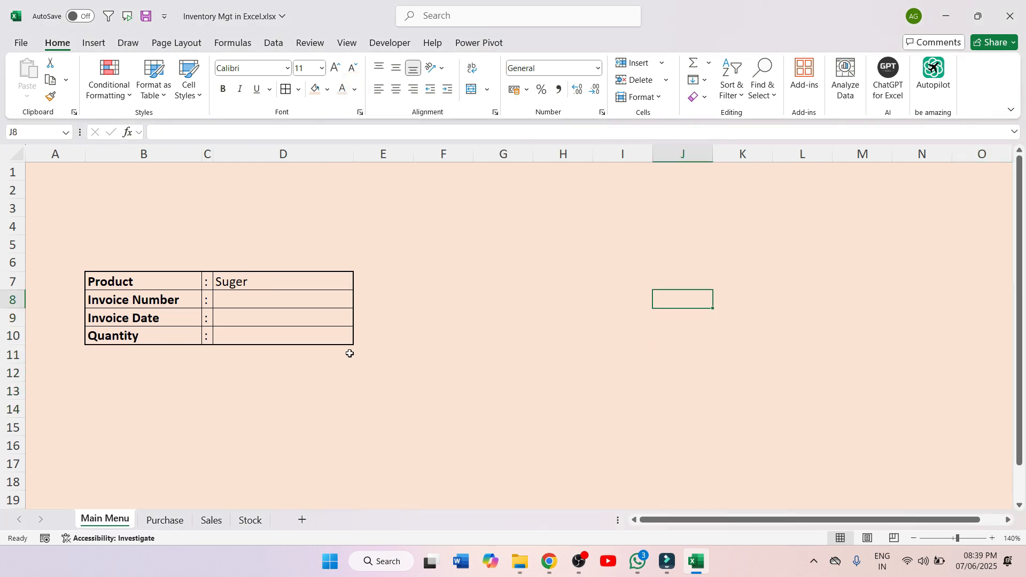
- Draw a rounded rectangle about 0.9 cm high and 2.6 cm wide over the first rows of column B on the Main Menu sheet
click(458, 225)
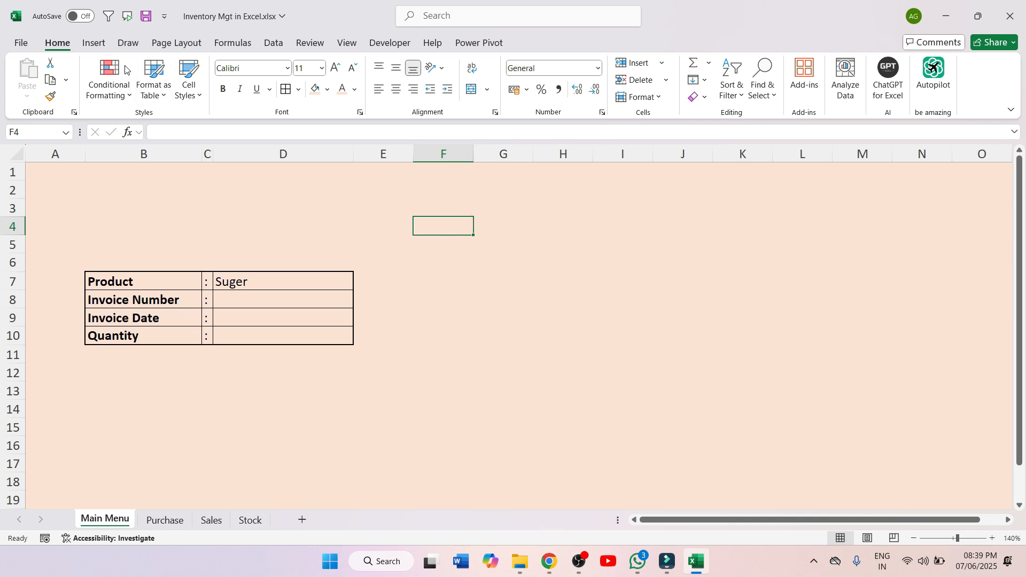
click(94, 43)
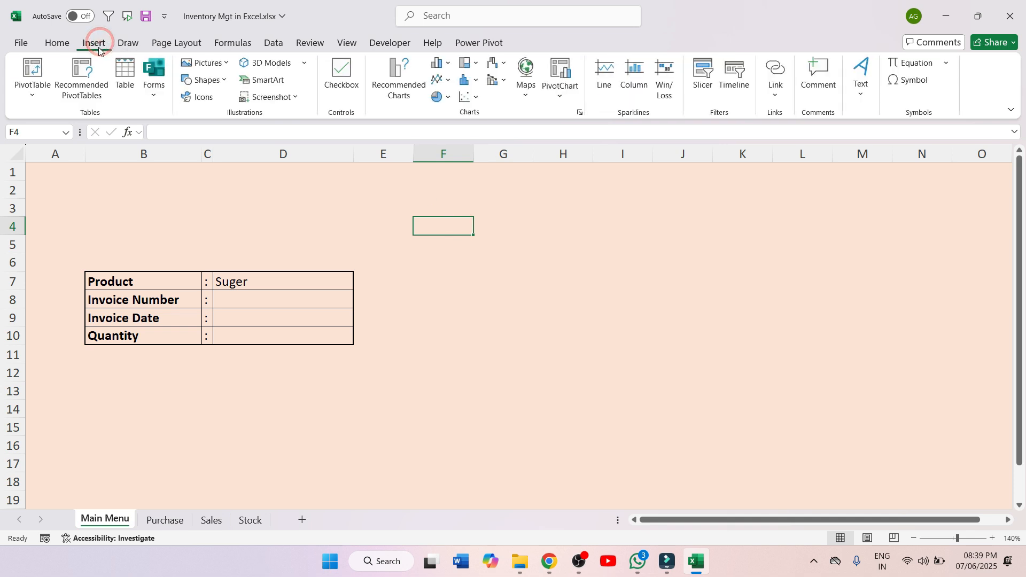
click(224, 83)
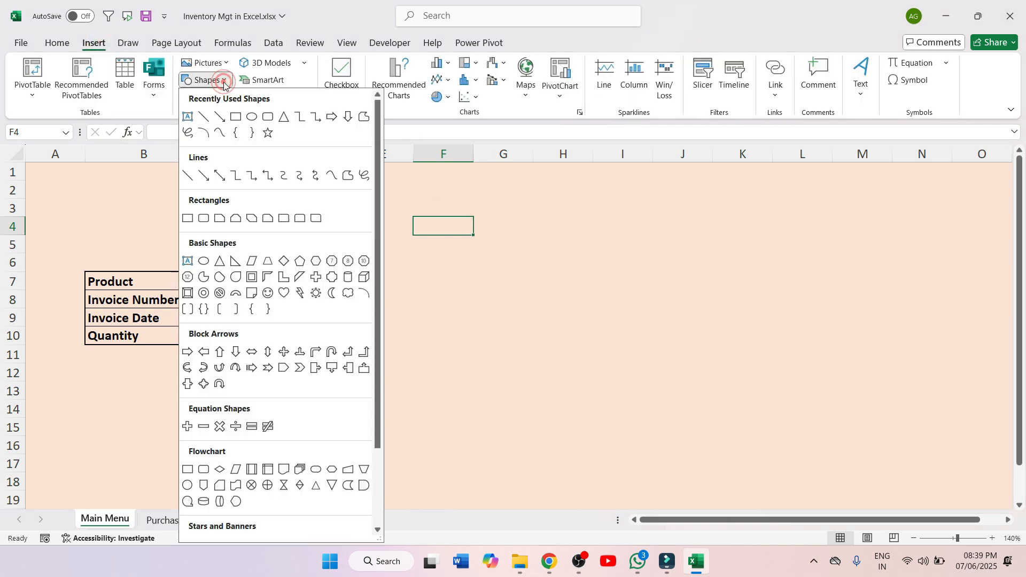
click(266, 117)
drag(89, 173, 180, 205)
click(155, 191)
- Set the rounded rectangle's height to 0.96 cm and its width to 3.2 cm
click(871, 67)
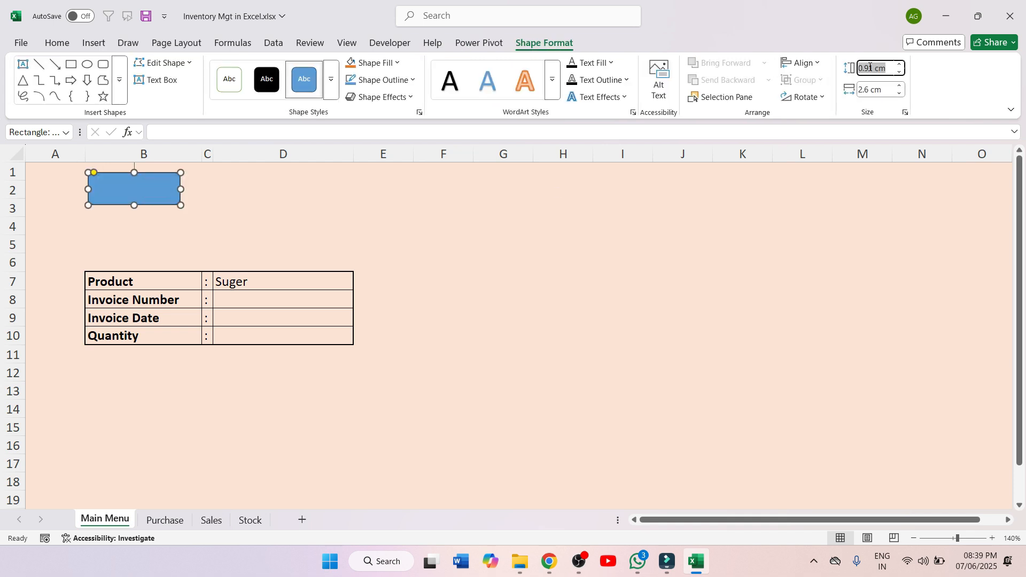
text(.96)
key(Tab)
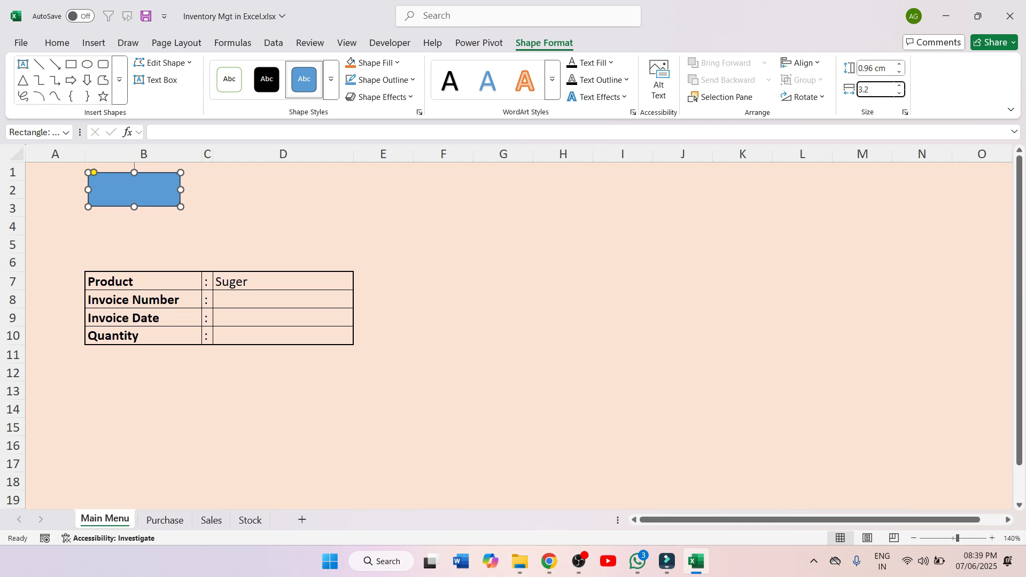
key(Return)
click(429, 218)
- Make four copies of the rounded rectangle, stacked below the original in column B
click(161, 203)
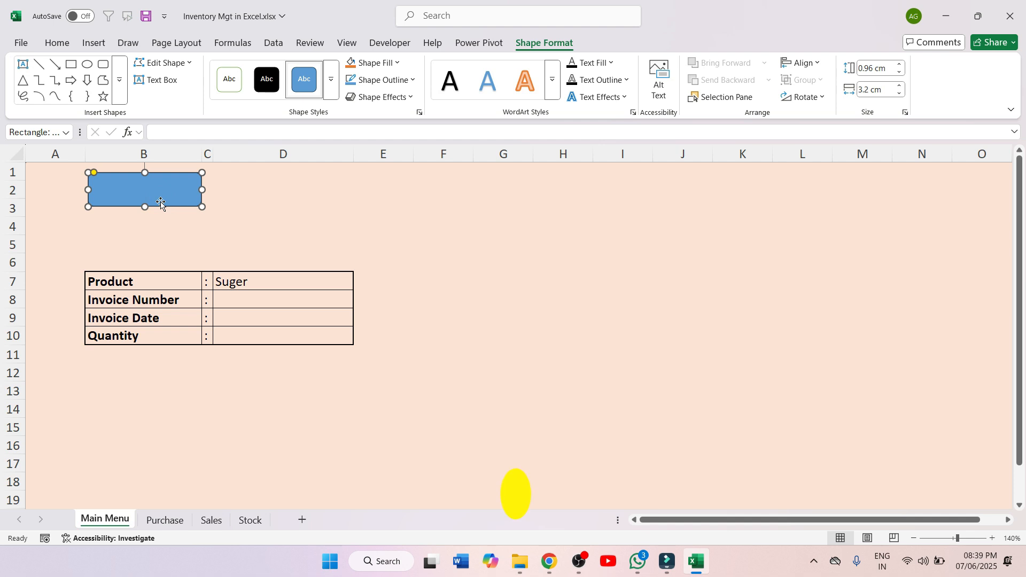
drag(161, 202, 153, 382)
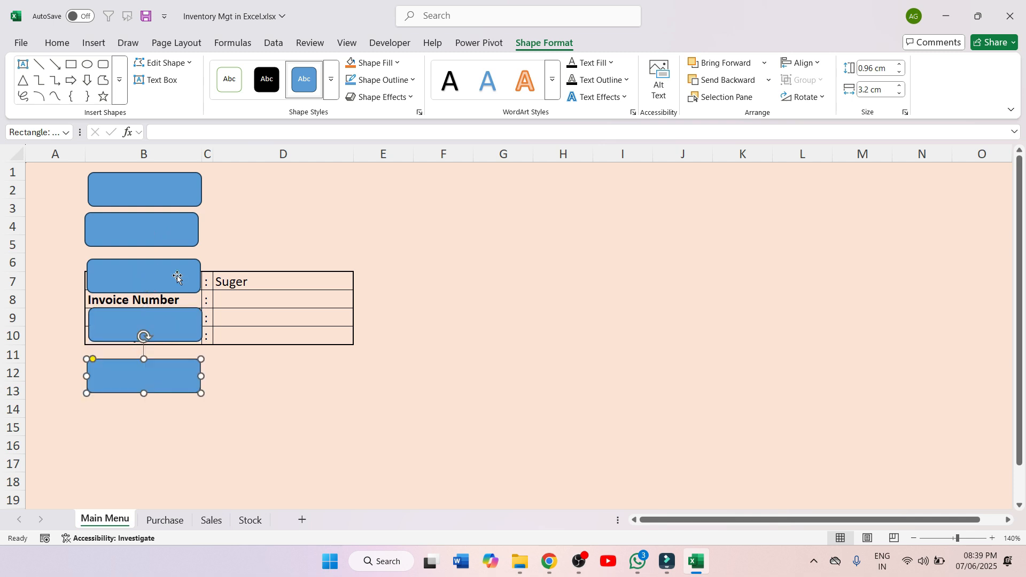
click(258, 201)
- Arrange three rounded rectangles in a row above the entry form and stack the other two beside the form in columns E to G
drag(151, 186, 148, 185)
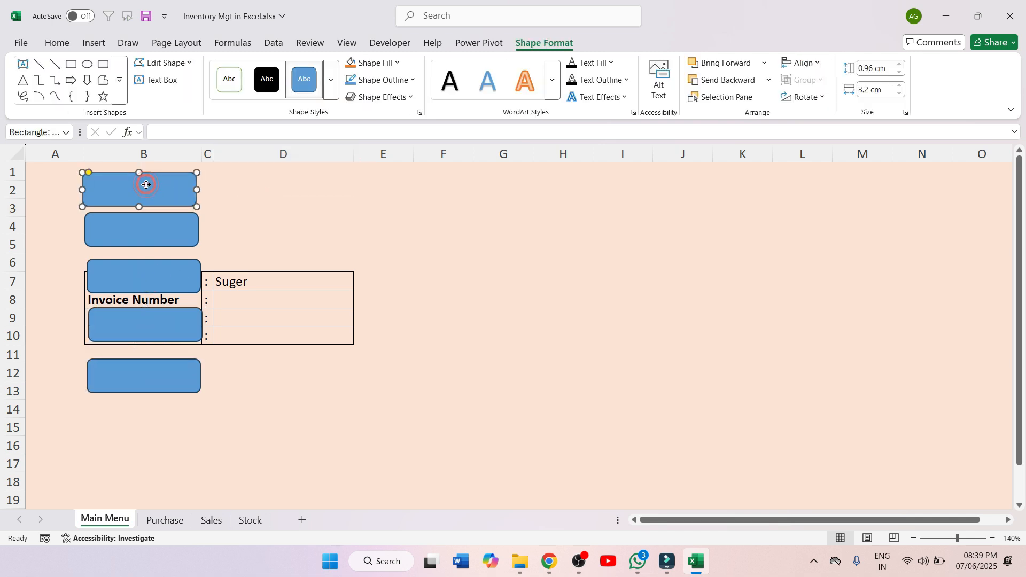
drag(179, 238, 272, 188)
drag(167, 289, 434, 187)
drag(294, 194, 312, 192)
click(416, 193)
drag(416, 193, 426, 193)
drag(163, 323, 448, 276)
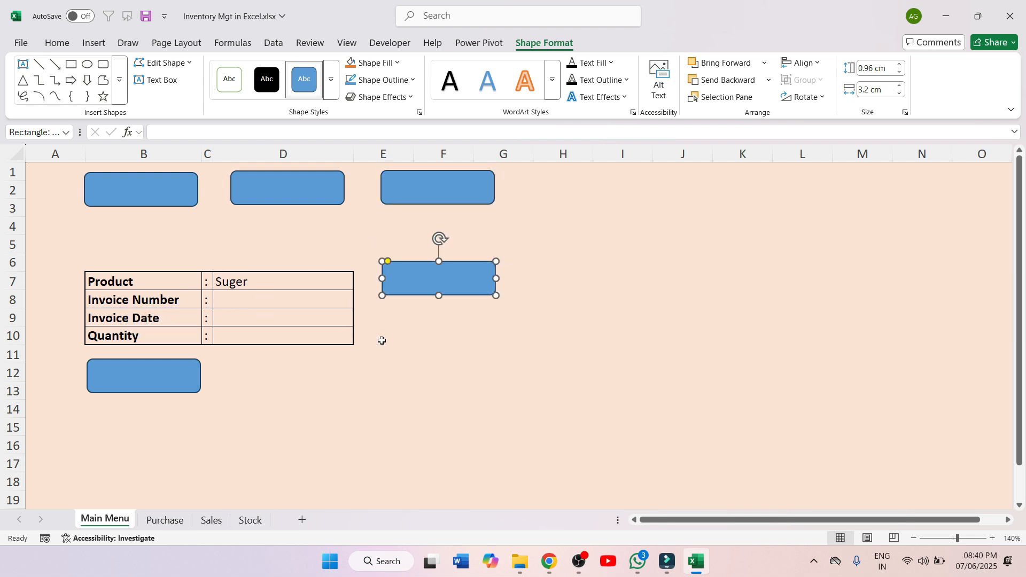
drag(160, 380, 459, 329)
- Distribute the three rounded rectangles above the form horizontally and align their tops
click(387, 194)
shift+click(304, 199)
shift+click(164, 194)
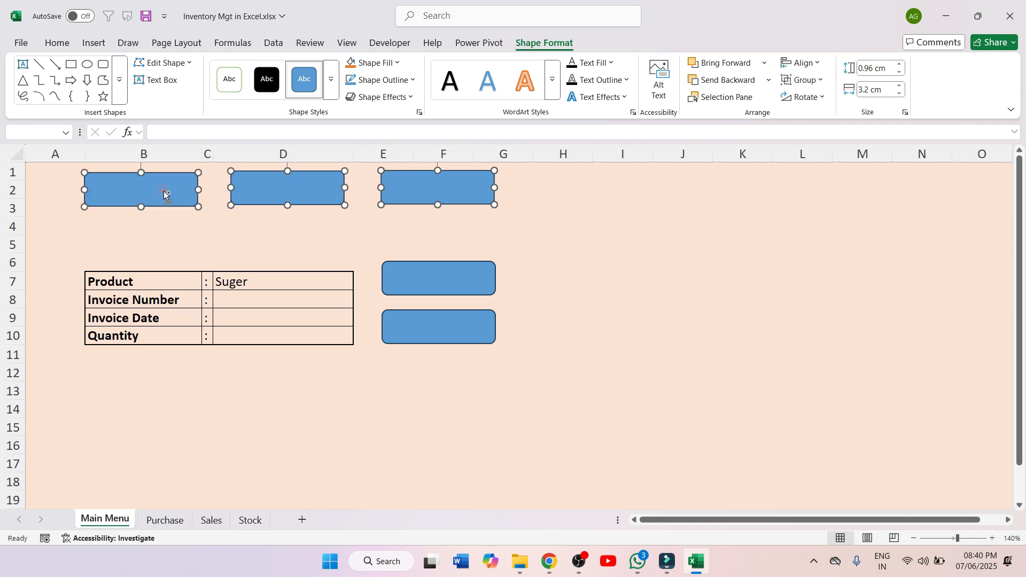
click(803, 63)
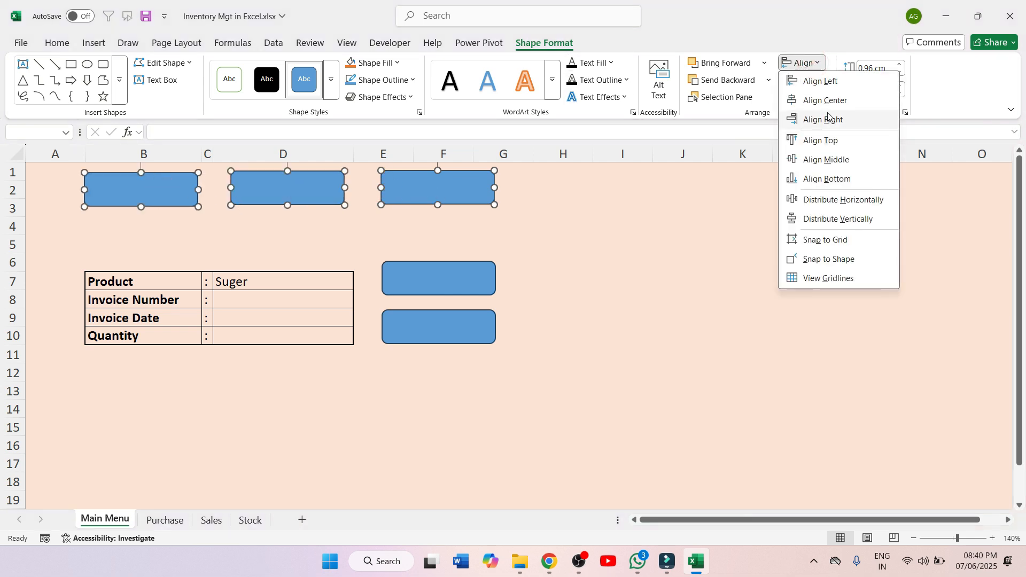
click(829, 200)
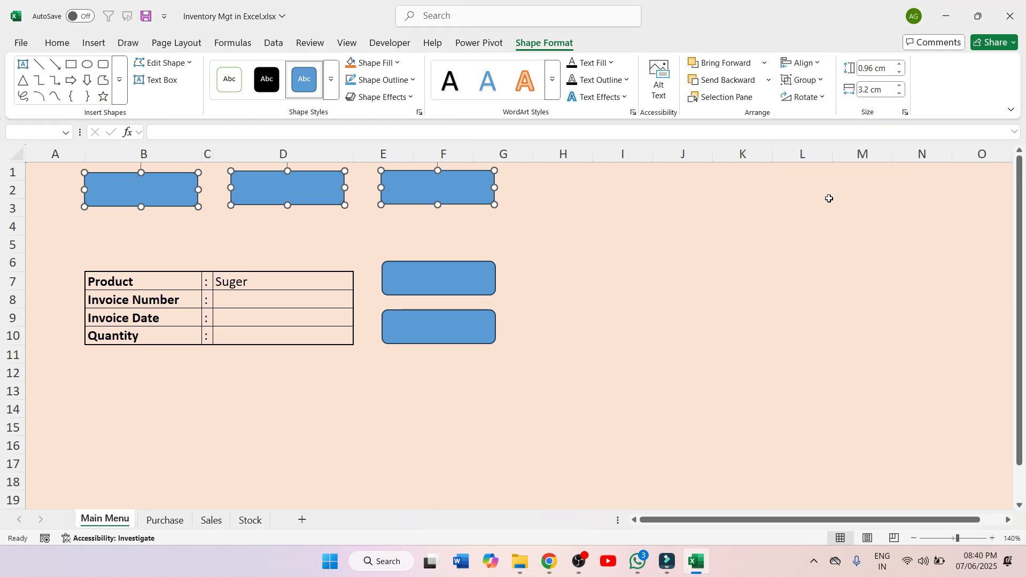
click(816, 64)
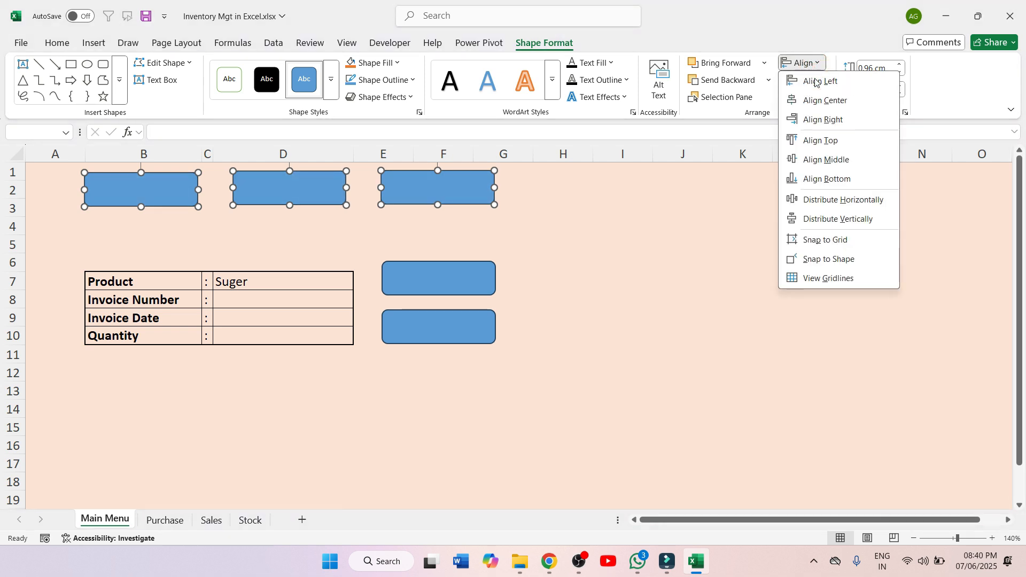
click(820, 140)
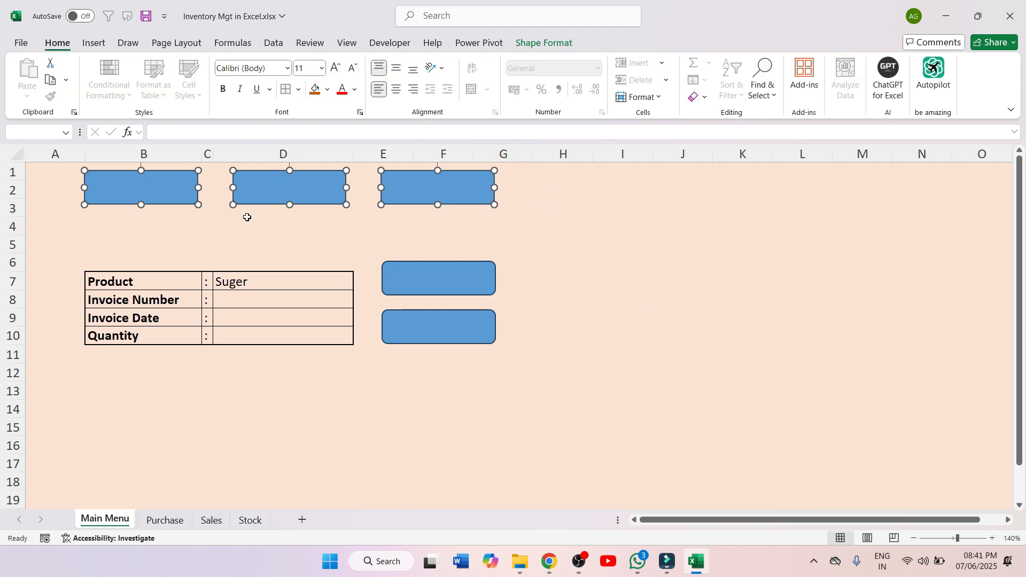
click(247, 219)
- Apply the shadowed gradient theme styles in green, gold and orange to the three rounded rectangles above the form, in that order
click(178, 193)
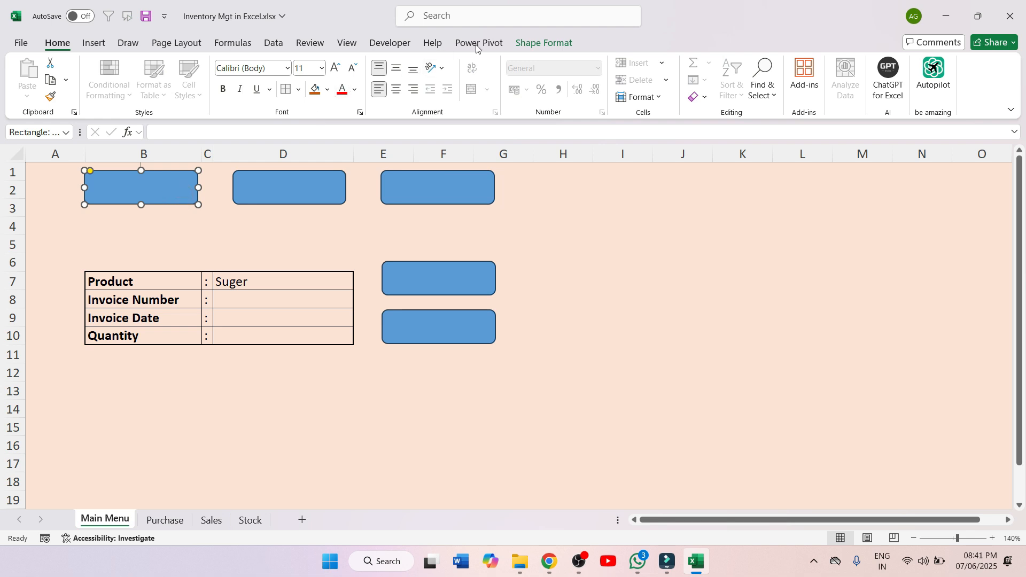
click(538, 37)
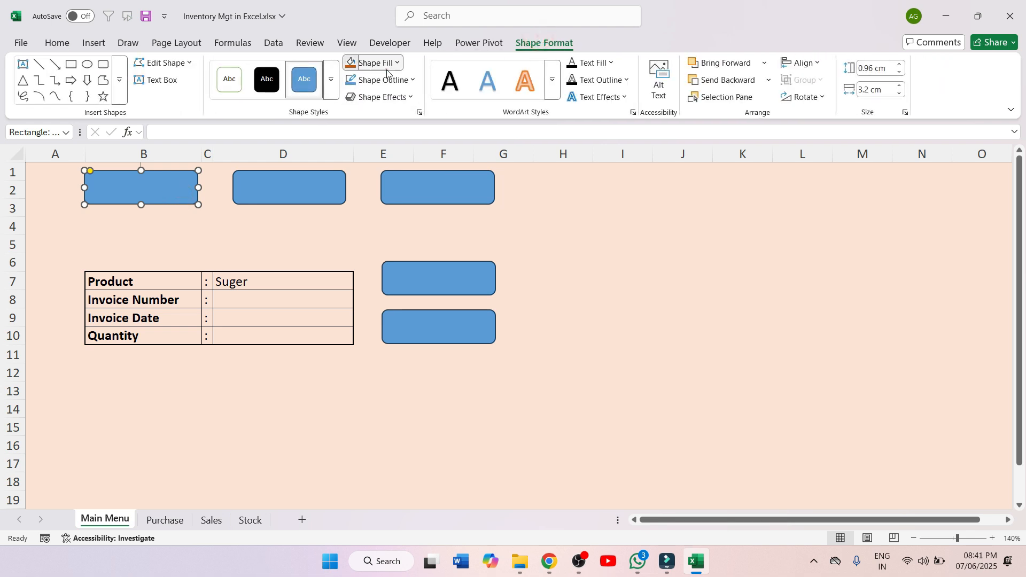
click(385, 67)
click(331, 80)
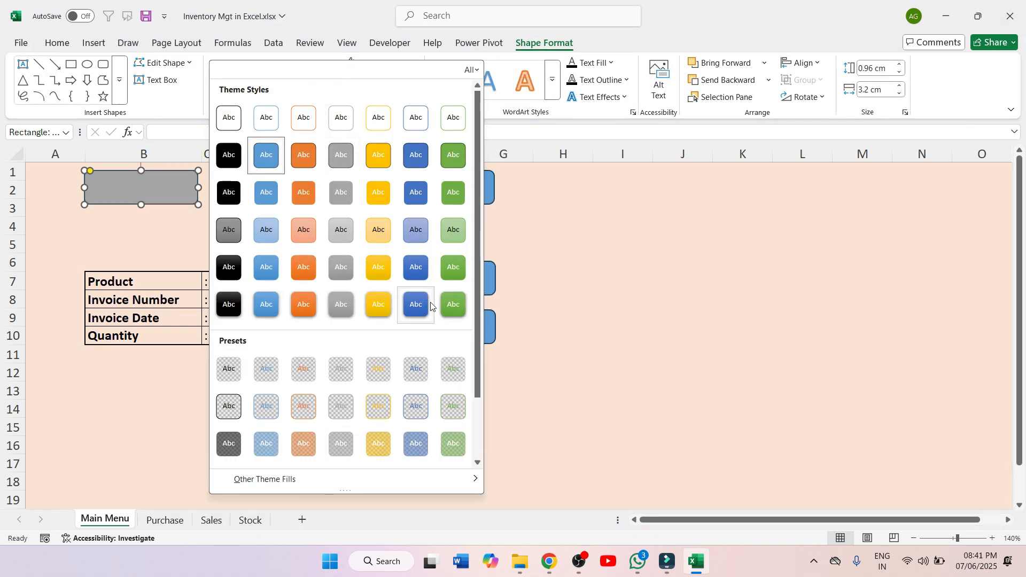
click(451, 315)
click(327, 189)
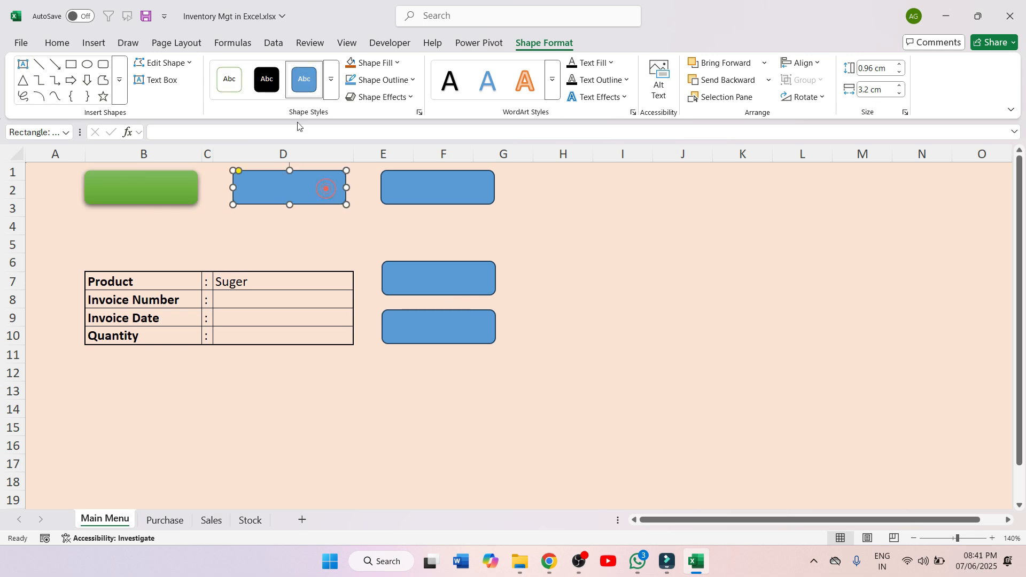
click(331, 97)
click(378, 307)
click(415, 193)
click(331, 95)
click(305, 303)
- Fill the upper rectangle beside the form with standard purple and the lower one with the darkest green theme colour
click(428, 276)
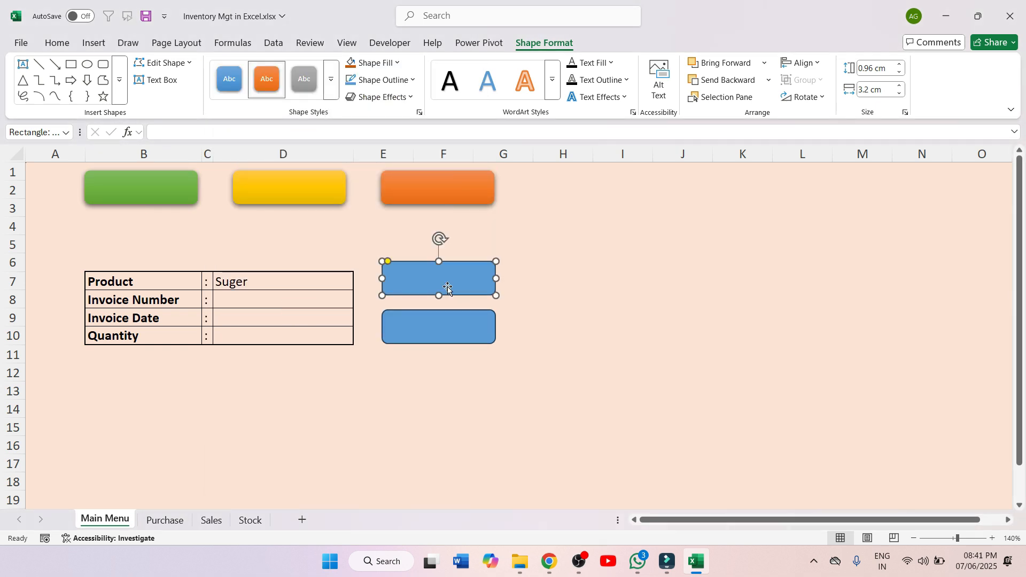
click(391, 64)
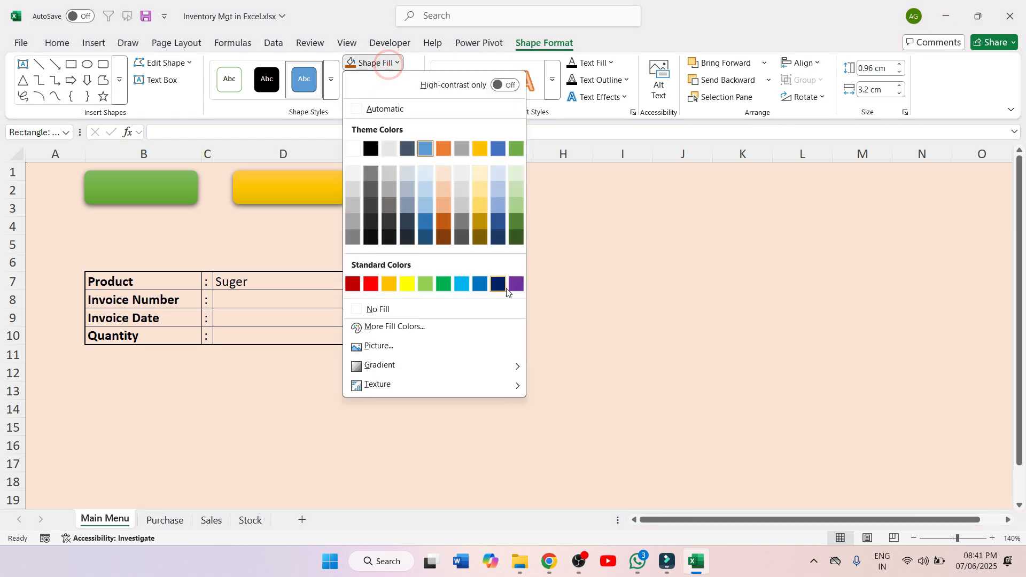
click(517, 284)
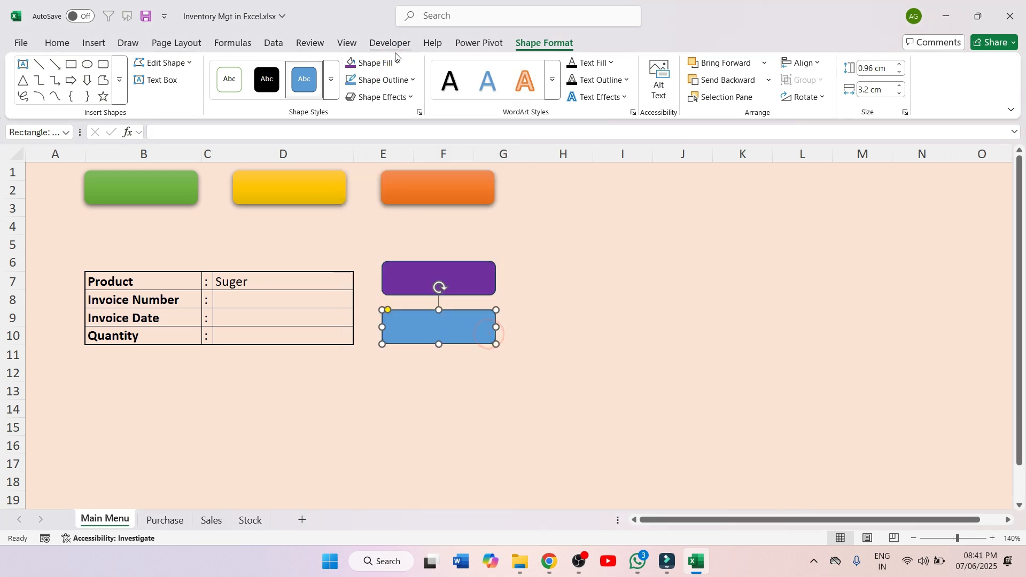
click(377, 62)
click(519, 242)
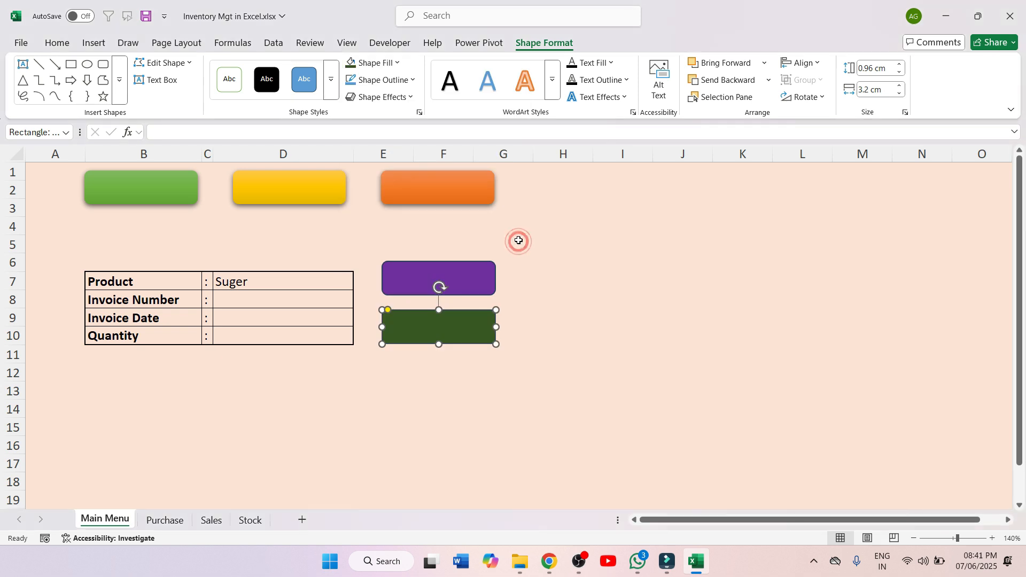
- Apply the first preset shape effect to all five rounded rectangles
shift+click(459, 279)
shift+click(438, 189)
shift+click(319, 188)
shift+click(181, 191)
click(381, 97)
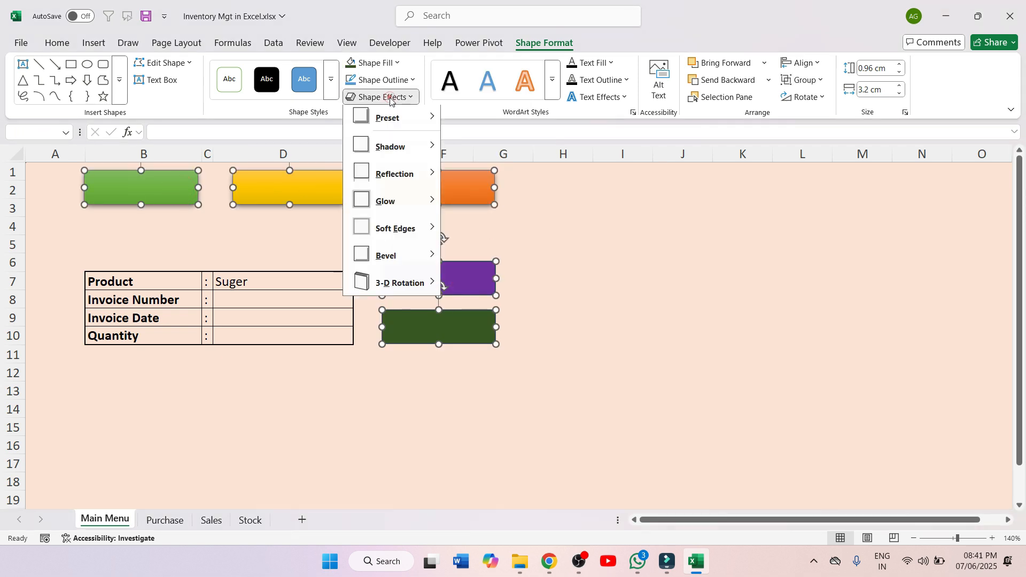
mouse_move(428, 124)
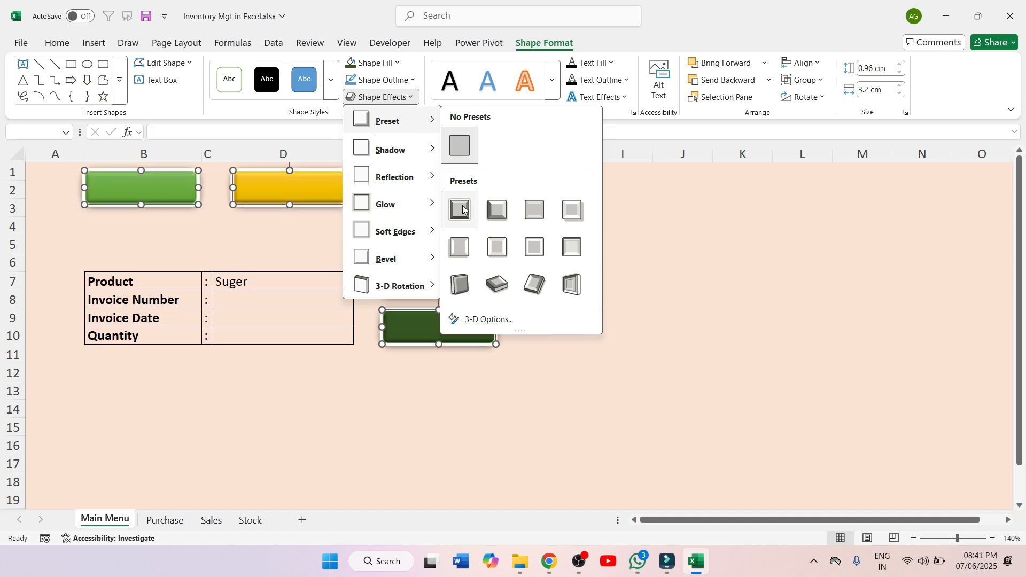
click(459, 209)
click(640, 243)
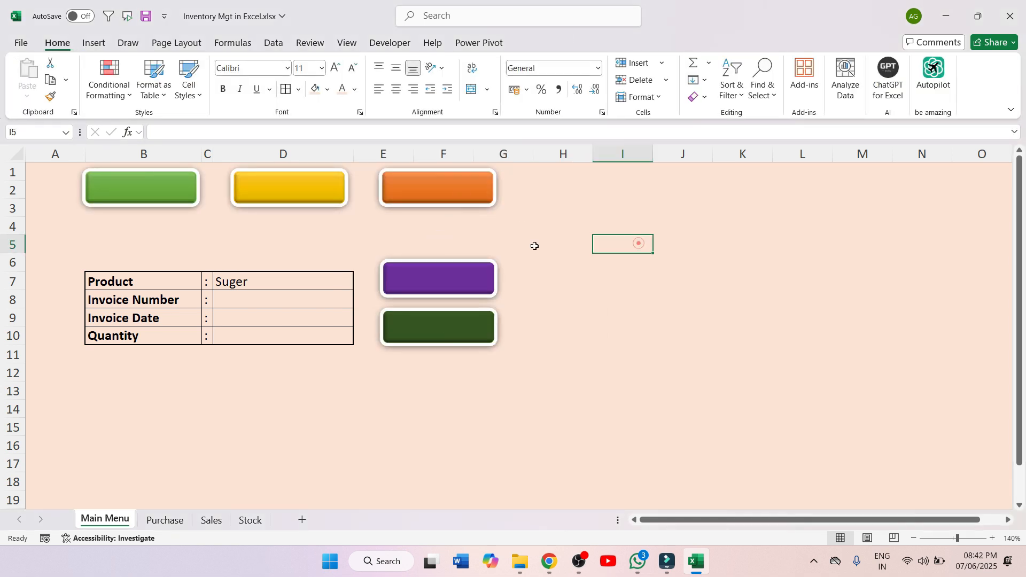
- Label the green button PURCHASE in bold white text, centred horizontally and vertically
click(154, 190)
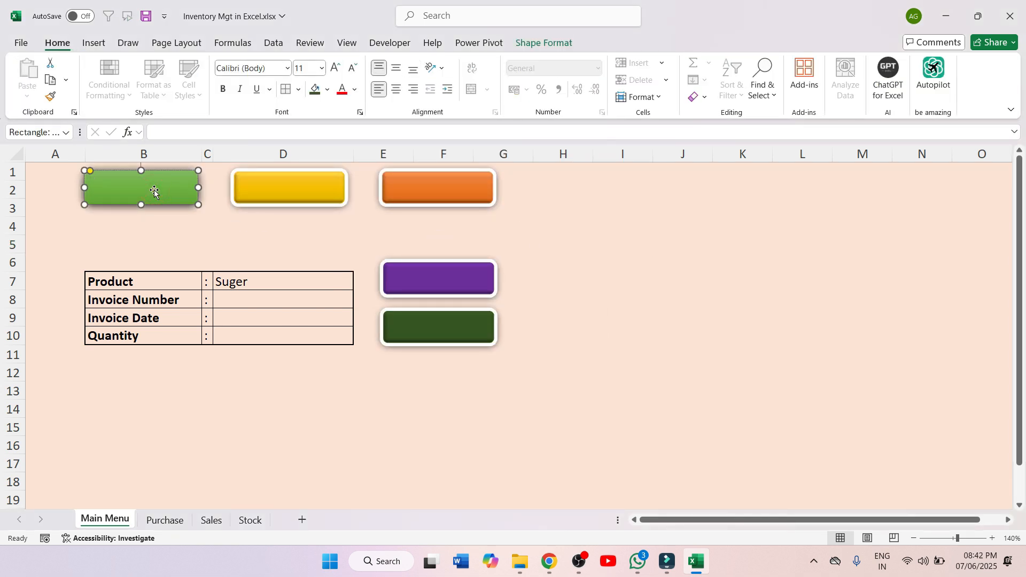
text(PURCHASE)
key(ctrl+a)
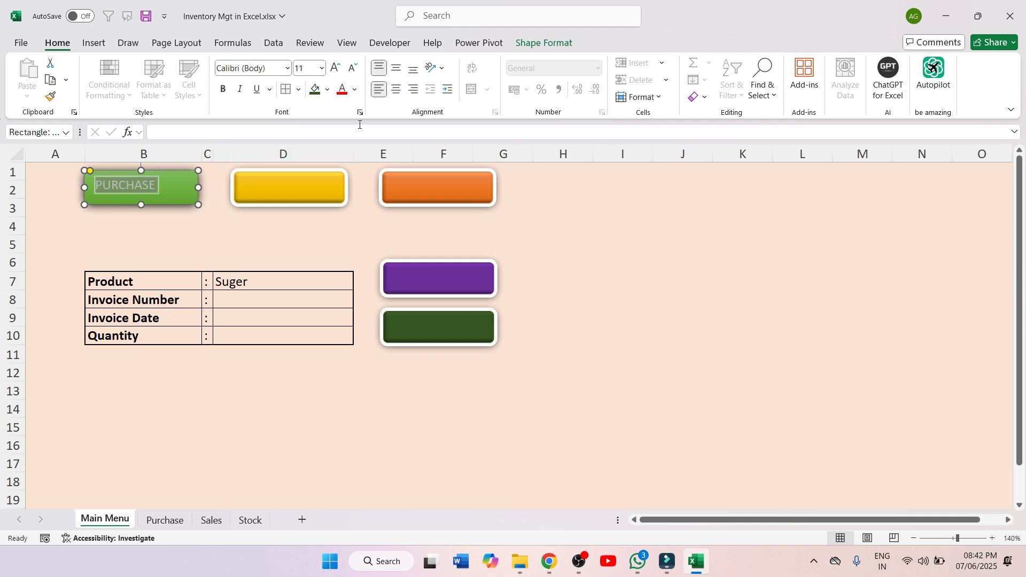
click(396, 88)
click(395, 67)
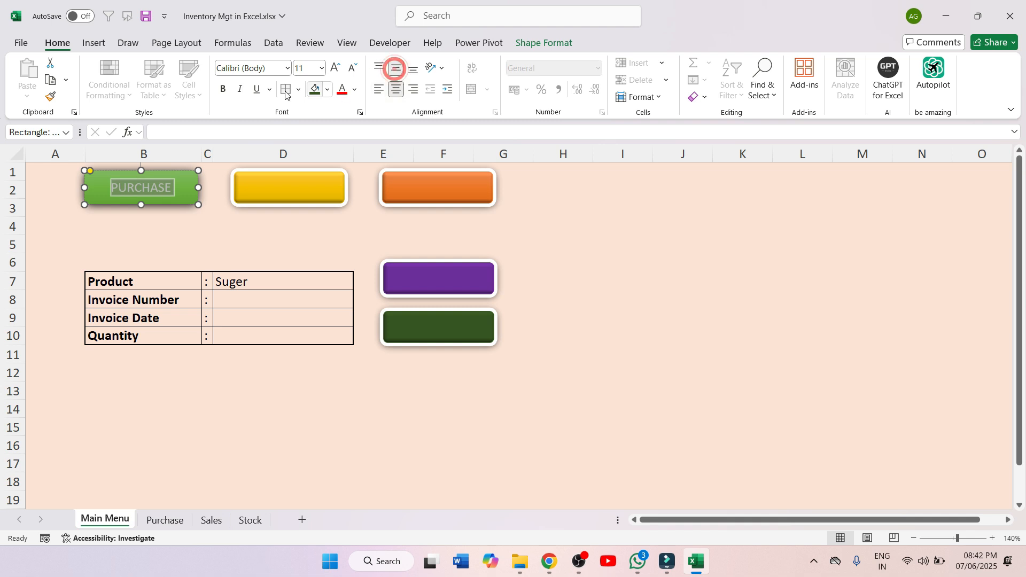
click(222, 88)
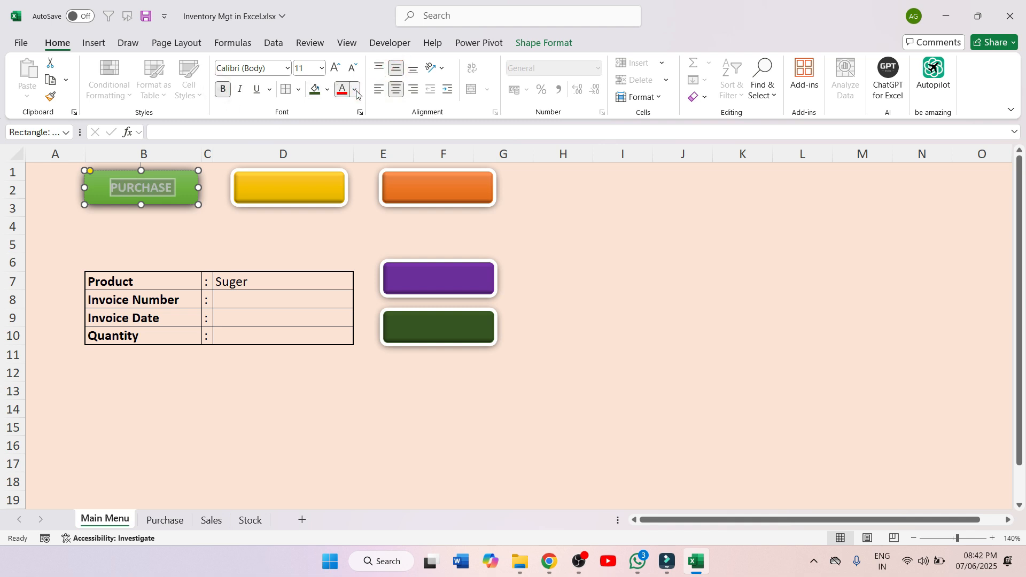
click(355, 90)
click(351, 175)
- Label the gold button SALES in bold white text, centred horizontally and vertically
click(280, 195)
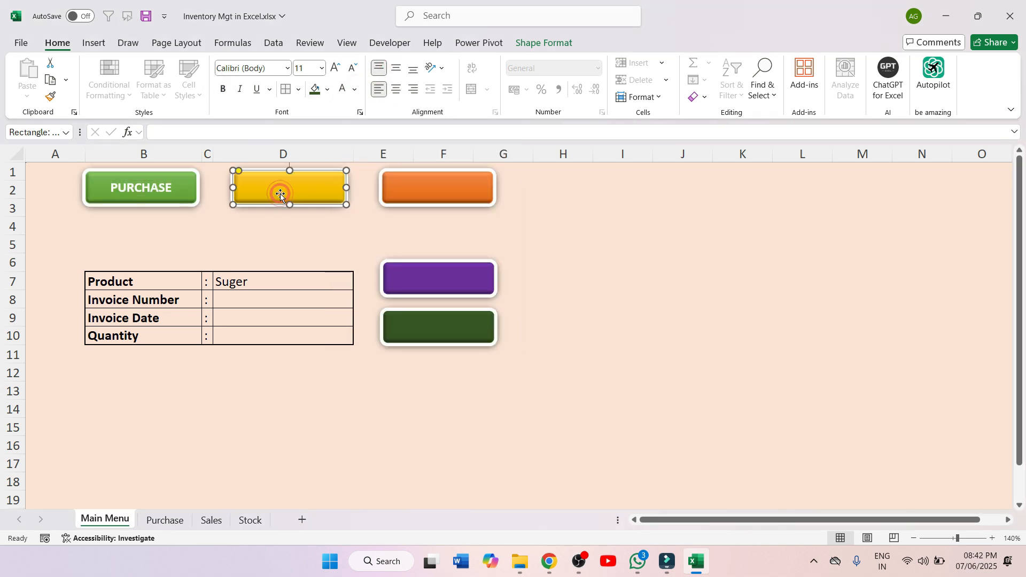
click(282, 193)
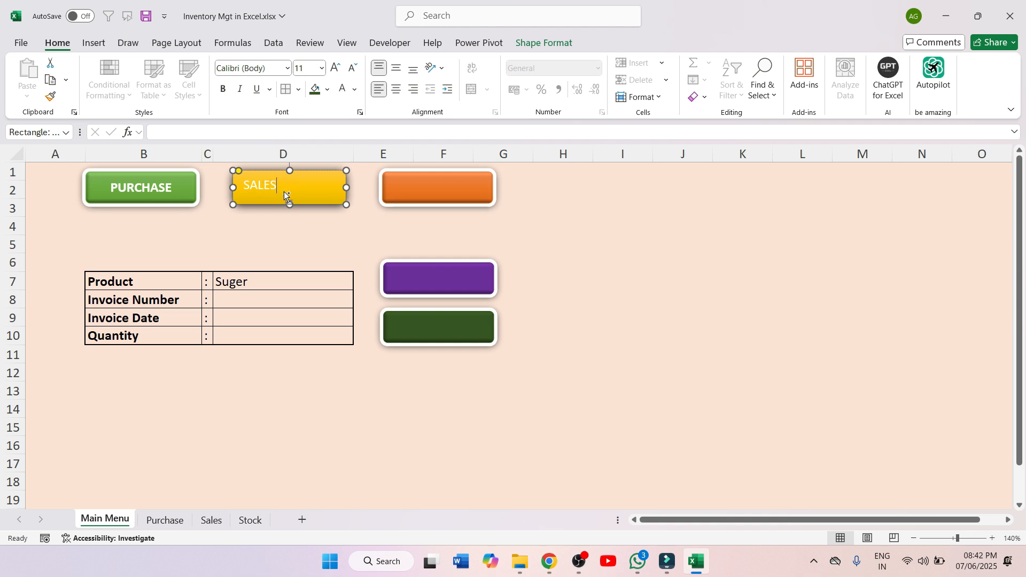
click(396, 89)
click(396, 67)
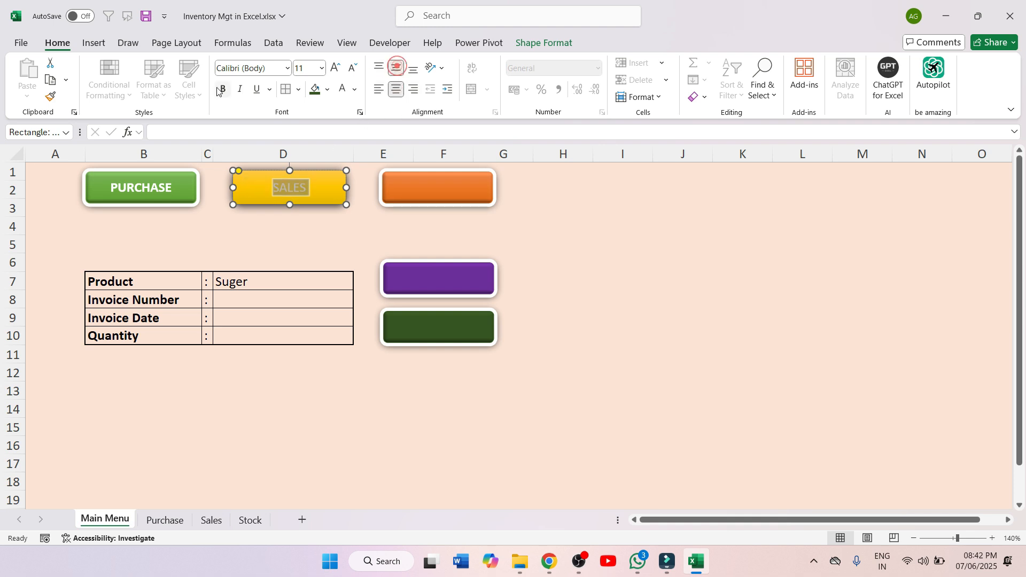
click(222, 89)
click(343, 90)
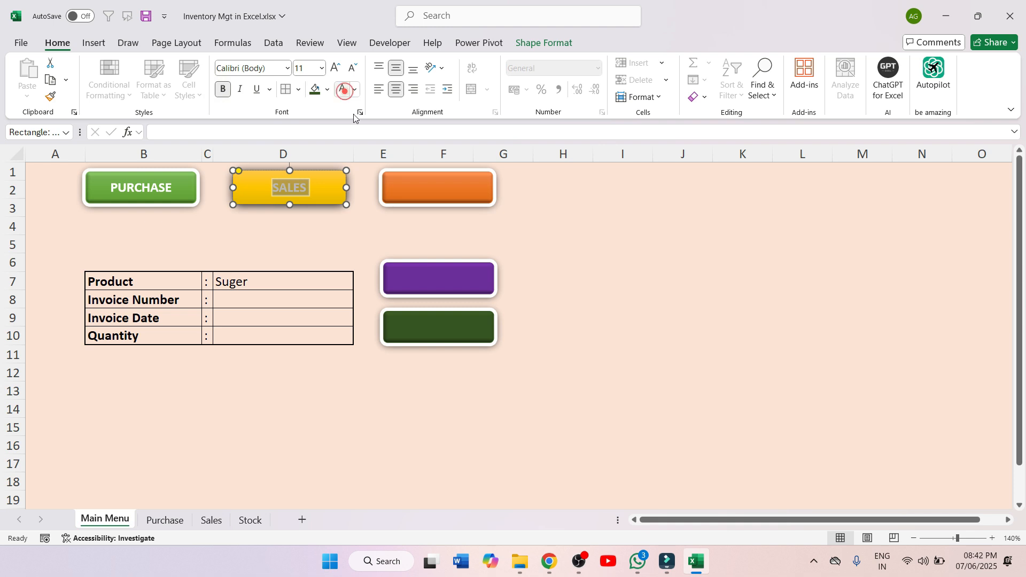
- Label the orange button STOCK in bold white text, centred horizontally and vertically
click(425, 194)
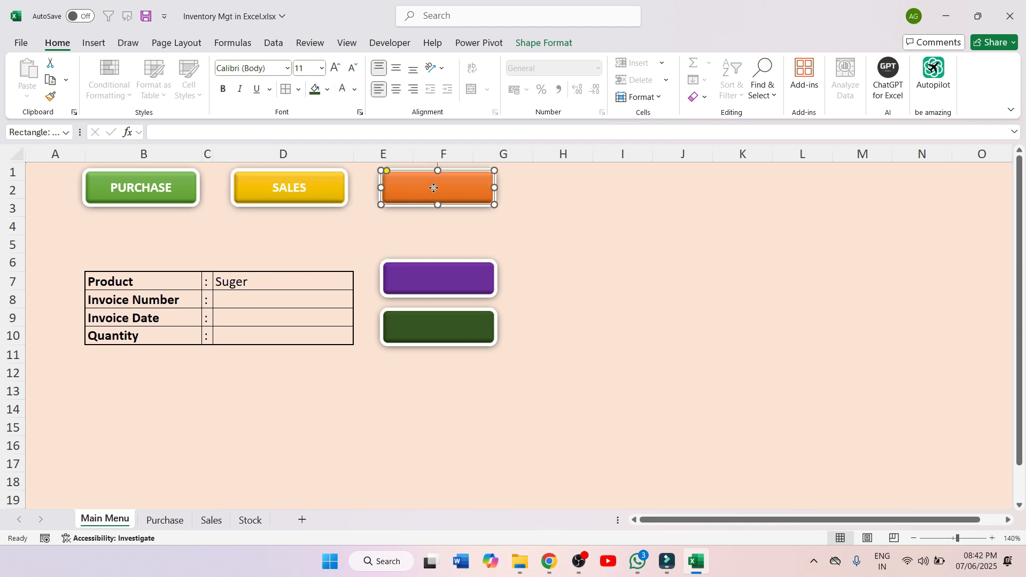
click(433, 189)
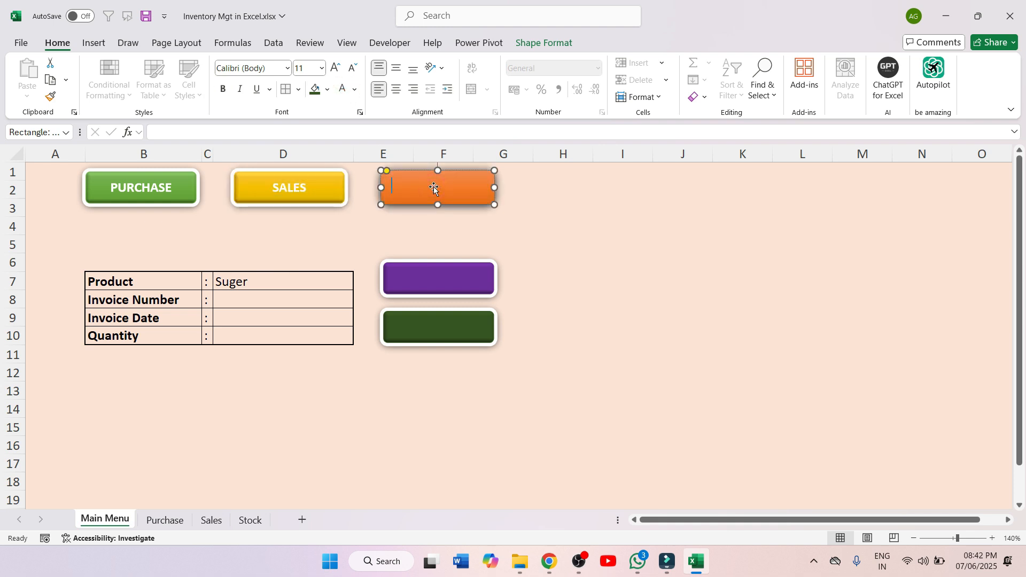
text(STOCK)
key(ctrl+a)
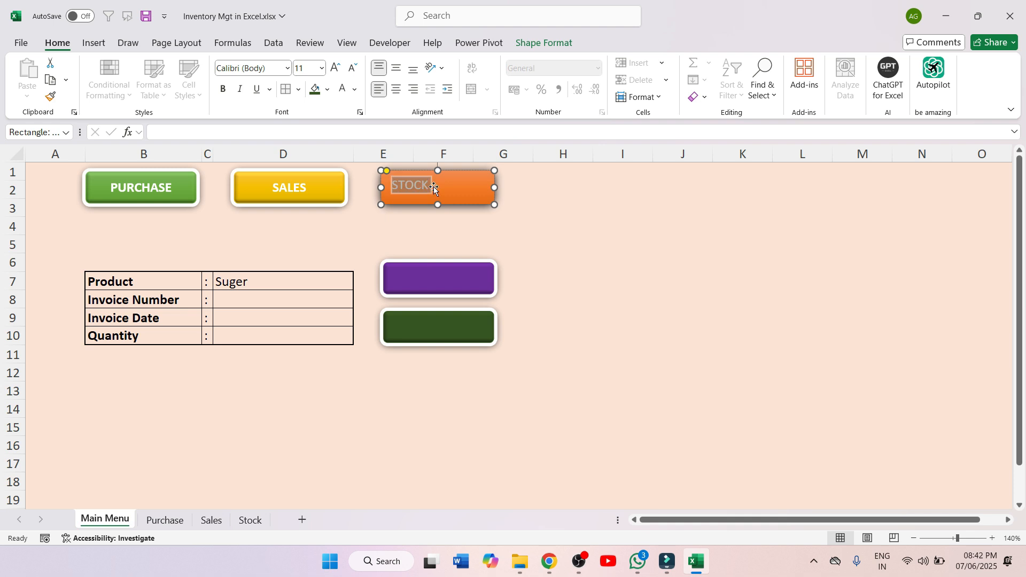
click(396, 90)
click(396, 67)
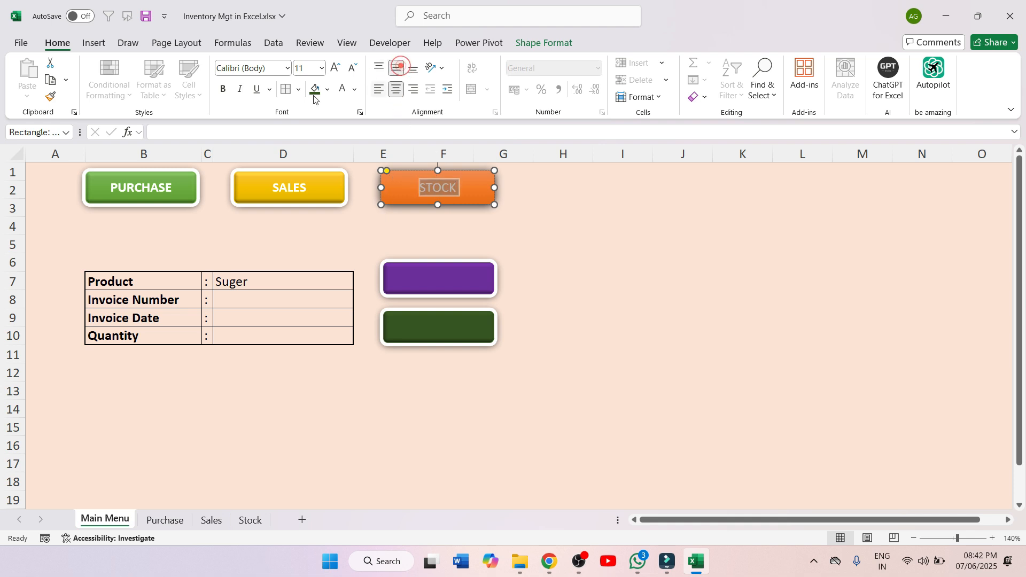
click(224, 89)
click(344, 89)
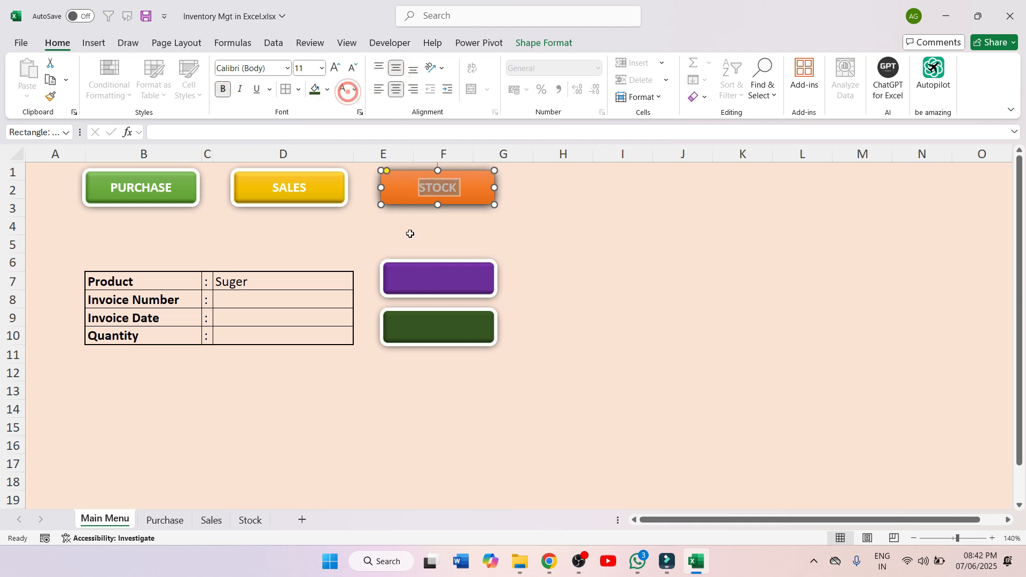
- Label the purple button beside the form PURCHASE in bold text, centred horizontally and vertically
click(441, 282)
click(441, 281)
text(PURCHASE)
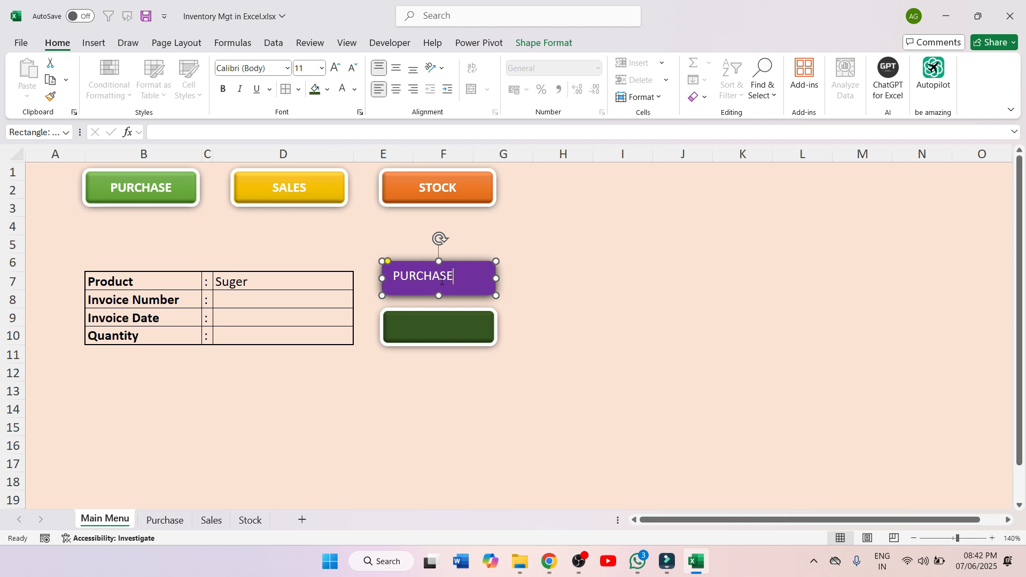
key(ctrl+a)
click(396, 89)
click(396, 68)
click(223, 88)
- Label the dark green button beside the form SALES in bold text, centred horizontally and vertically
click(432, 330)
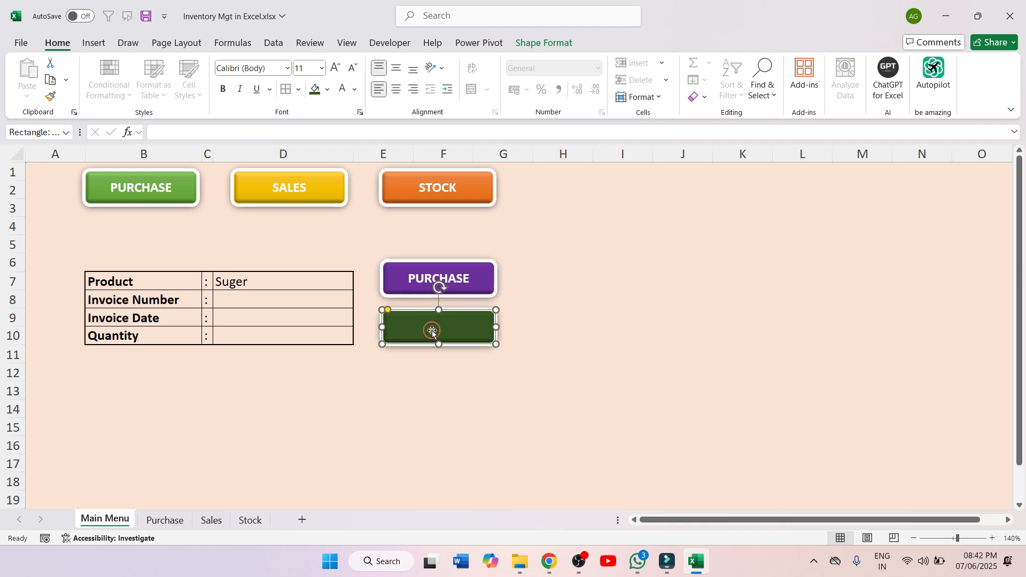
text(SALES)
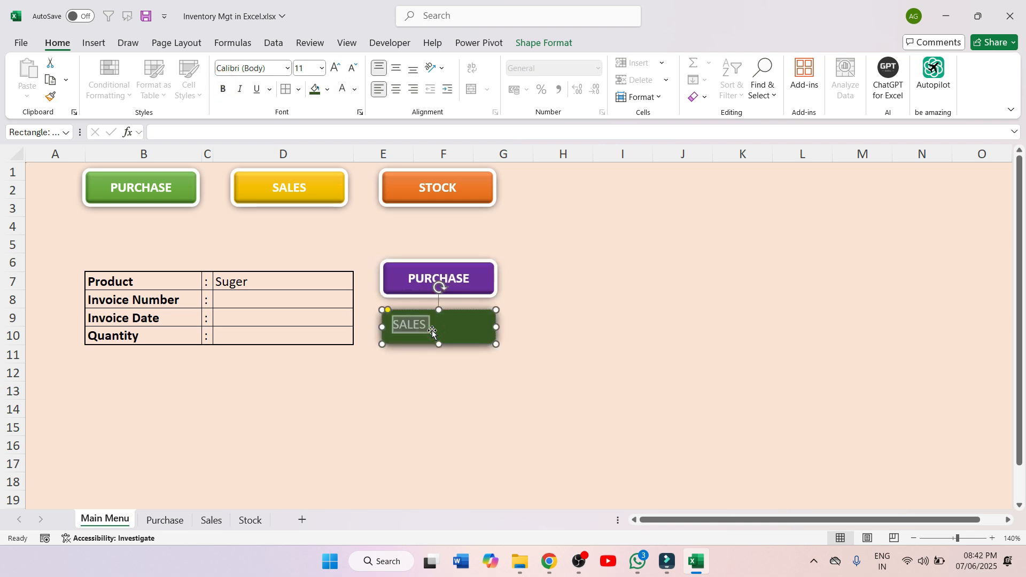
click(396, 90)
click(396, 68)
click(223, 89)
click(603, 297)
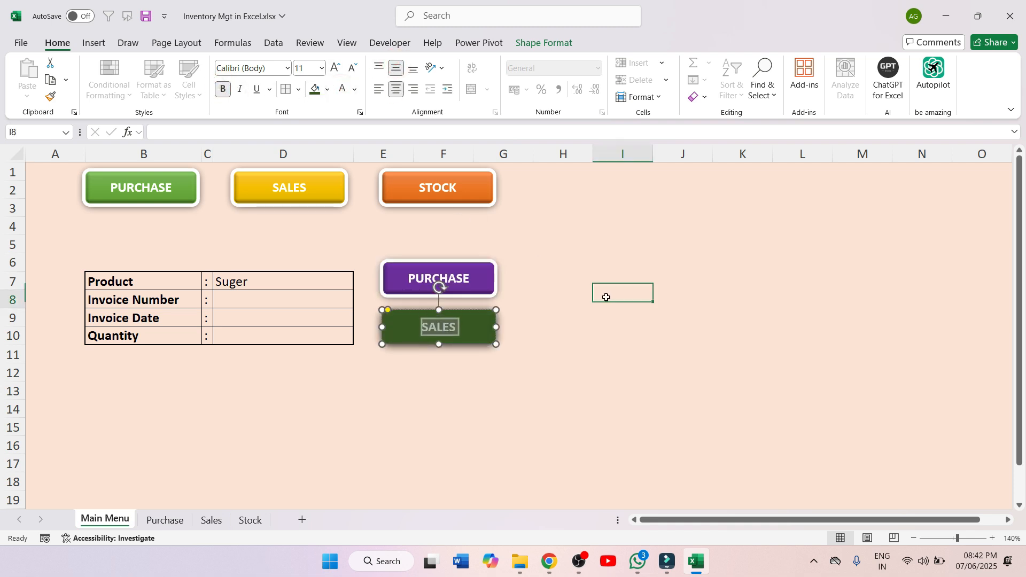
click(682, 242)
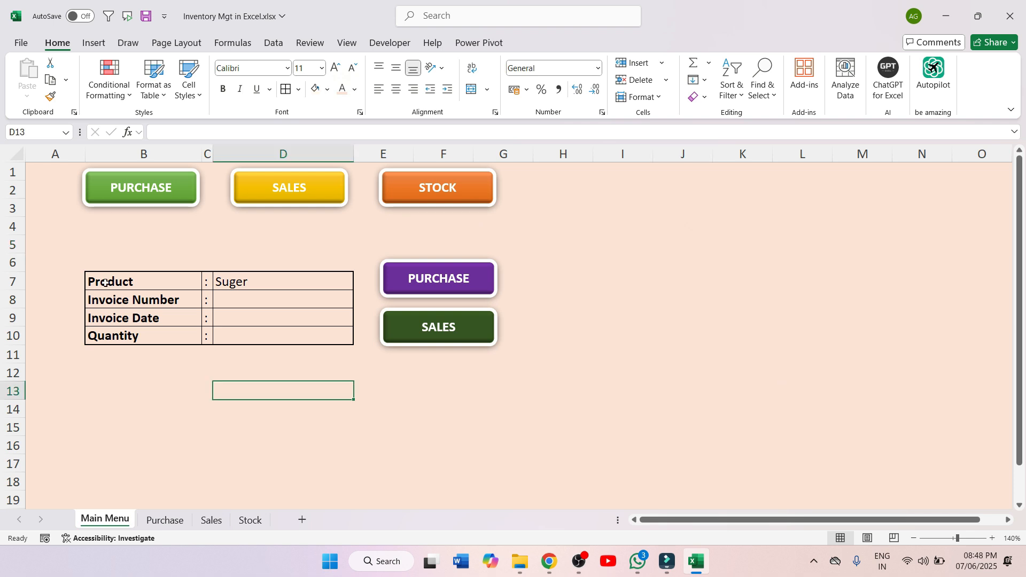
- Remove all borders from the entry form in B7:D10 and fill its cells white
drag(114, 277, 292, 328)
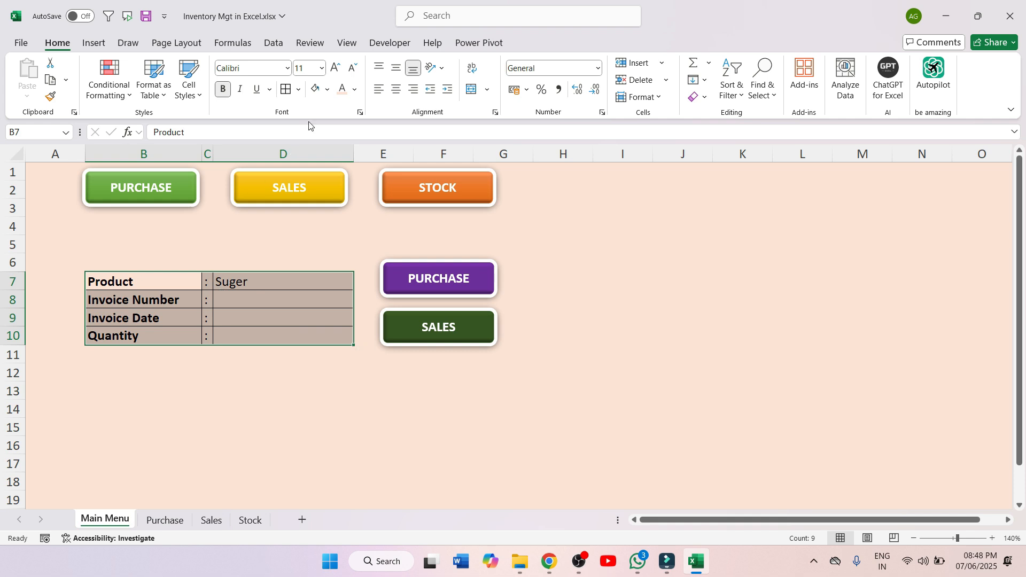
click(298, 89)
click(321, 203)
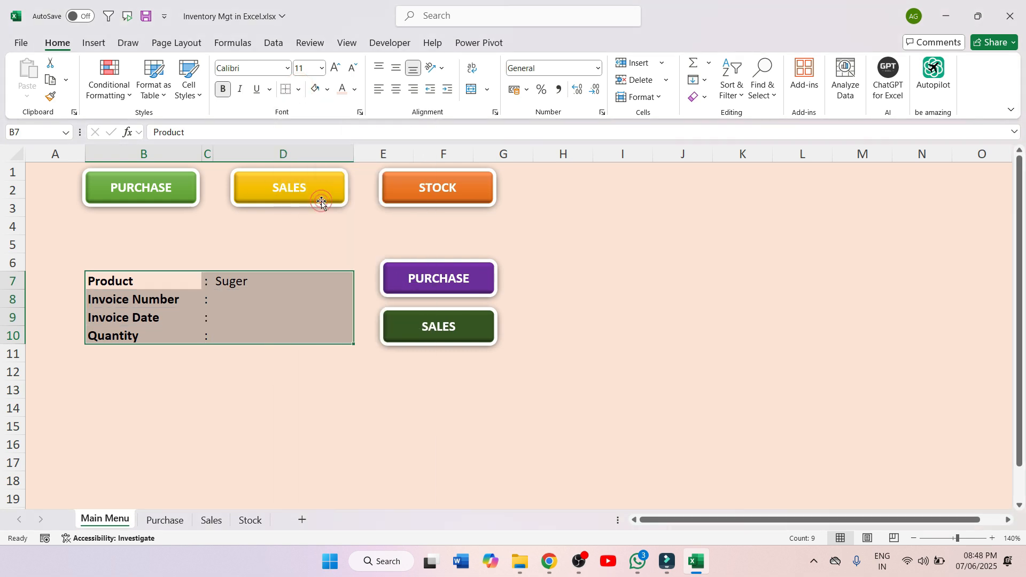
click(298, 89)
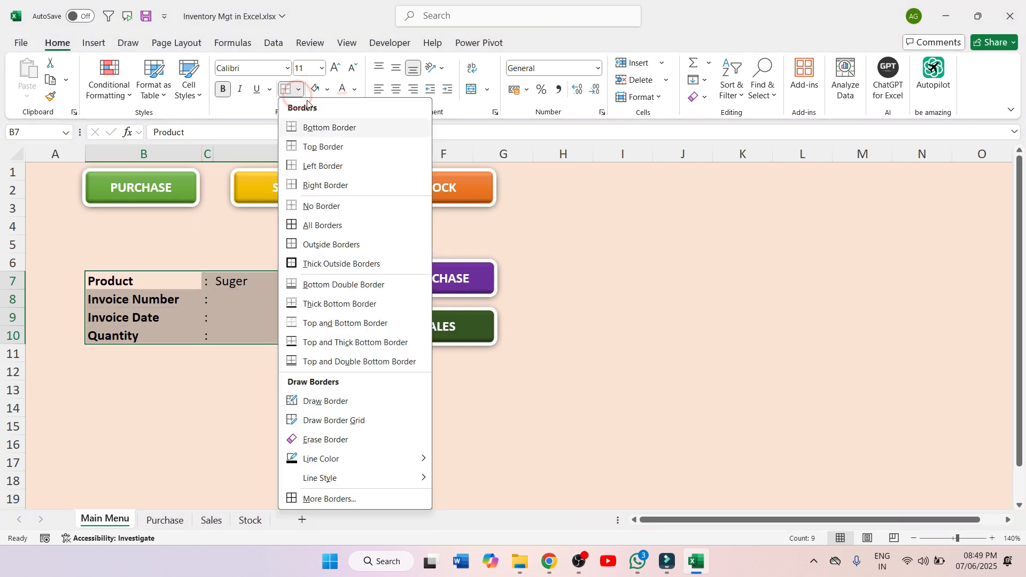
click(327, 89)
click(327, 89)
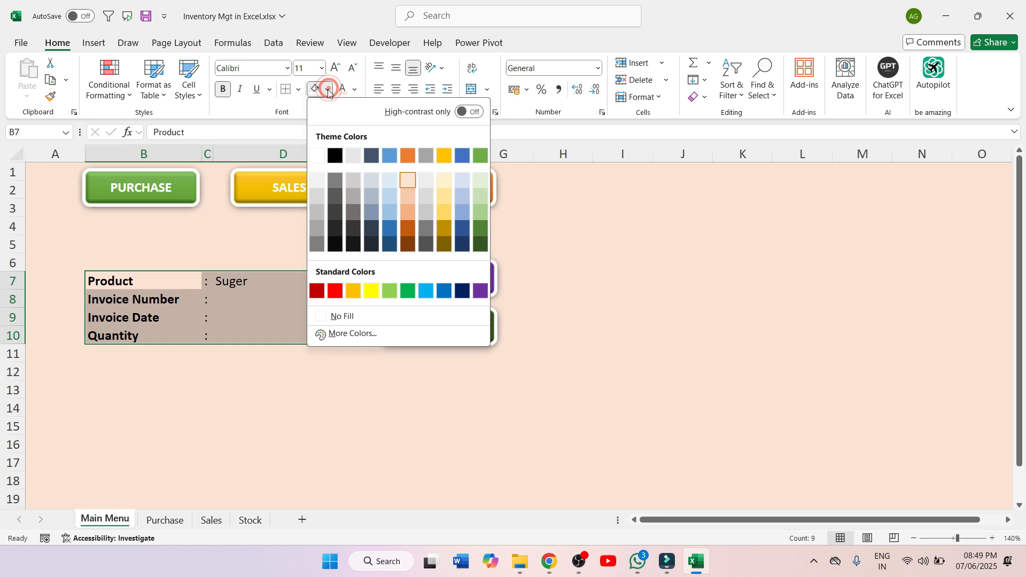
click(318, 156)
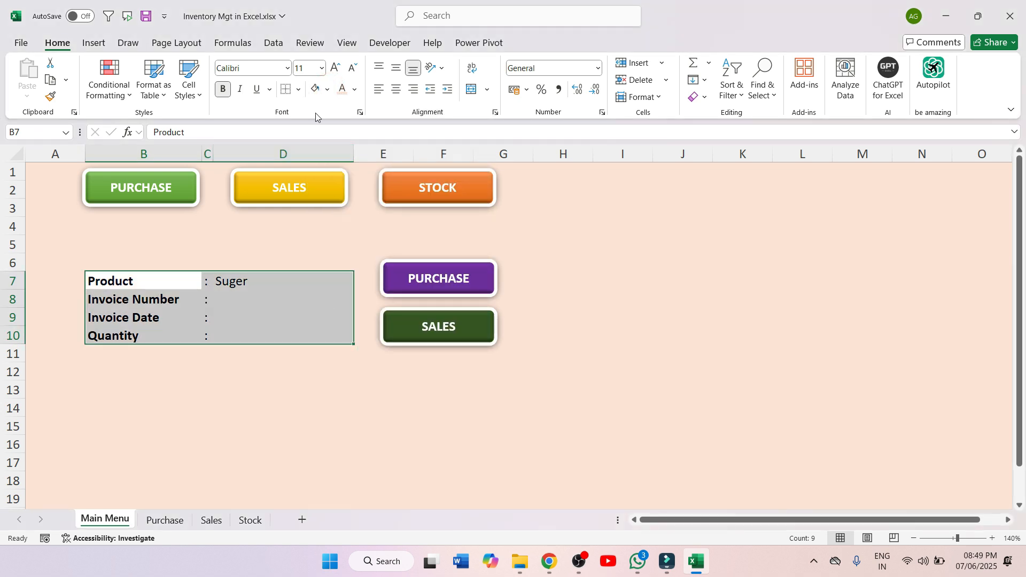
- Apply thick outside borders around the entry form in B7:D10
click(299, 90)
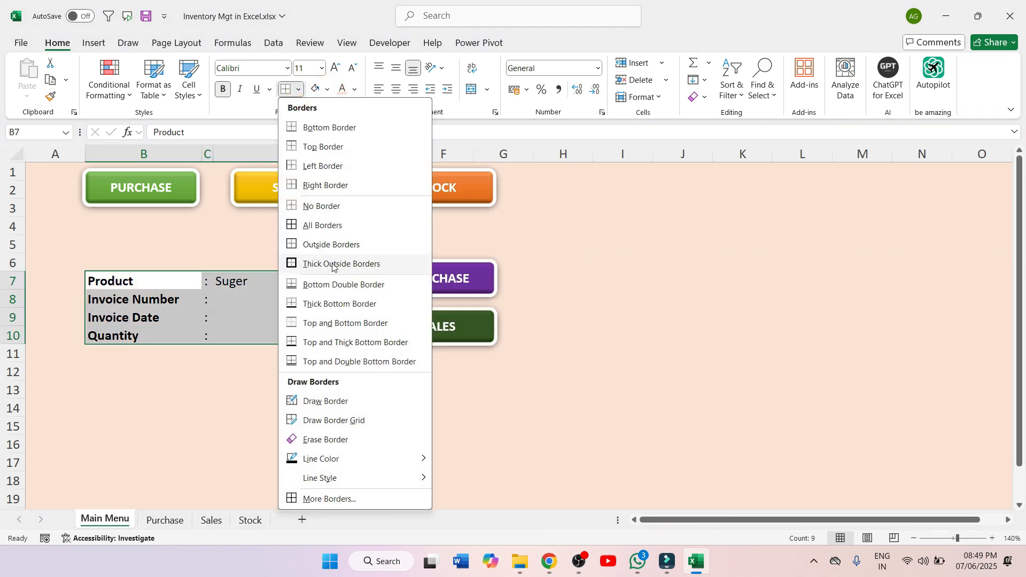
click(332, 264)
click(297, 442)
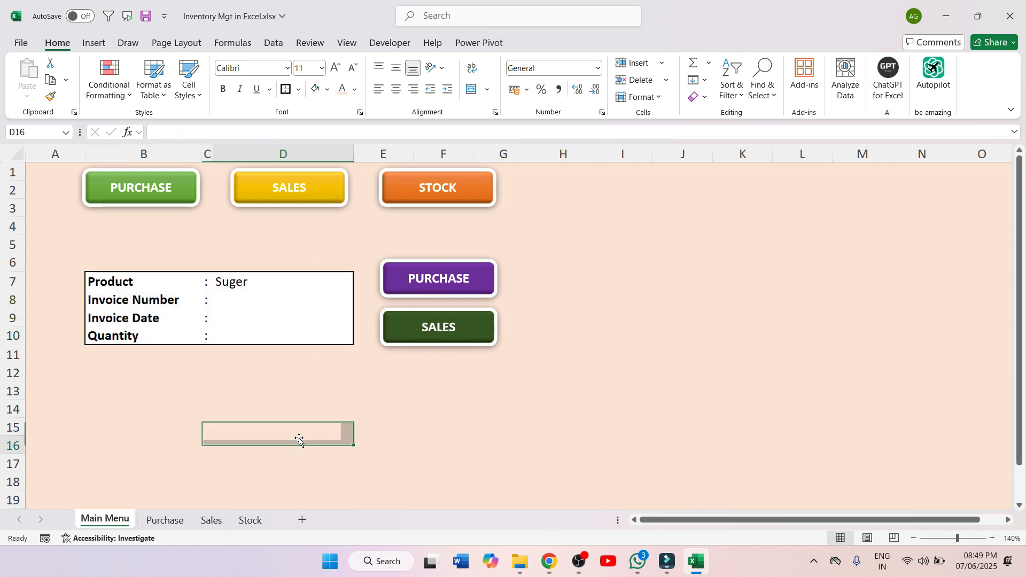
drag(243, 281, 243, 323)
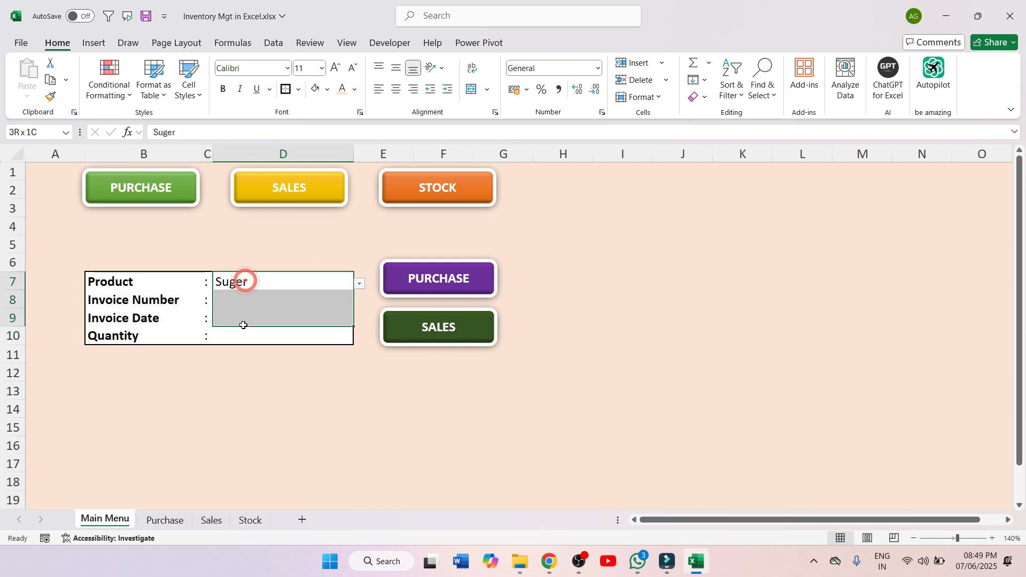
click(318, 423)
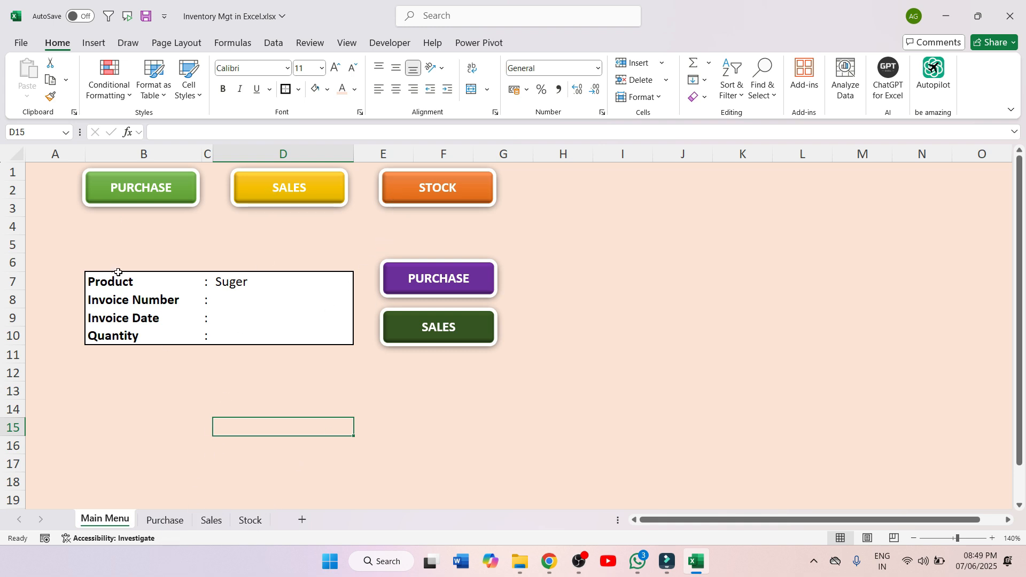
- Hyperlink the green PURCHASE button to cell A1 of the Purchase sheet in this document
right_click(161, 201)
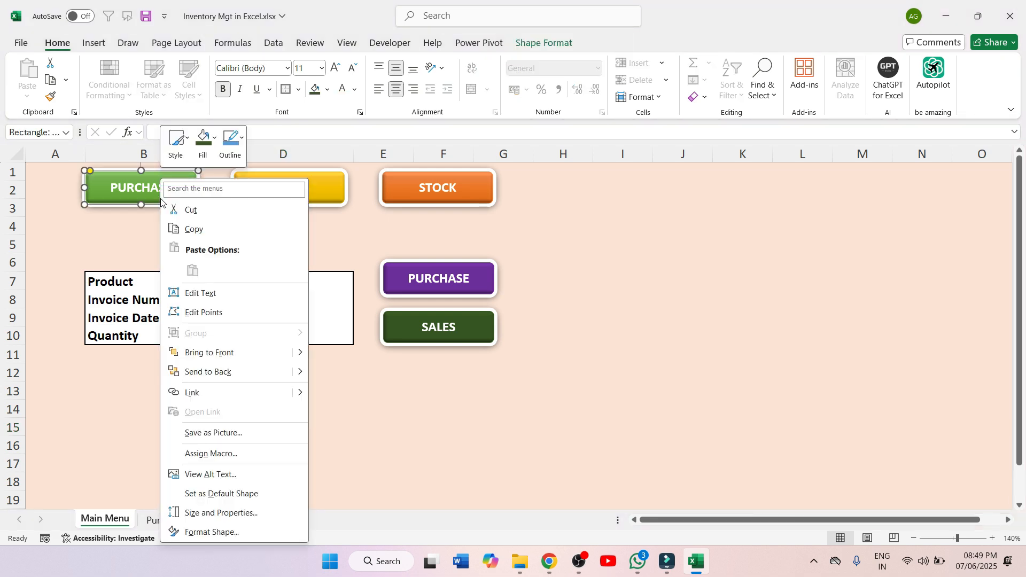
click(211, 394)
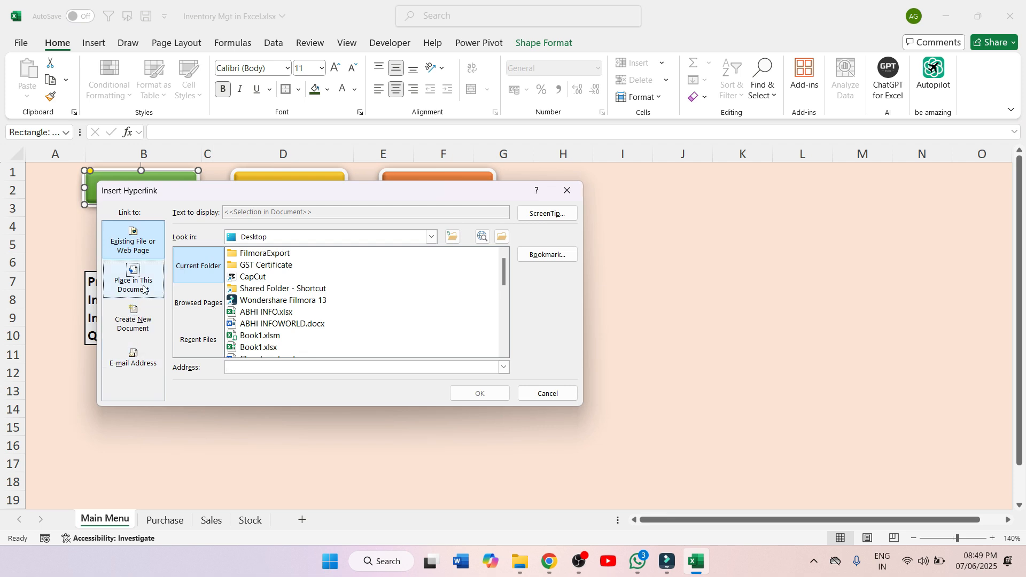
click(137, 286)
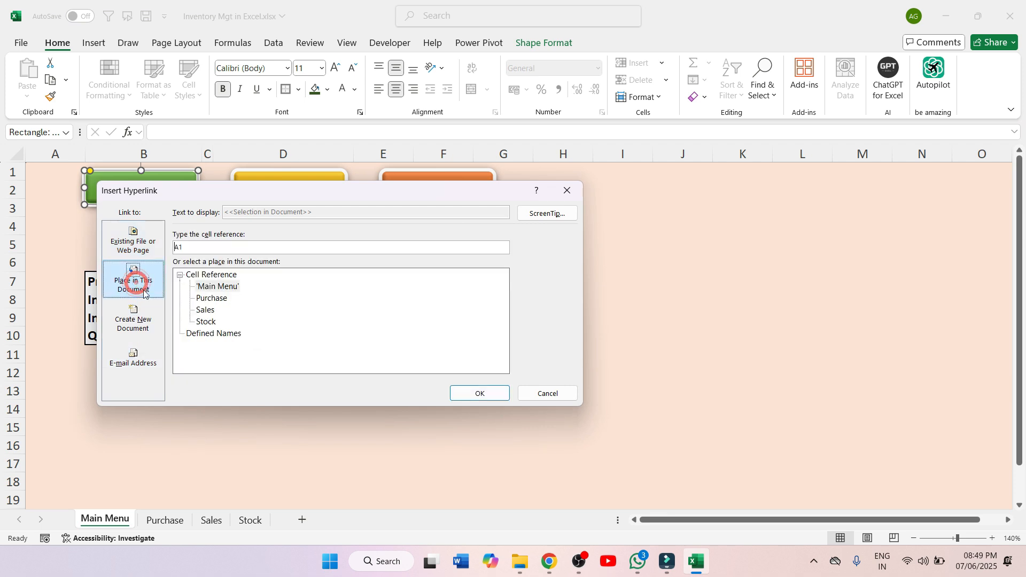
click(217, 299)
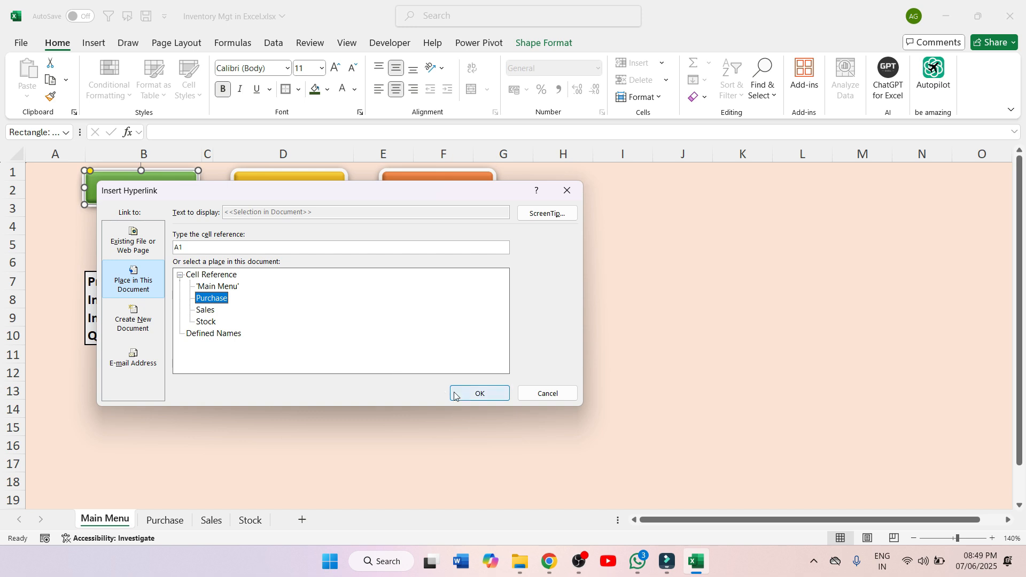
click(478, 393)
- Hyperlink the gold SALES button to cell A1 of the Sales sheet in this document
click(298, 199)
right_click(298, 199)
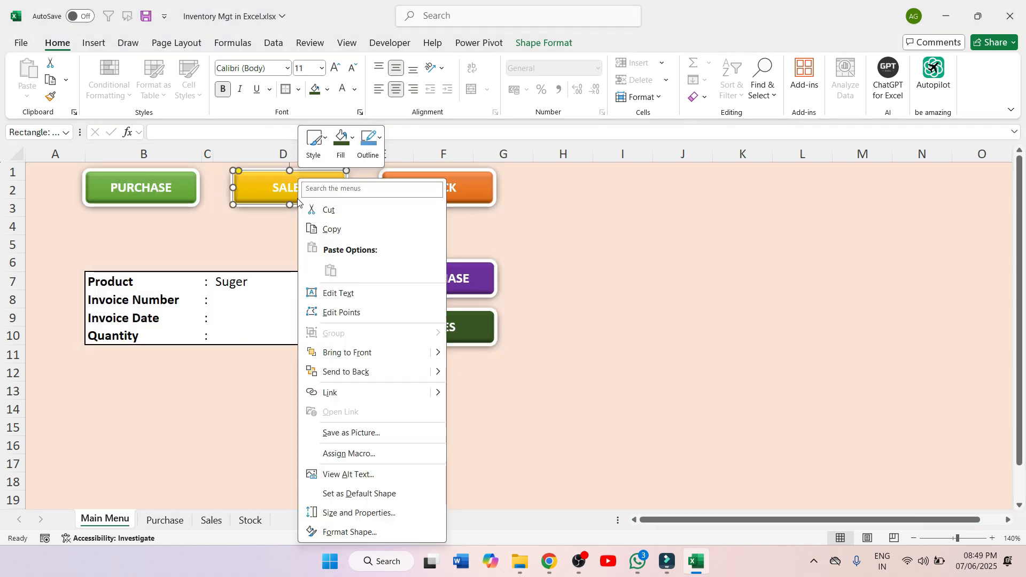
click(333, 392)
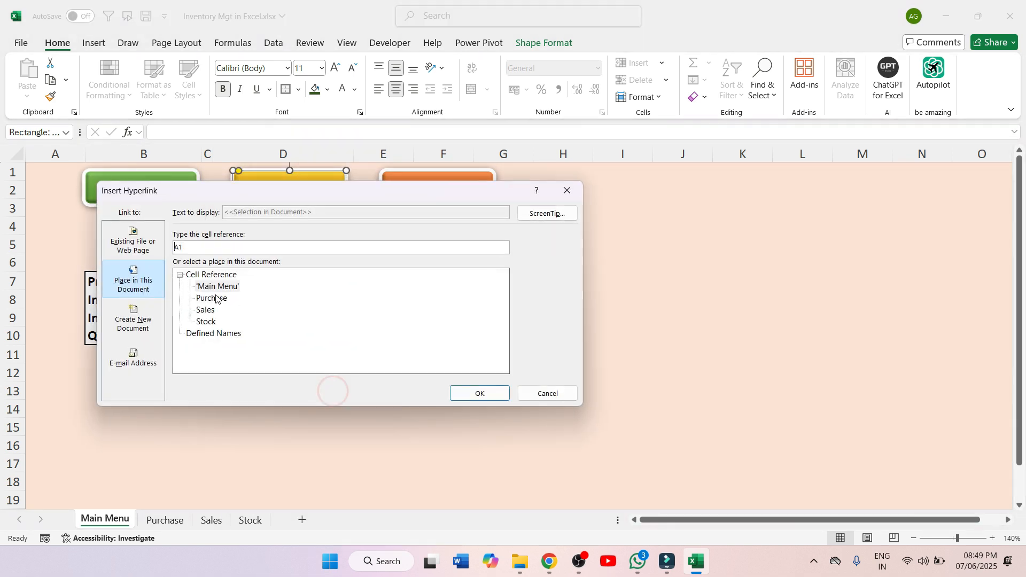
click(207, 311)
click(474, 394)
- Hyperlink the orange STOCK button to cell A1 of the Stock sheet in this document
right_click(452, 187)
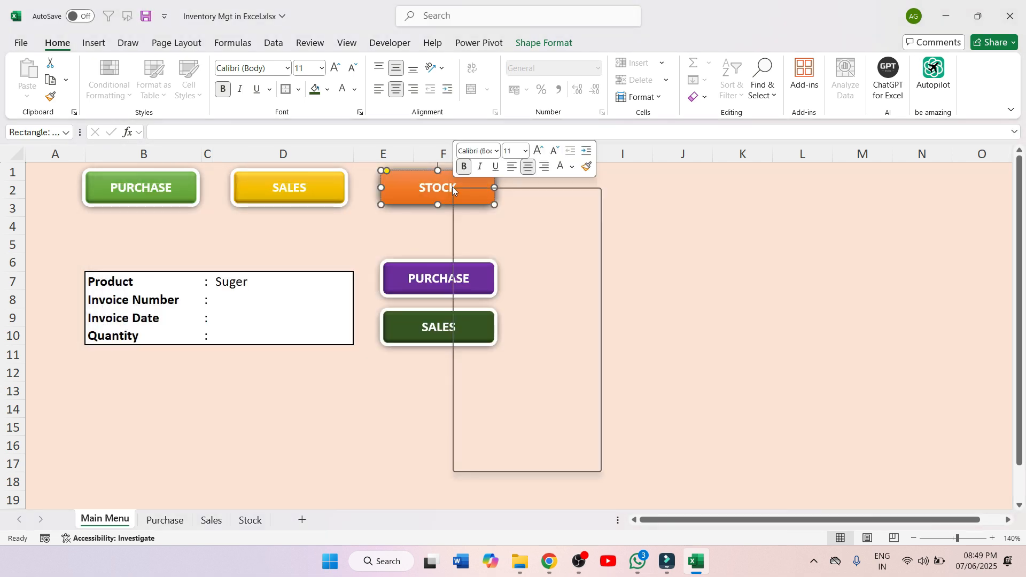
click(399, 196)
right_click(399, 180)
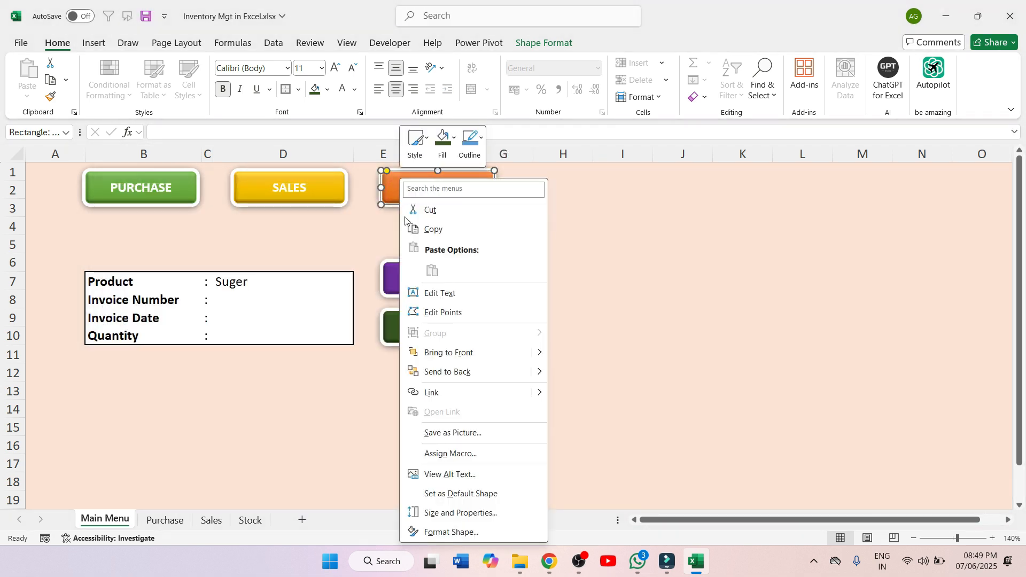
click(431, 395)
click(207, 321)
click(481, 394)
click(611, 310)
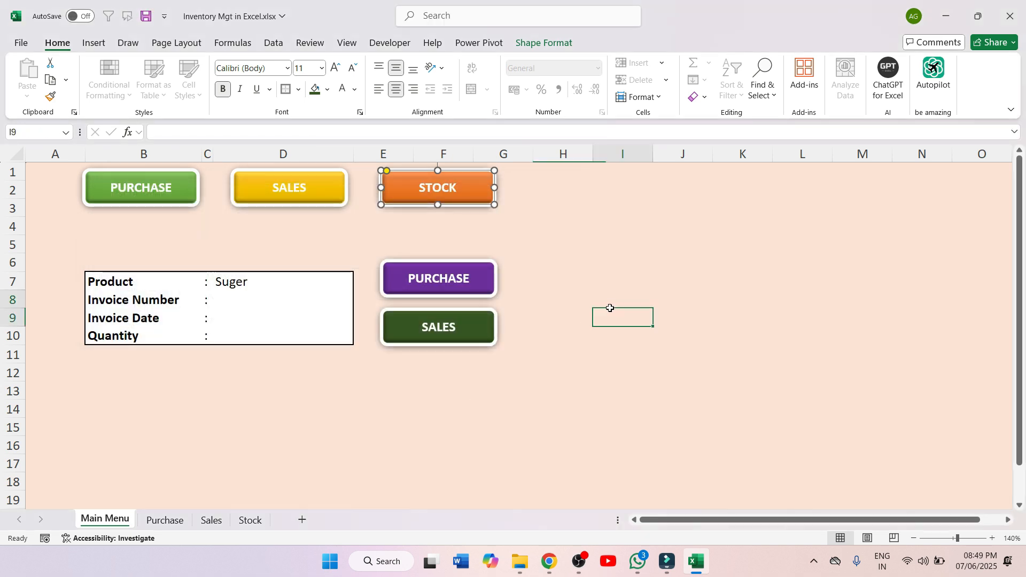
- Test the green PURCHASE button's link, view the Sales sheet and return to the Main Menu sheet
click(143, 194)
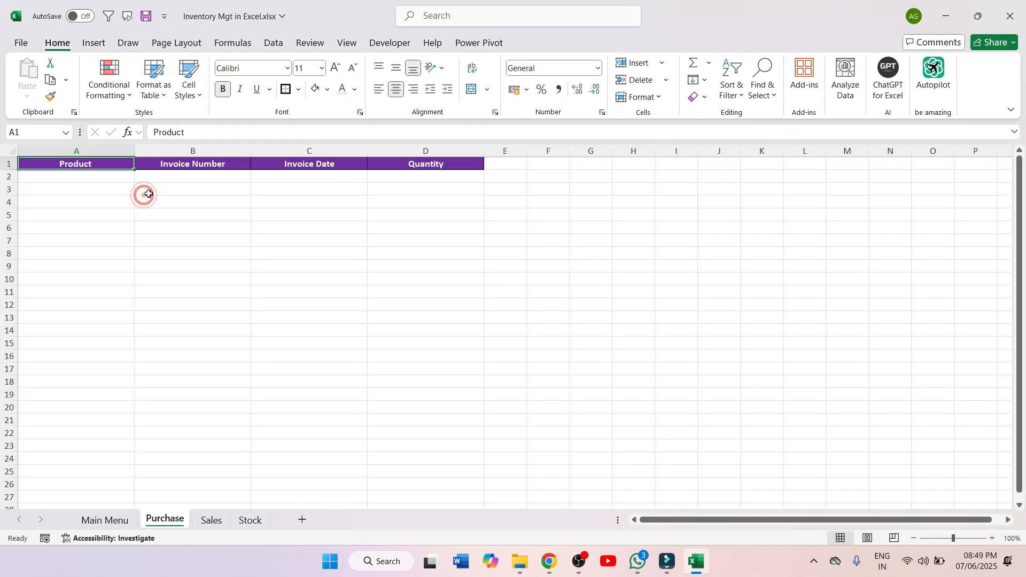
click(211, 520)
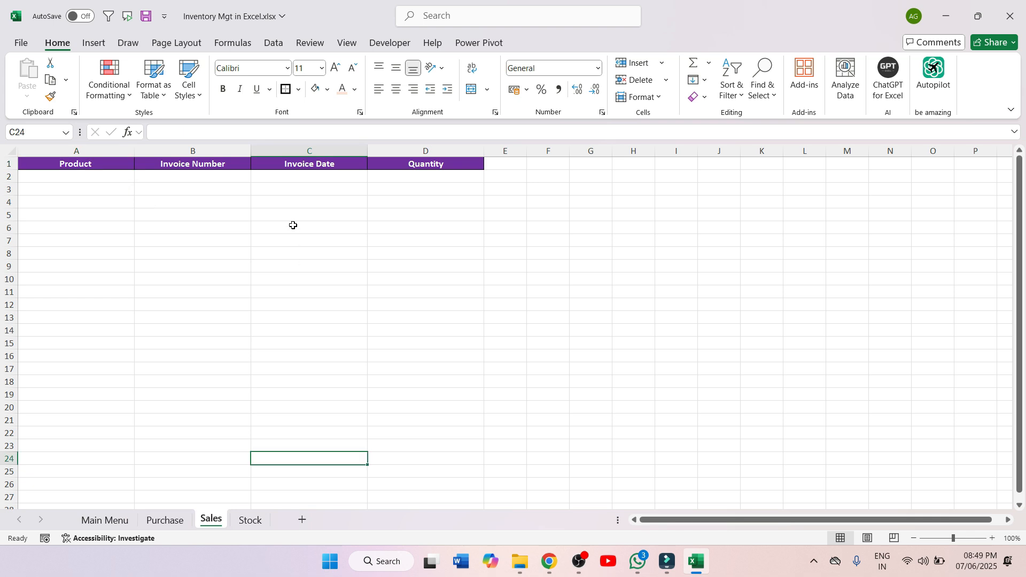
click(107, 520)
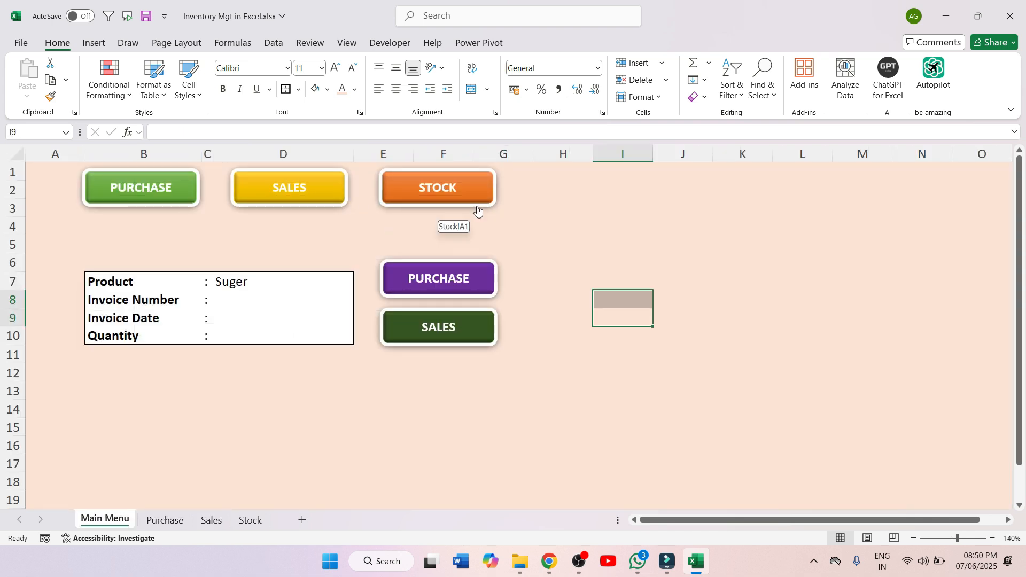
- Copy the orange STOCK button from Main Menu and paste it at cell E13 of the Purchase sheet
ctrl+click(470, 198)
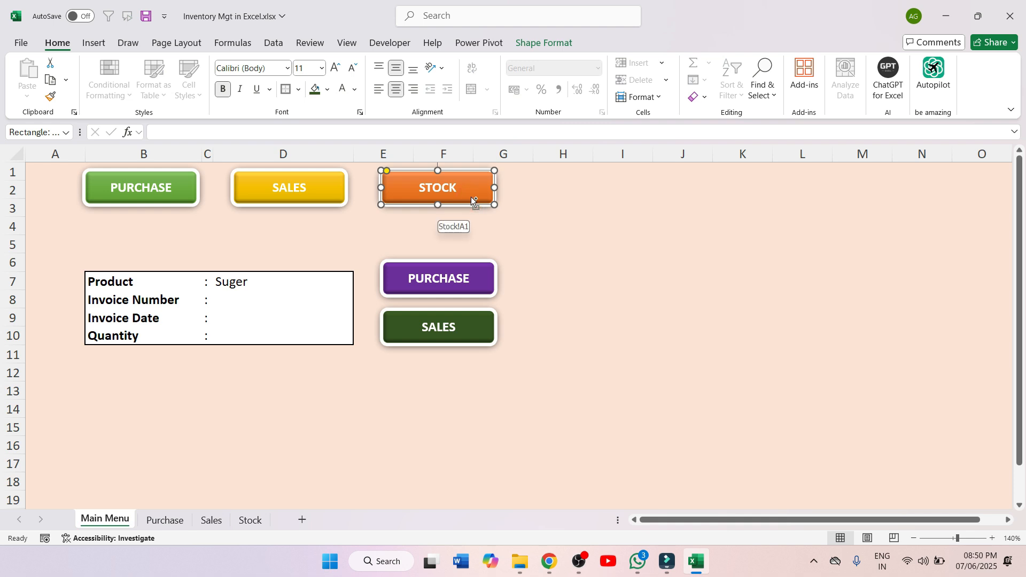
click(165, 520)
click(507, 320)
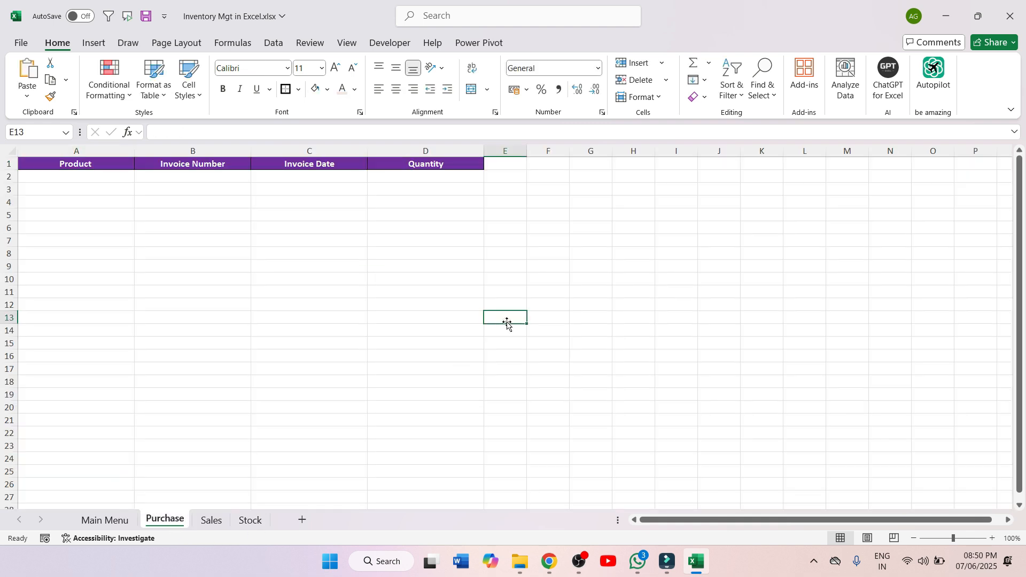
key(ctrl+v)
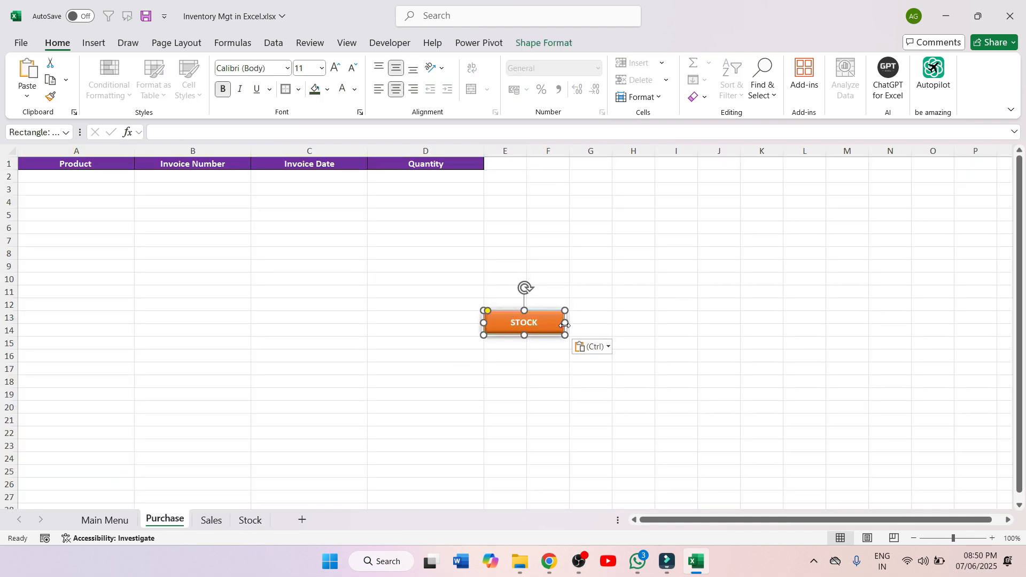
click(994, 538)
click(994, 539)
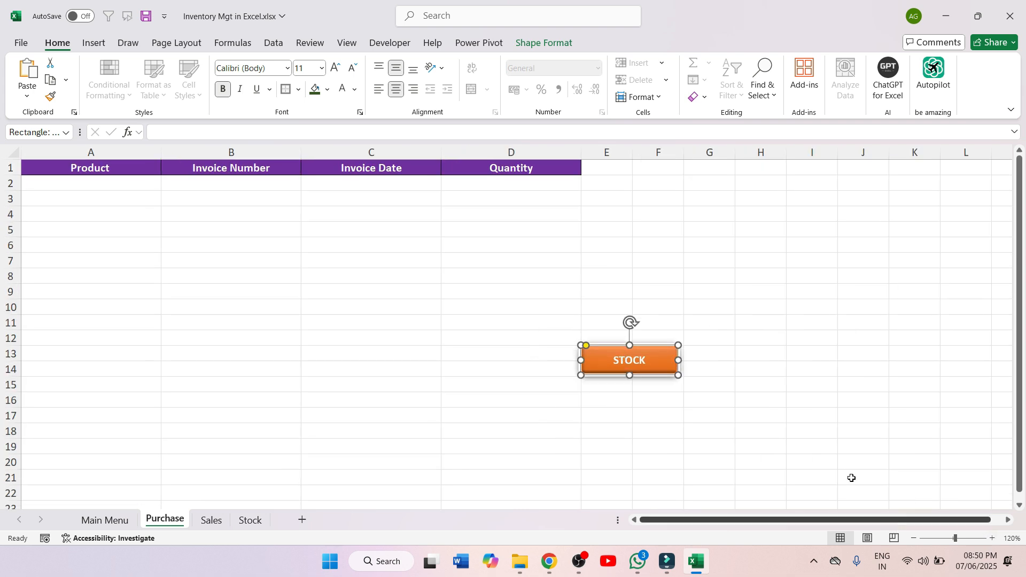
- Set the zoom of both the Sales sheet and the Stock sheet to 120%
click(221, 518)
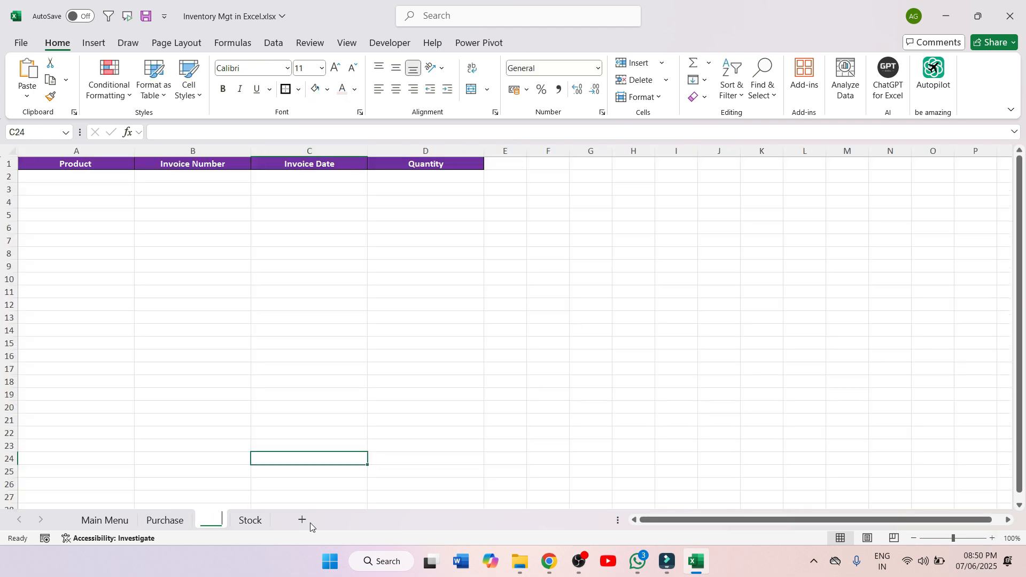
click(994, 539)
click(994, 538)
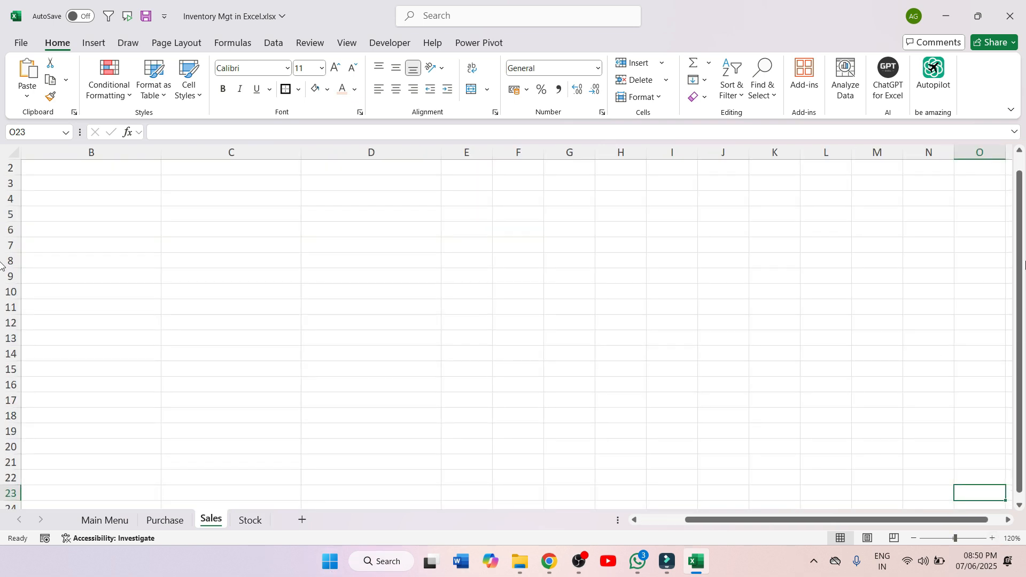
scroll(816, 183, up, 1)
click(250, 520)
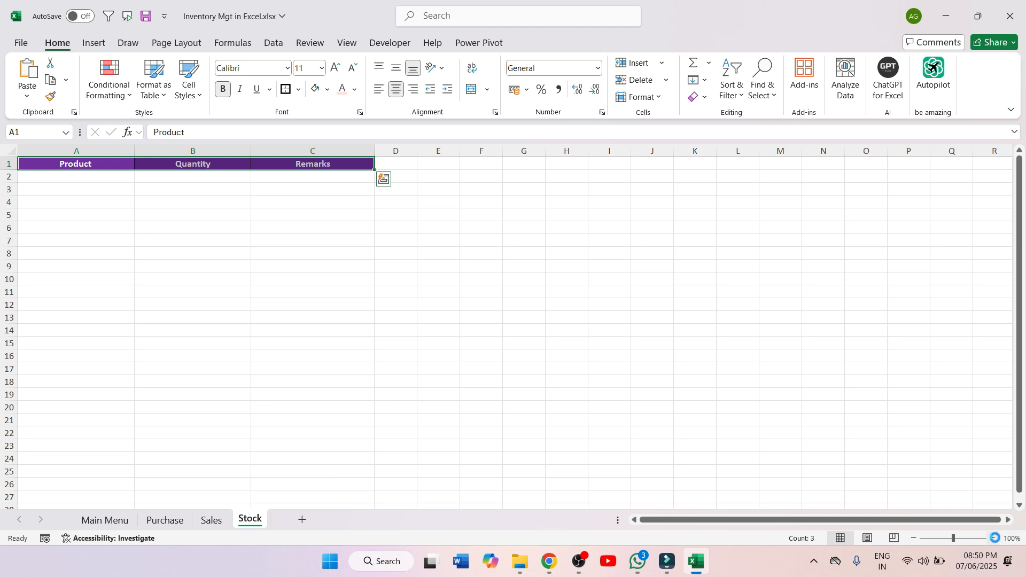
click(994, 539)
click(994, 538)
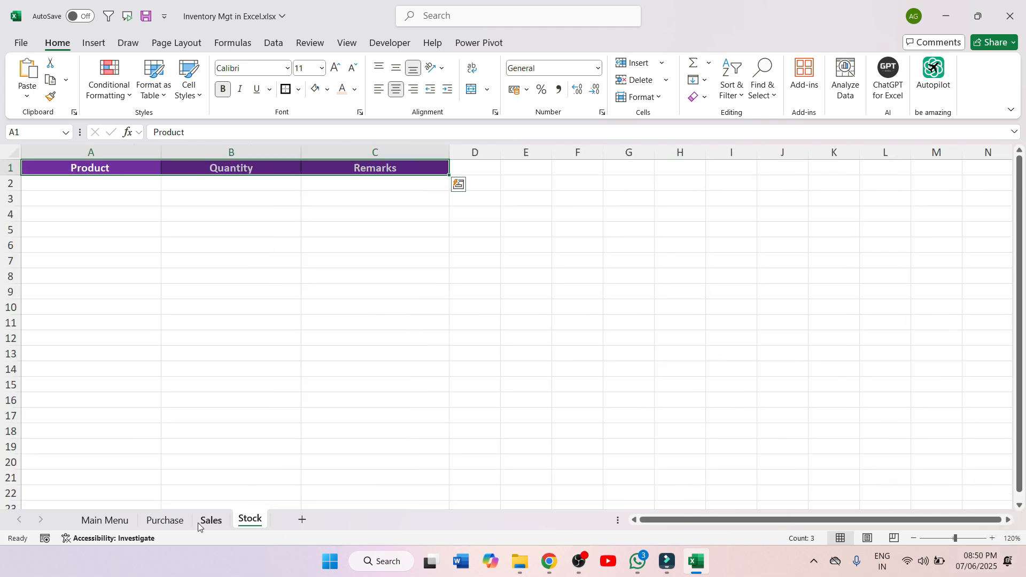
- Change the label of the orange button on the Purchase sheet to GO TO MAIN MENU and widen the button to fit it
click(165, 520)
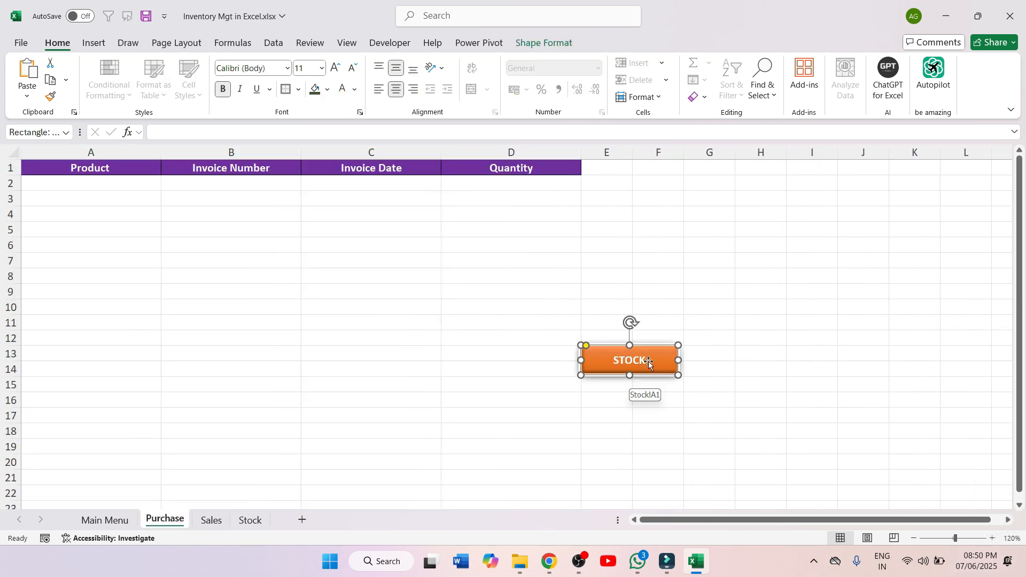
double_click(631, 362)
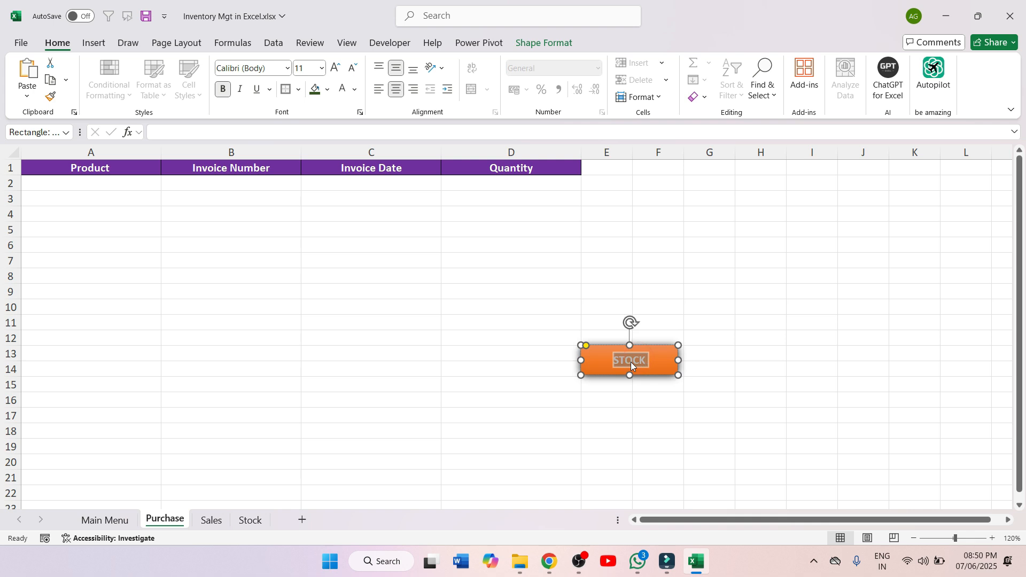
text(Main)
key(BackSpace)
key(BackSpace)
key(BackSpace)
key(BackSpace)
text(MAIN MENU)
click(599, 362)
text(GO TO)
drag(677, 361, 708, 366)
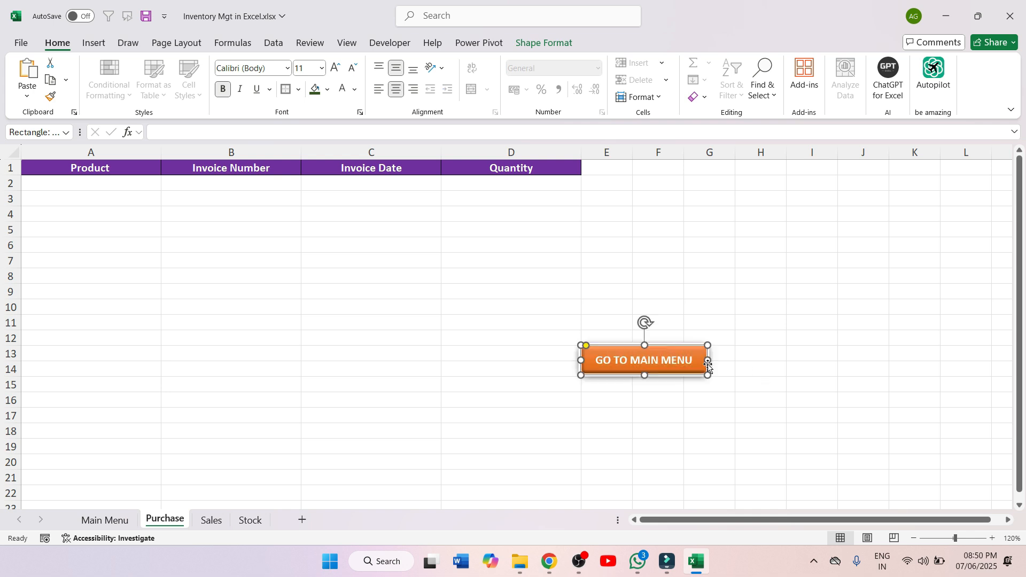
- Hyperlink the GO TO MAIN MENU button to cell A1 of the Main Menu sheet, then test the link and return to Purchase
right_click(677, 377)
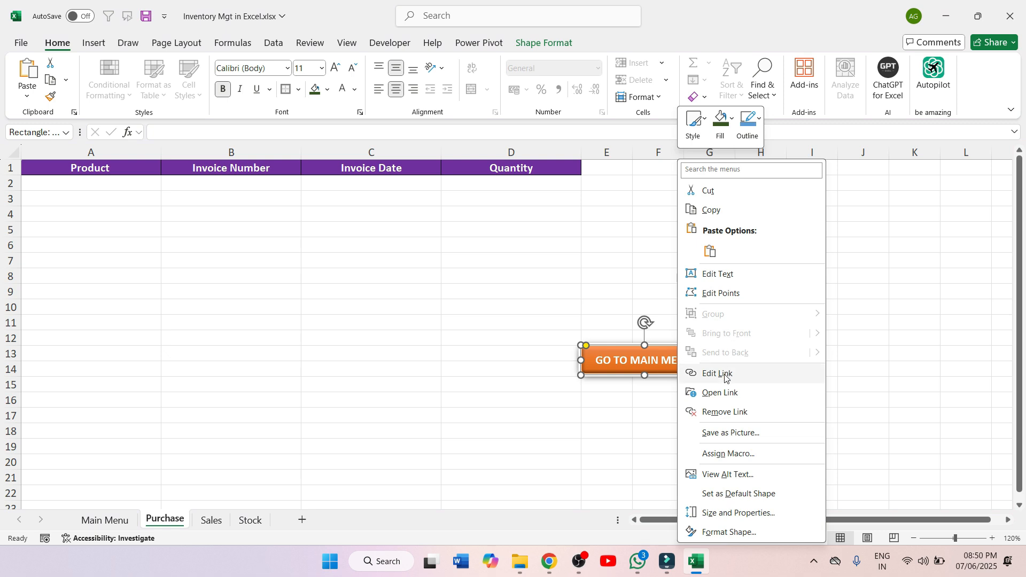
click(716, 374)
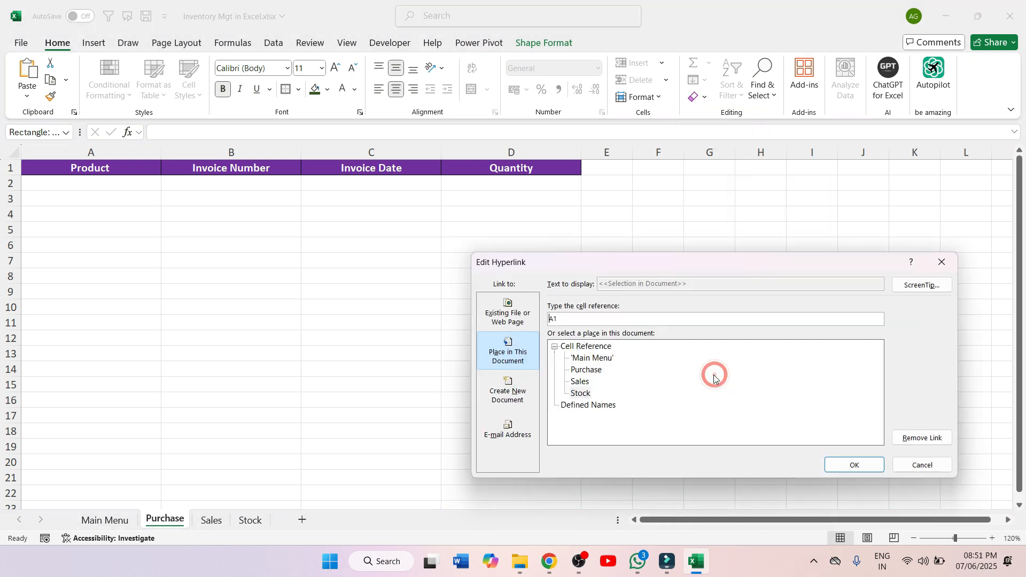
click(592, 359)
click(858, 466)
click(718, 305)
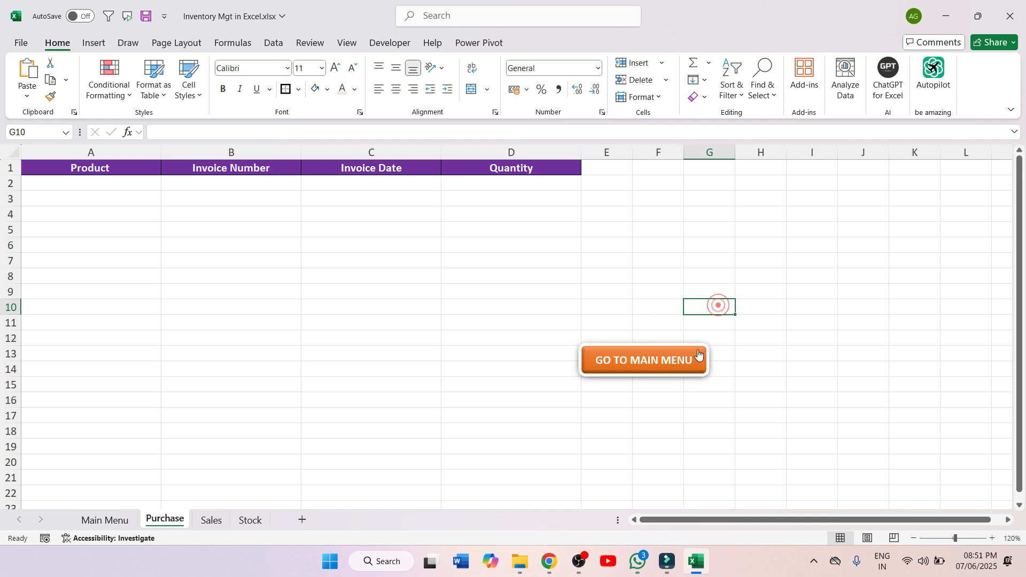
click(678, 361)
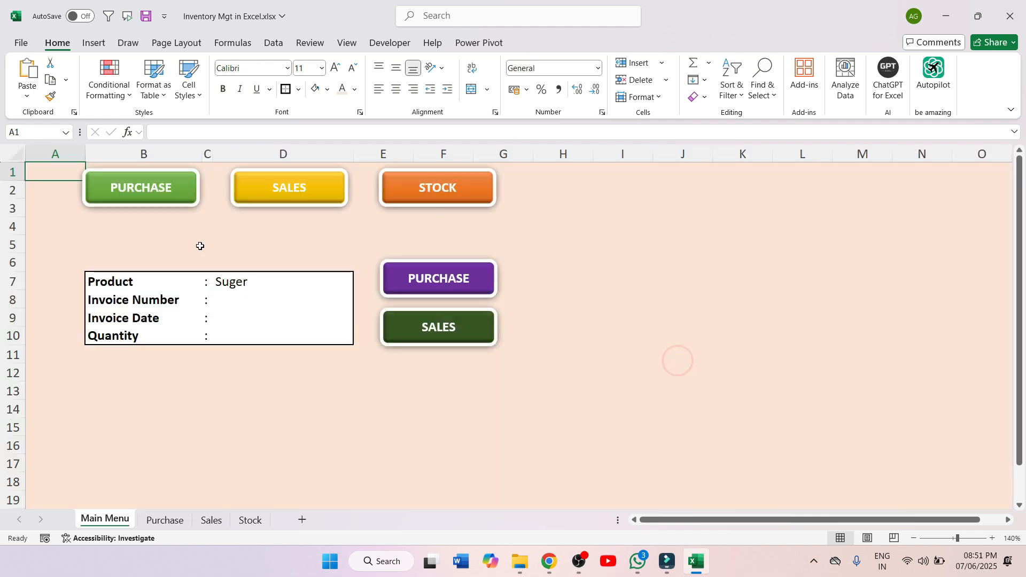
click(164, 198)
- Move the GO TO MAIN MENU button up beside the Purchase headers, over columns F to H
ctrl+click(644, 357)
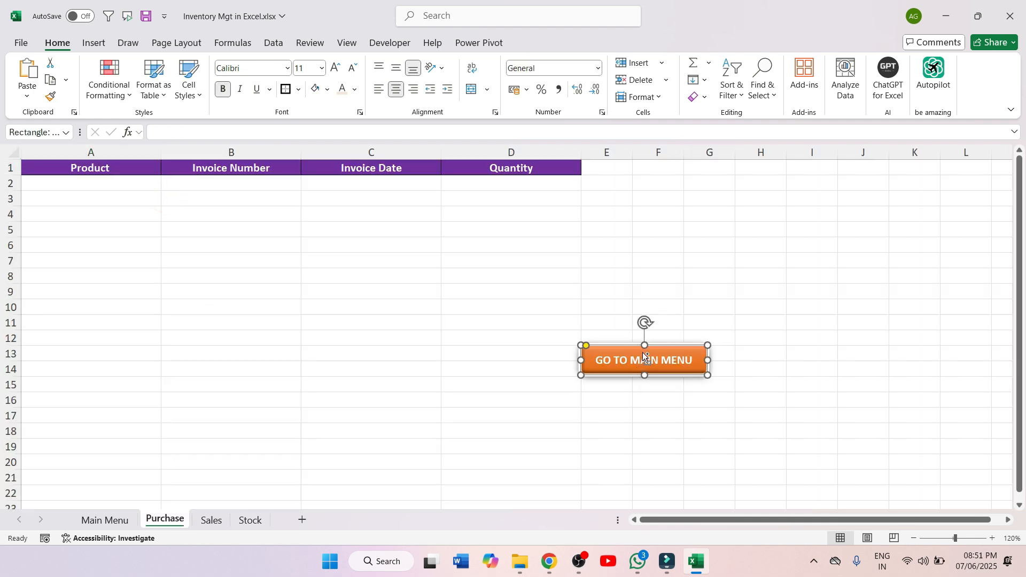
drag(650, 348, 739, 168)
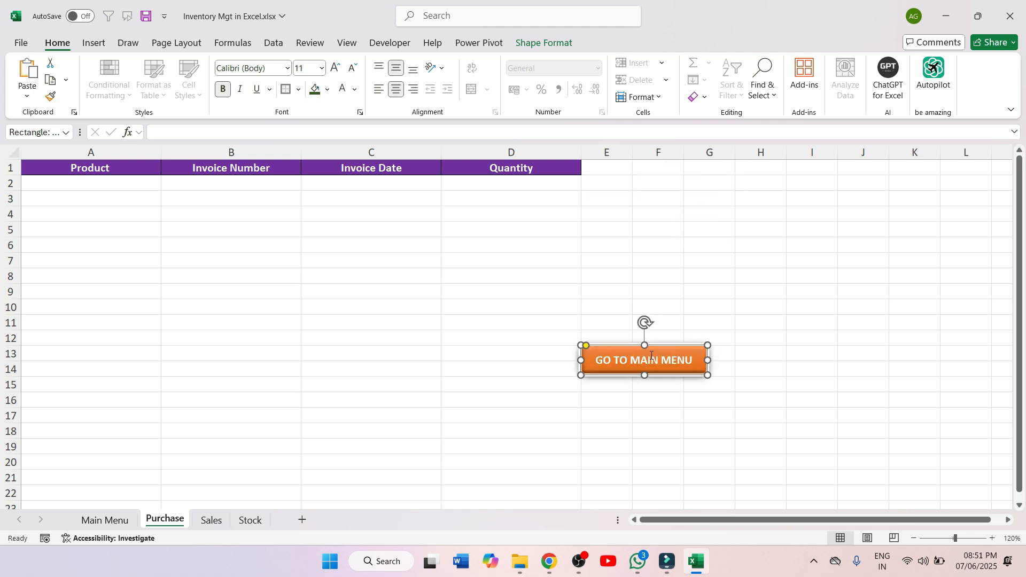
drag(659, 349, 747, 170)
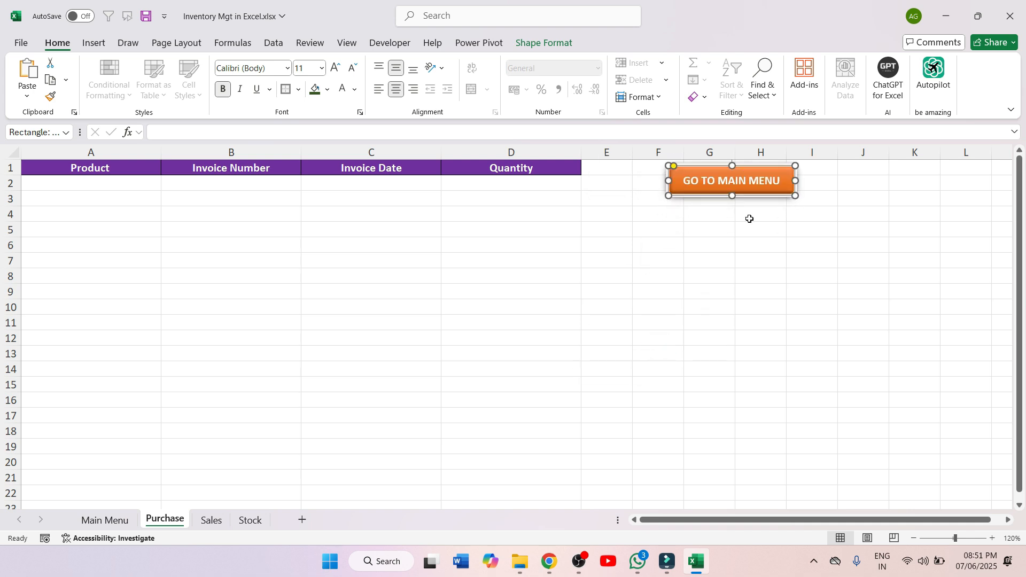
- Copy the GO TO MAIN MENU button to the Sales sheet and place it beside the headers, over columns F to H
click(211, 520)
key(ctrl+v)
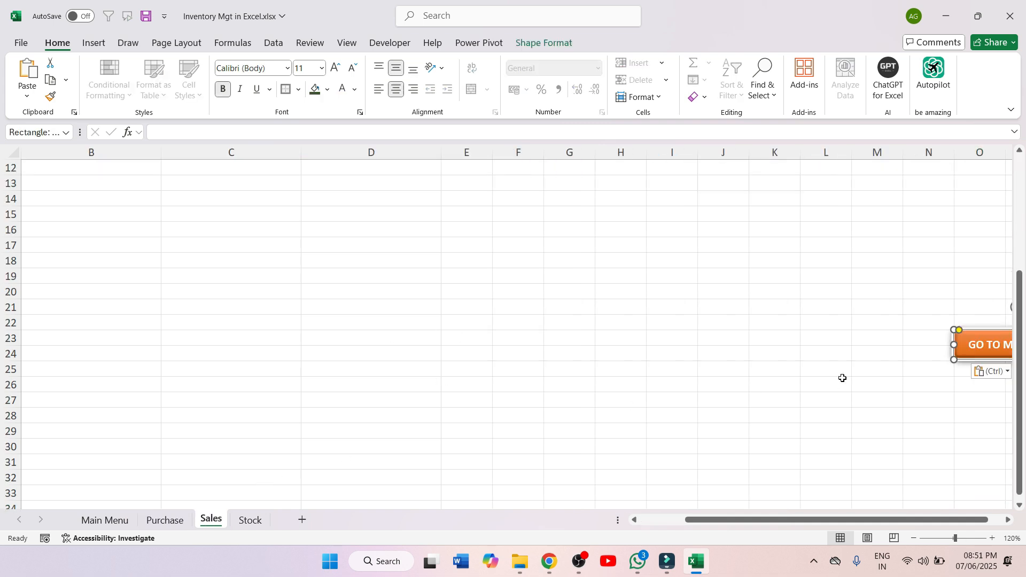
drag(967, 346, 295, 178)
scroll(373, 375, up, 4)
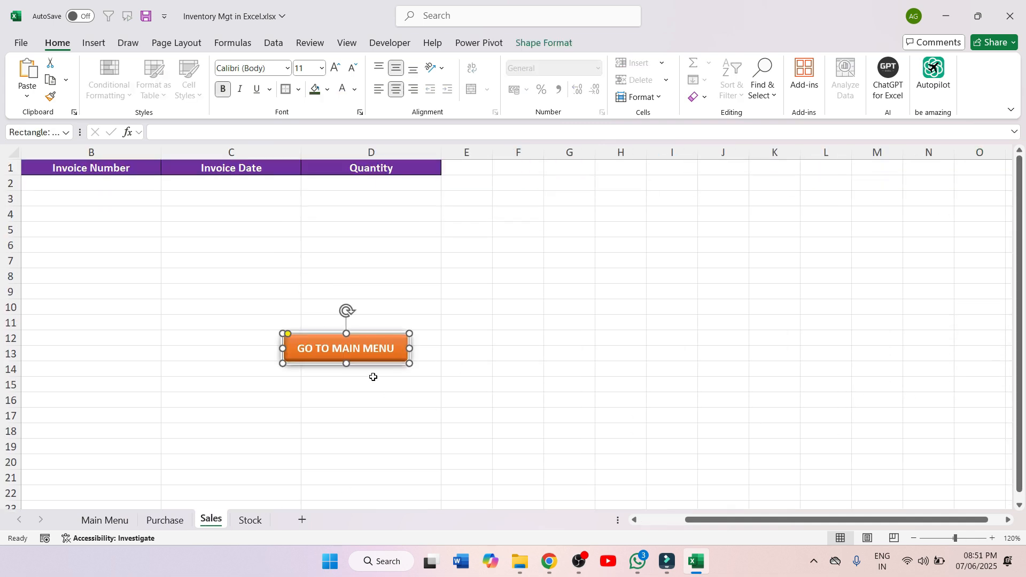
drag(374, 350, 618, 182)
- Paste the GO TO MAIN MENU button onto the Stock sheet and position it beside the headers, over columns E to G
click(250, 521)
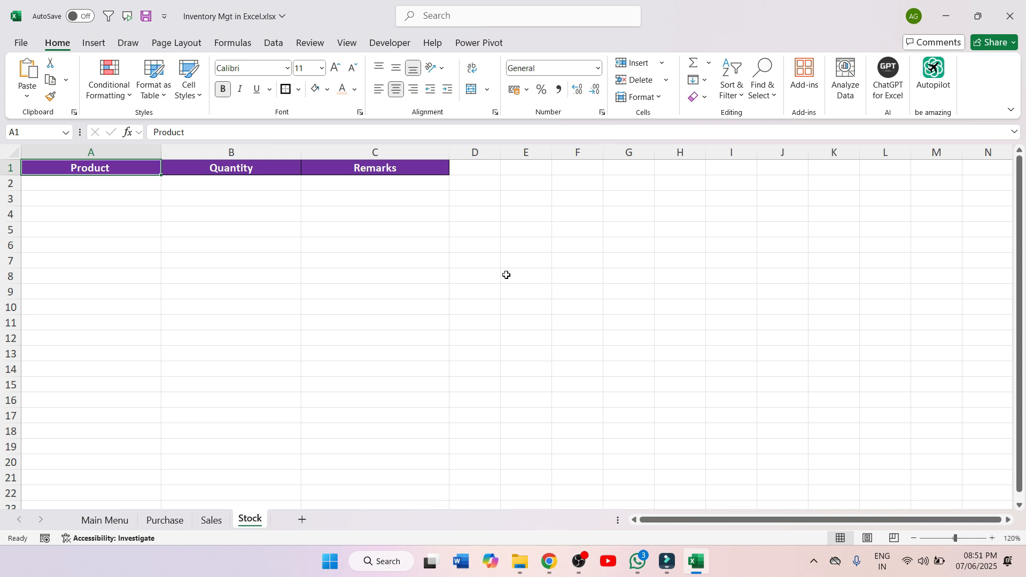
click(533, 183)
key(ctrl+v)
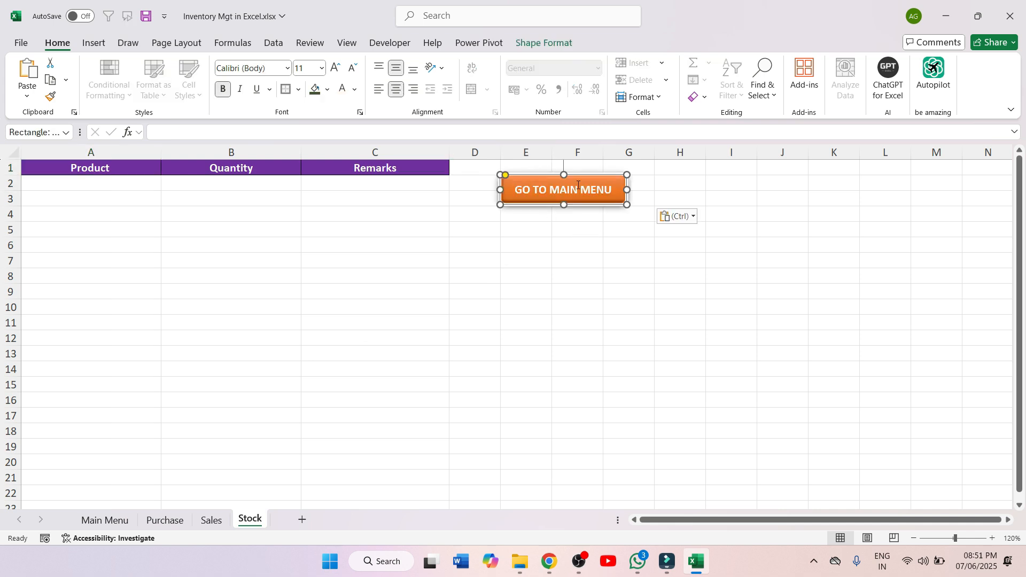
drag(577, 199, 582, 186)
click(580, 275)
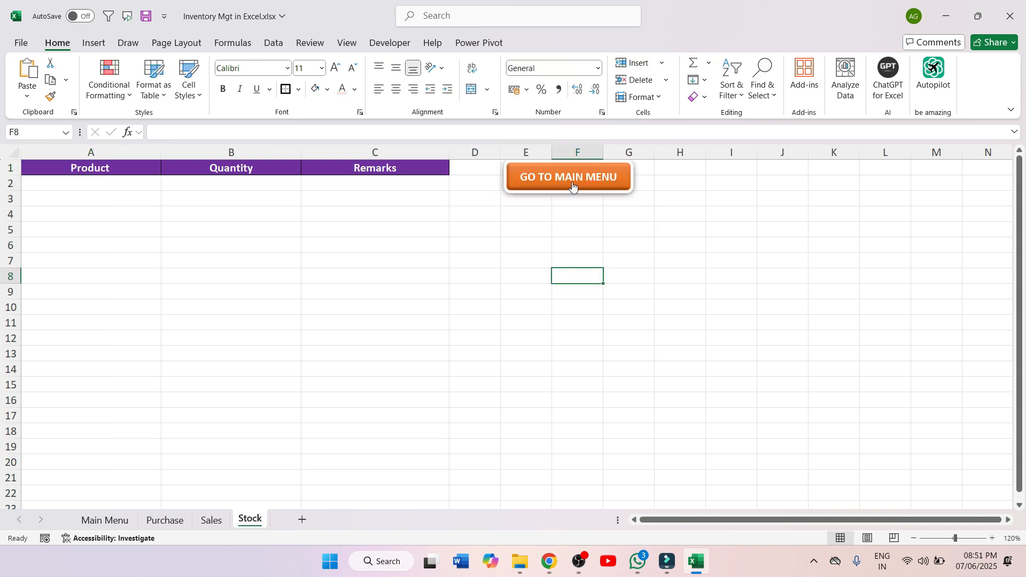
- Test the GO TO MAIN MENU buttons and the Main Menu's STOCK, SALES and PURCHASE links between the sheets
click(571, 183)
click(446, 195)
click(575, 179)
click(320, 191)
click(723, 171)
click(167, 184)
click(725, 187)
click(671, 297)
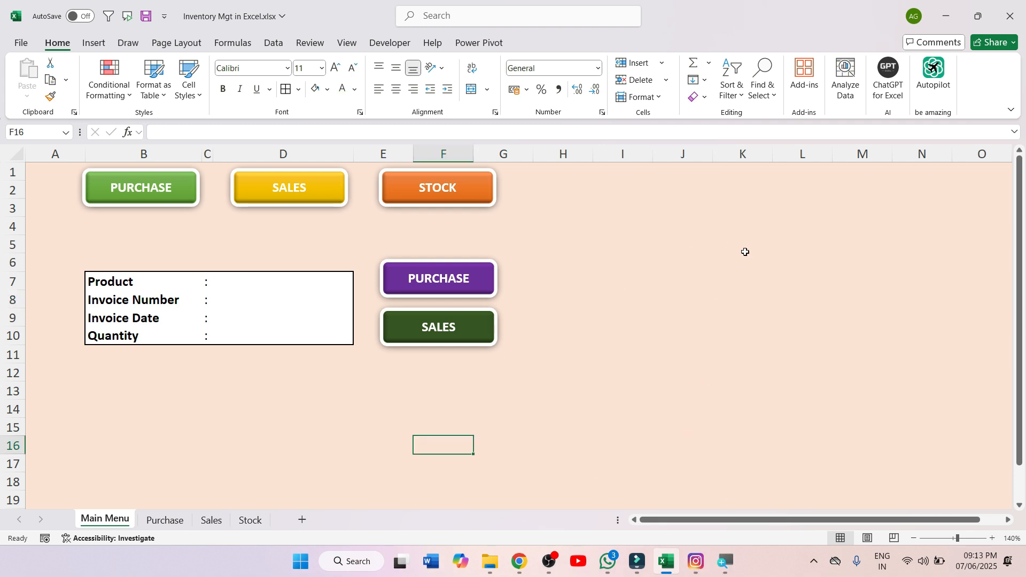
- Fill the entire Purchase sheet with the lightest orange theme colour
drag(745, 252, 784, 330)
click(732, 391)
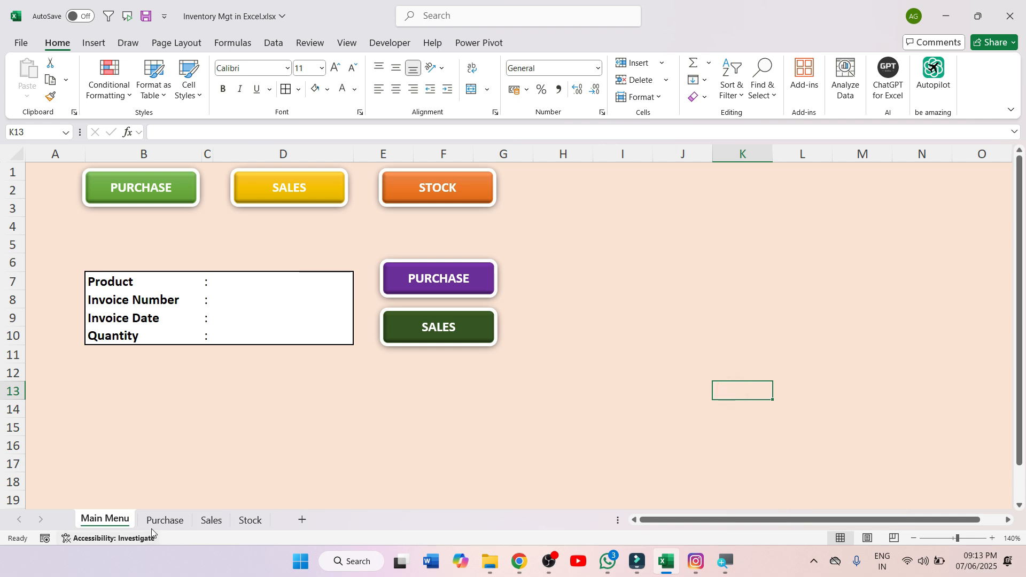
click(162, 520)
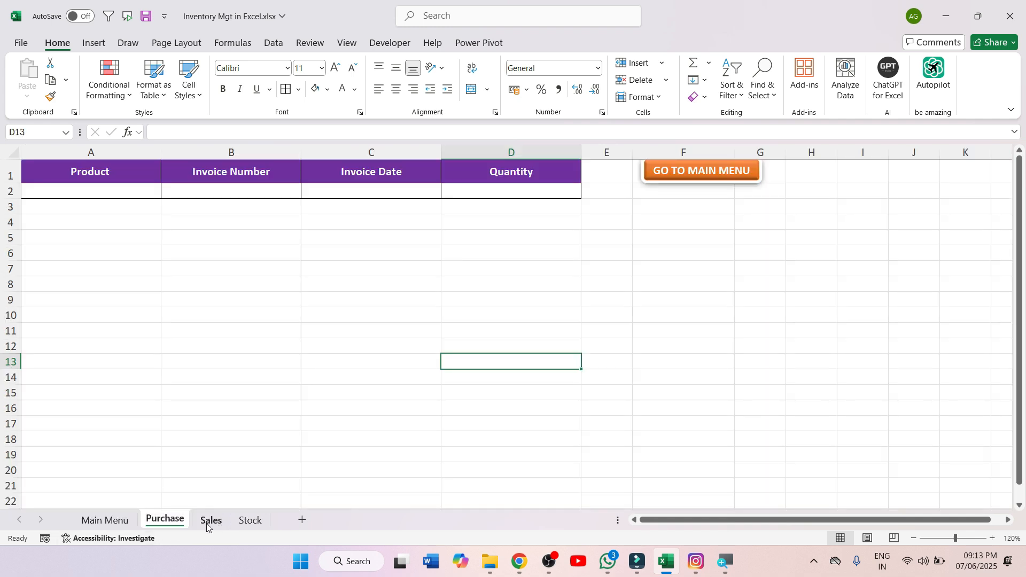
click(13, 153)
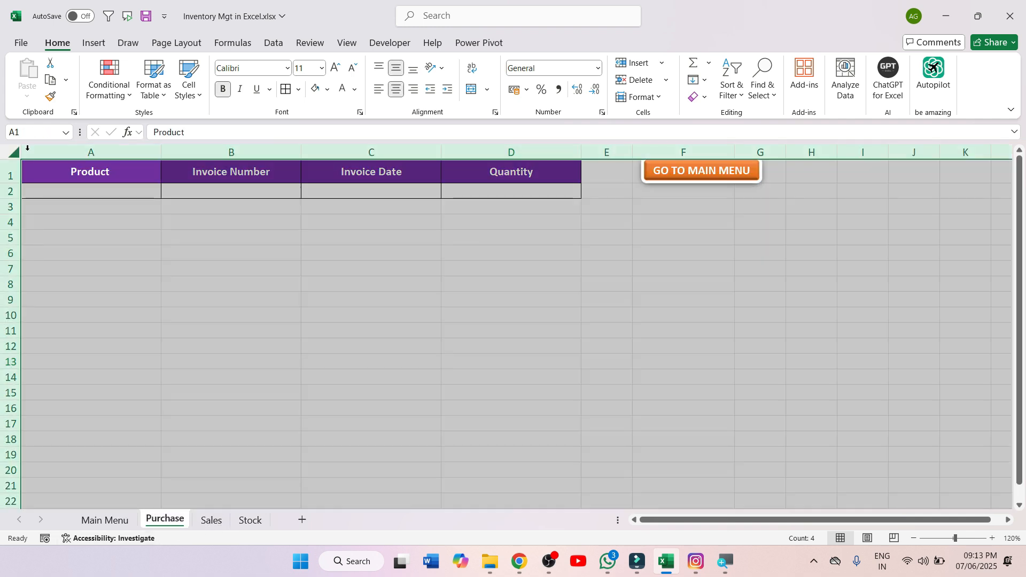
click(328, 89)
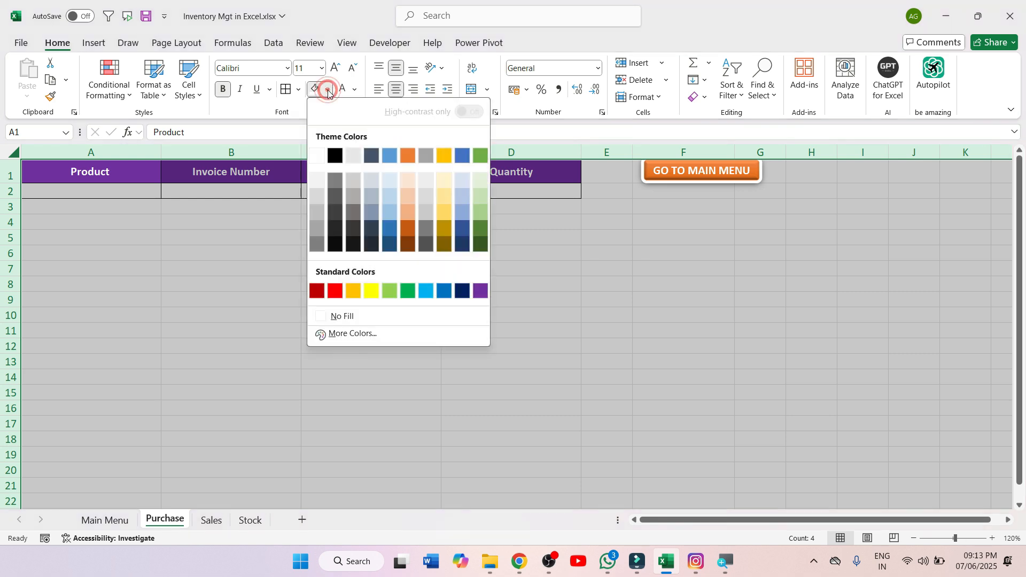
click(414, 183)
- Fill the Purchase header cells A1:D1 with the standard purple colour
drag(115, 171, 513, 171)
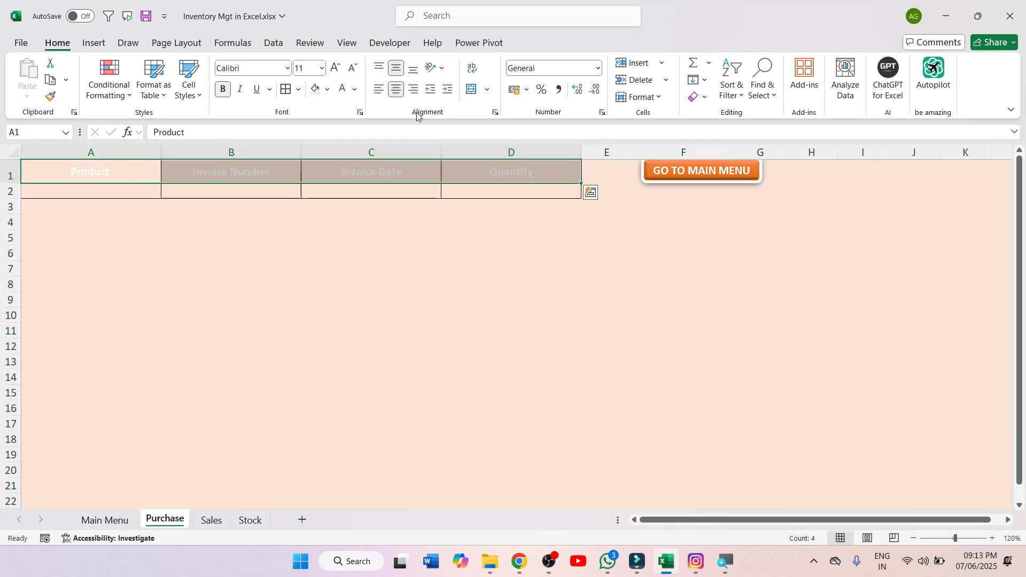
click(328, 90)
click(479, 291)
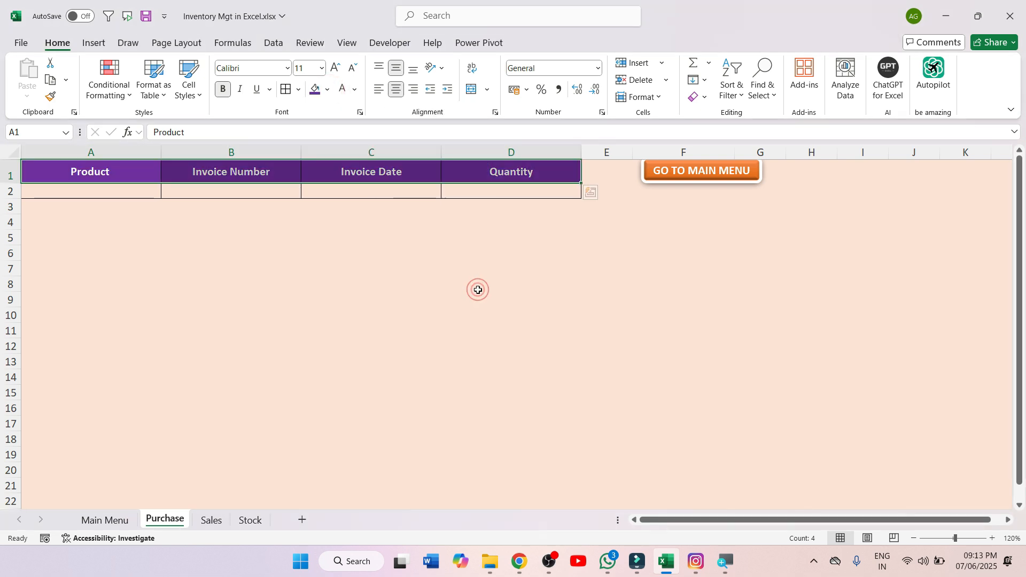
- Remove the fill from cells A2:D2 on the Purchase sheet
drag(128, 192, 468, 191)
click(331, 90)
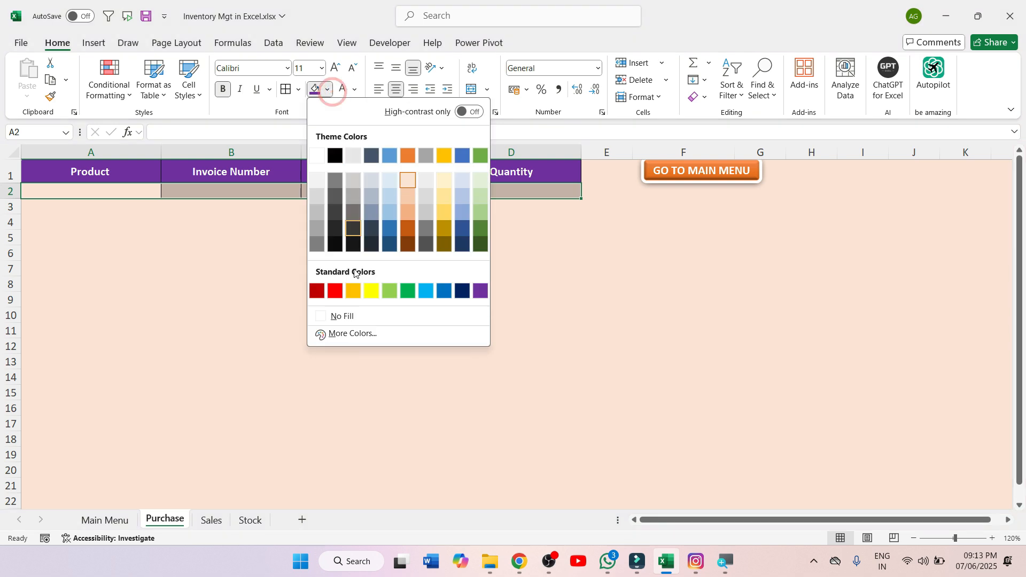
click(350, 317)
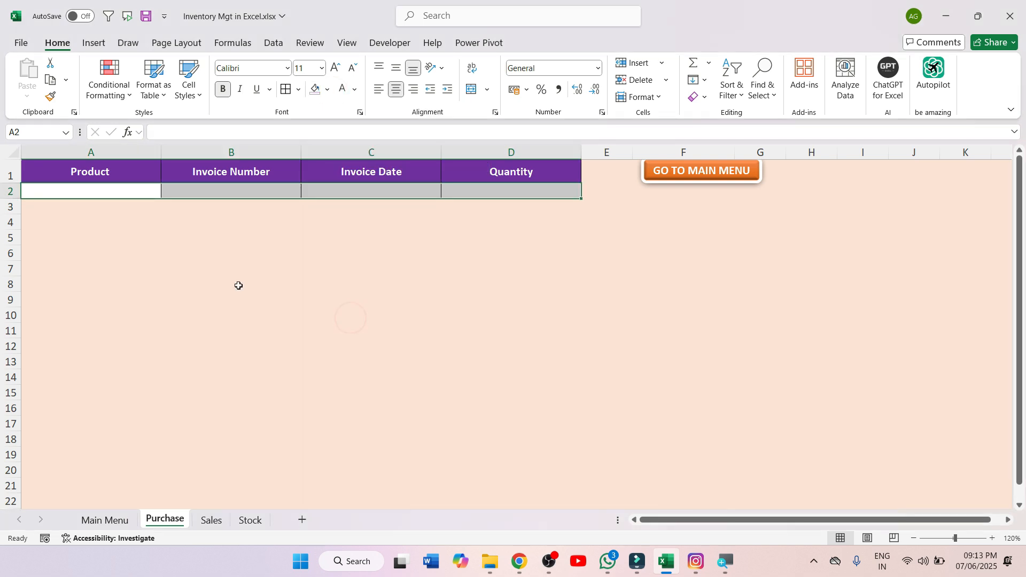
click(241, 310)
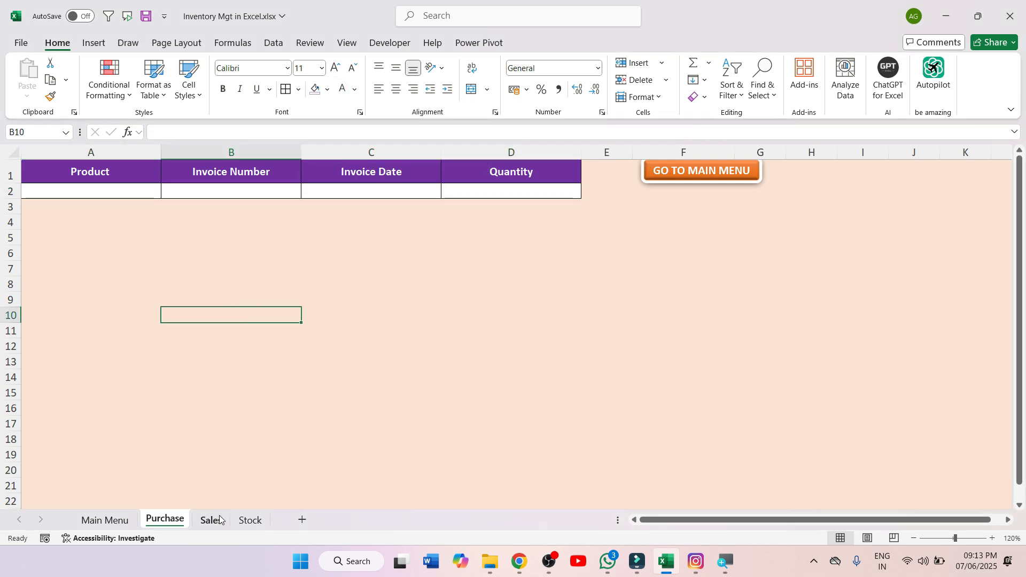
- Fill the whole Sales sheet except the header cells A1:D1 with the lightest orange theme colour
click(213, 519)
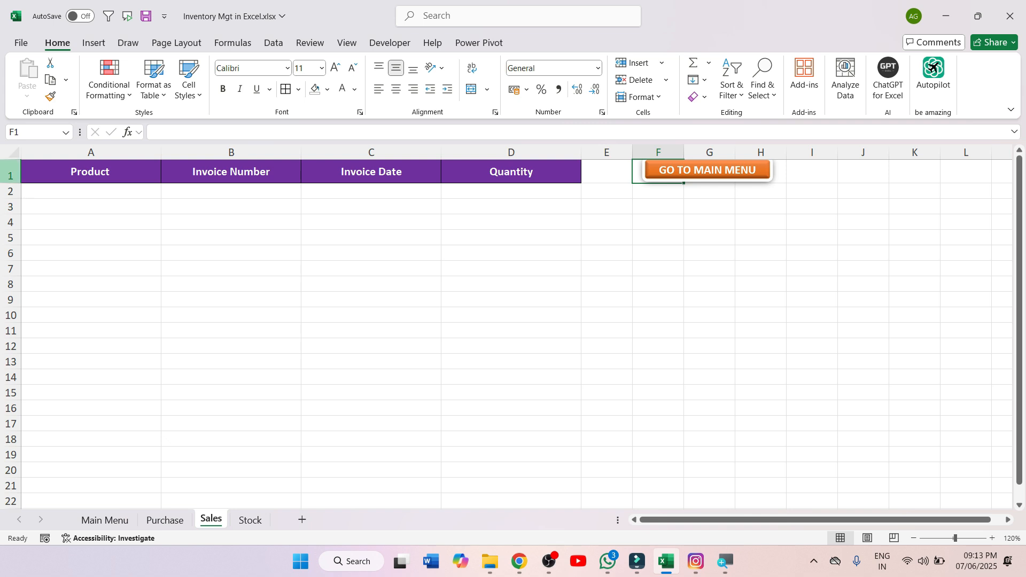
click(8, 151)
drag(40, 170, 470, 170)
click(328, 91)
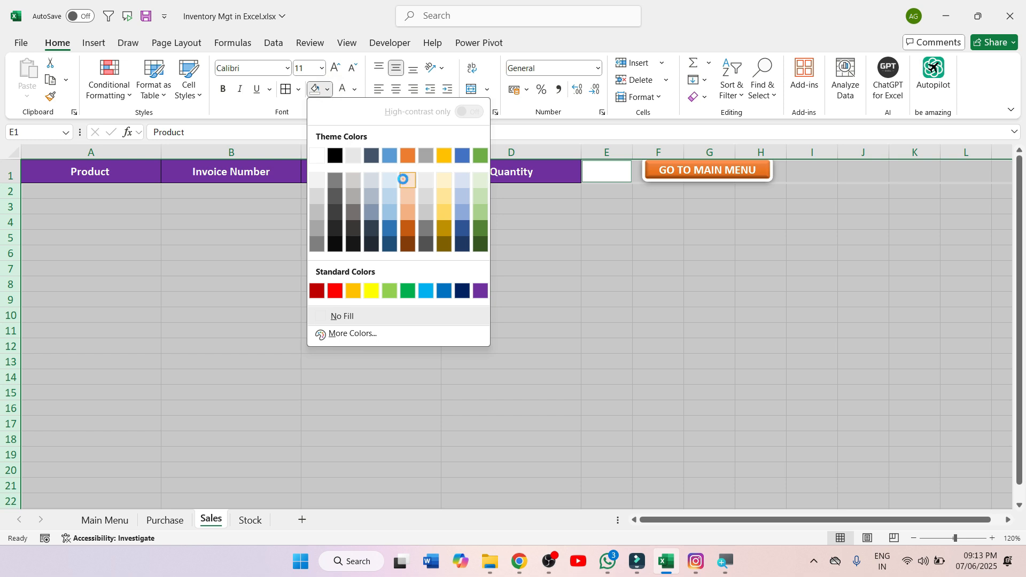
click(408, 180)
click(463, 245)
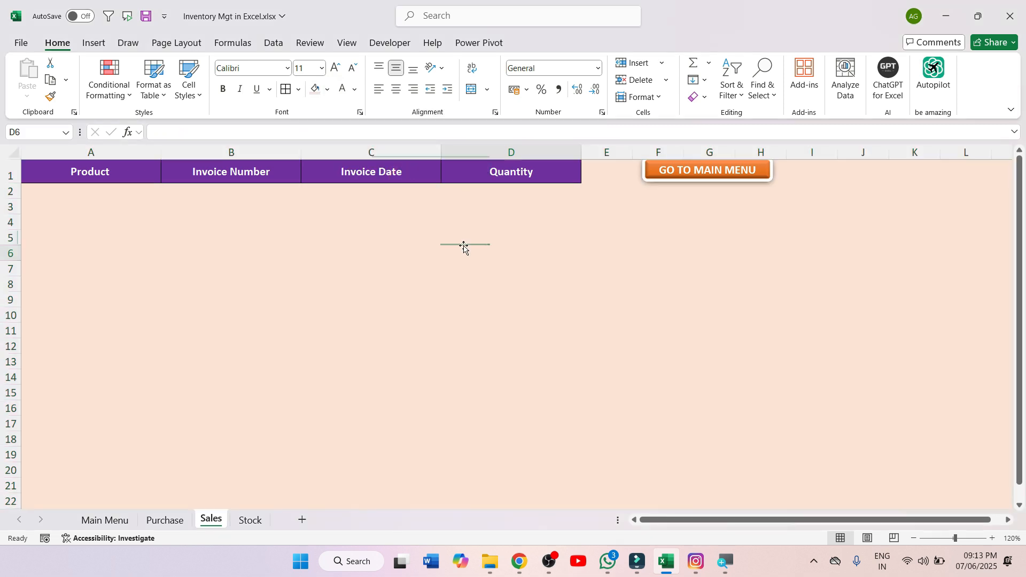
click(89, 191)
click(306, 374)
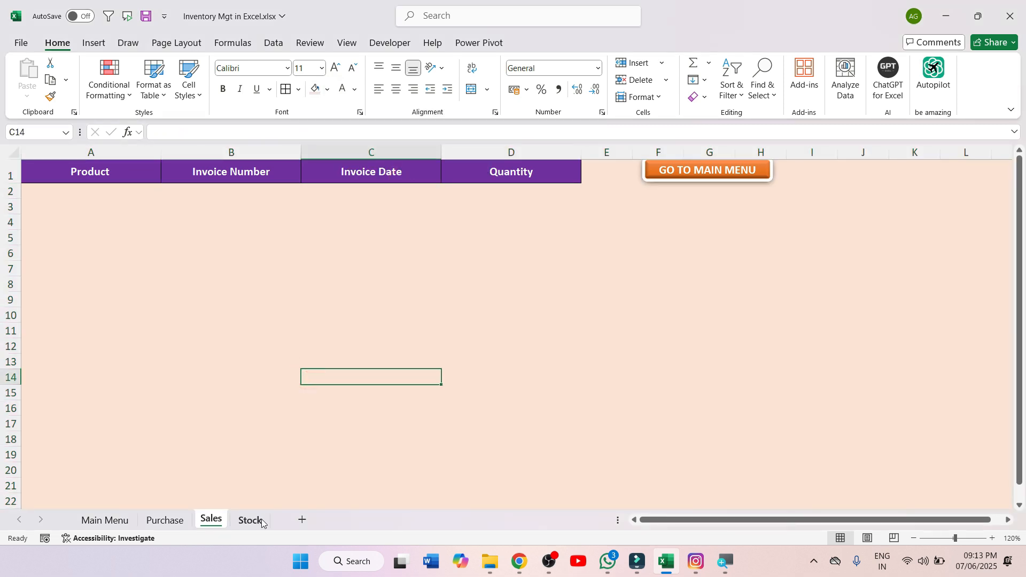
- Fill the whole Stock sheet except the header cells A1:C1 with the lightest orange theme colour
click(262, 518)
click(11, 153)
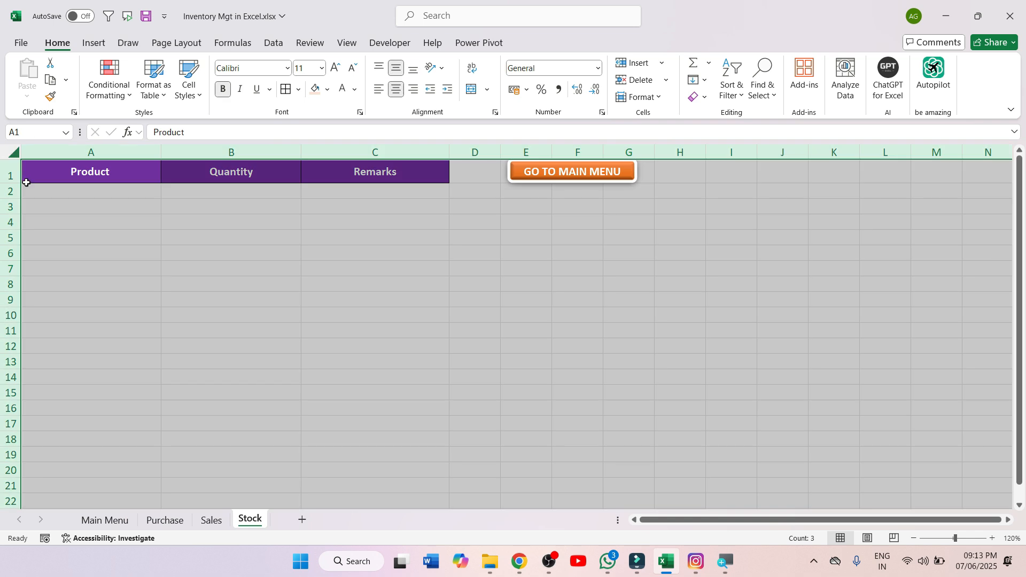
click(475, 172)
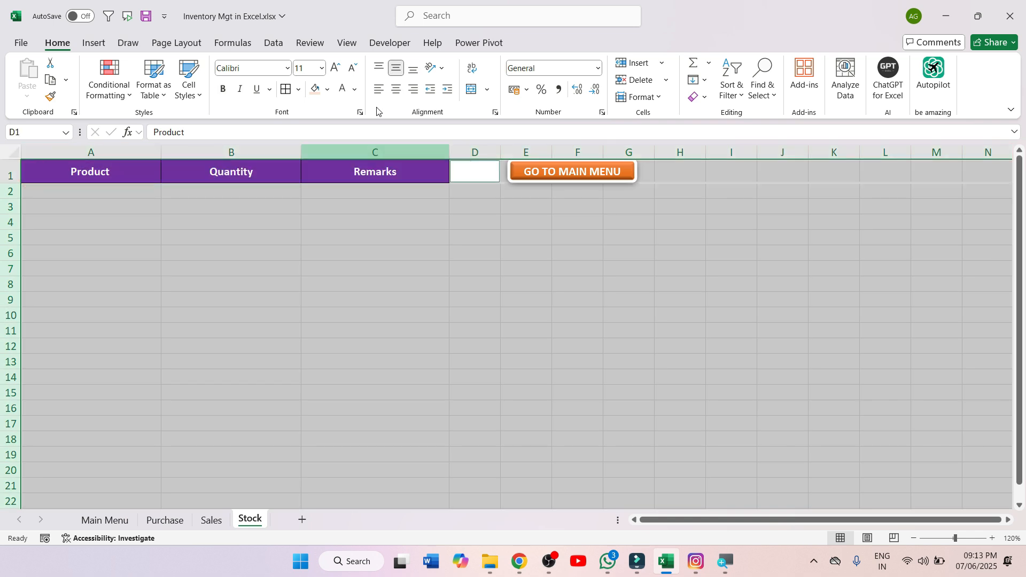
click(316, 91)
click(474, 285)
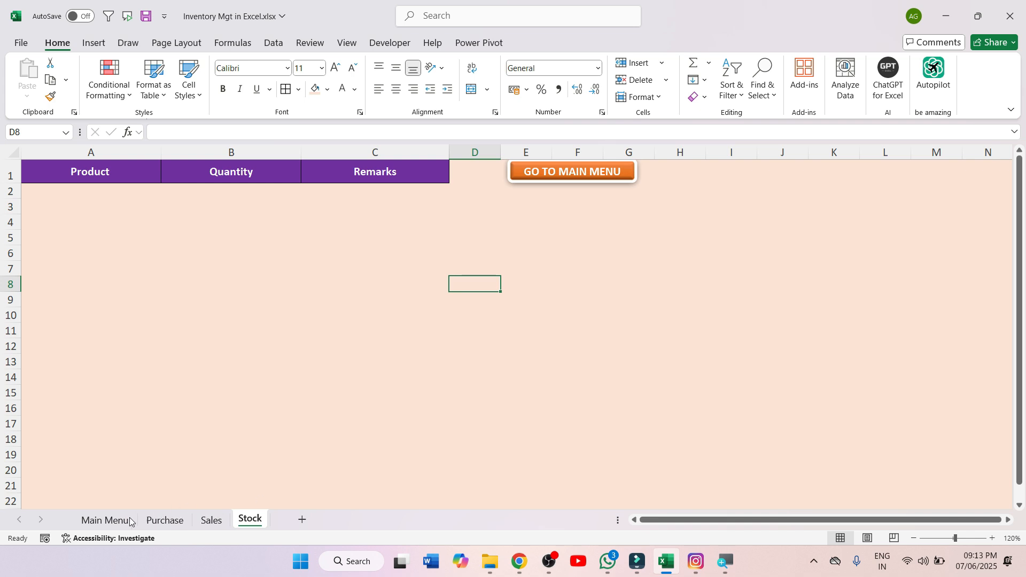
- Fill in the Main Menu entry form with product Tea, invoice number 11, invoice date 12/05/2025 and quantity 156
click(106, 520)
click(285, 445)
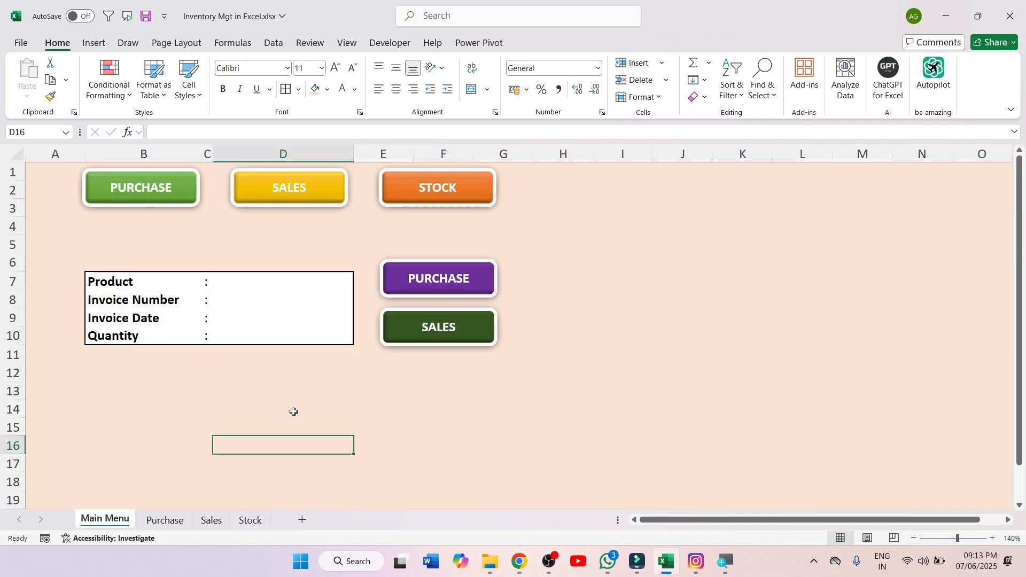
click(274, 287)
text(te)
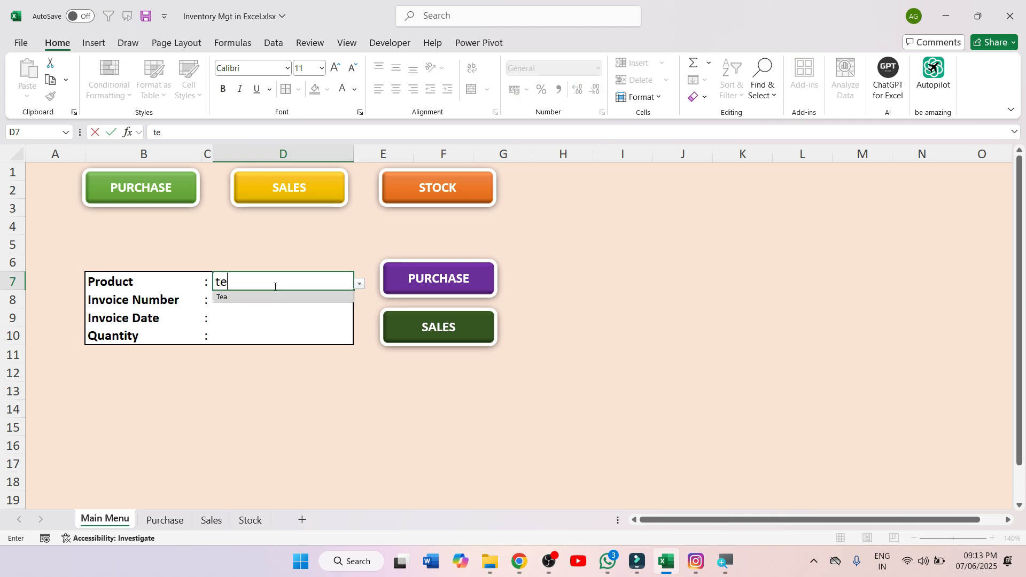
key(Down)
key(Return)
text(11)
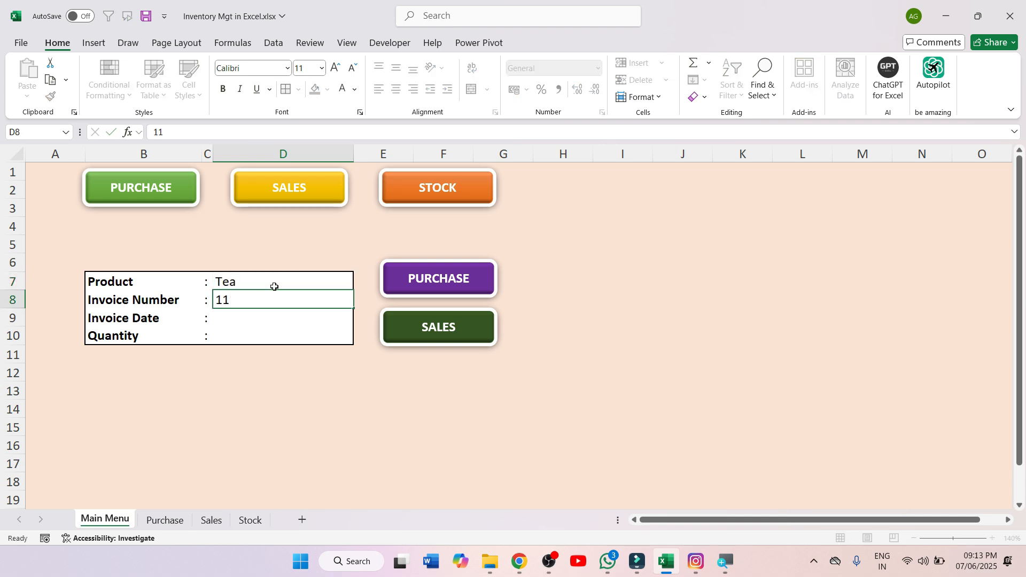
key(Return)
text(12/05/2025)
key(Return)
text(156)
key(Return)
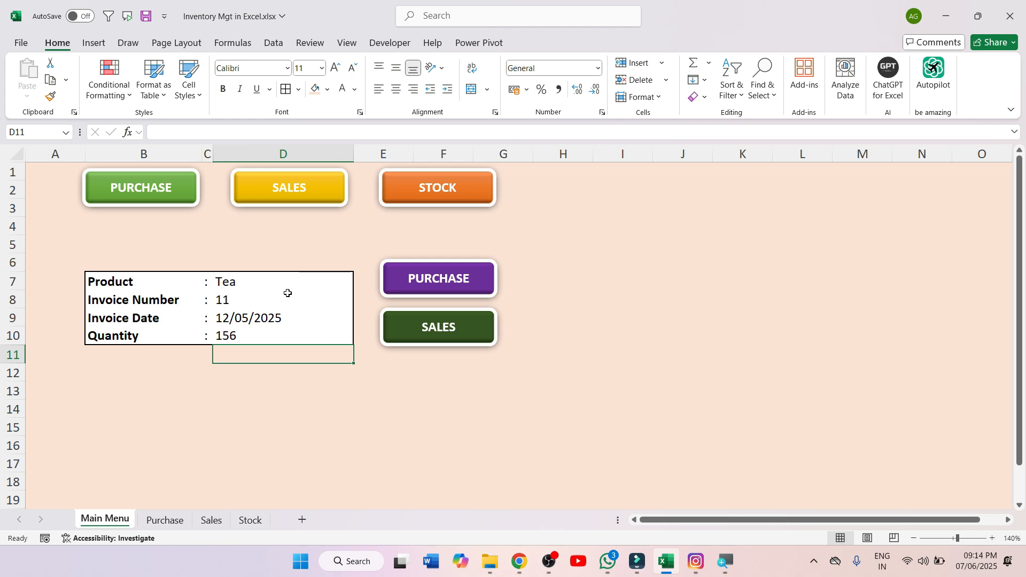
click(167, 522)
click(123, 522)
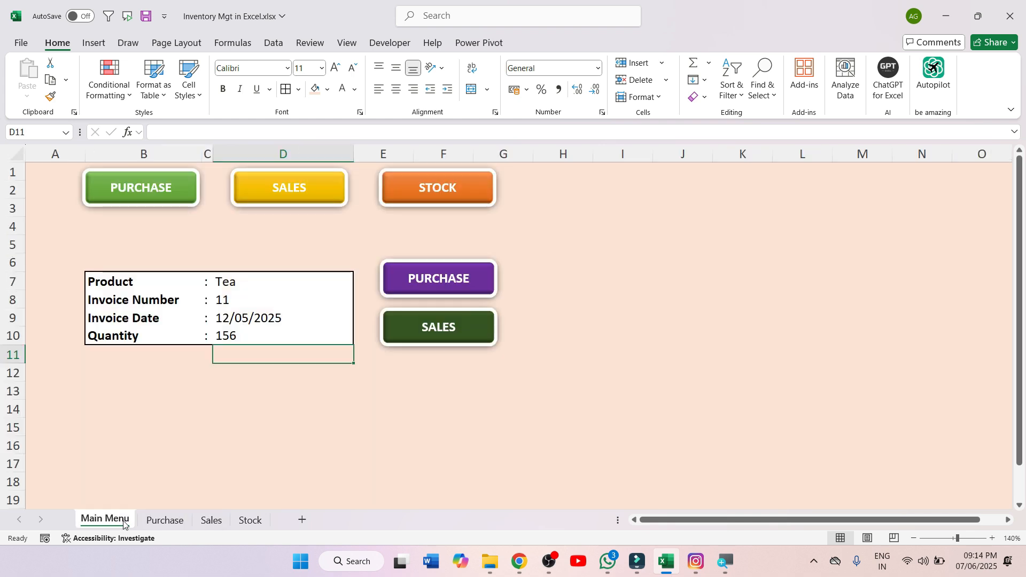
double_click(231, 450)
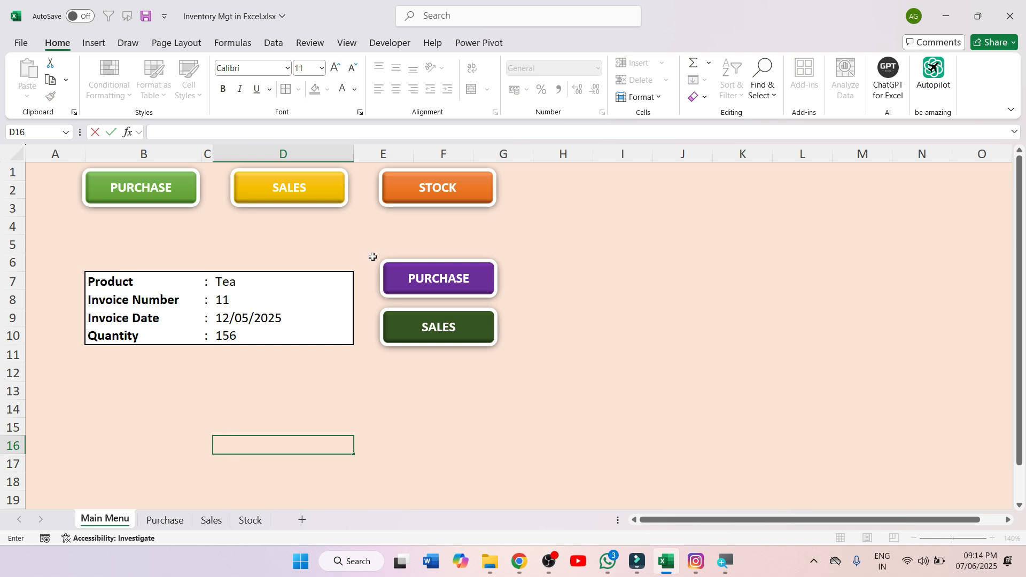
- Open the Customize Ribbon page of Excel Options to check whether the Developer tab is enabled
click(401, 45)
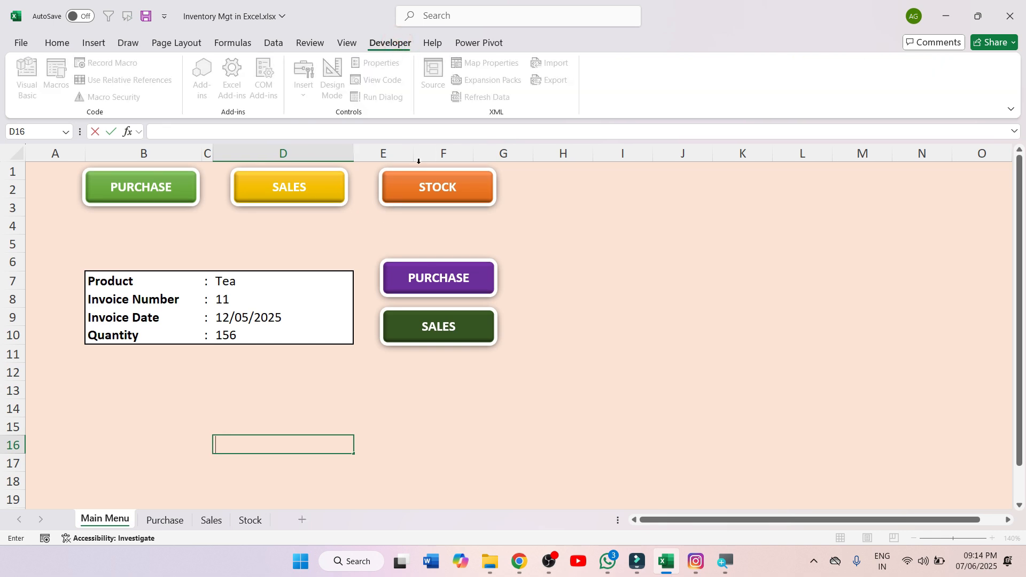
click(586, 278)
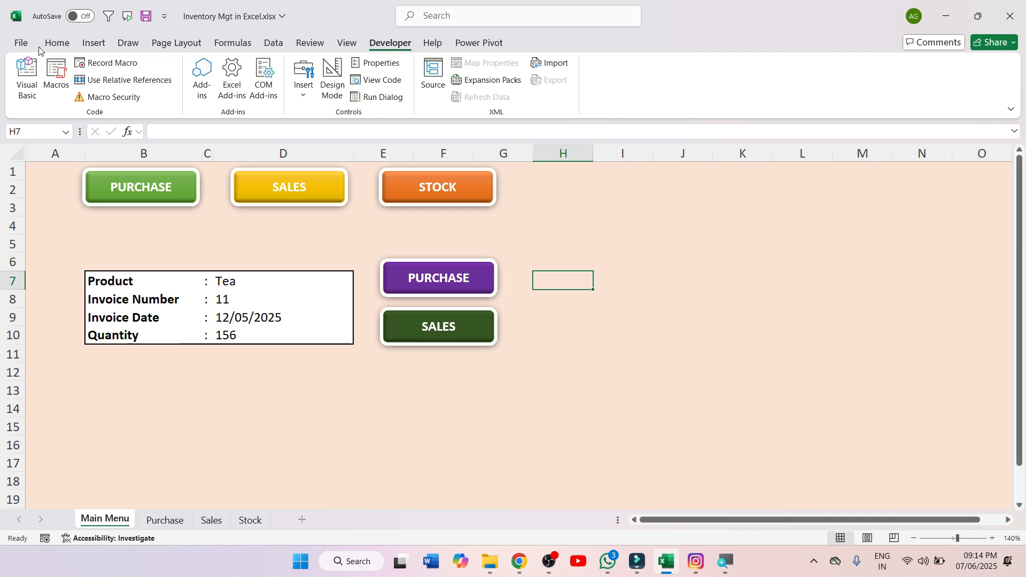
click(20, 43)
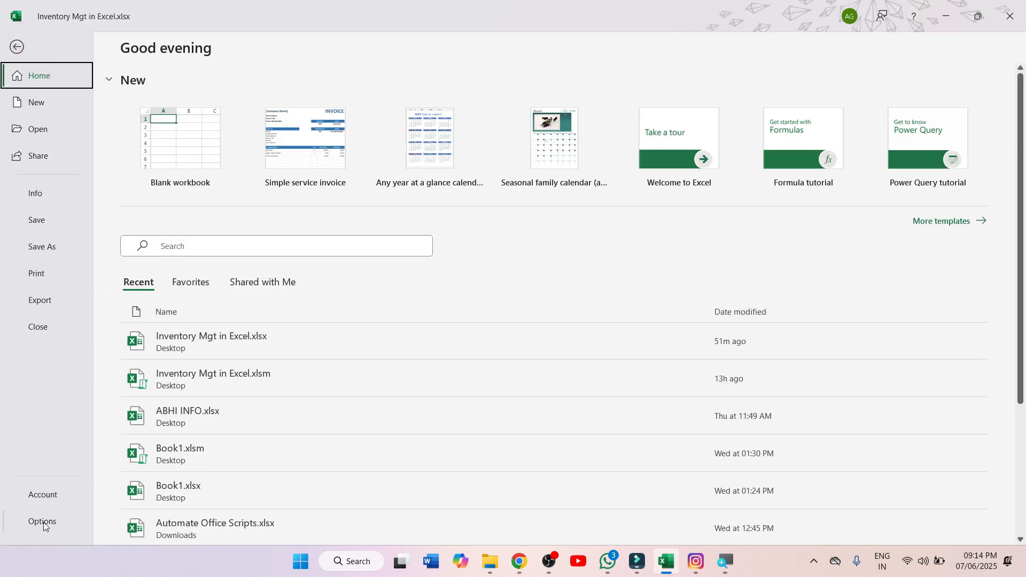
click(44, 524)
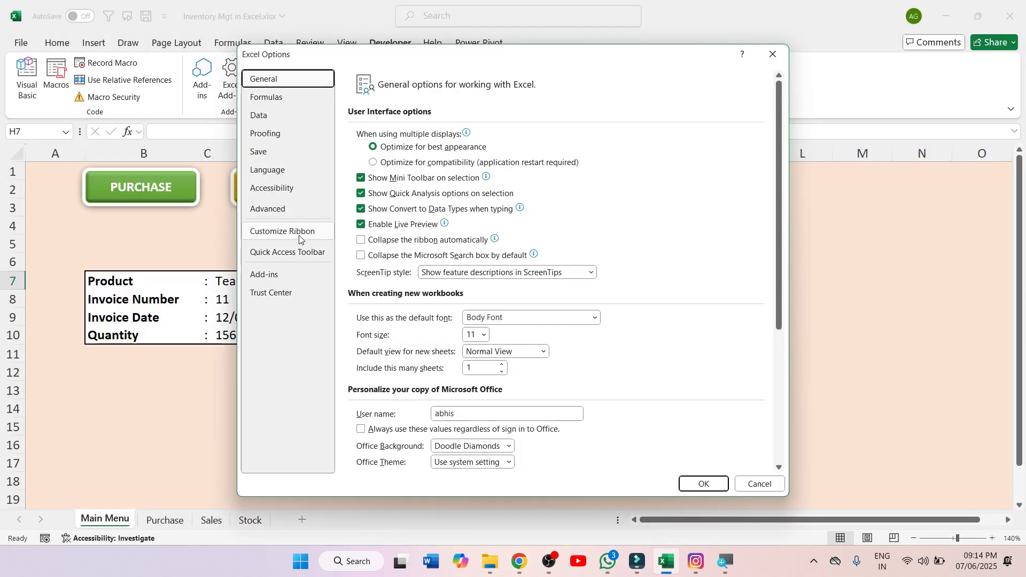
click(300, 238)
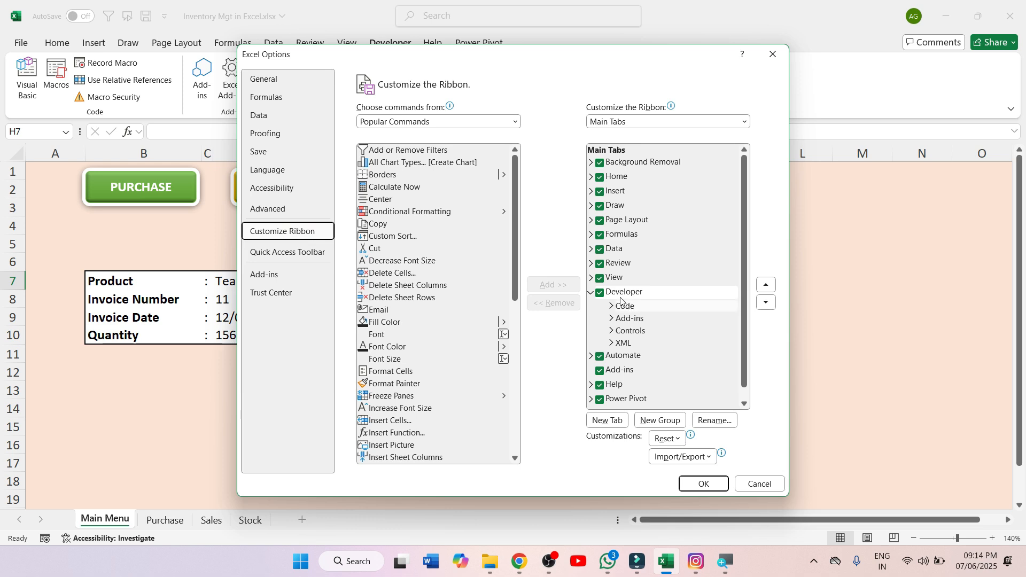
- Leave the ribbon customization without saving changes and start recording a macro named Purchase in this workbook
click(602, 294)
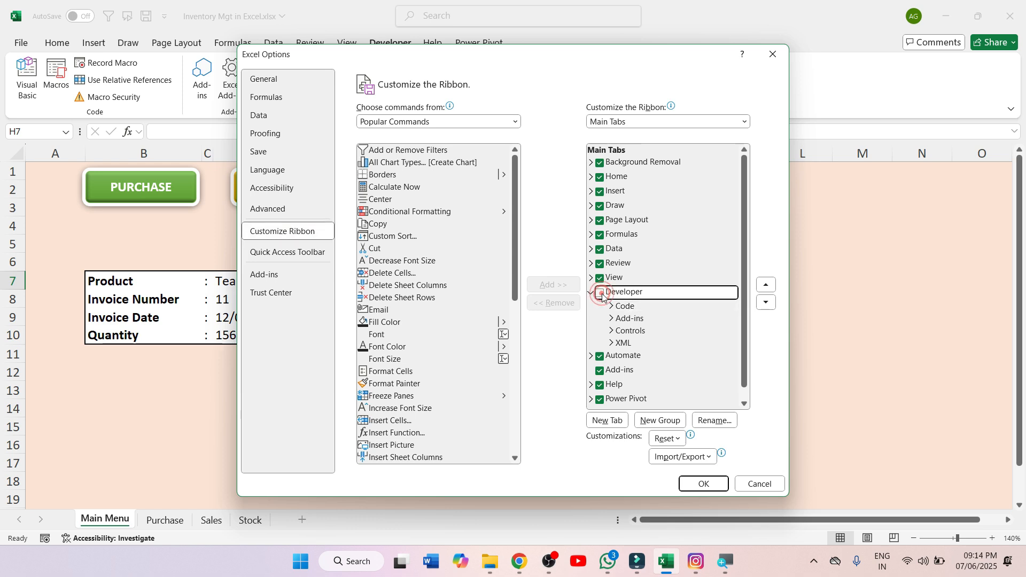
click(751, 485)
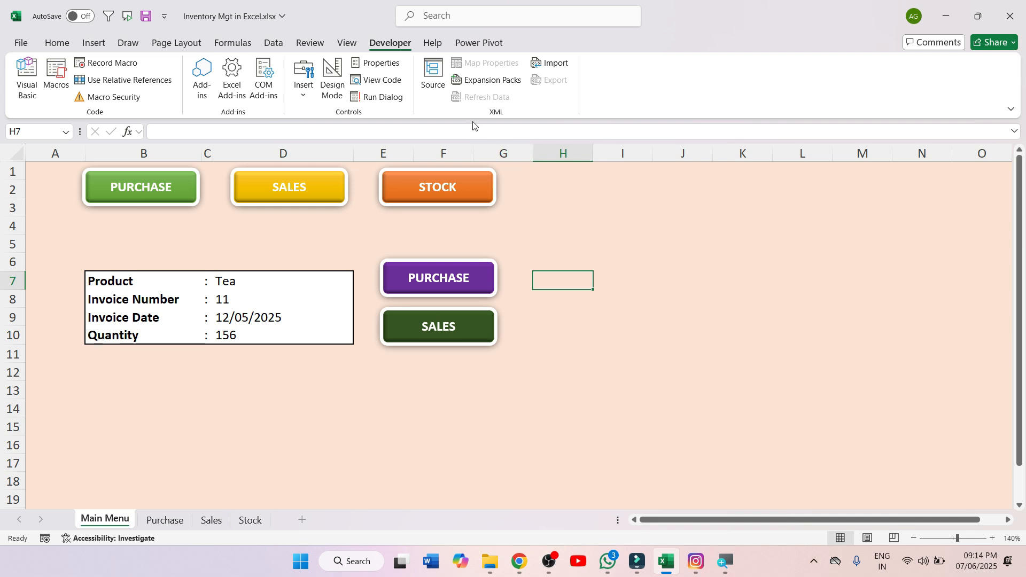
click(676, 246)
click(114, 63)
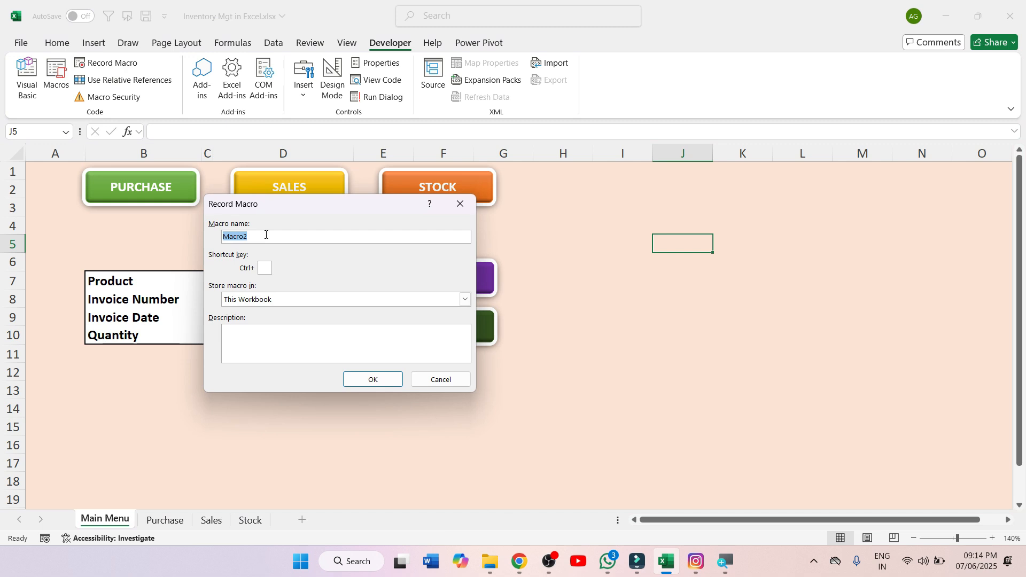
text(Purchase)
click(372, 380)
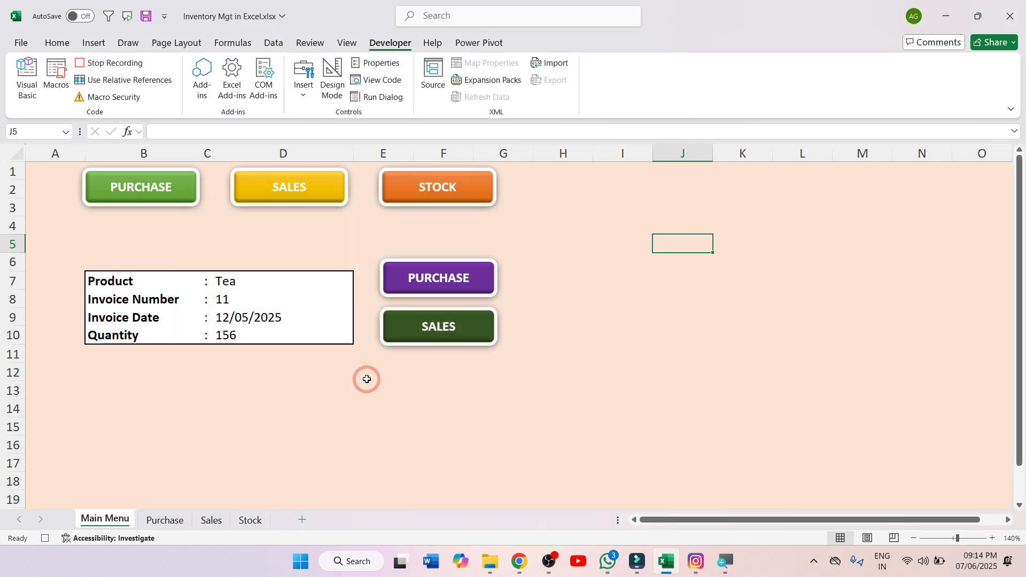
- Insert a new row above row 2 on the Purchase sheet, directly below the headers
click(184, 526)
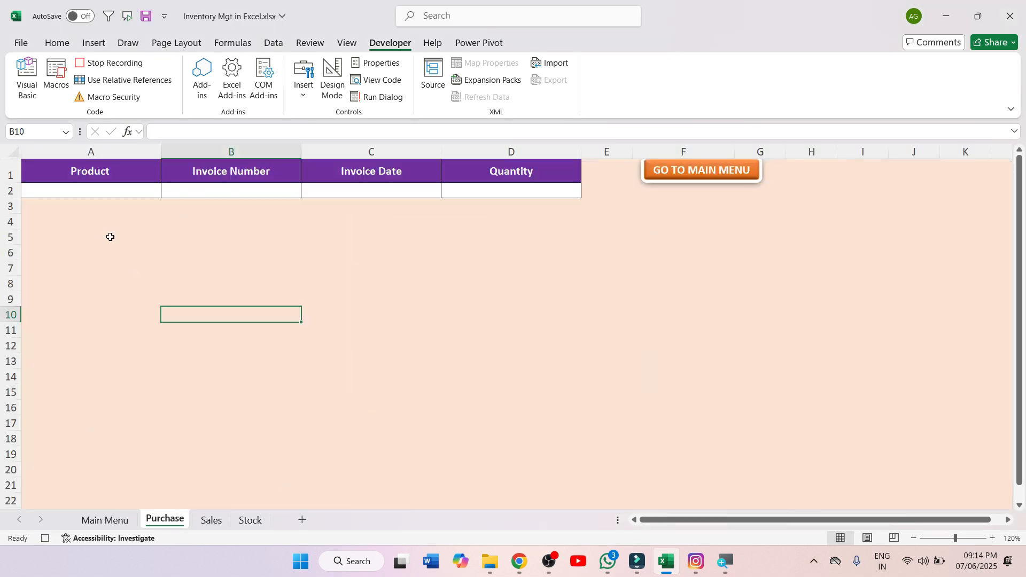
click(110, 235)
click(9, 192)
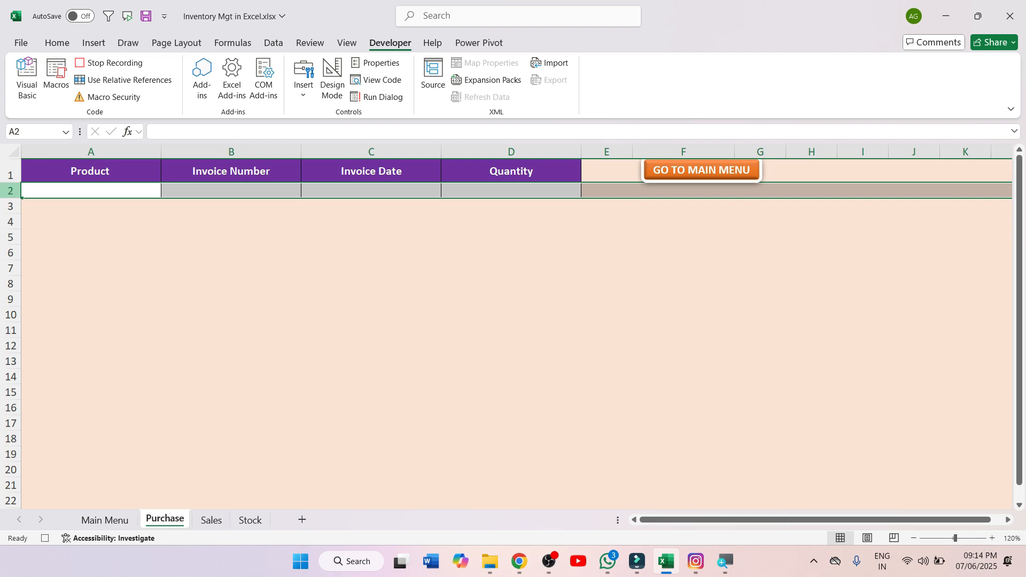
key(ctrl+shift+plus)
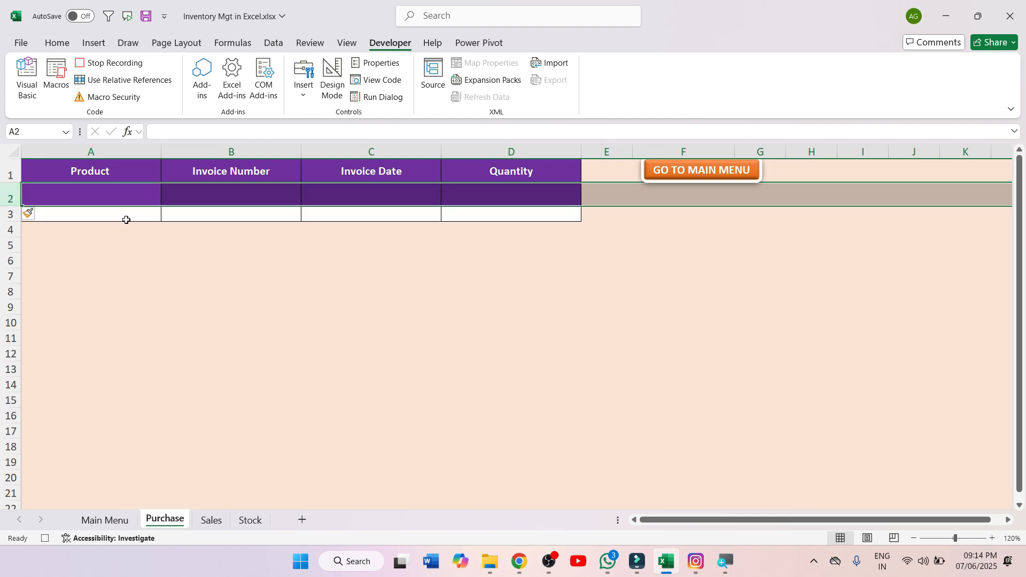
- Fill cells A2:D2 of the new row on the Purchase sheet with white
click(91, 281)
drag(83, 192, 449, 190)
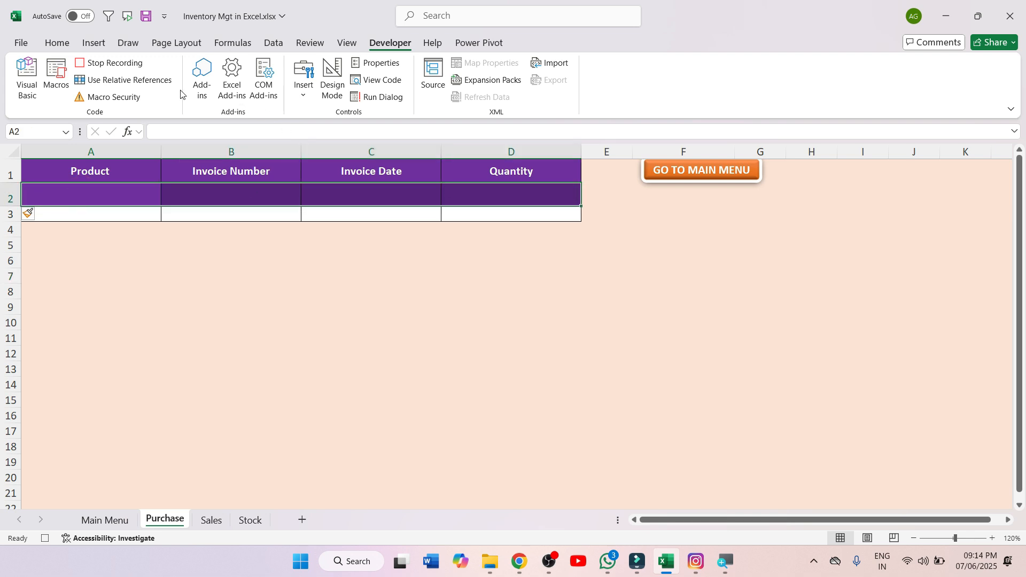
click(59, 43)
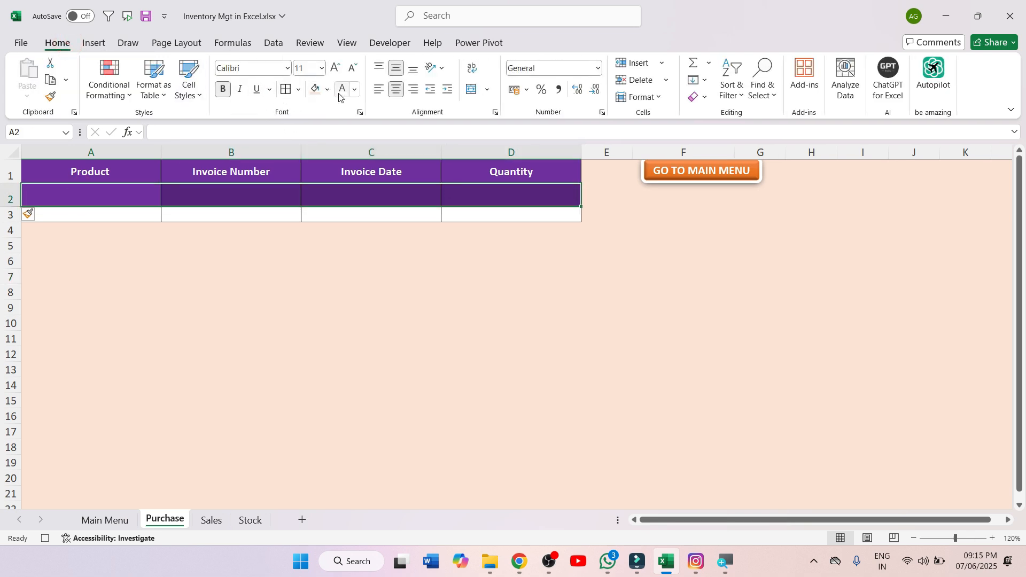
click(326, 89)
click(313, 156)
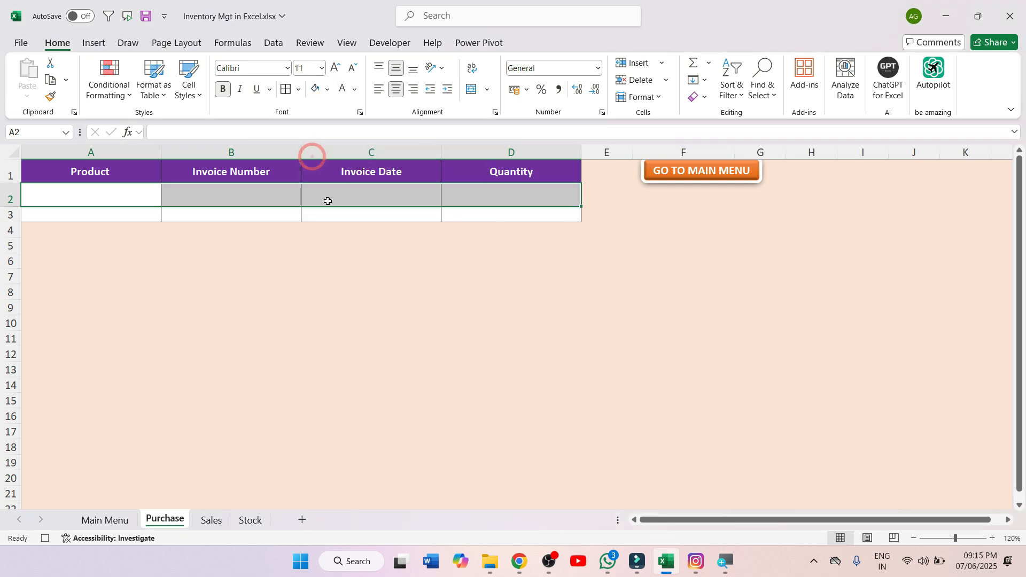
click(137, 200)
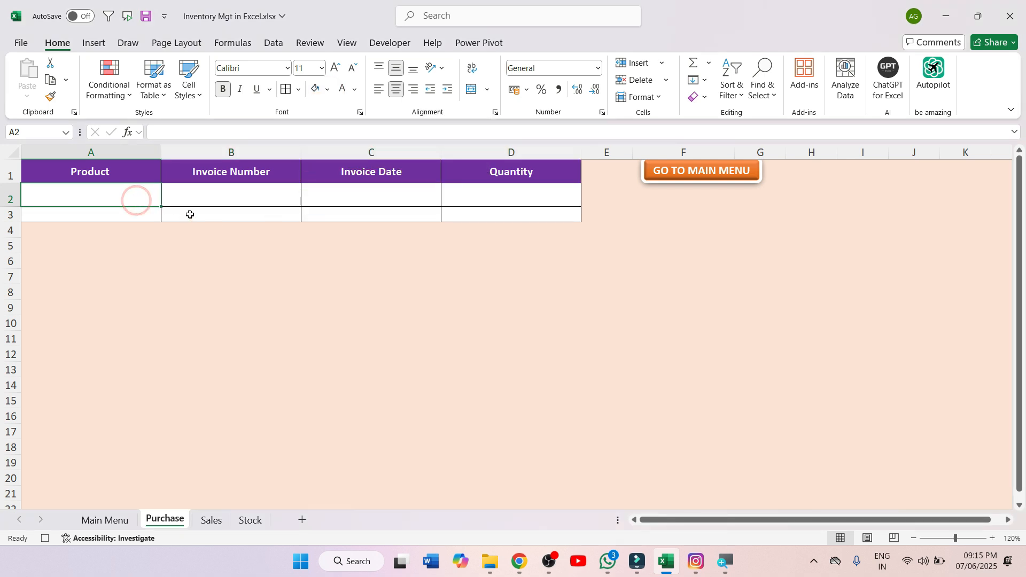
- Copy entry cells D7:D10 from the Main Menu sheet and paste them as transposed values starting at A2 on the Purchase sheet
click(111, 522)
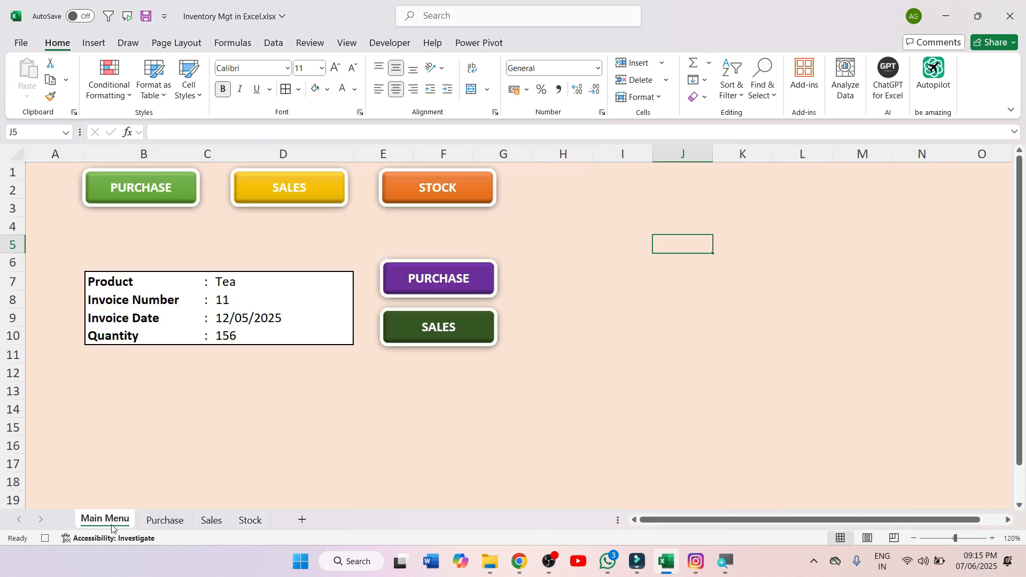
drag(229, 281, 236, 341)
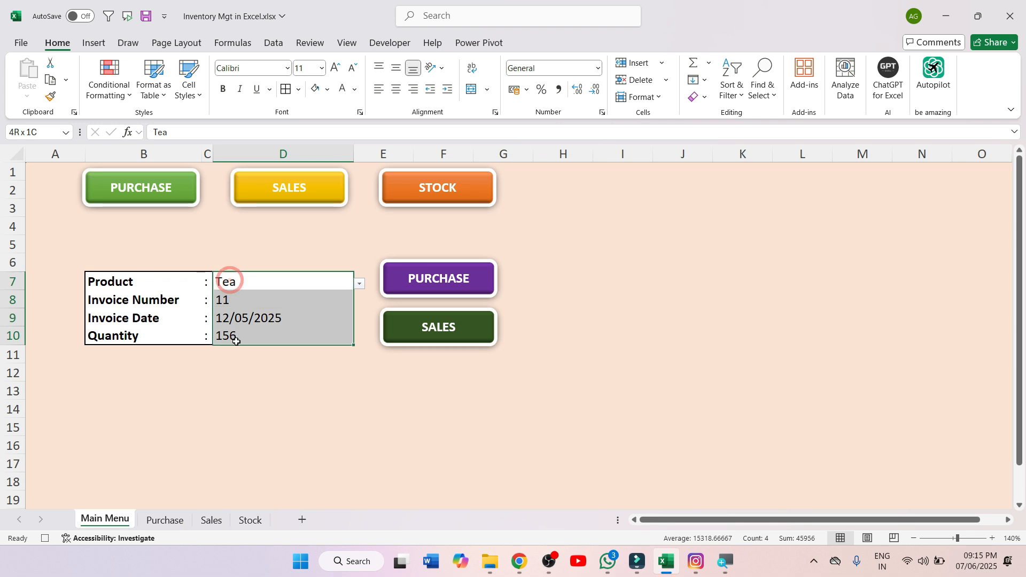
key(ctrl+c)
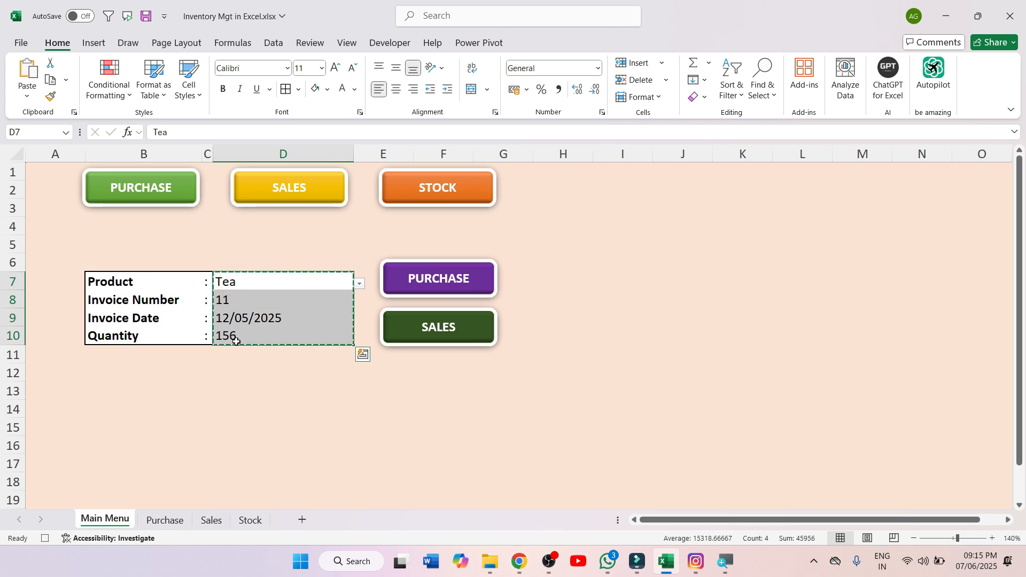
click(165, 520)
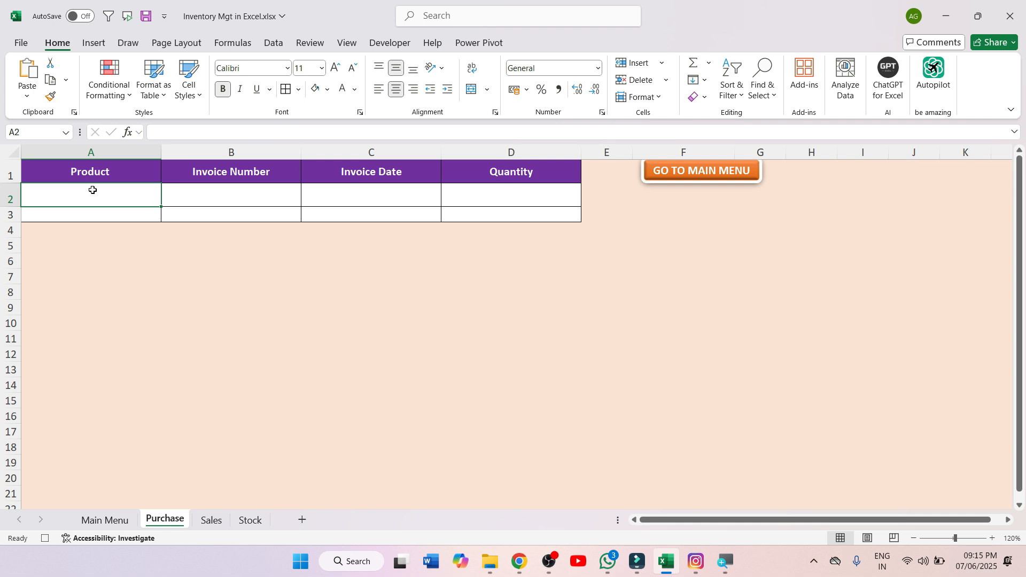
right_click(92, 193)
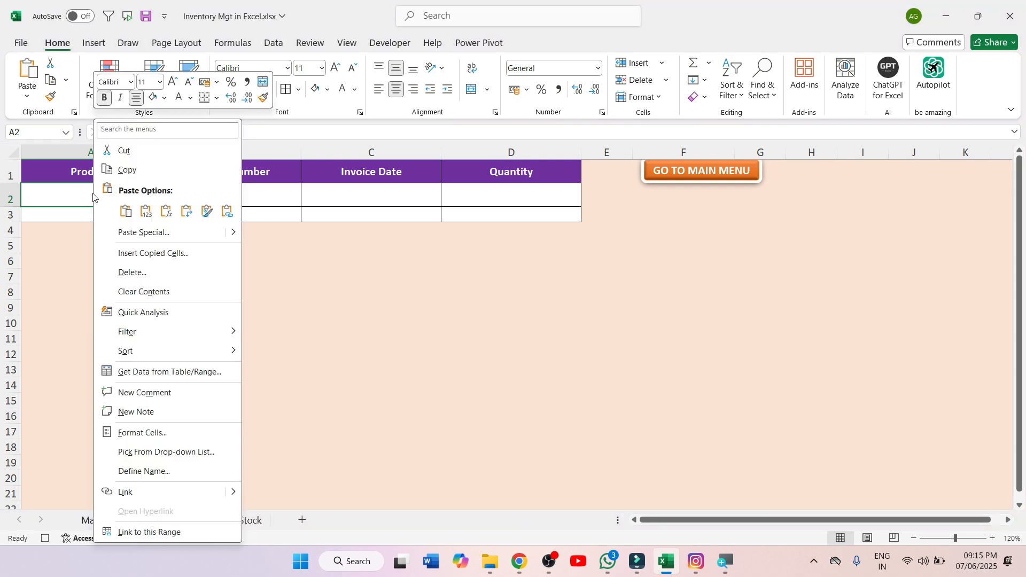
click(136, 234)
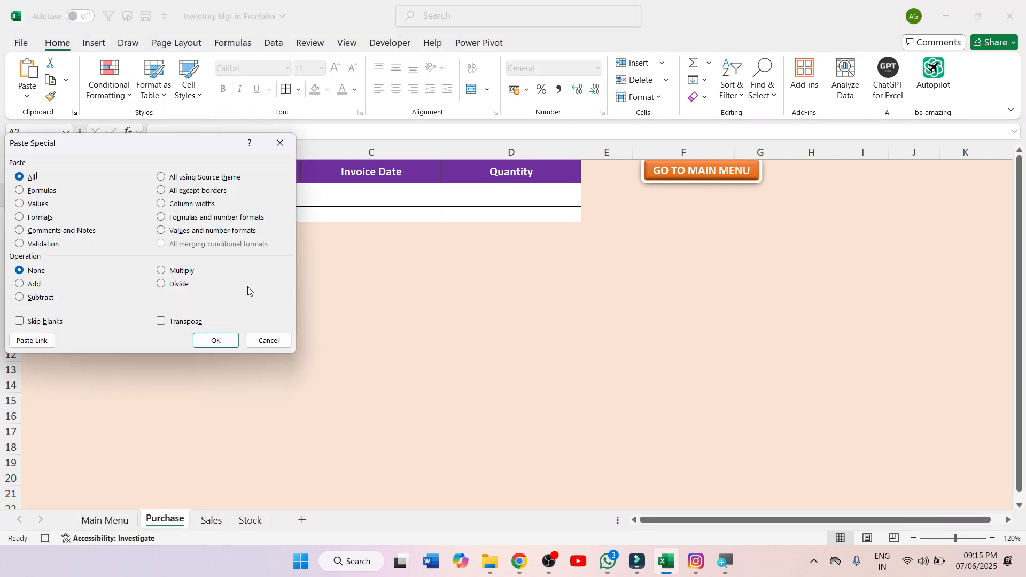
click(37, 205)
click(177, 321)
click(216, 341)
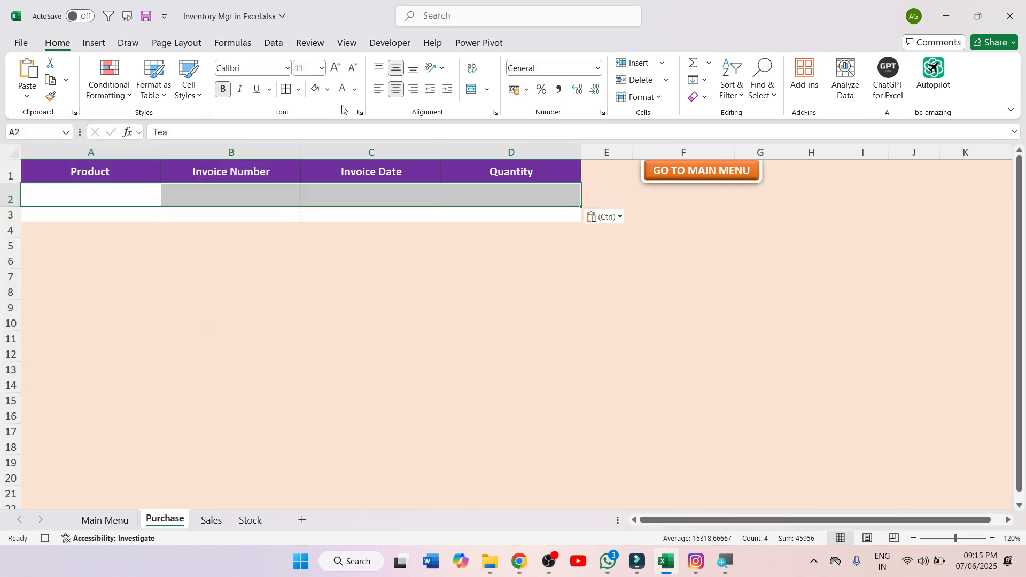
- Set the font colour of the pasted row A2:D2 to black and format the Invoice Date column as Short Date
click(355, 89)
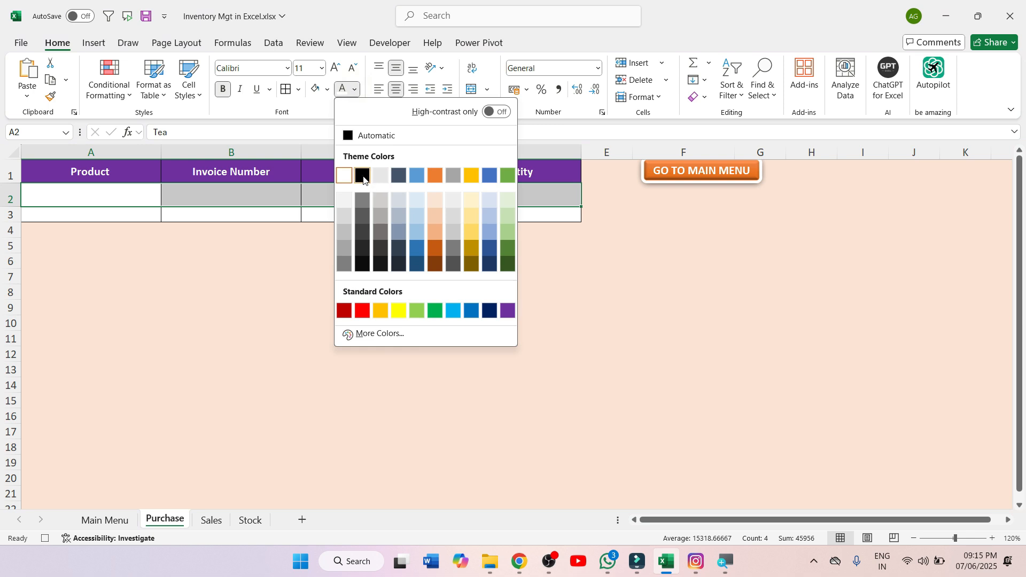
click(362, 176)
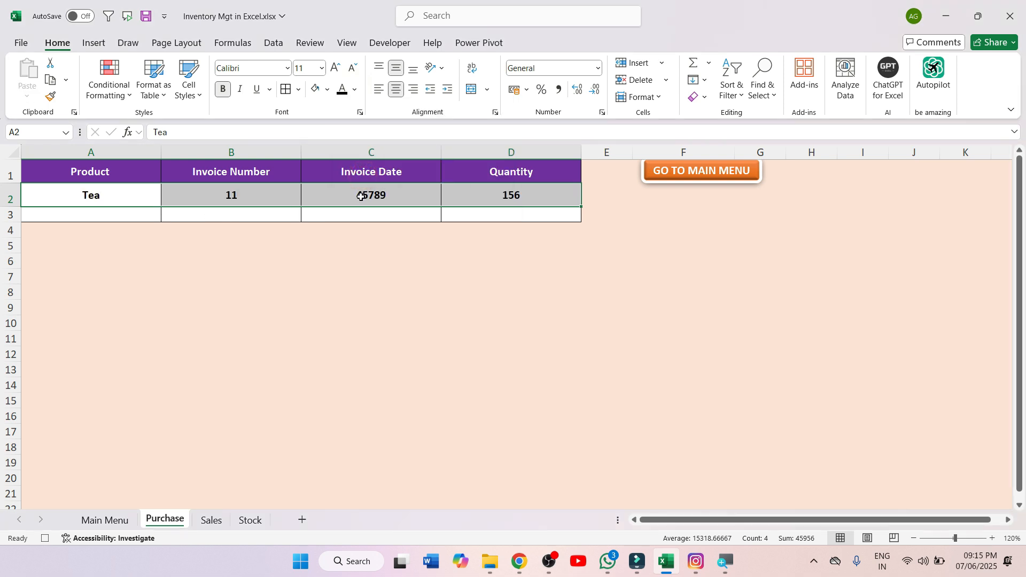
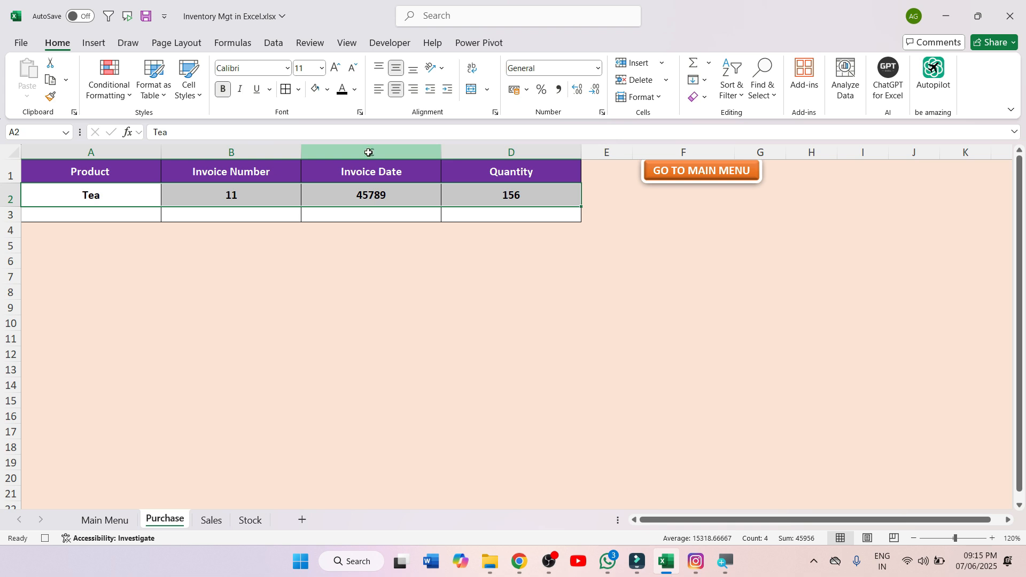
click(368, 153)
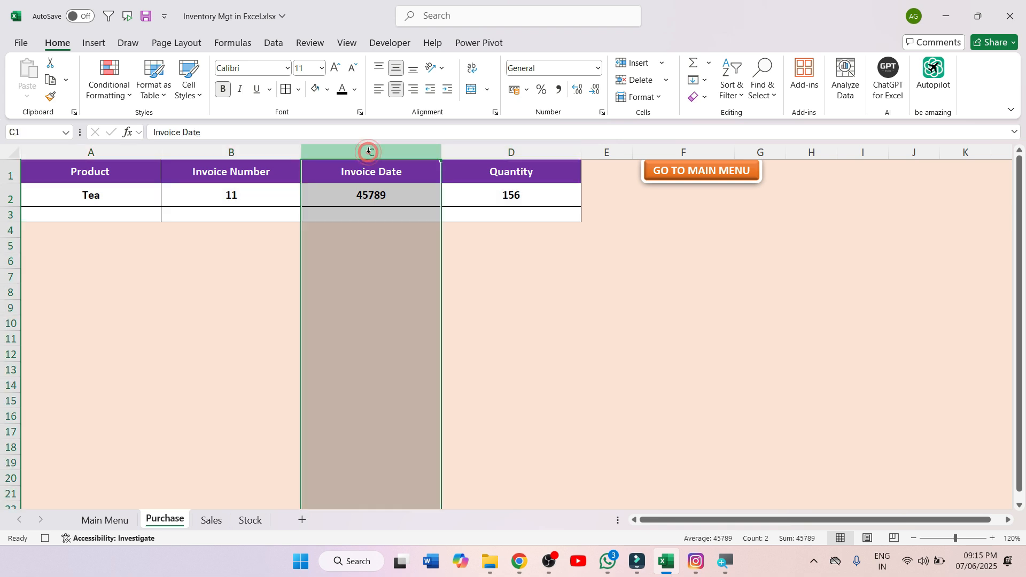
click(598, 68)
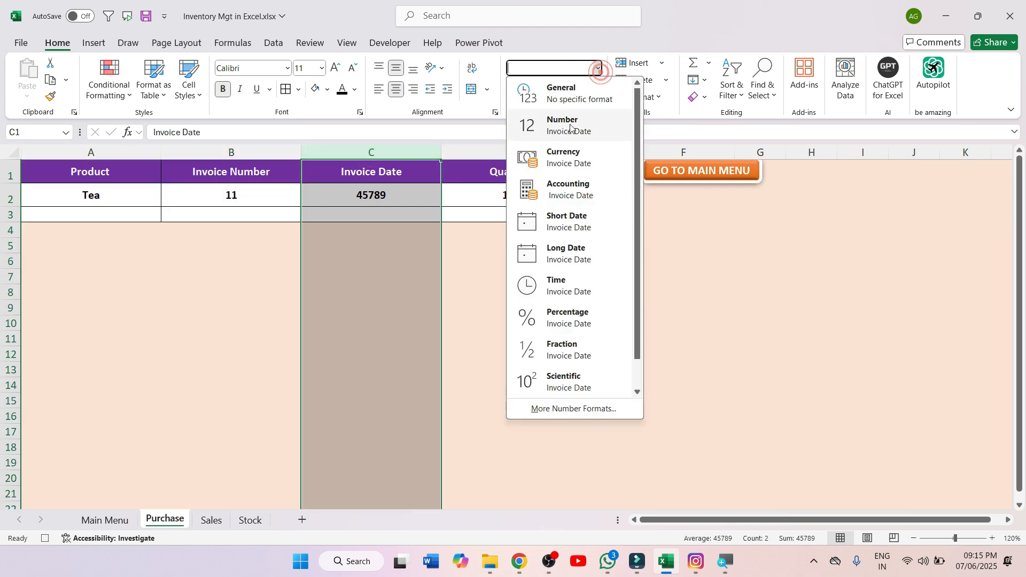
click(575, 227)
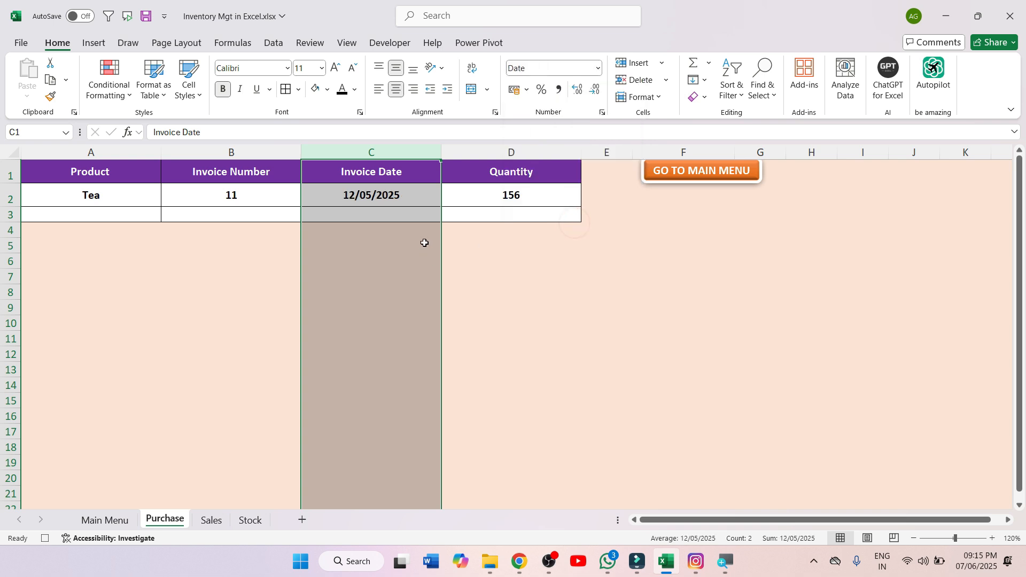
click(495, 255)
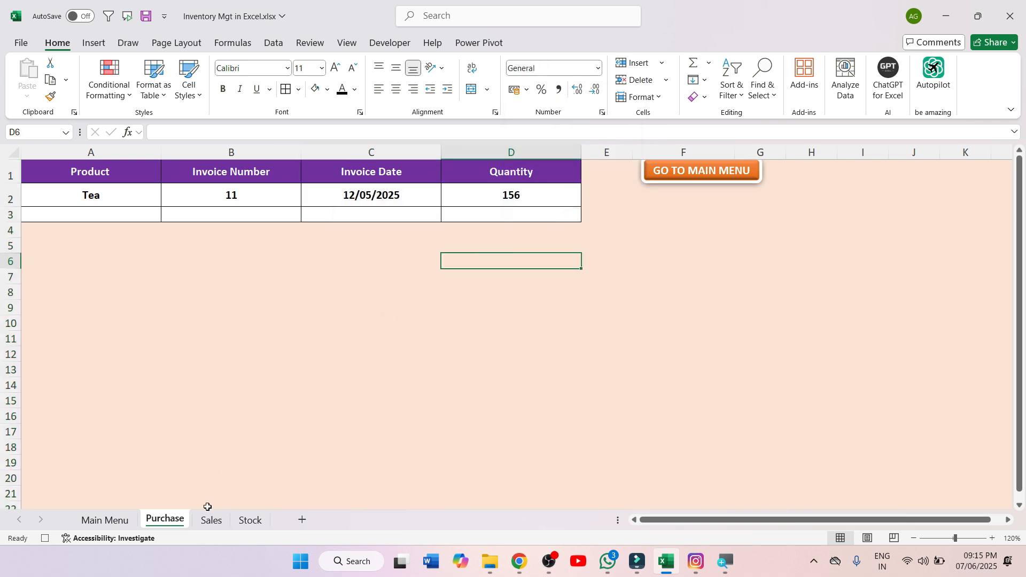
- Clear entry cells D7:D10 on the Main Menu sheet, select D7 and stop the macro recording
click(117, 521)
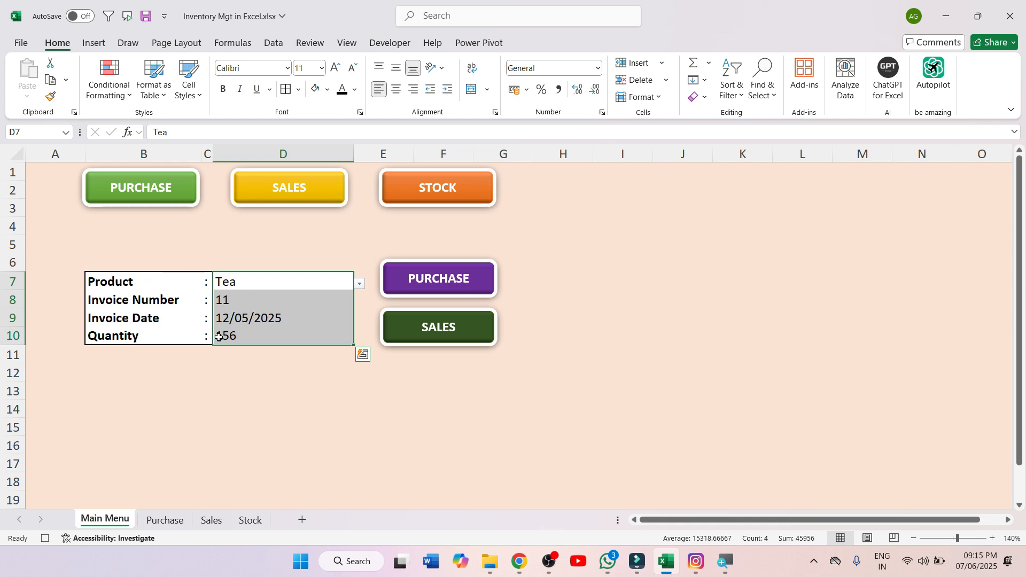
key(Delete)
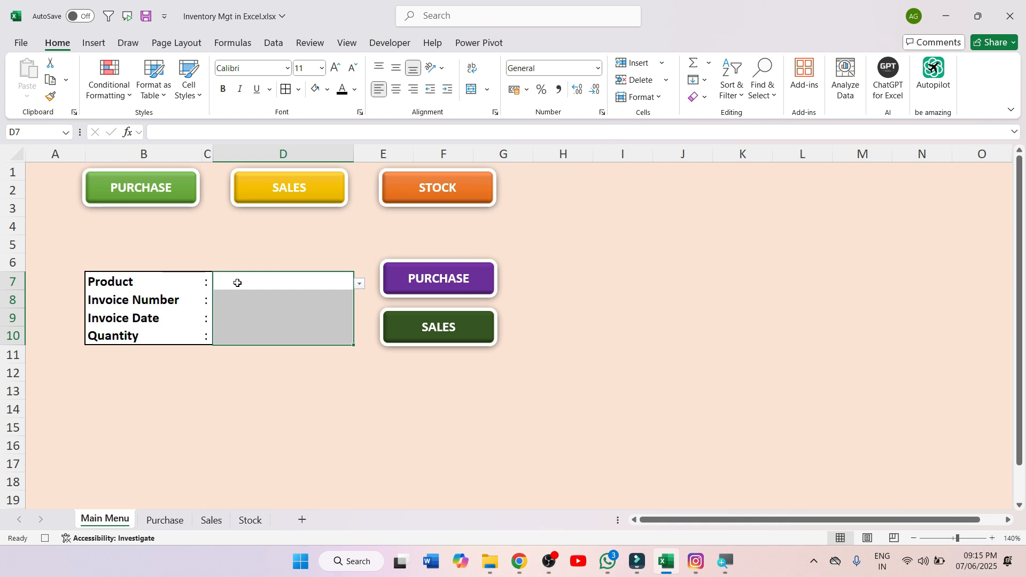
click(238, 282)
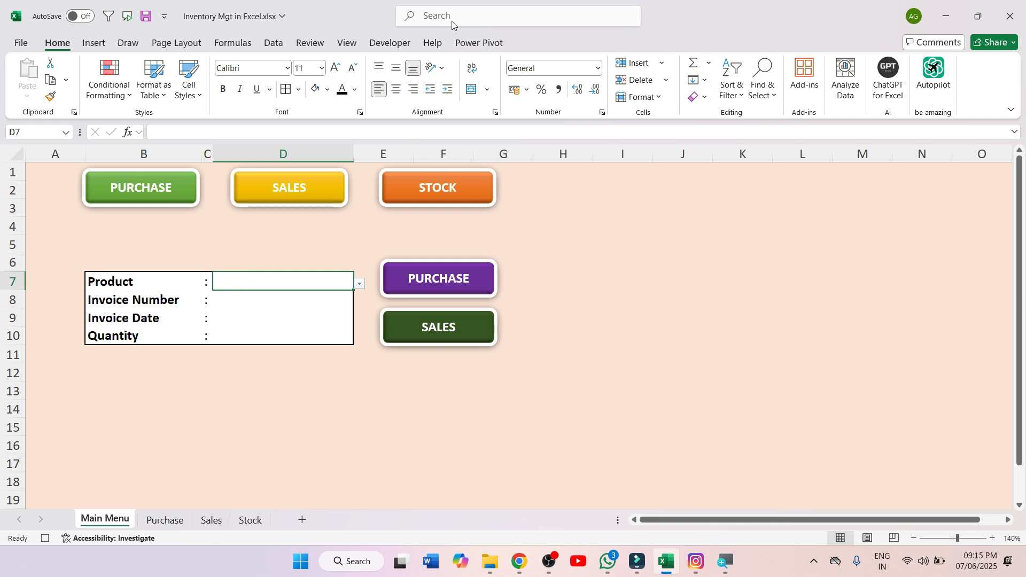
click(387, 44)
click(133, 63)
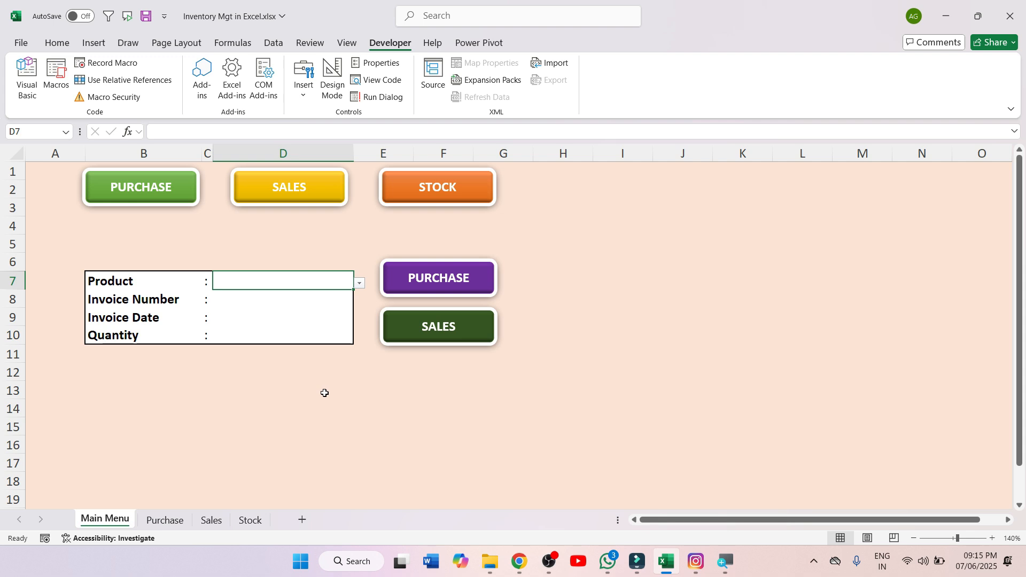
- Assign the Purchase macro to the purple PURCHASE button beside the entry form on the Main Menu sheet
click(631, 281)
click(649, 372)
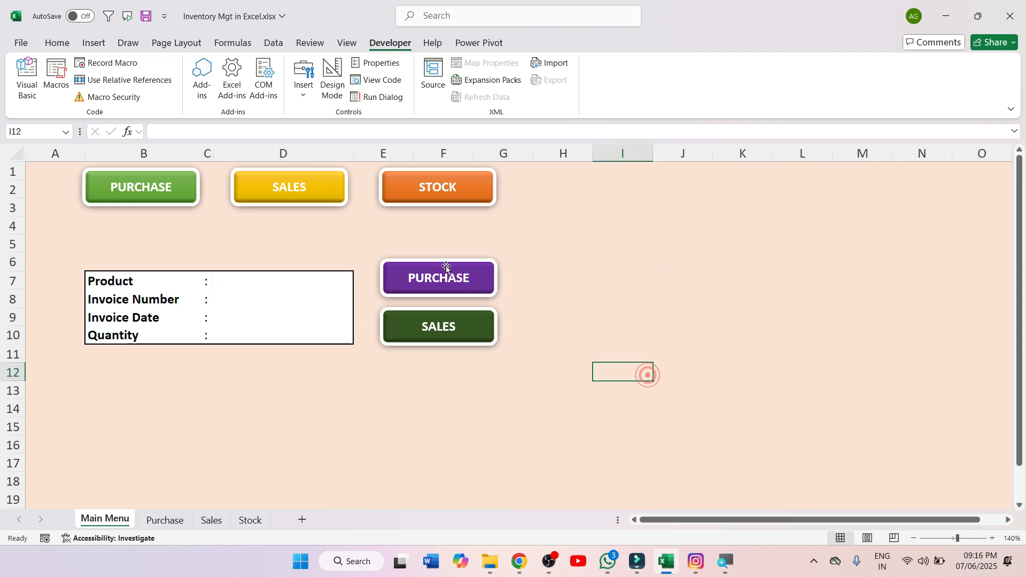
right_click(442, 283)
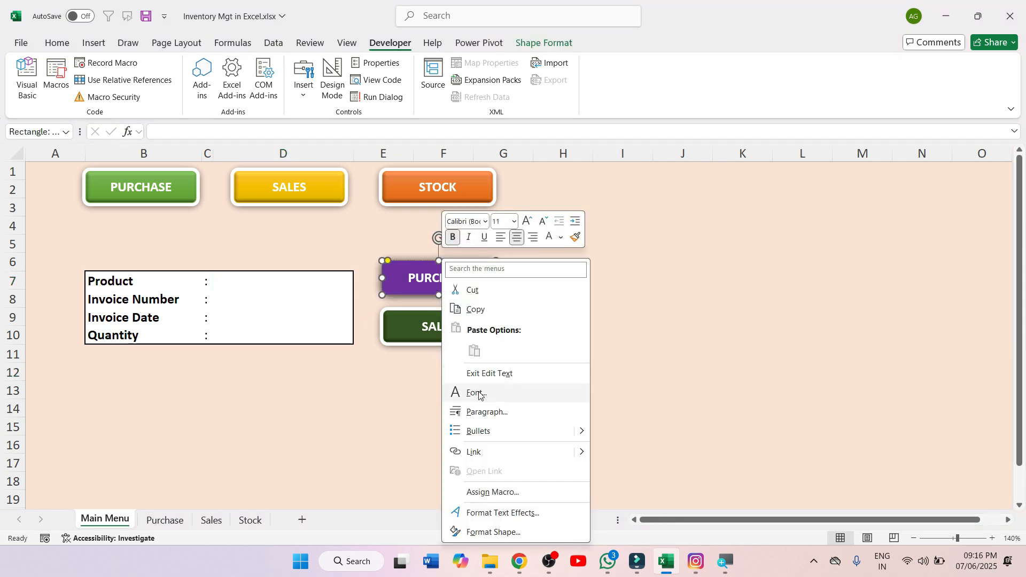
click(506, 493)
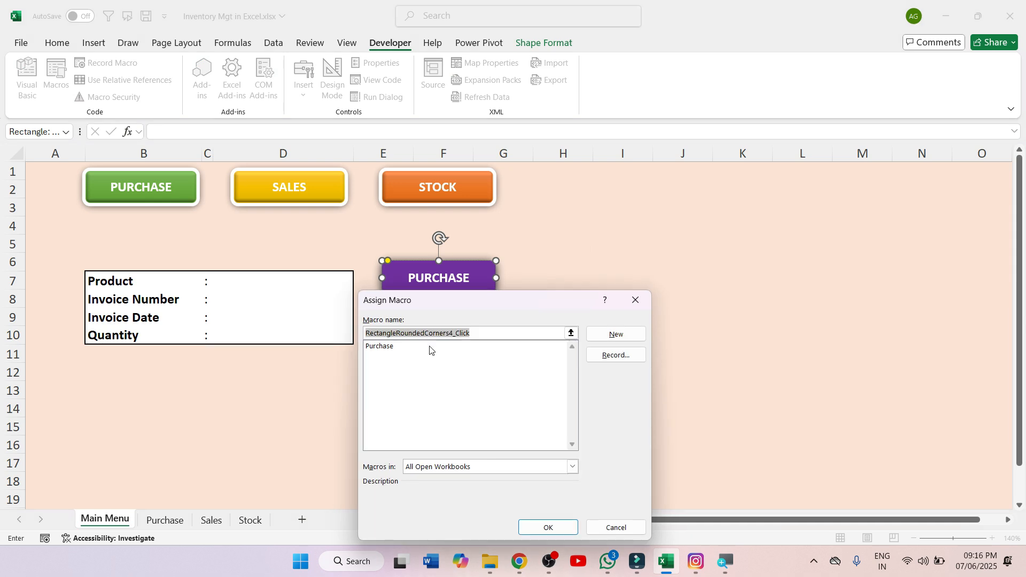
click(392, 348)
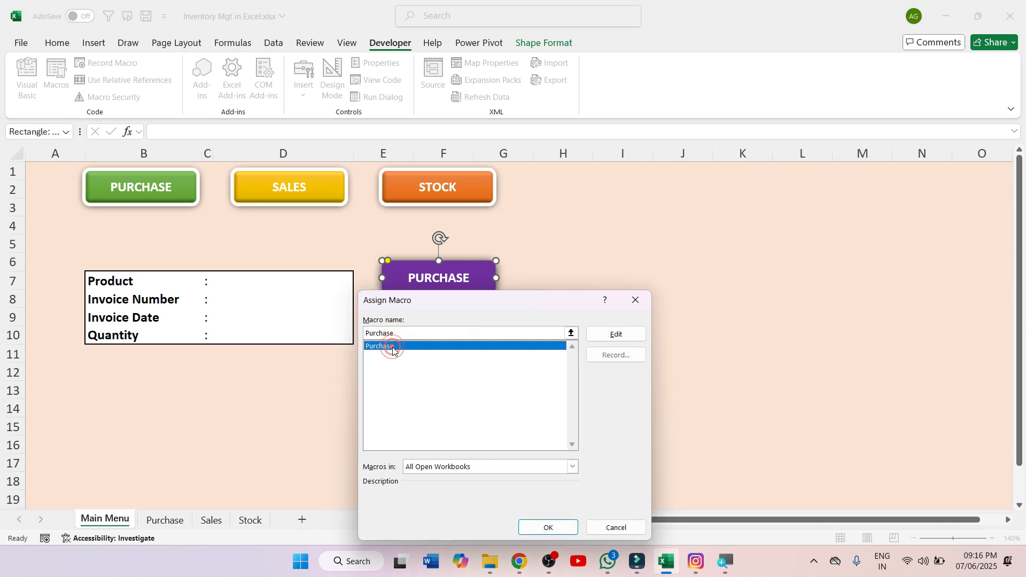
click(537, 528)
click(596, 371)
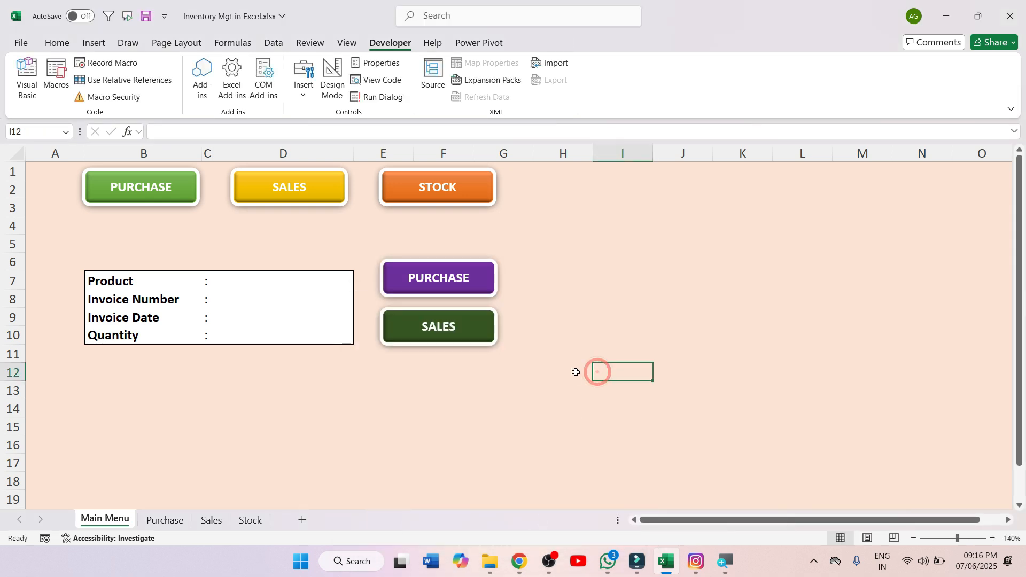
- Fill the Main Menu entry form with product Suger, invoice number 12, invoice date 12/05/2025 and quantity 45
click(264, 281)
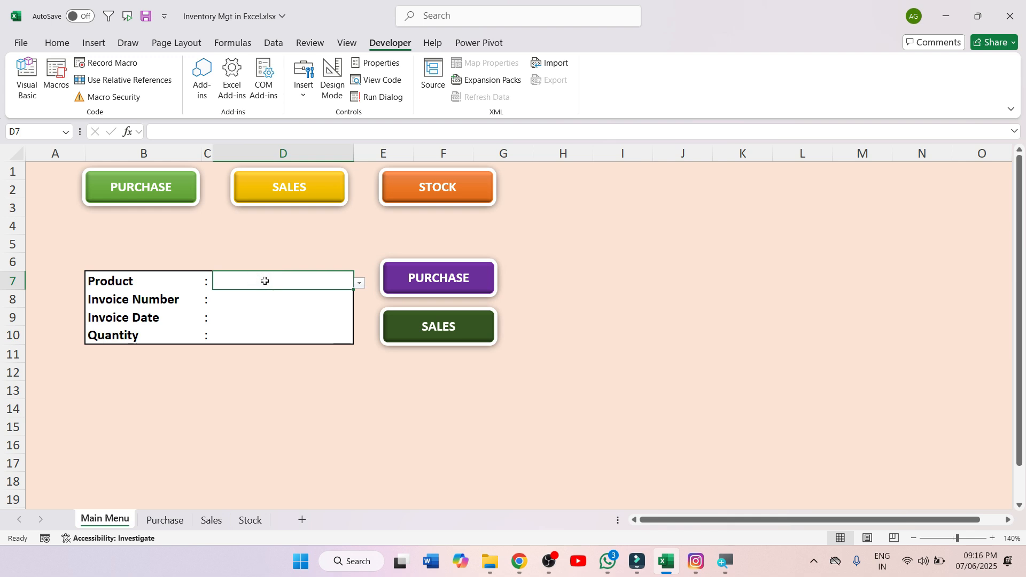
text(Su)
key(Return)
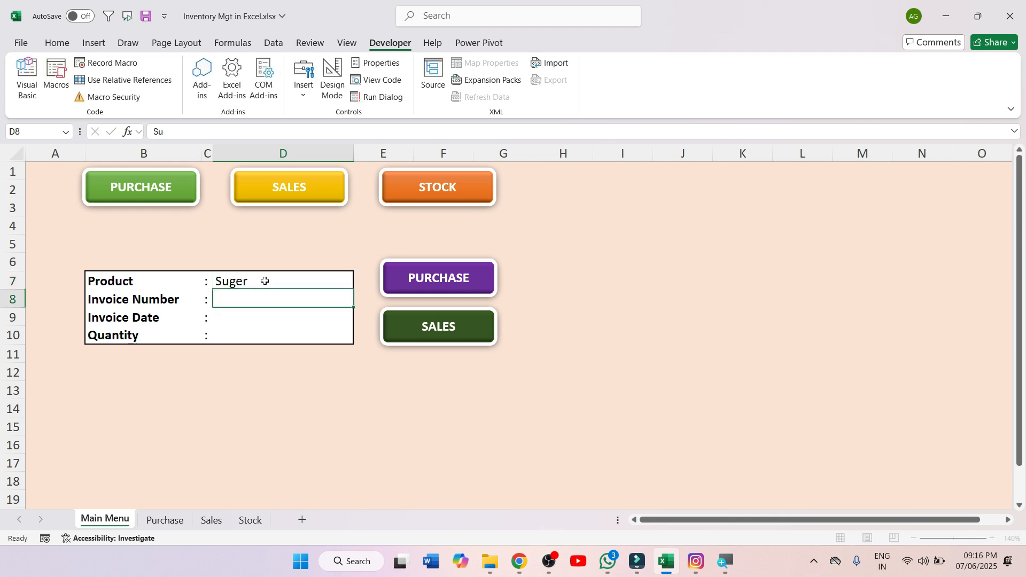
text(12)
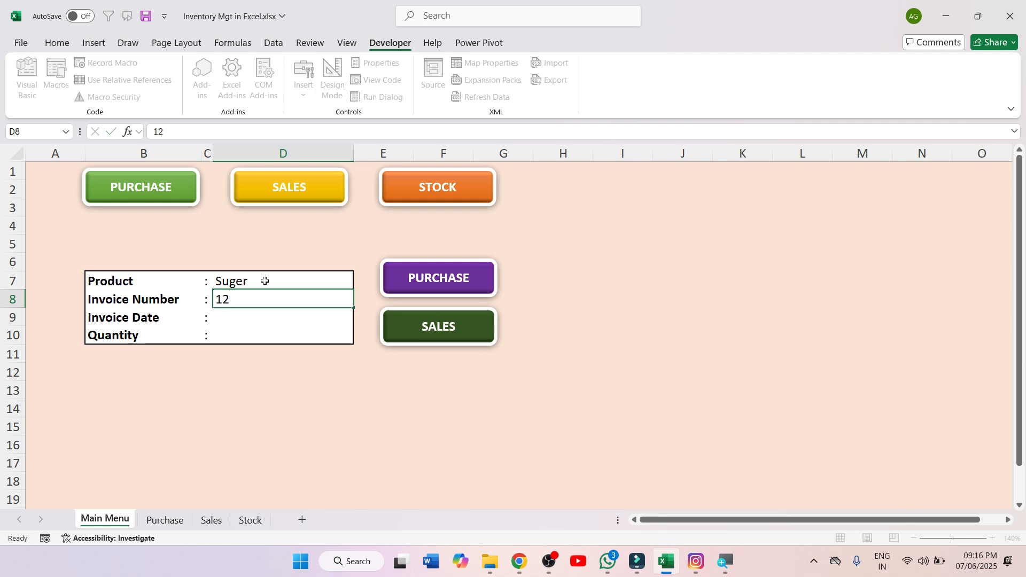
key(Return)
text(12/05/2025)
key(Return)
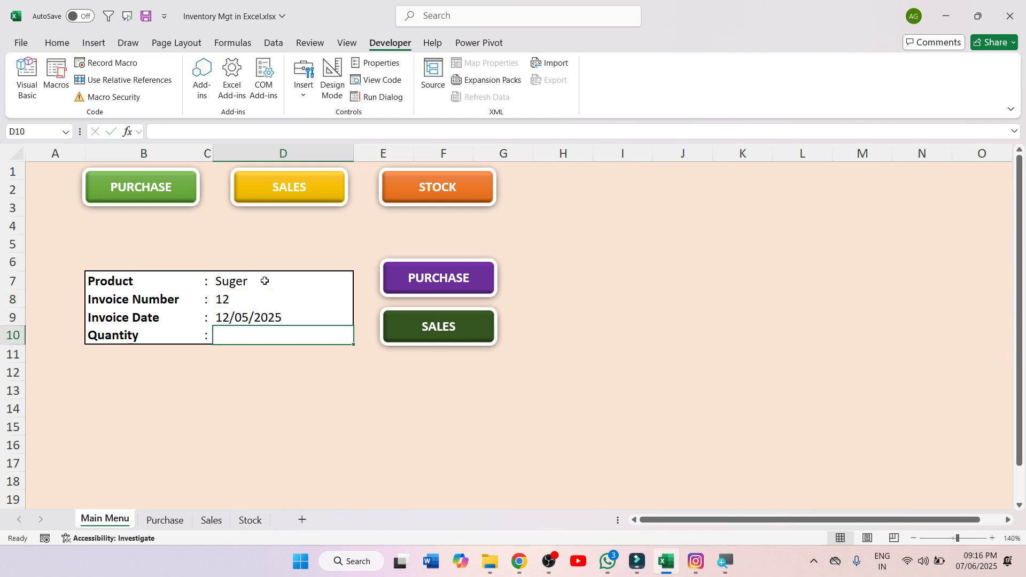
text(45)
key(Return)
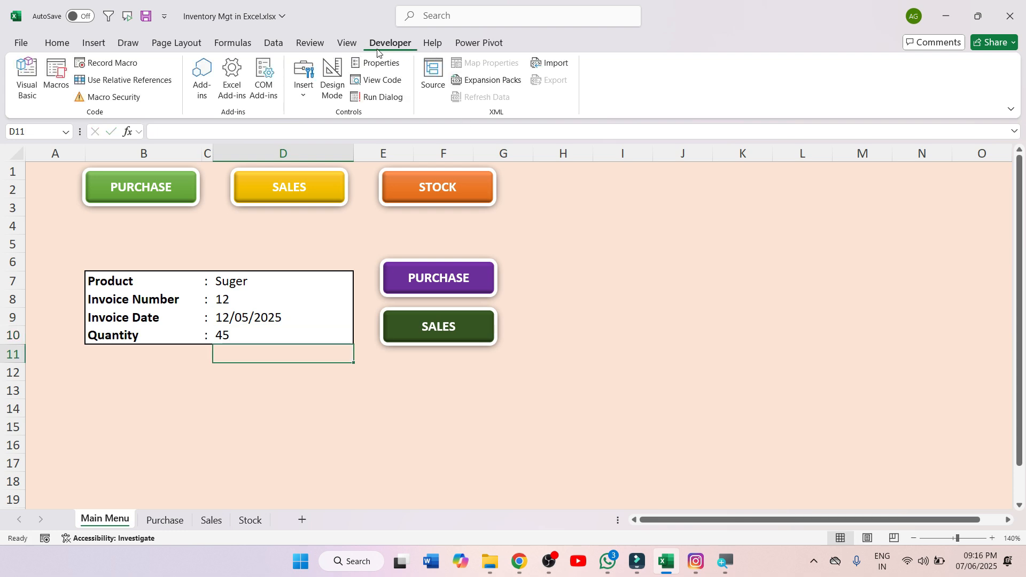
- Start recording a macro named Sales, stored in This Workbook
click(112, 63)
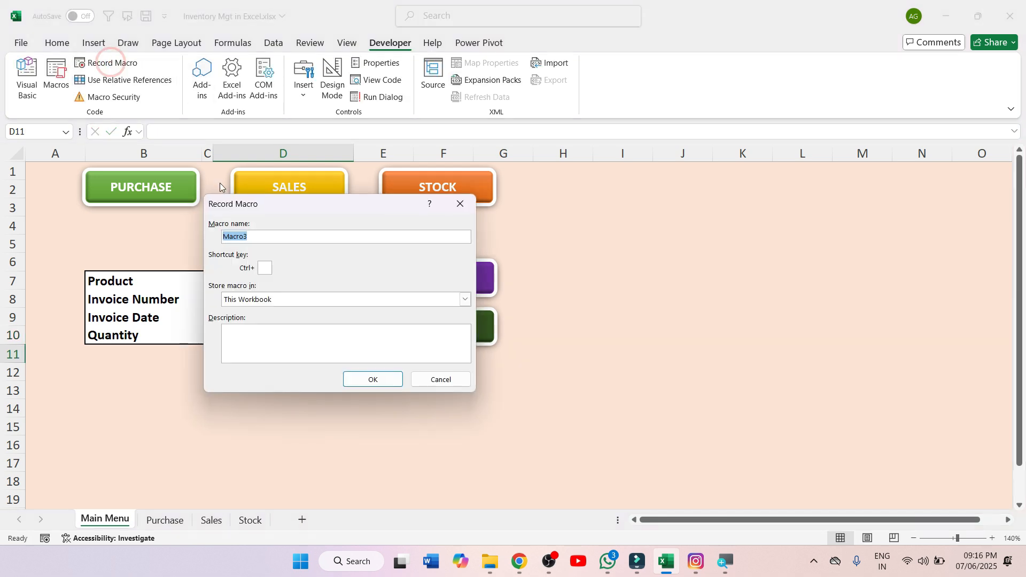
text(Sales)
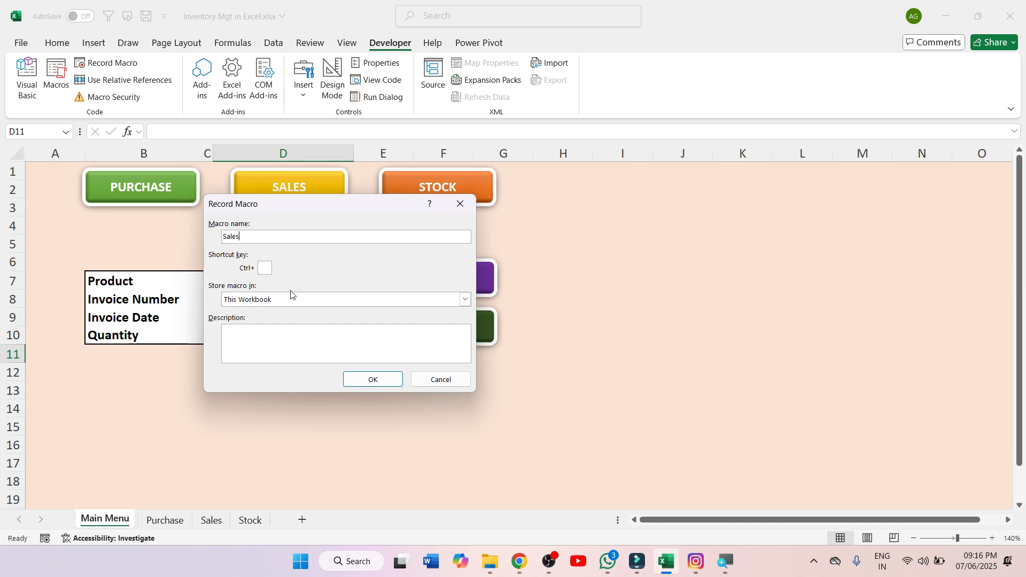
click(368, 379)
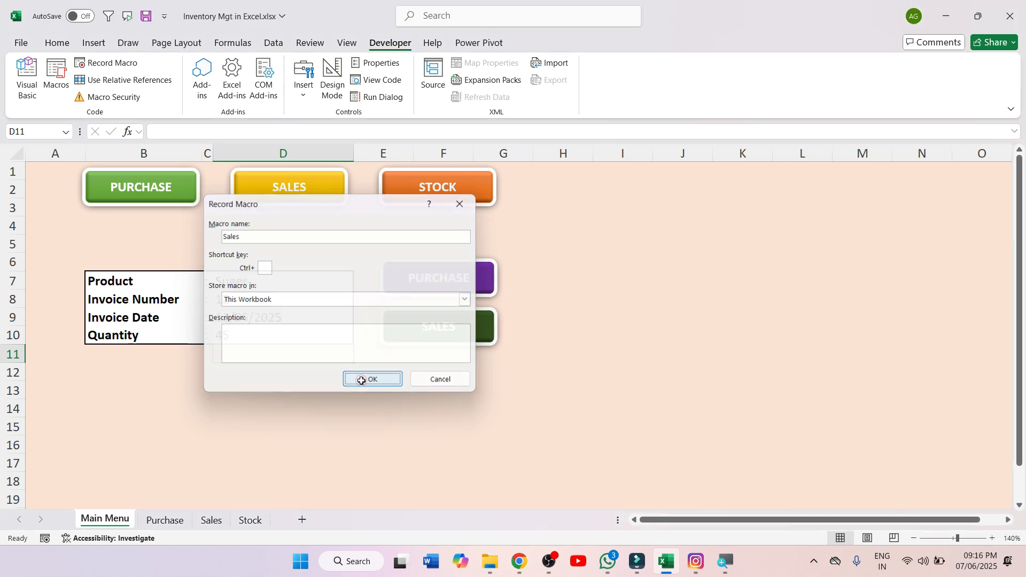
- Insert a new row directly below the header row on the Sales sheet
click(209, 521)
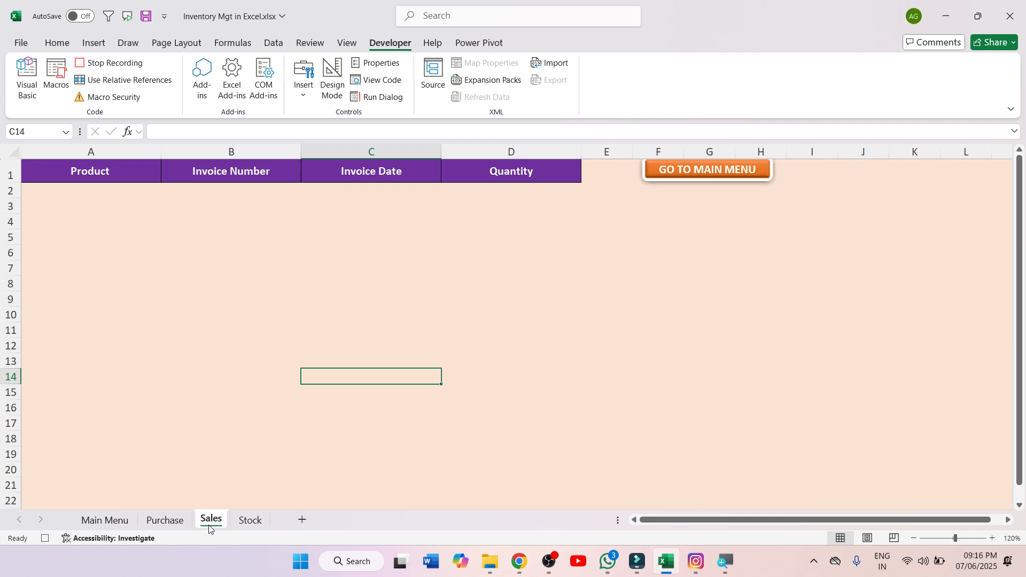
click(152, 284)
click(10, 191)
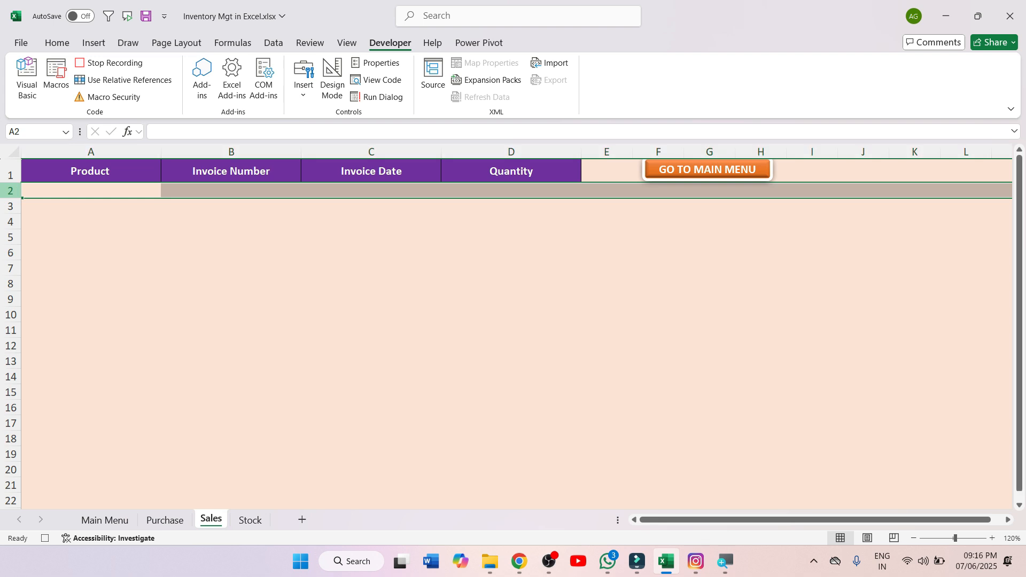
key(ctrl+shift+plus)
- Format cells A2:D2 on the Sales sheet with a white fill, all borders and black font colour
drag(79, 195, 481, 194)
click(58, 48)
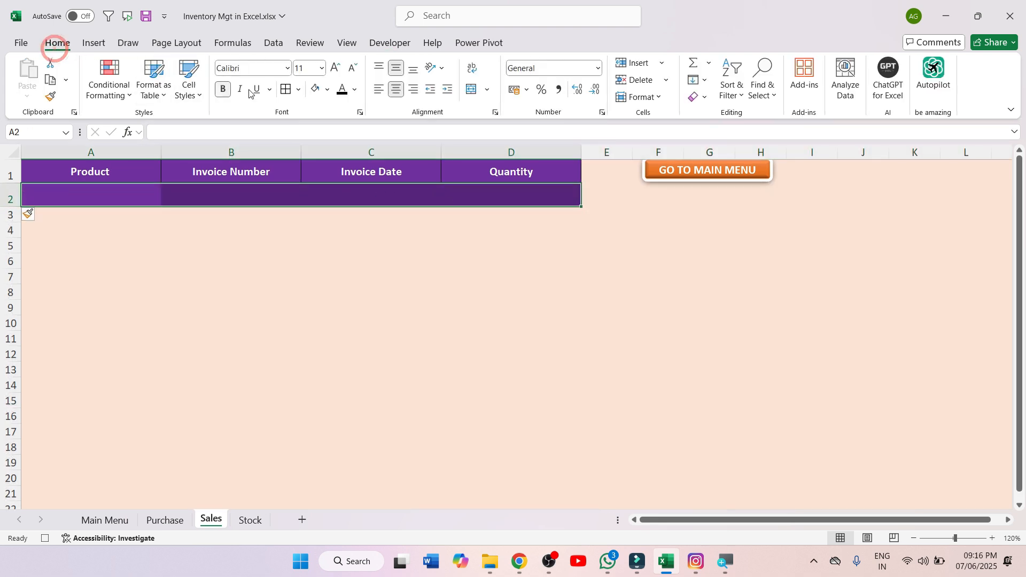
click(313, 92)
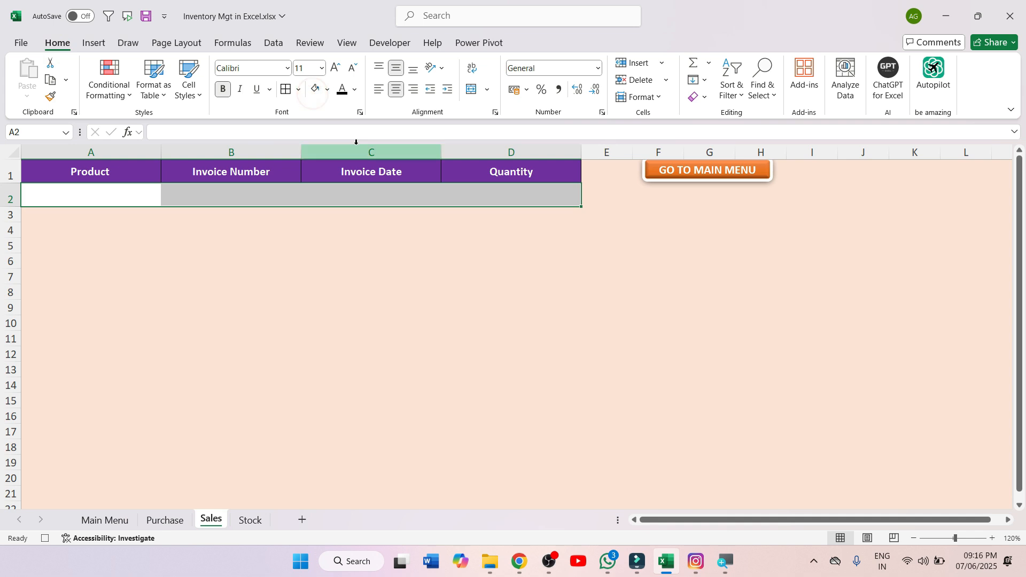
click(284, 90)
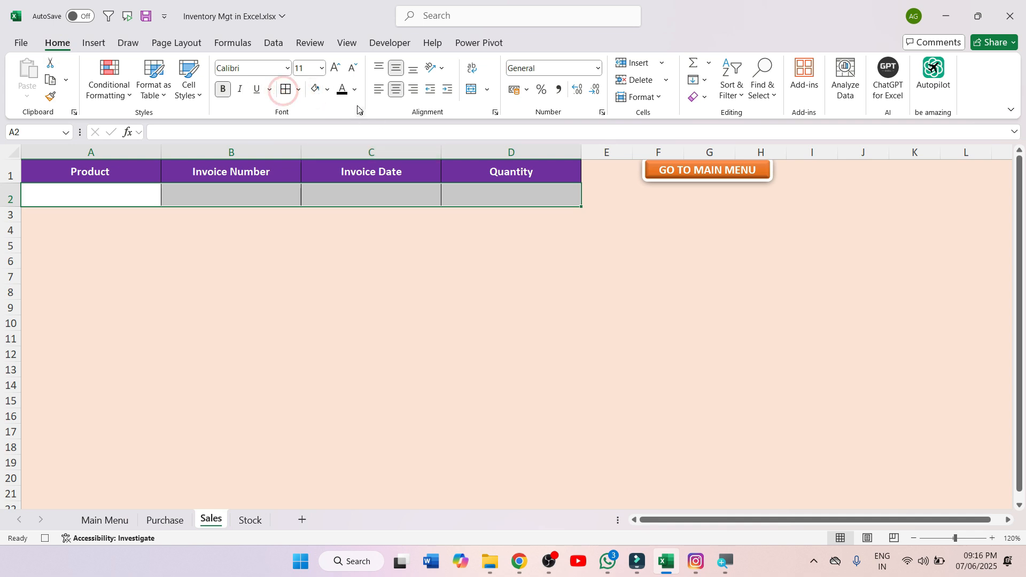
click(344, 92)
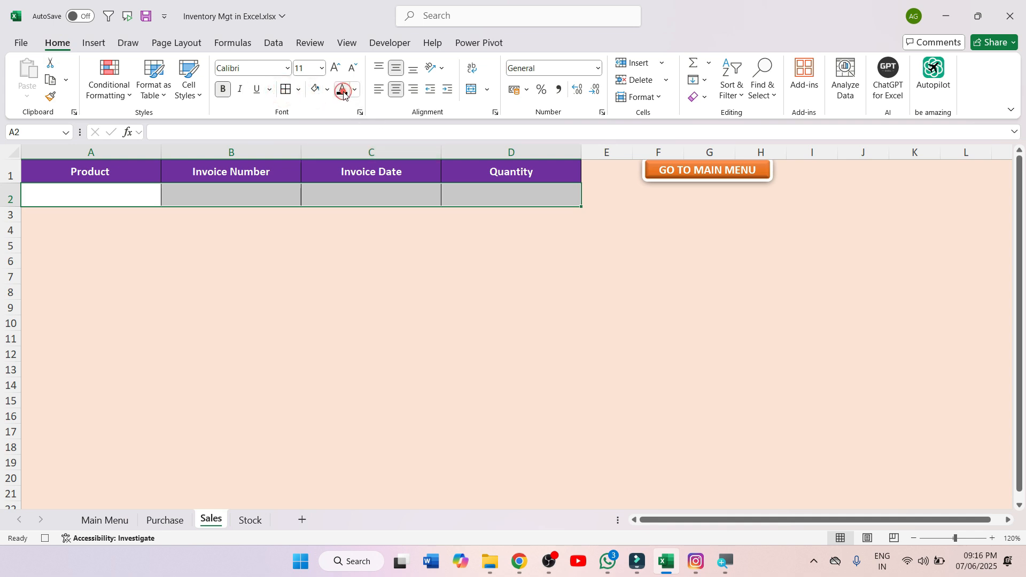
- Copy entry cells D7:D10 from the Main Menu sheet and paste them as transposed values starting at A2 on the Sales sheet
click(104, 520)
drag(285, 283, 287, 329)
key(ctrl+c)
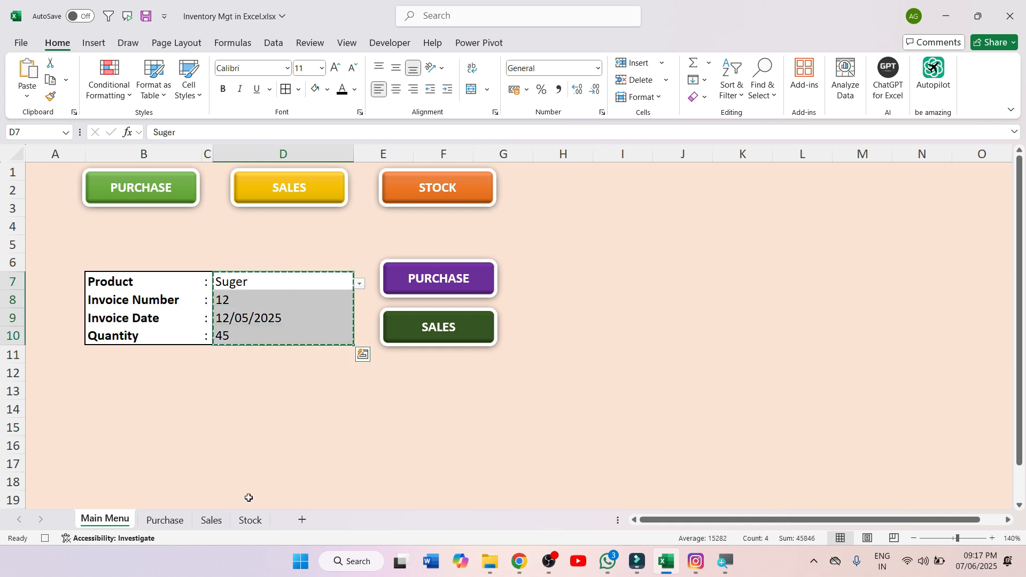
click(210, 520)
click(109, 195)
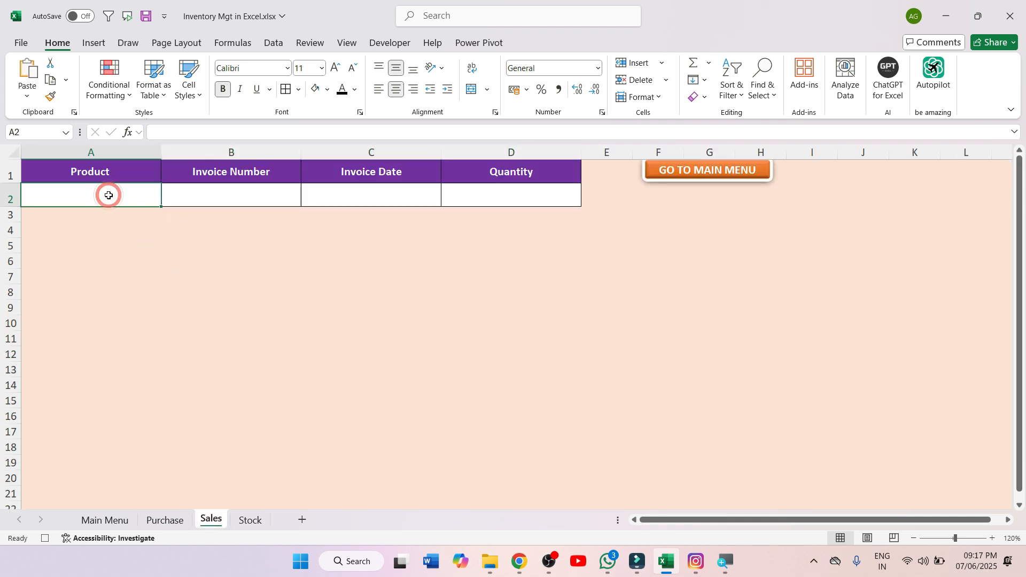
right_click(109, 196)
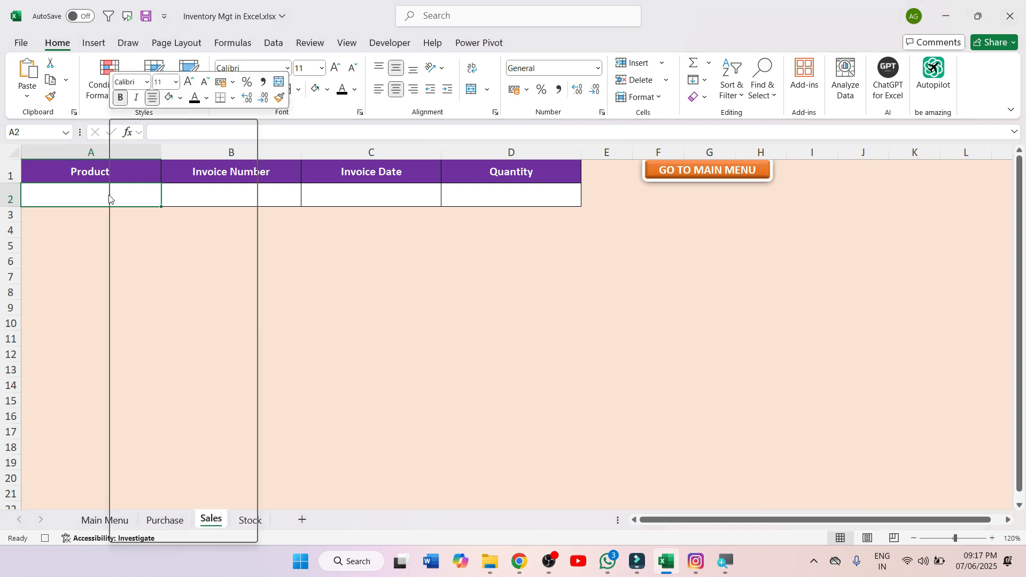
click(141, 232)
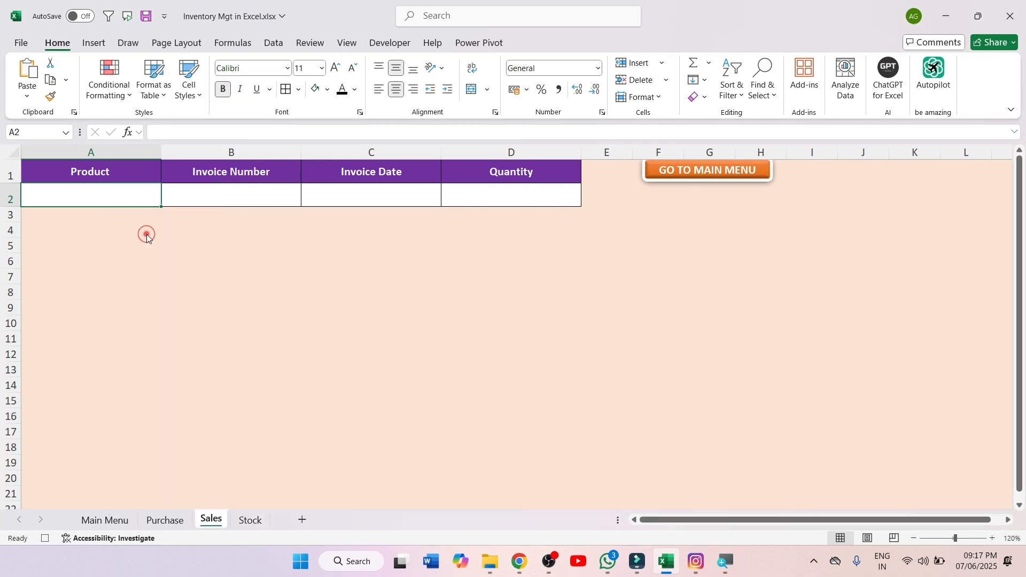
click(41, 209)
click(177, 325)
click(213, 345)
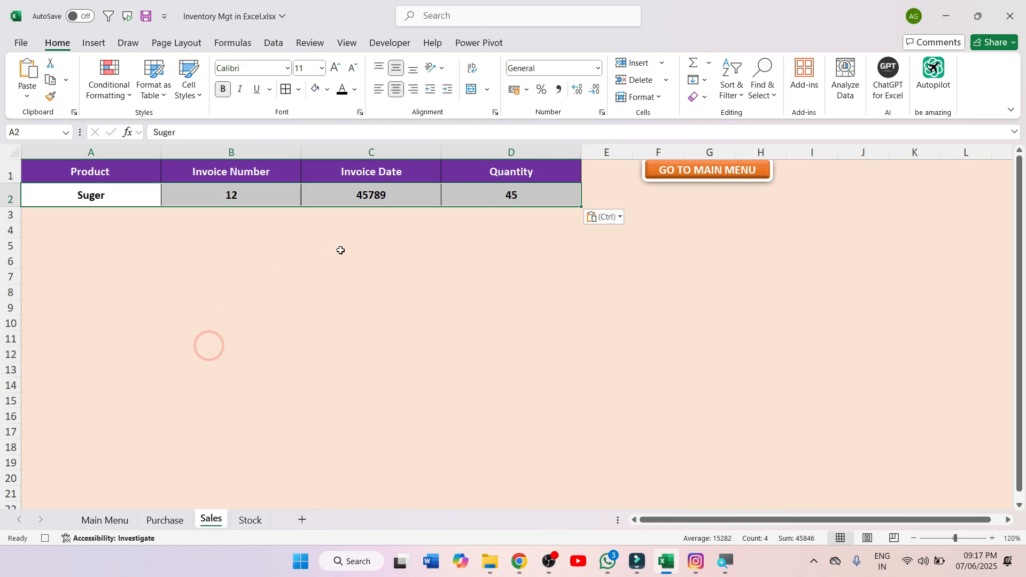
- Format the Invoice Date column on the Sales sheet as Short Date
click(383, 148)
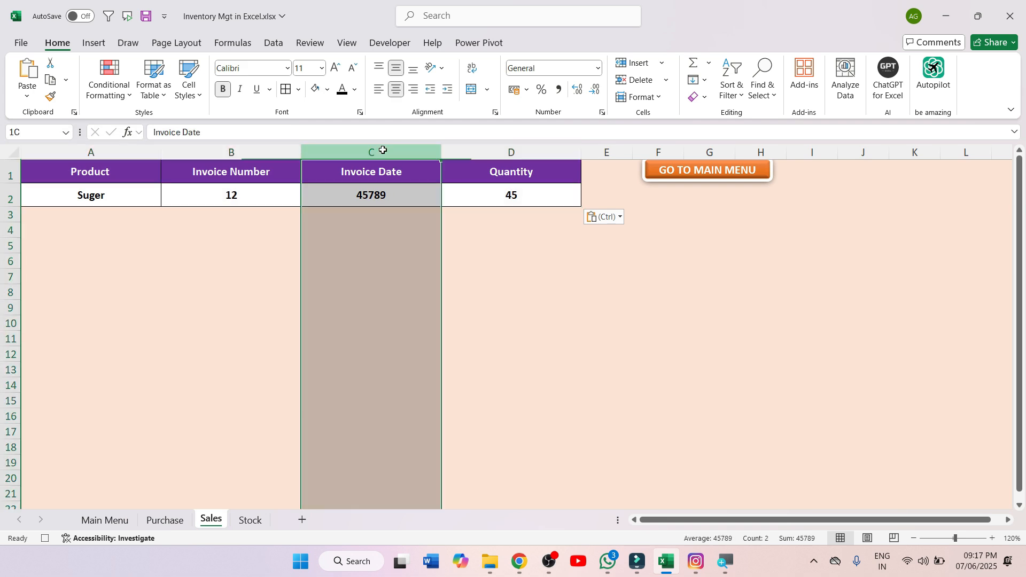
click(598, 68)
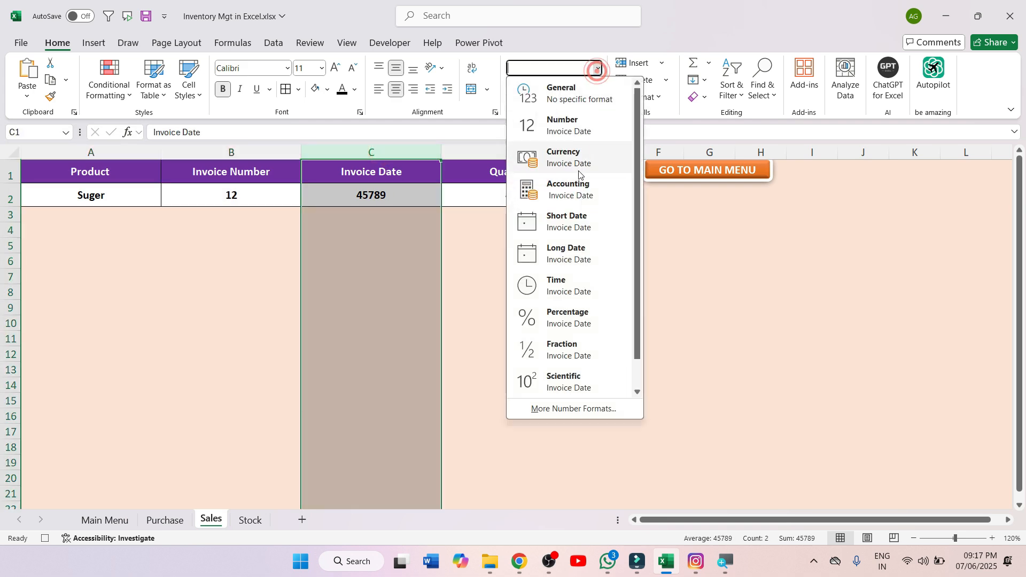
click(571, 225)
click(536, 274)
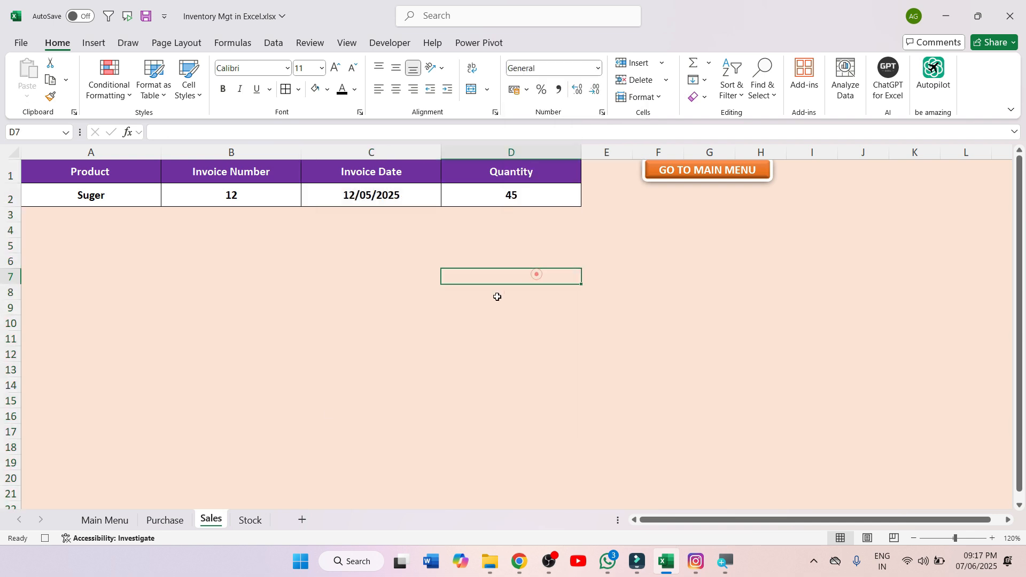
- Clear the Main Menu entry cells D7:D10, select D7 and stop recording the Sales macro
click(106, 520)
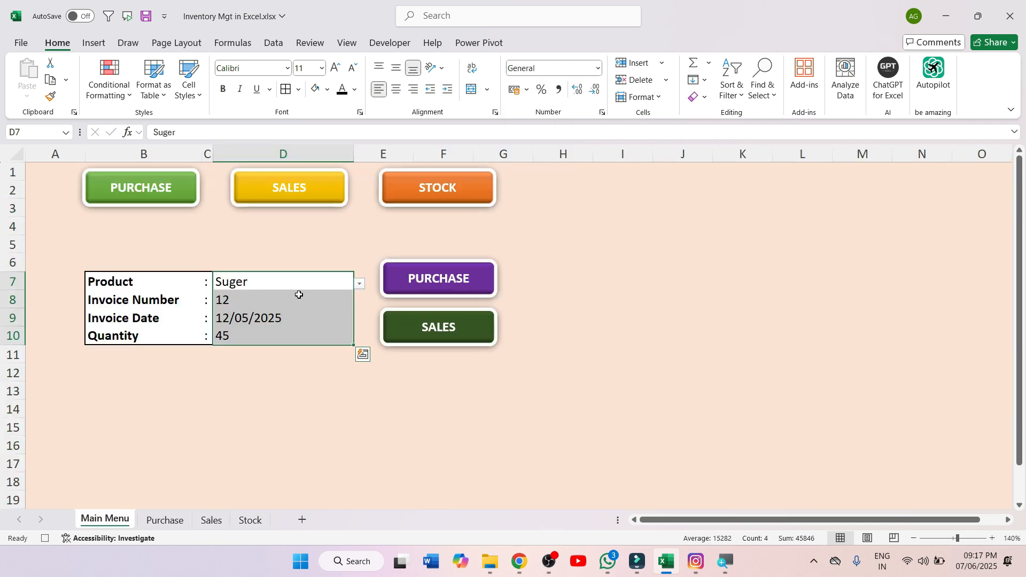
key(Delete)
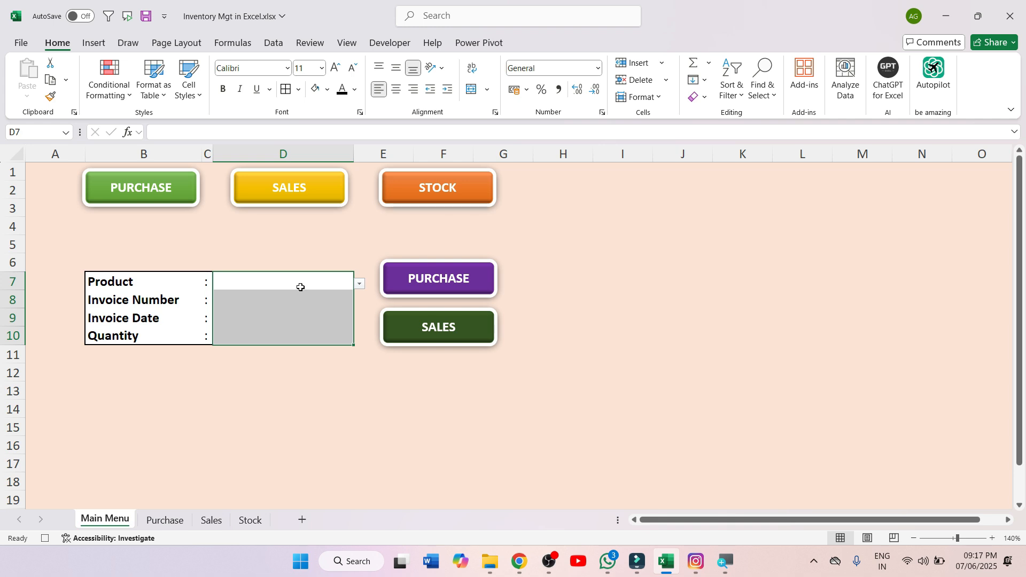
click(294, 282)
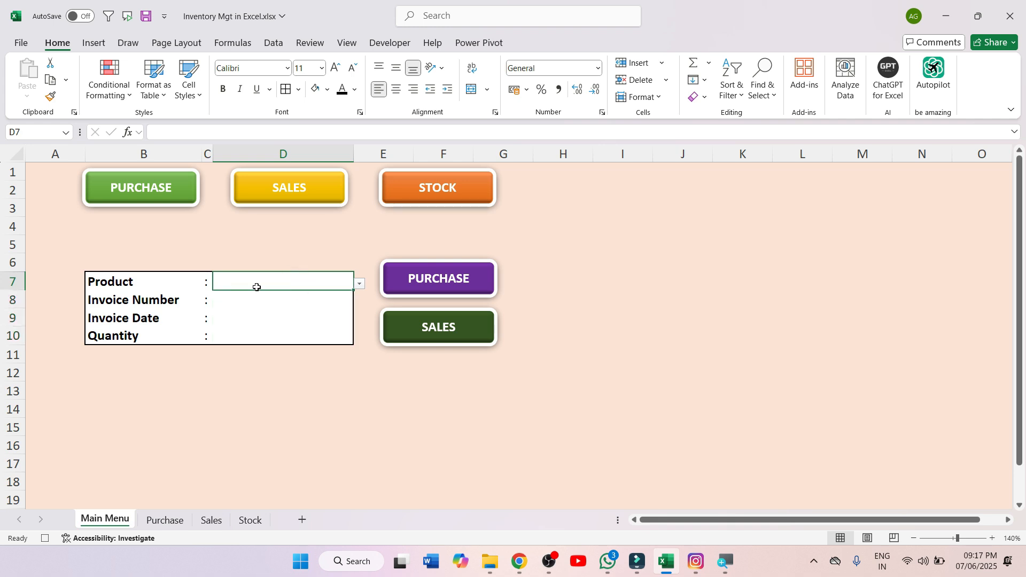
click(390, 42)
click(130, 63)
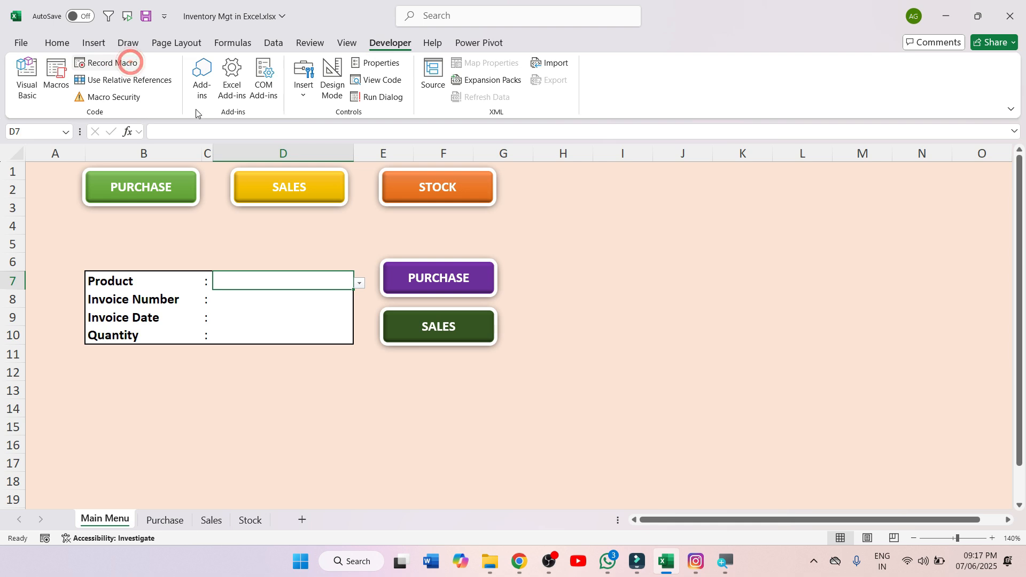
- Assign the Sales macro to the dark green SALES button beside the entry form on the Main Menu sheet
click(496, 409)
right_click(459, 342)
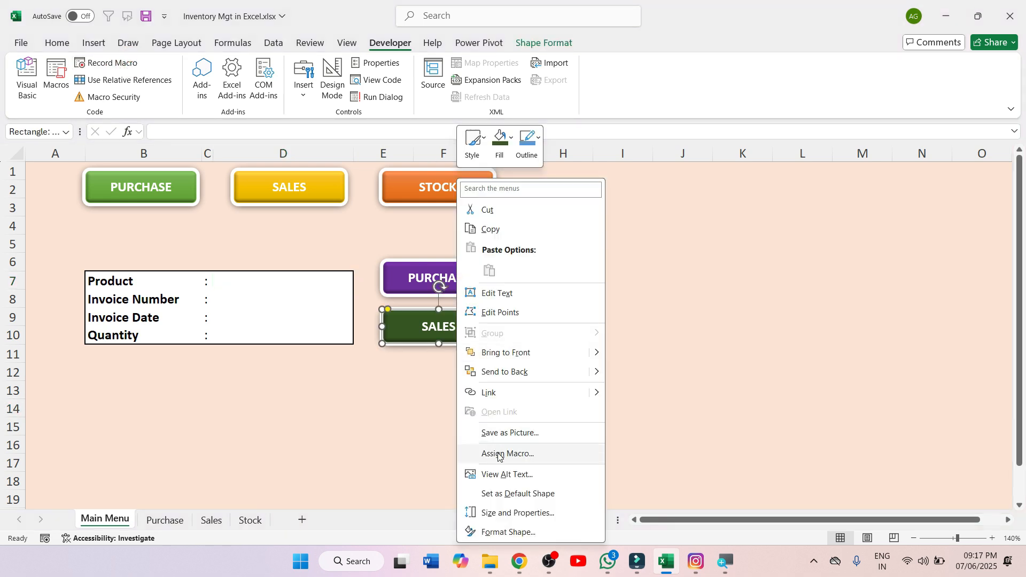
click(498, 454)
click(369, 356)
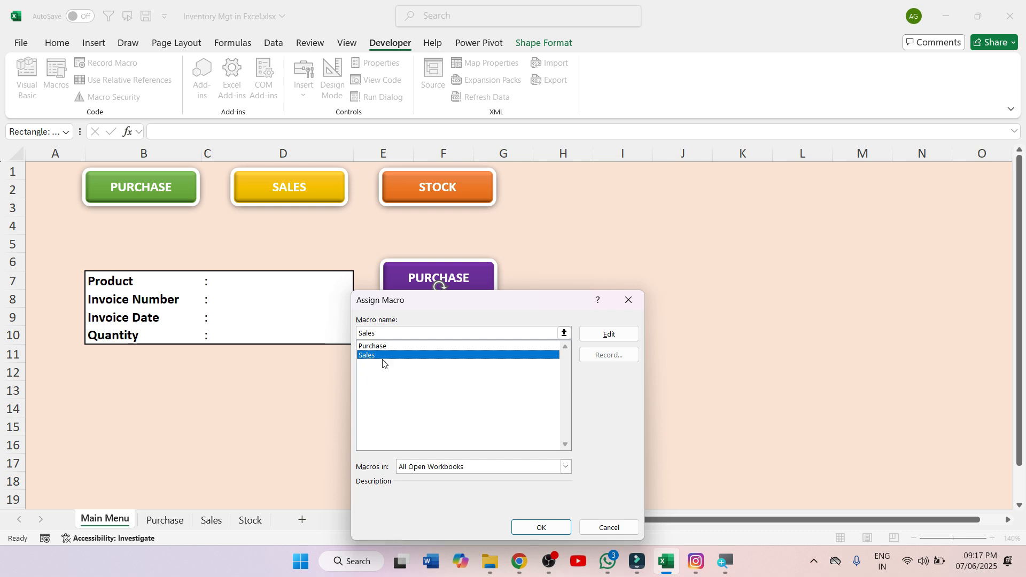
click(538, 528)
click(583, 335)
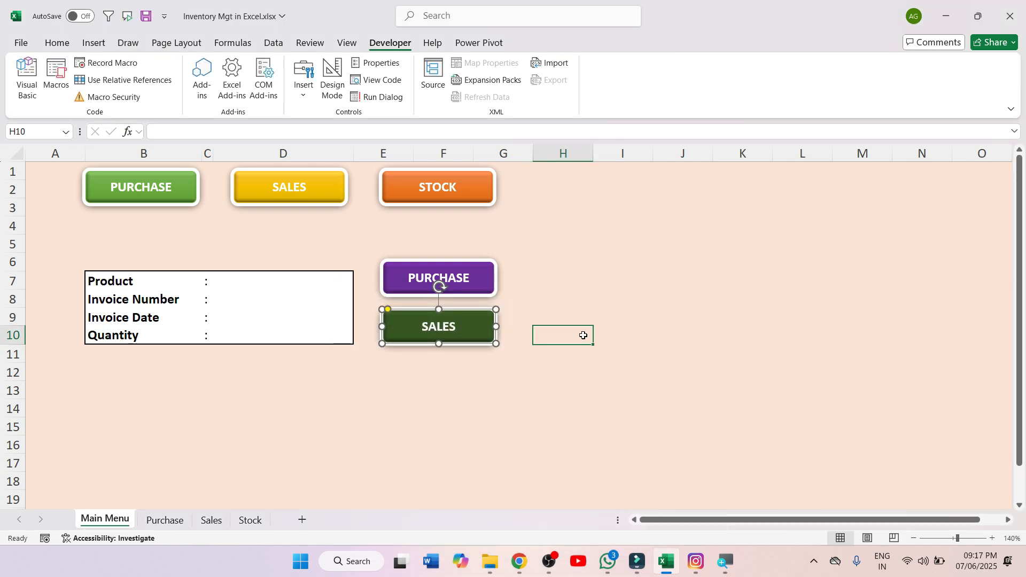
- Fill the entry form with product Rice, invoice number 13, invoice date 15/05/2025 and quantity 450
click(302, 277)
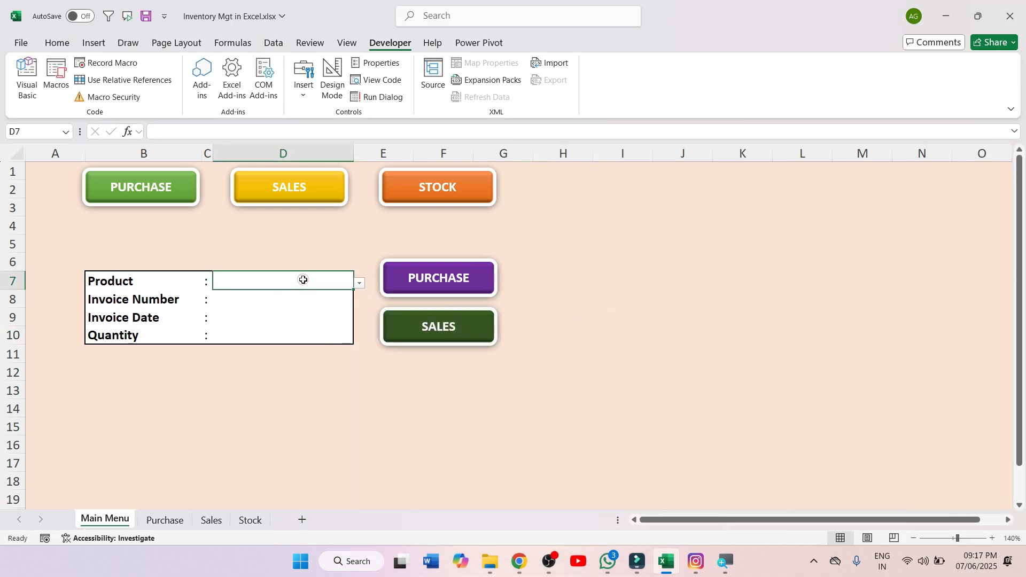
click(360, 283)
click(261, 320)
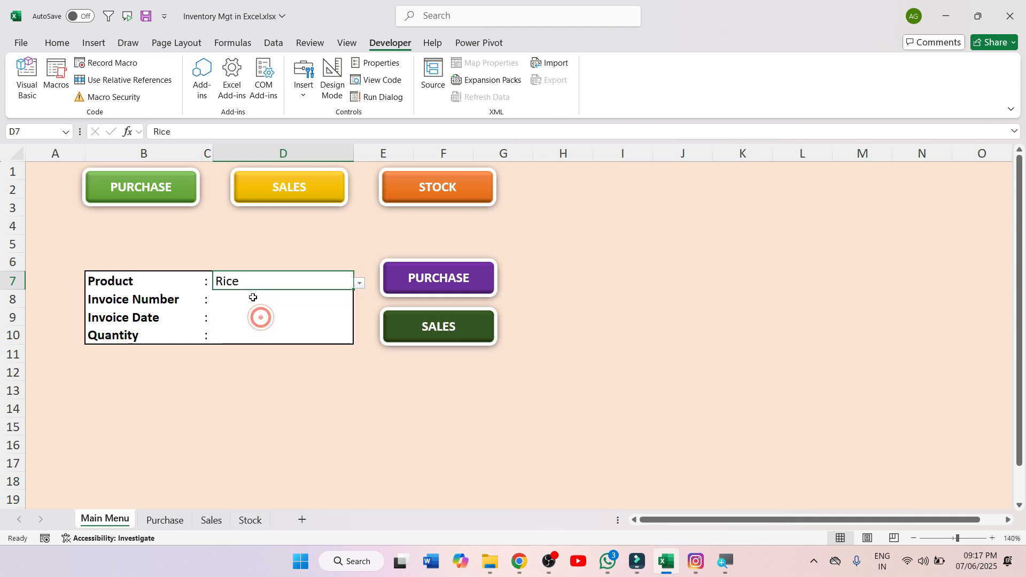
click(249, 300)
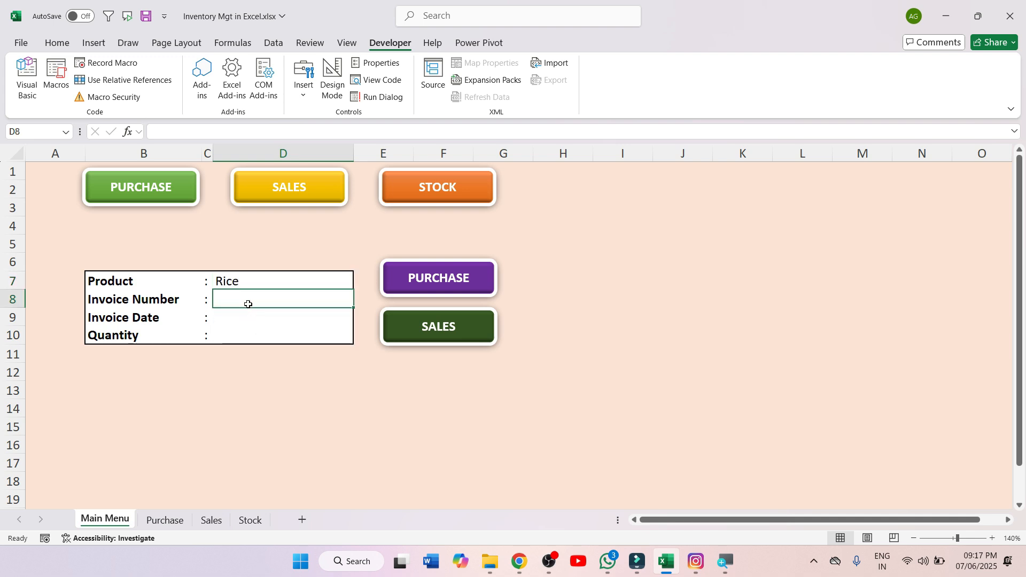
text(13)
key(Return)
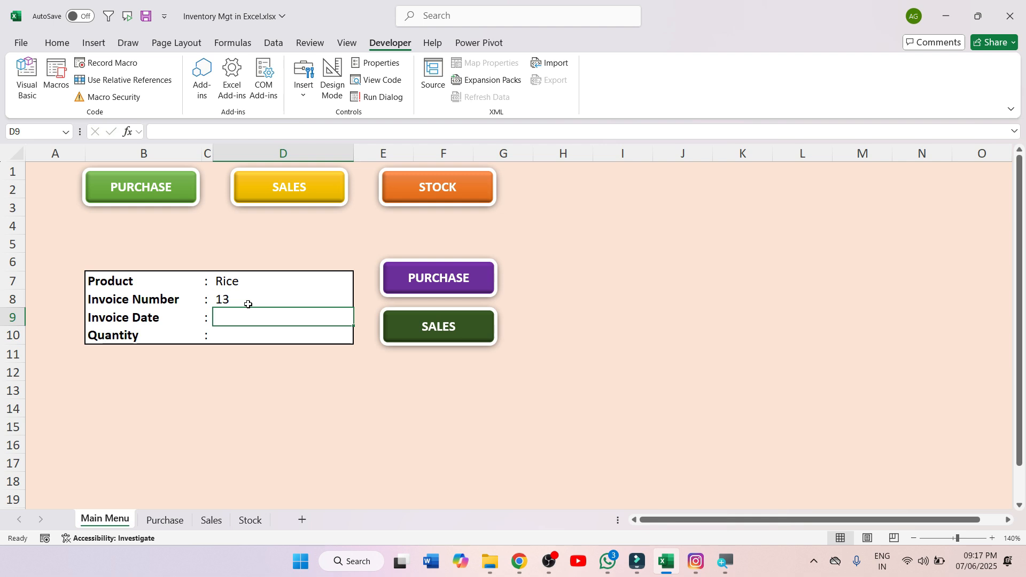
text(15/05/2025)
key(Return)
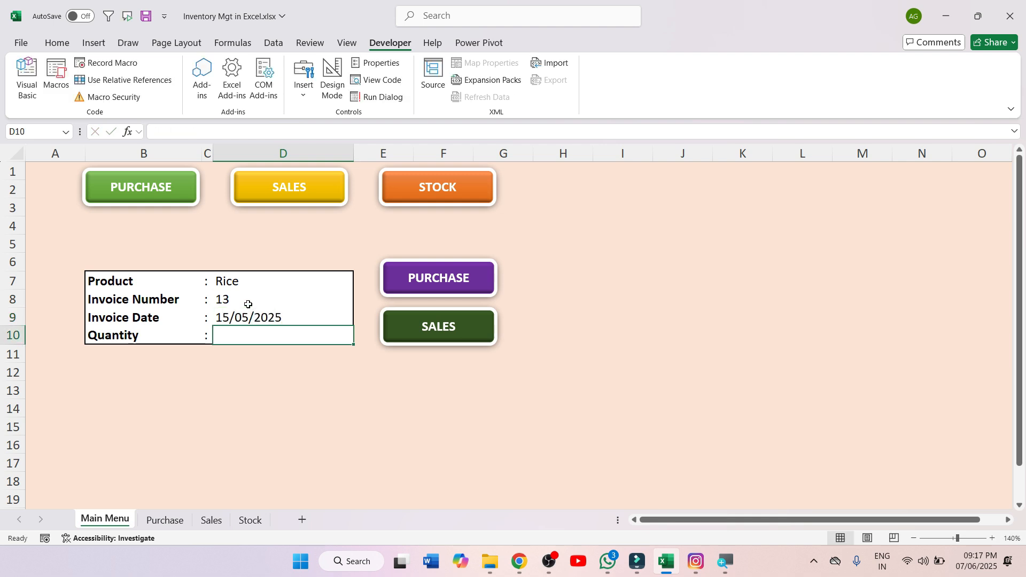
text(450)
key(Return)
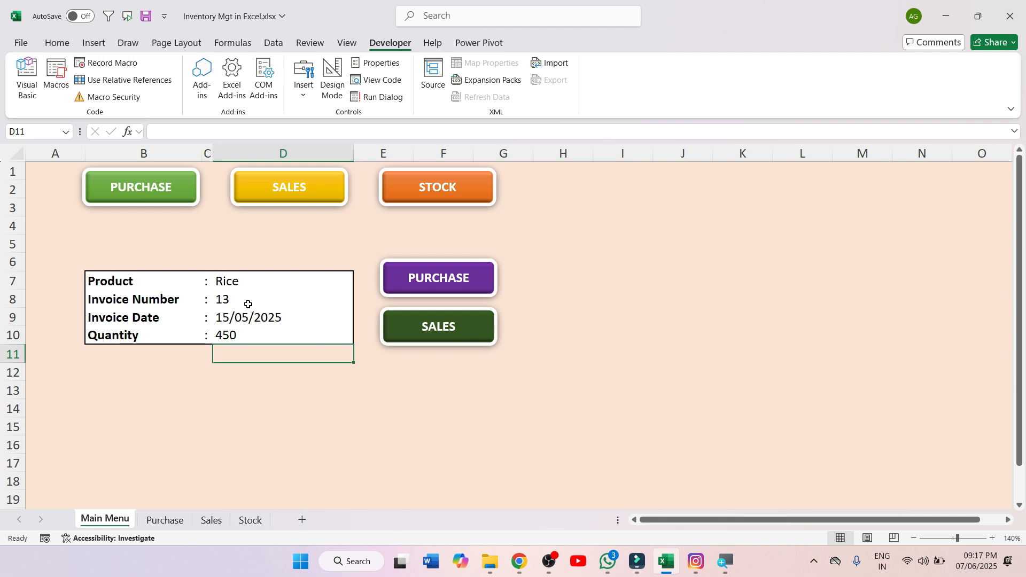
- Record the Rice entry as a purchase and check its row on the Purchase sheet, returning to the Main Menu sheet
click(463, 287)
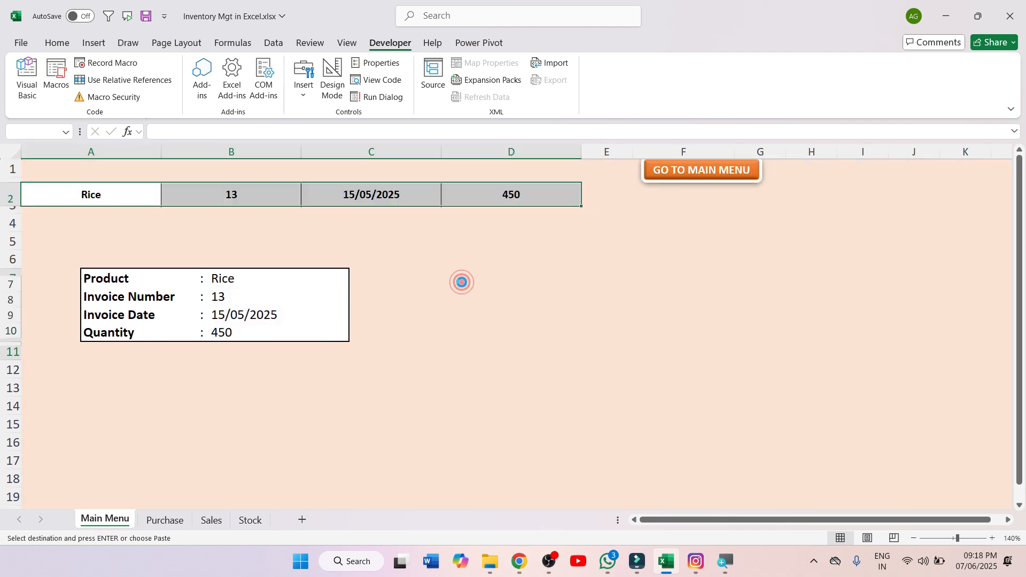
click(164, 520)
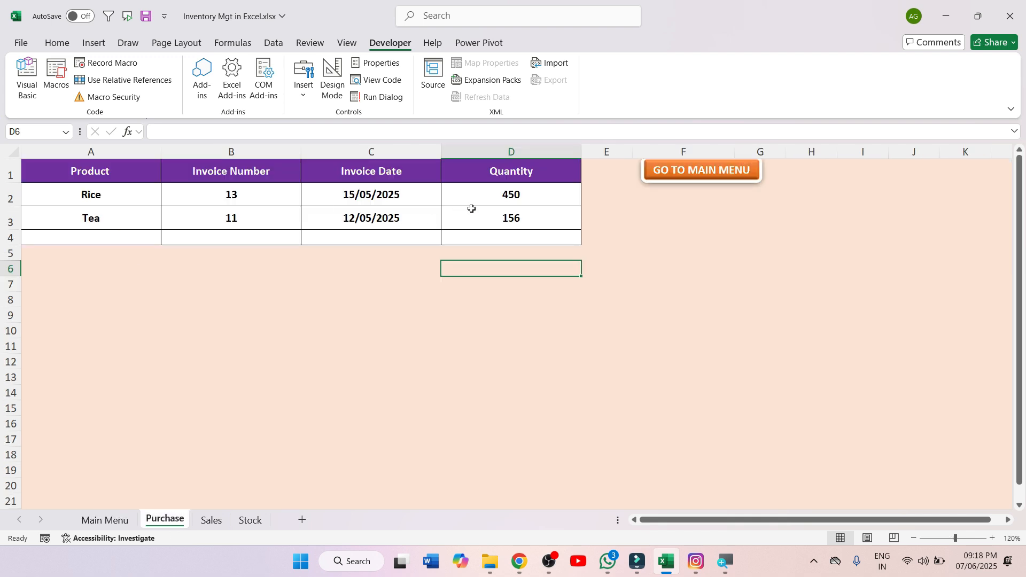
click(114, 520)
- Fill the entry form with product Dry Fruits, invoice number 156, invoice date 16/05/2025 and quantity 456
click(359, 283)
click(306, 327)
click(296, 301)
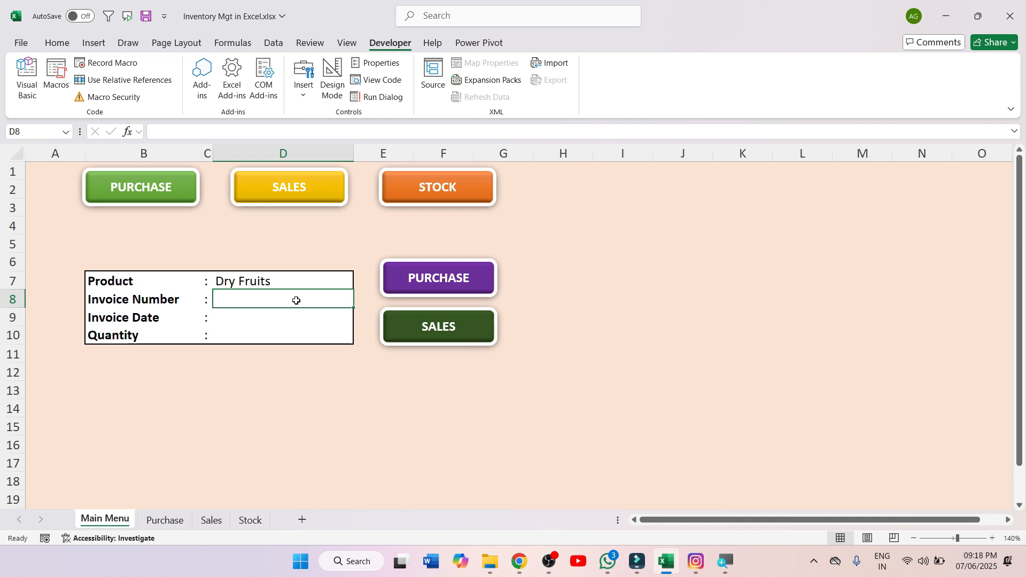
text(156)
key(Return)
text(16/05/2025)
key(Return)
text(456)
key(Return)
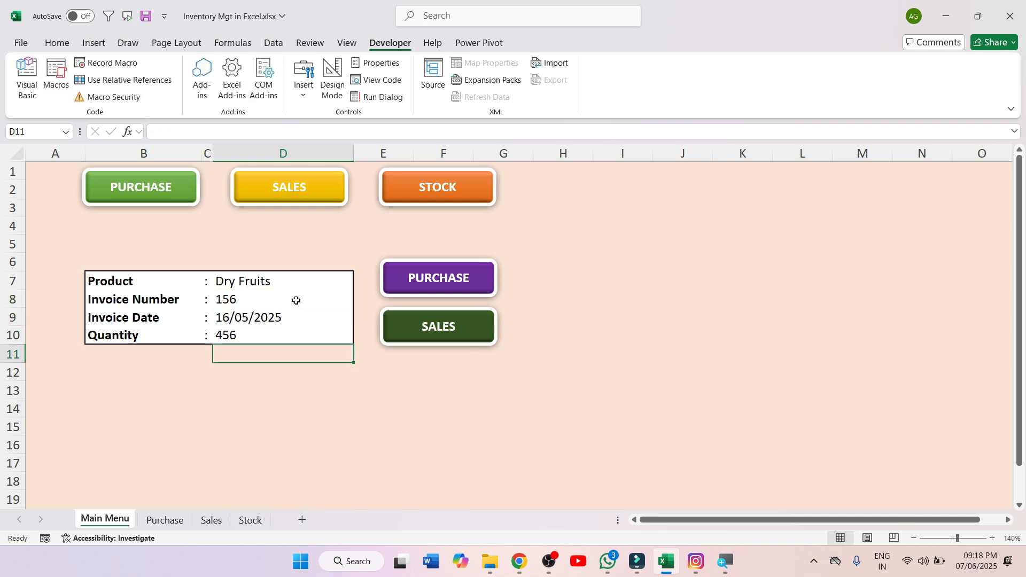
- Fill the entry form with product Dry Fruits, invoice number 45, invoice date 18/05/2025 and quantity 50
click(360, 284)
click(264, 296)
click(259, 298)
text(45)
key(Return)
text(18/05/2025)
key(Return)
text(50)
click(263, 394)
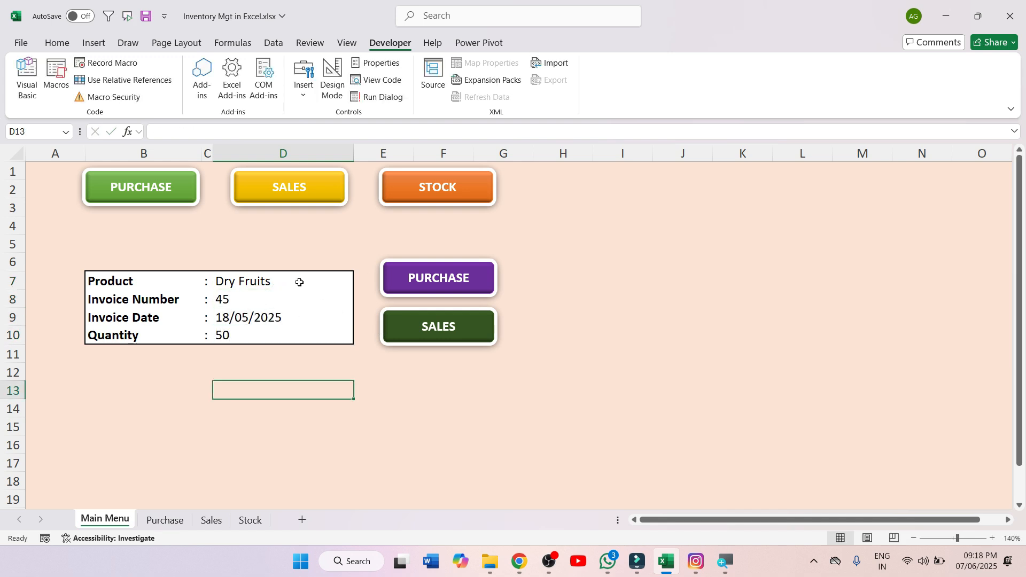
- Record the Dry Fruits entry as a sale and check the Sales sheet, returning to the Main Menu sheet
click(426, 337)
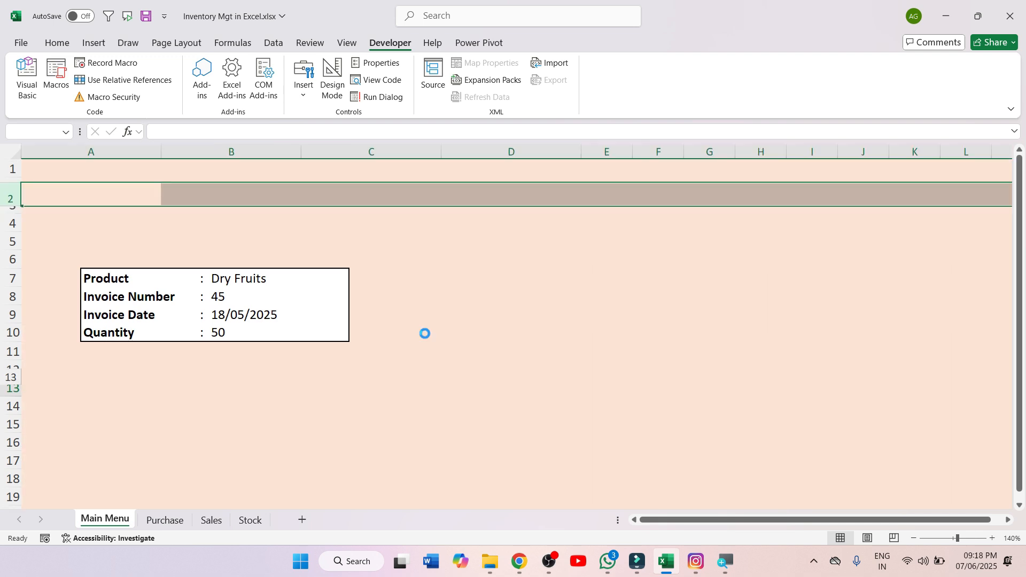
click(211, 520)
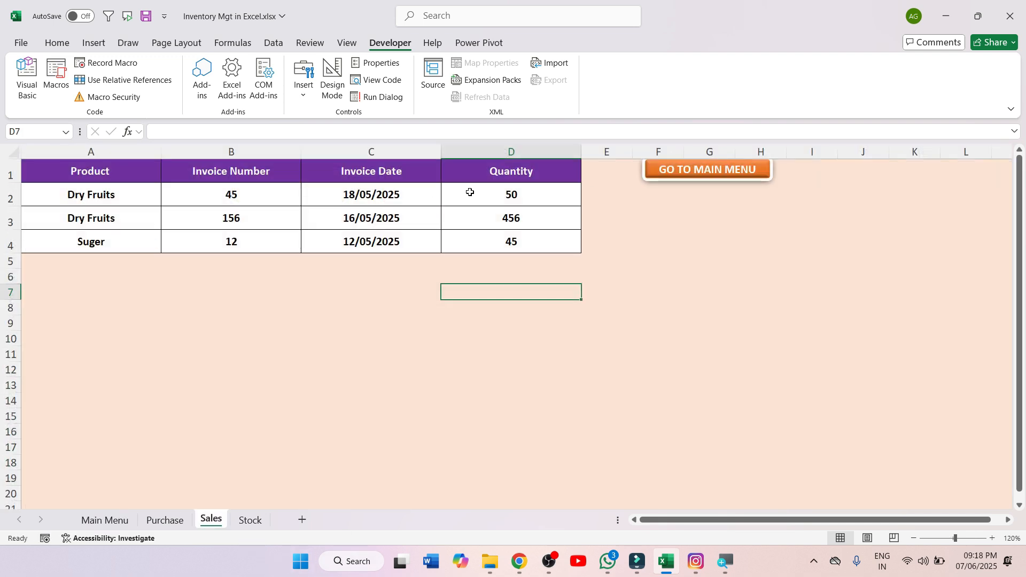
click(115, 521)
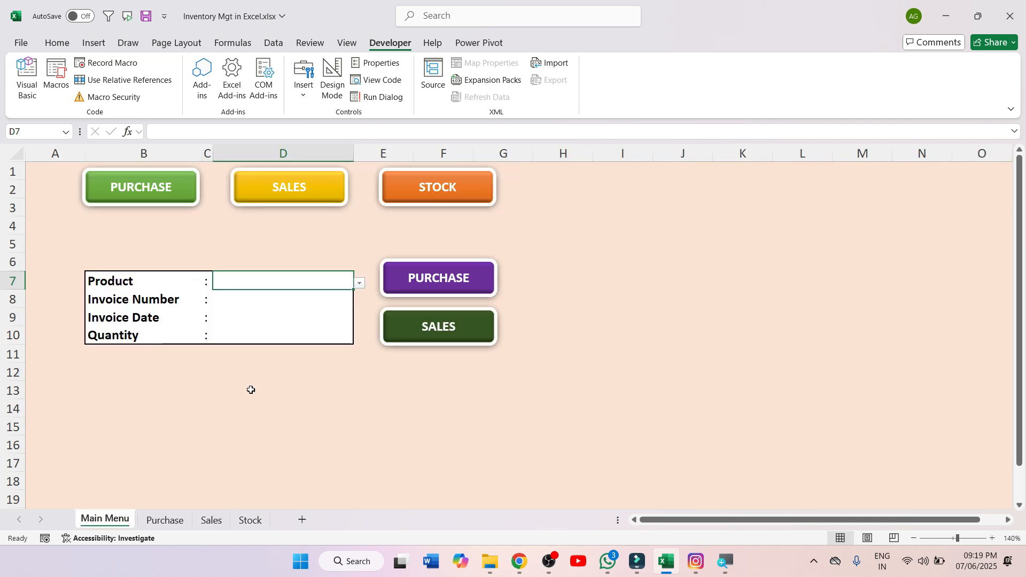
- Enter Dry Fruits with invoice number 12, invoice date 16/05/2025 and quantity 60 in the form and record it as a purchase
click(360, 284)
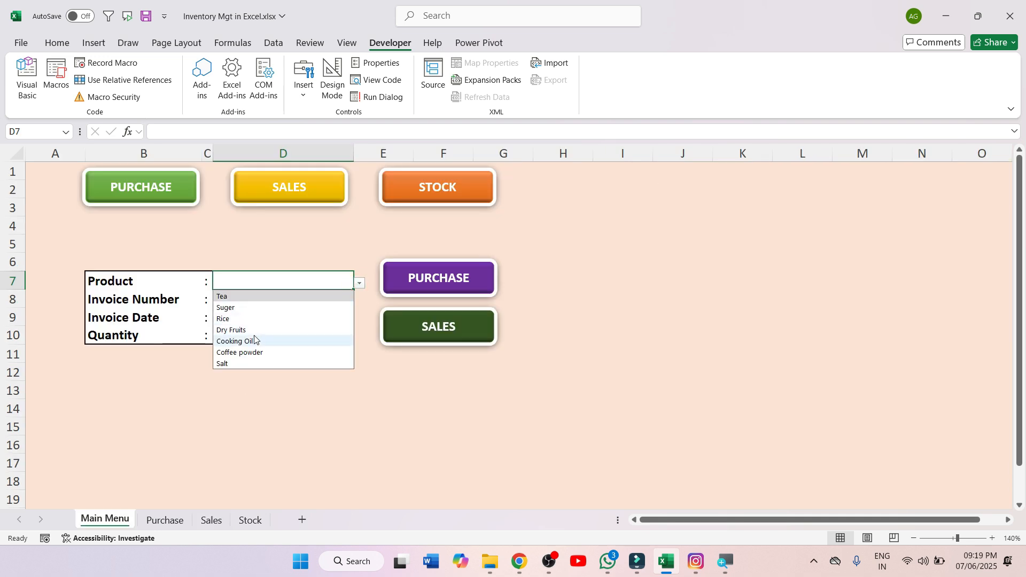
click(237, 328)
click(258, 293)
text(12)
key(Return)
text(16/06/)
key(BackSpace)
key(BackSpace)
key(BackSpace)
key(BackSpace)
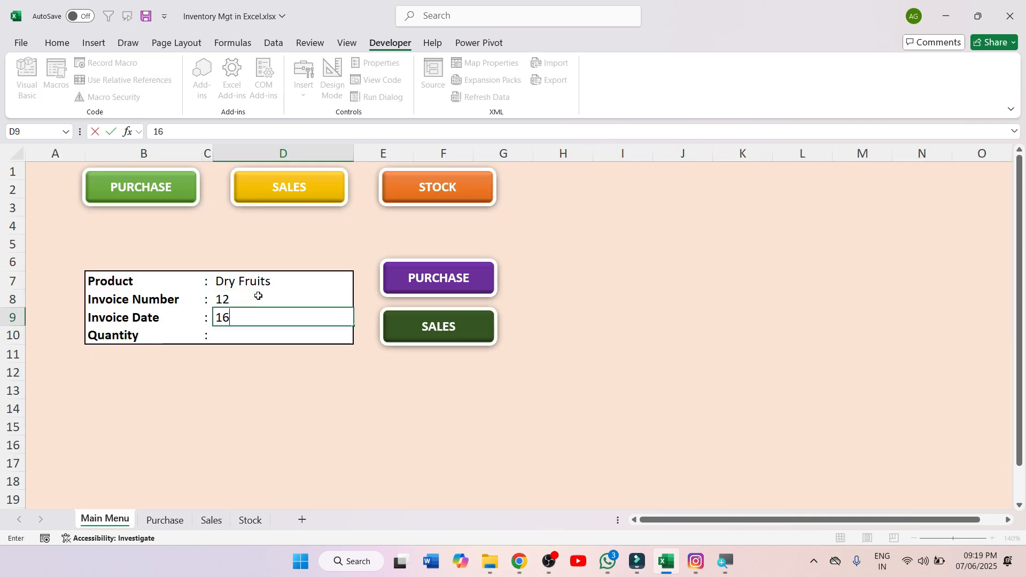
text(/05/2025)
key(Return)
text(60)
click(433, 279)
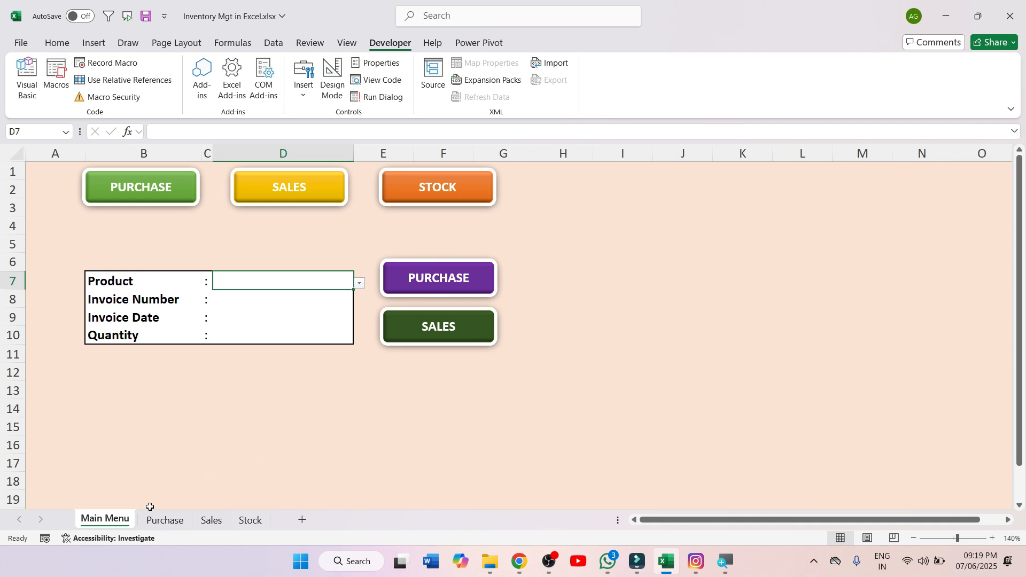
- Compare the recorded rows on the Purchase and Sales sheets with the Stock sheet, ending on the Main Menu sheet
click(164, 520)
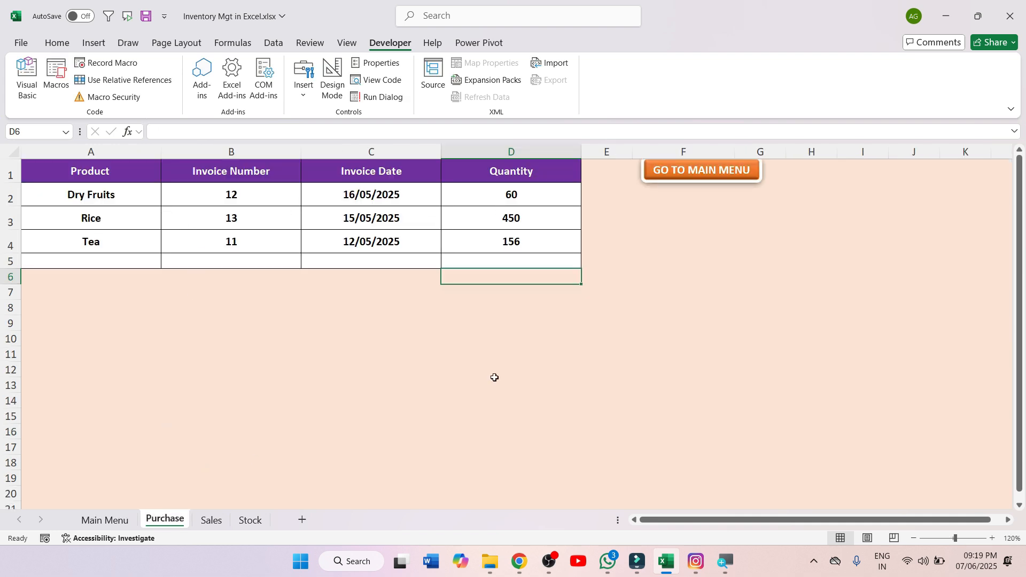
click(211, 520)
click(105, 520)
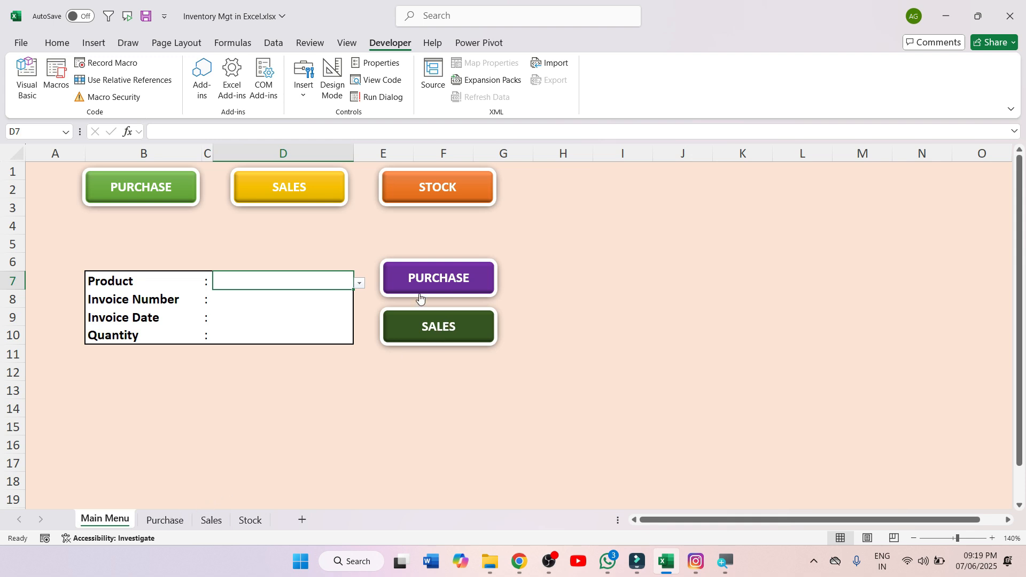
click(166, 520)
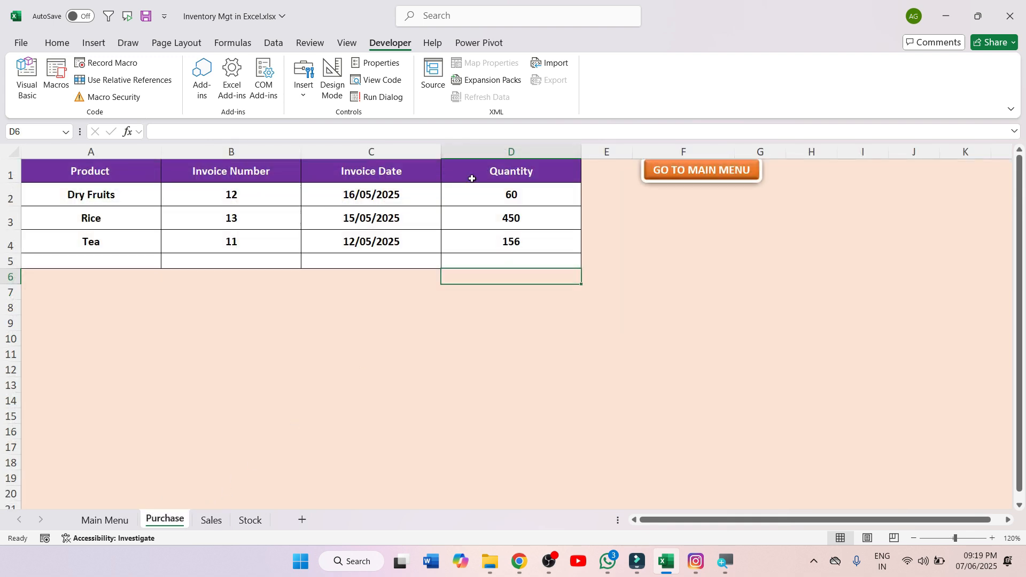
click(212, 520)
click(166, 520)
click(250, 520)
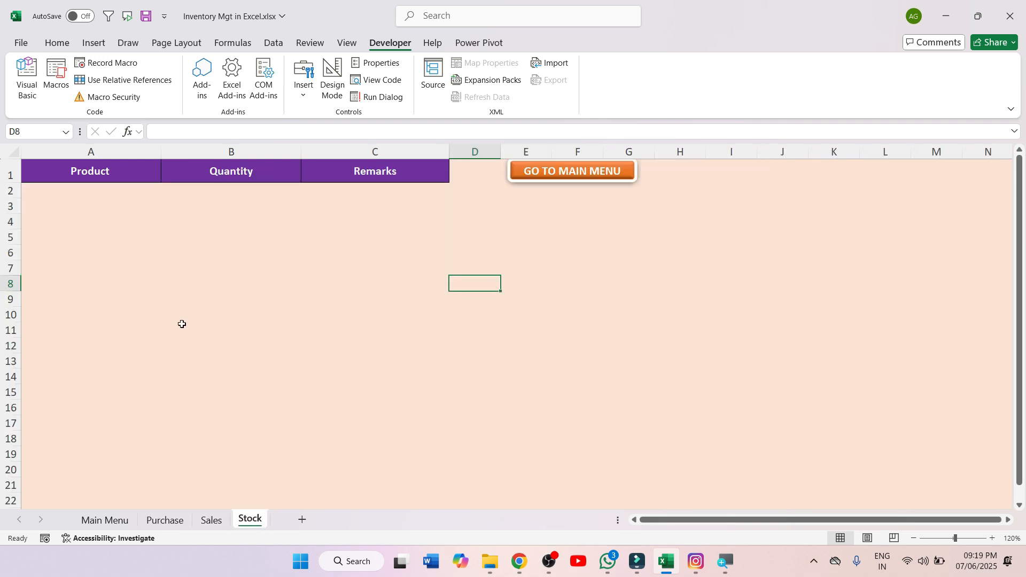
click(107, 520)
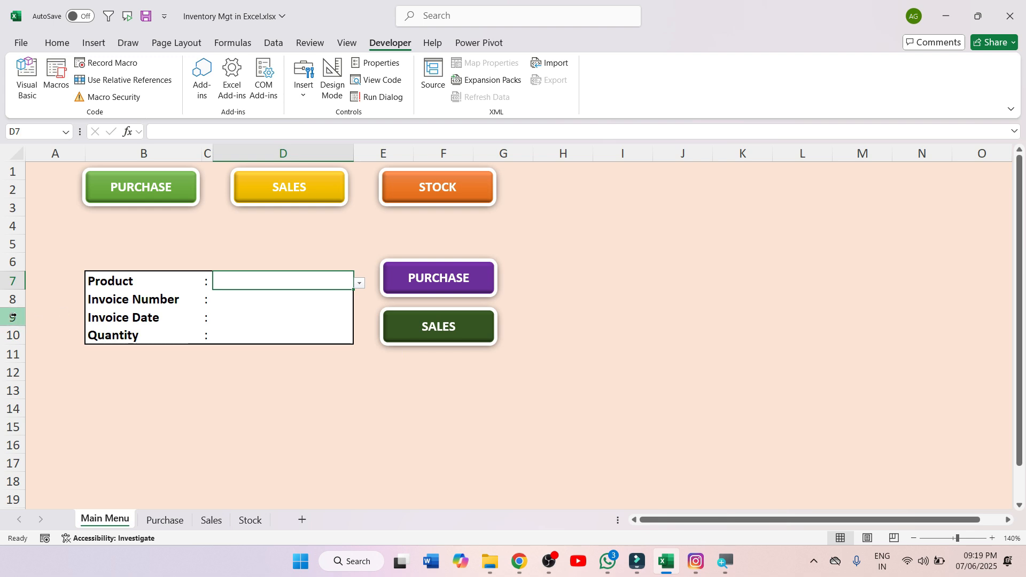
- Copy the hidden product list in cells O8:O14 of the Main Menu sheet
click(57, 302)
key(Right)
key(Right)
key(Right)
key(Right)
key(Right)
key(Right)
key(Right)
key(Right)
key(Right)
key(Right)
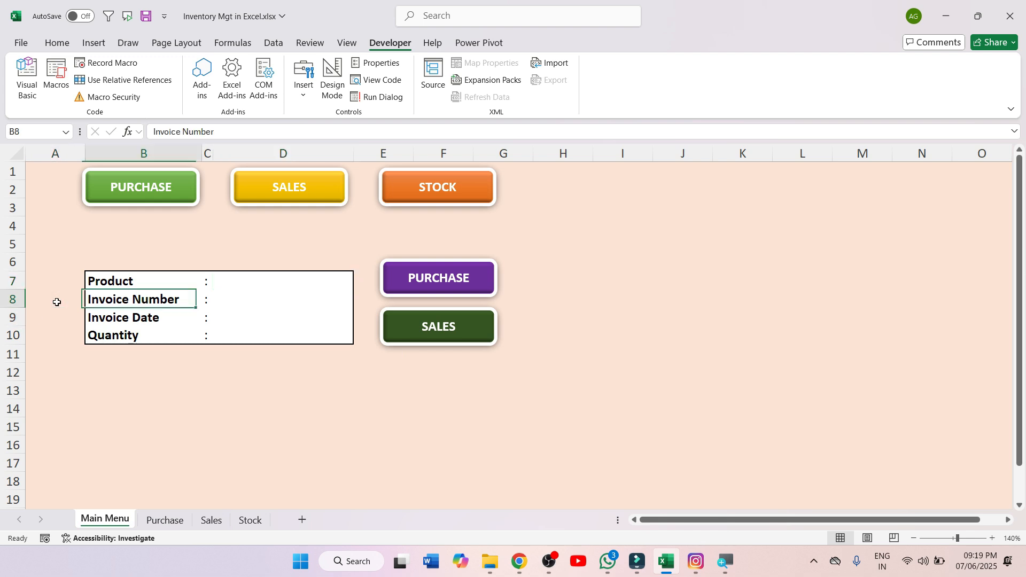
key(Right)
key(Right)
key(Right)
key(Right)
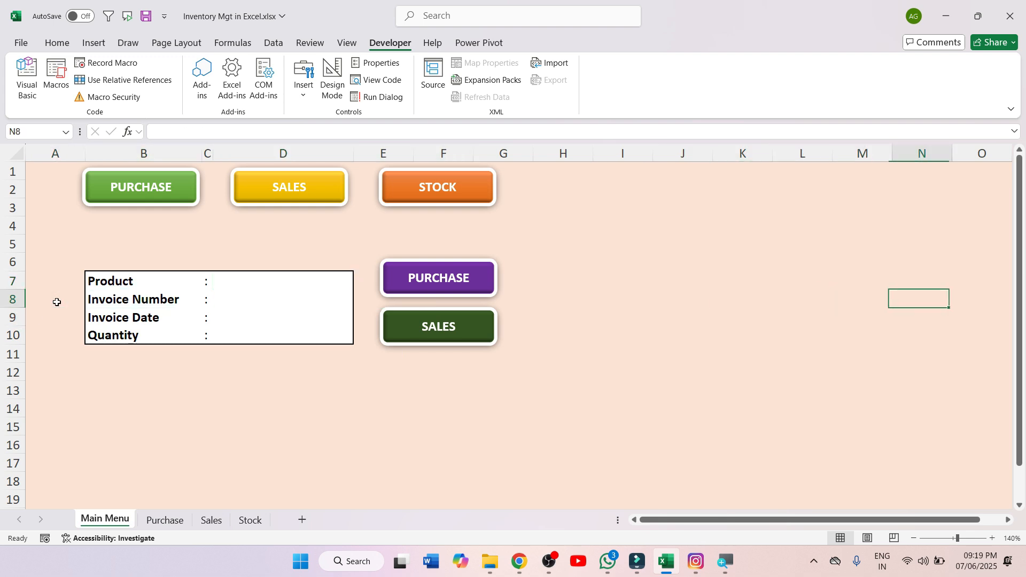
key(shift+Down)
key(shift+Down)
key(shift+Down)
key(shift+Down)
key(shift+Down)
key(shift+Down)
key(shift+Down)
key(shift+Down)
key(shift+Down)
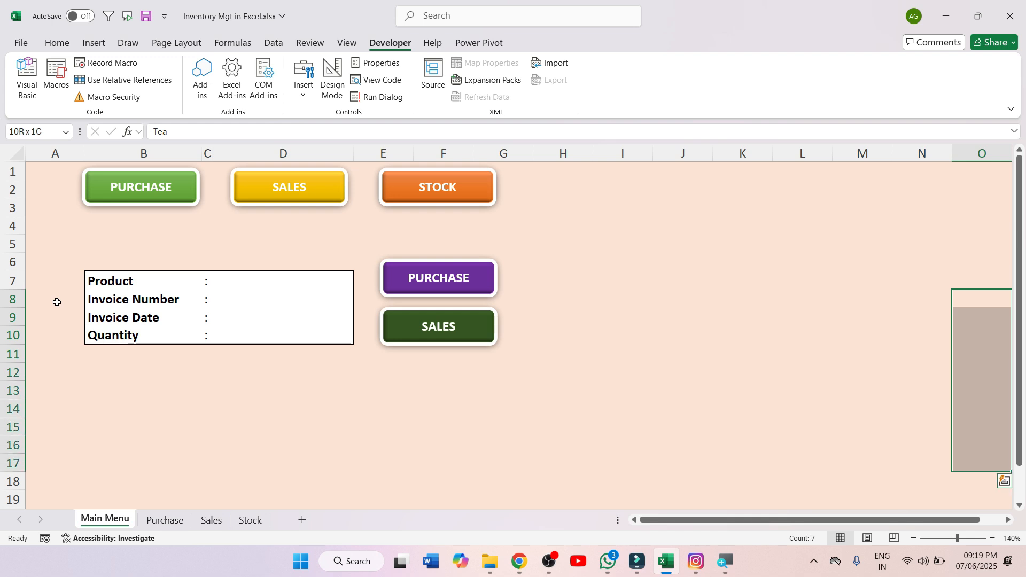
key(shift+Up)
key(shift+Up)
key(shift+Up)
key(ctrl+c)
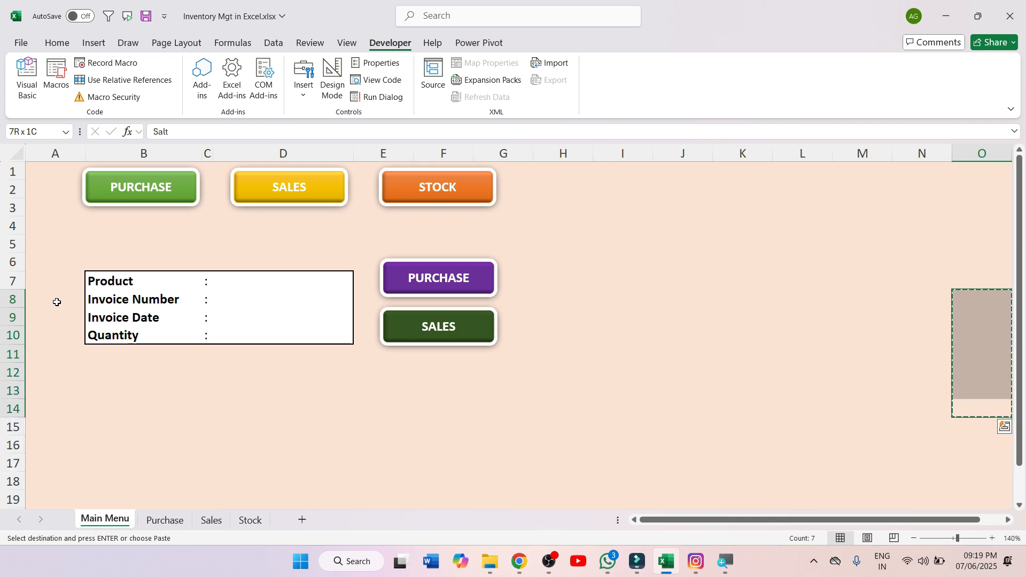
- Paste the copied product list into the Product column of the Stock sheet, starting at cell A2
click(247, 520)
click(76, 191)
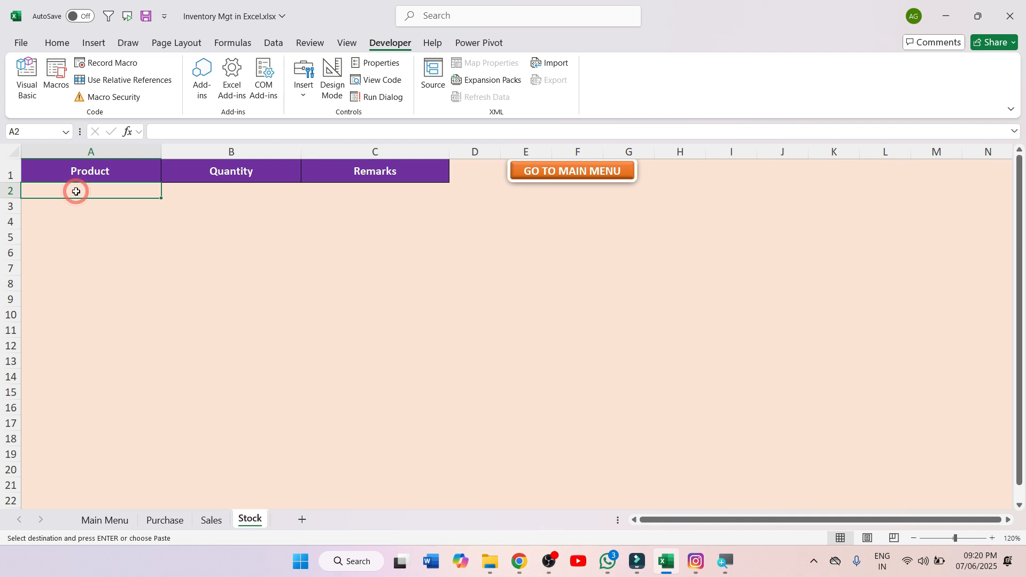
key(ctrl+v)
- Format Stock cells A2:C9 with a white fill, black font and borders around every cell
drag(76, 191, 339, 295)
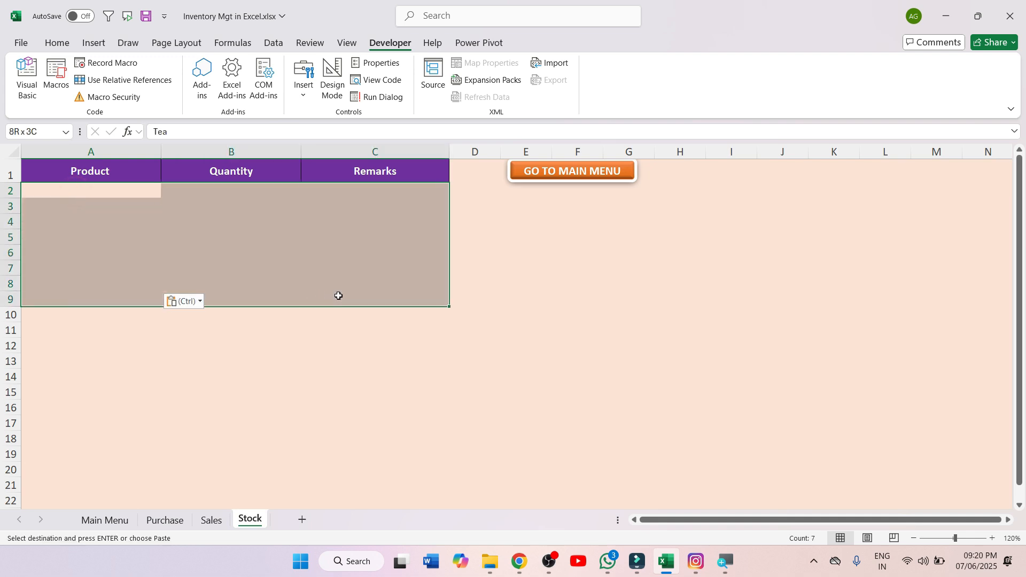
click(63, 41)
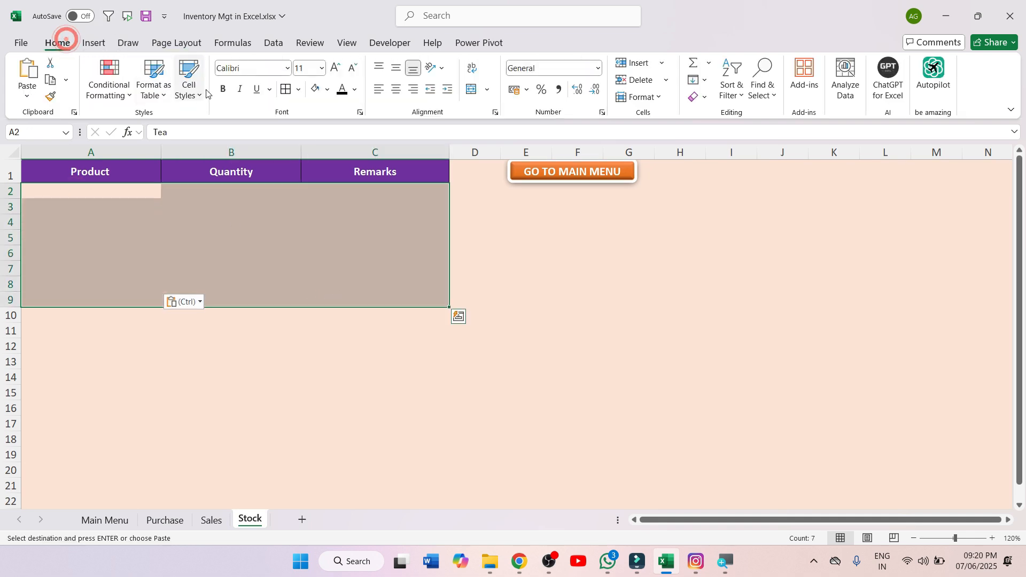
click(316, 91)
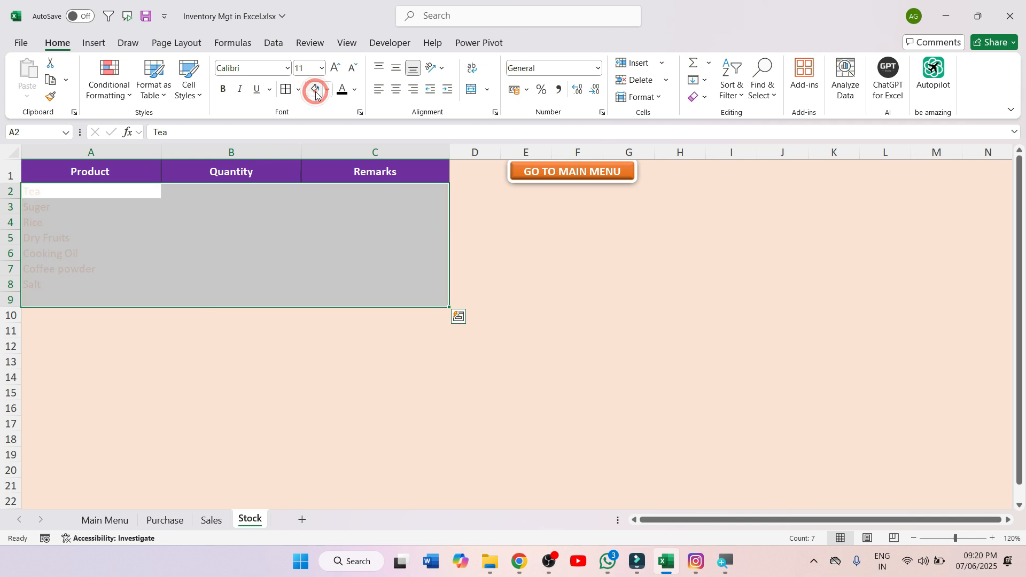
click(342, 90)
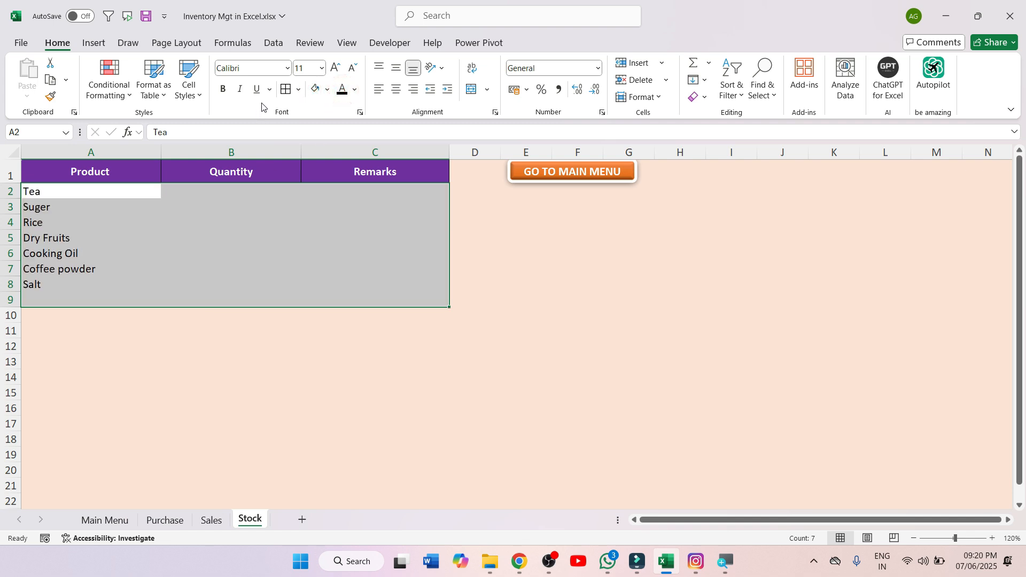
click(286, 90)
- Center the product names in cells A2:A9 of the Stock sheet
drag(126, 193, 119, 298)
click(396, 89)
click(519, 237)
- Start a SUMIF formula in cell B2 of the Stock sheet with Purchase!A:D as its range
click(262, 193)
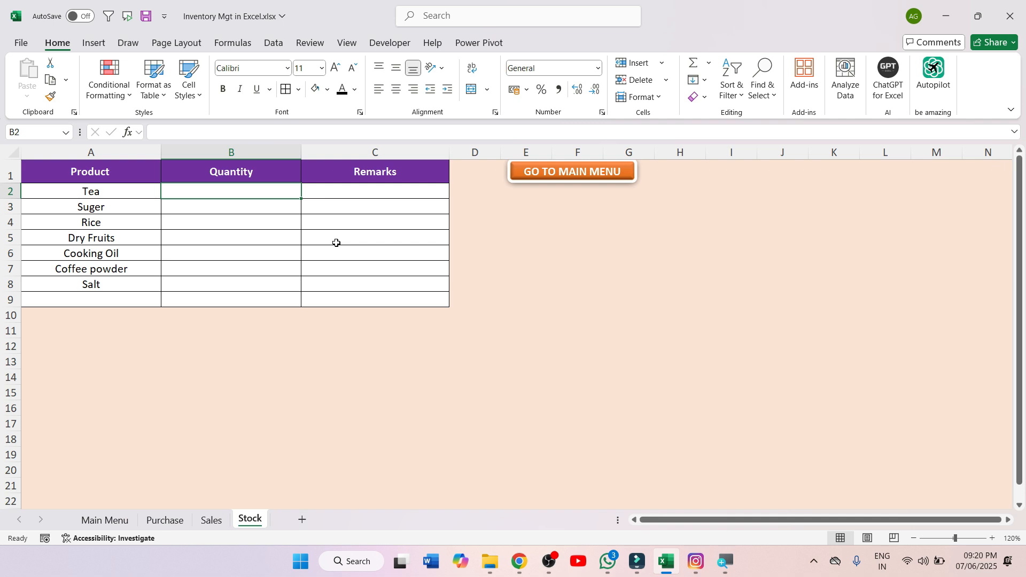
text(=sum)
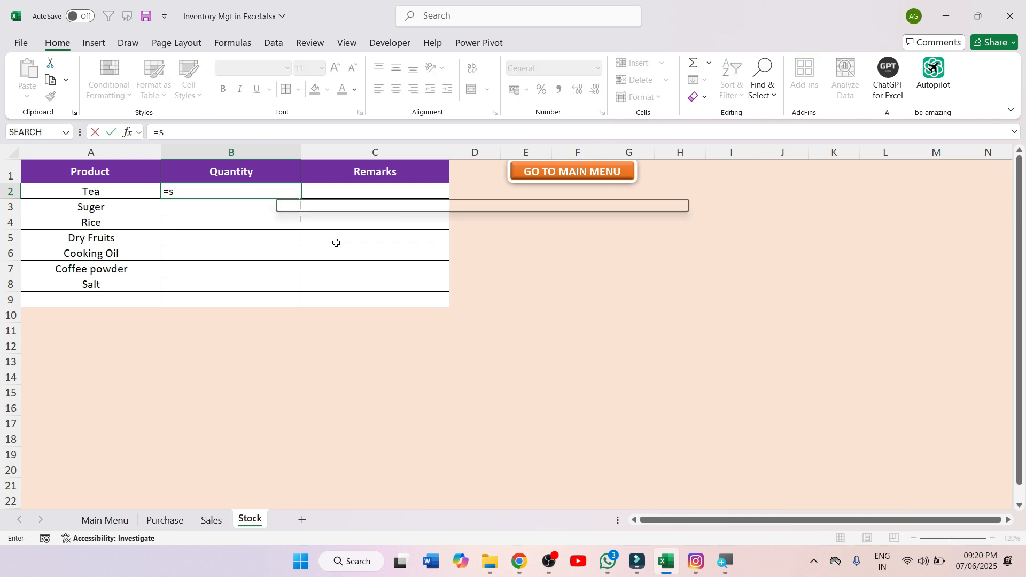
key(Down)
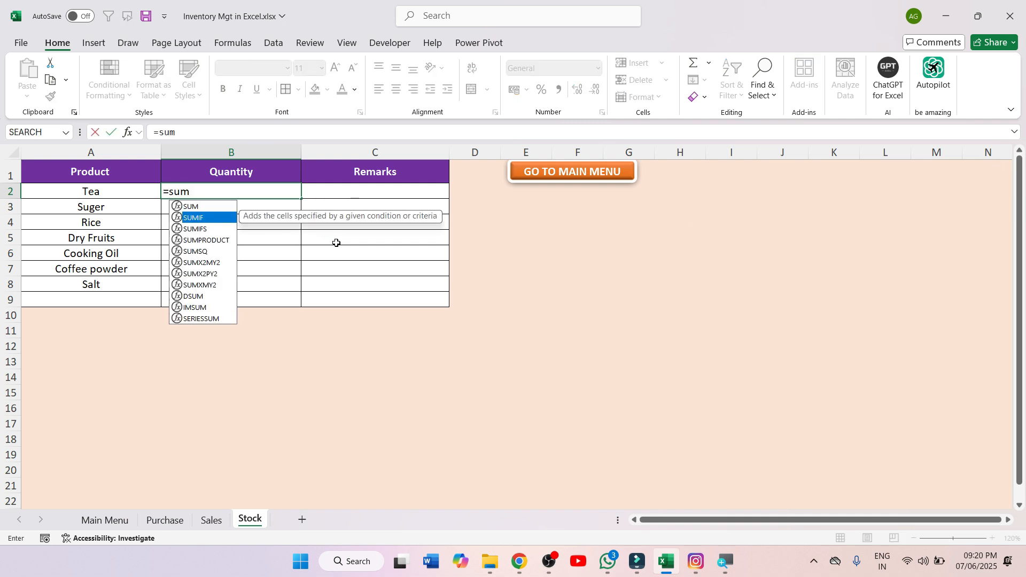
key(Tab)
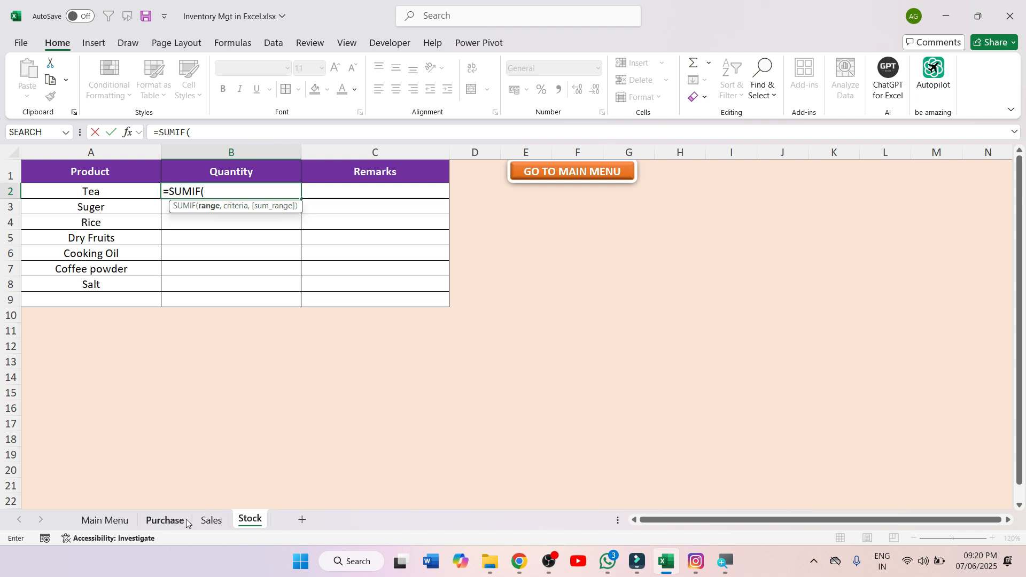
click(165, 520)
drag(121, 152, 508, 152)
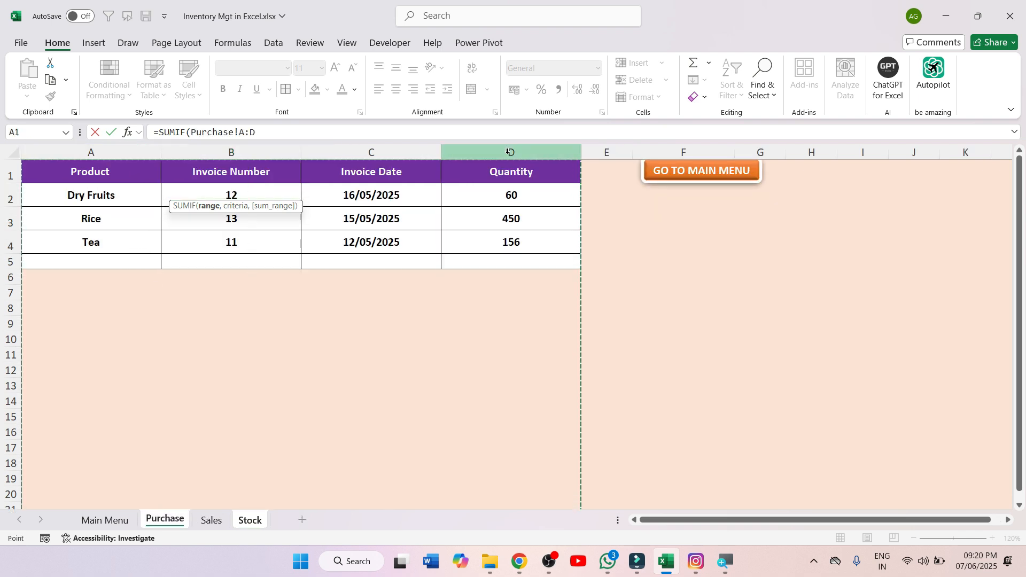
- Complete the SUMIF formula in Stock cell B2 with Stock!A2 as the criteria and Purchase!D:D as the sum range
text(,Stock!)
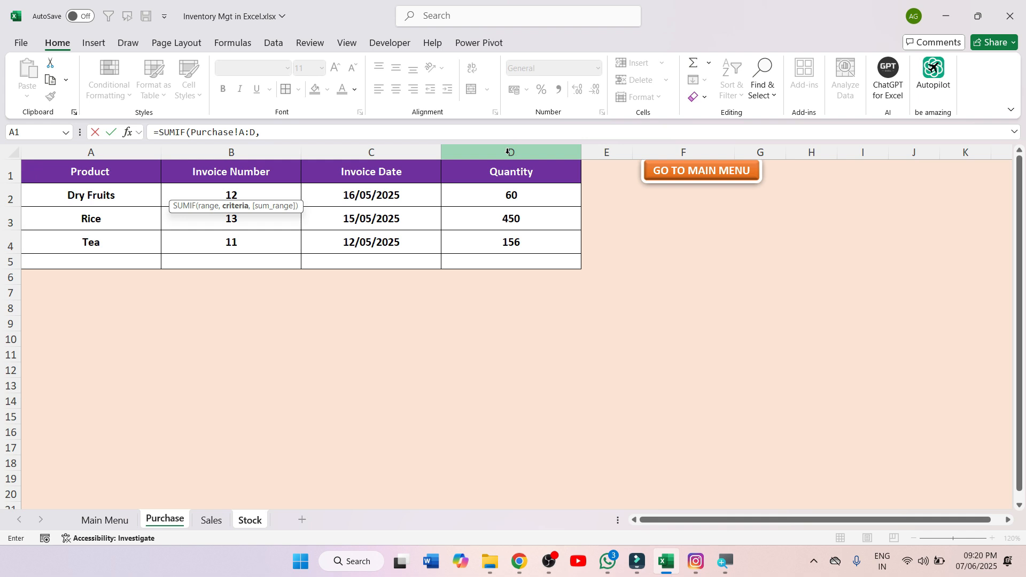
click(250, 521)
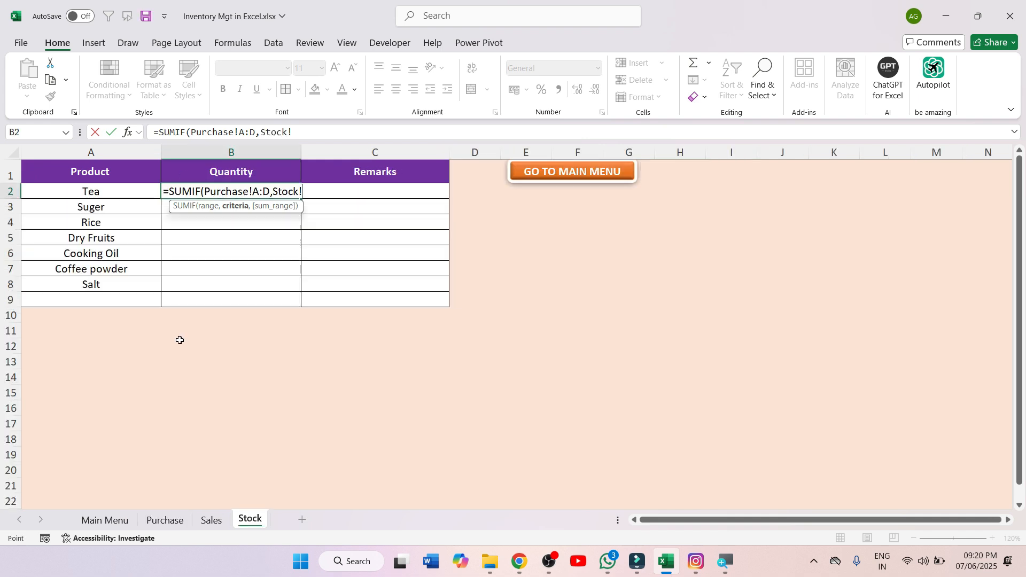
click(108, 191)
text(,)
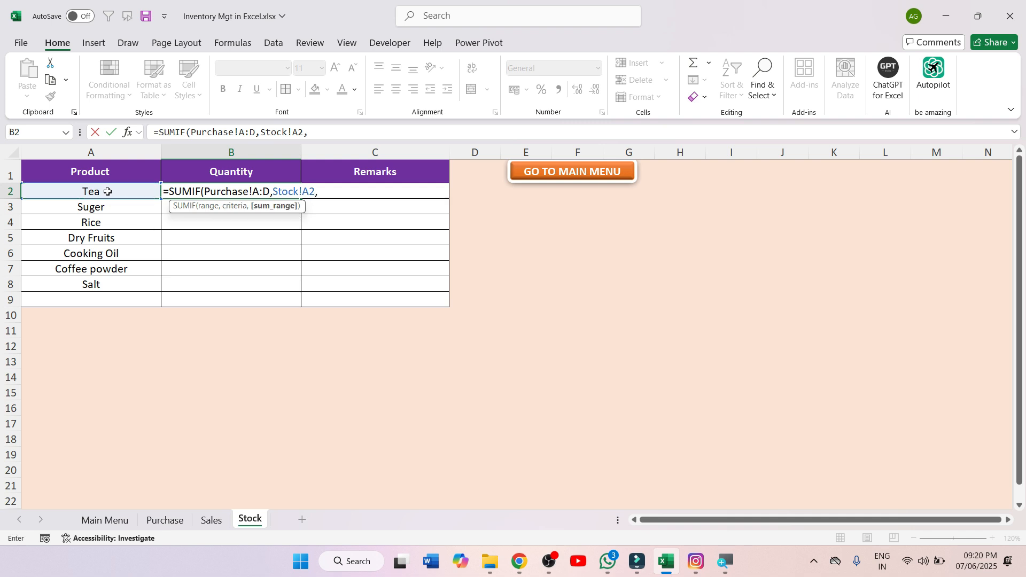
click(164, 520)
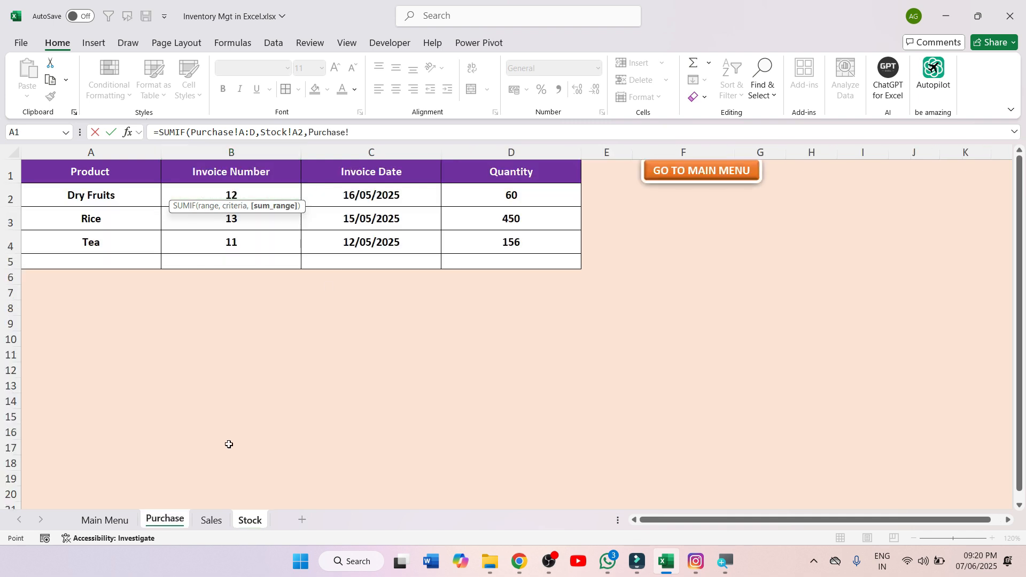
click(493, 152)
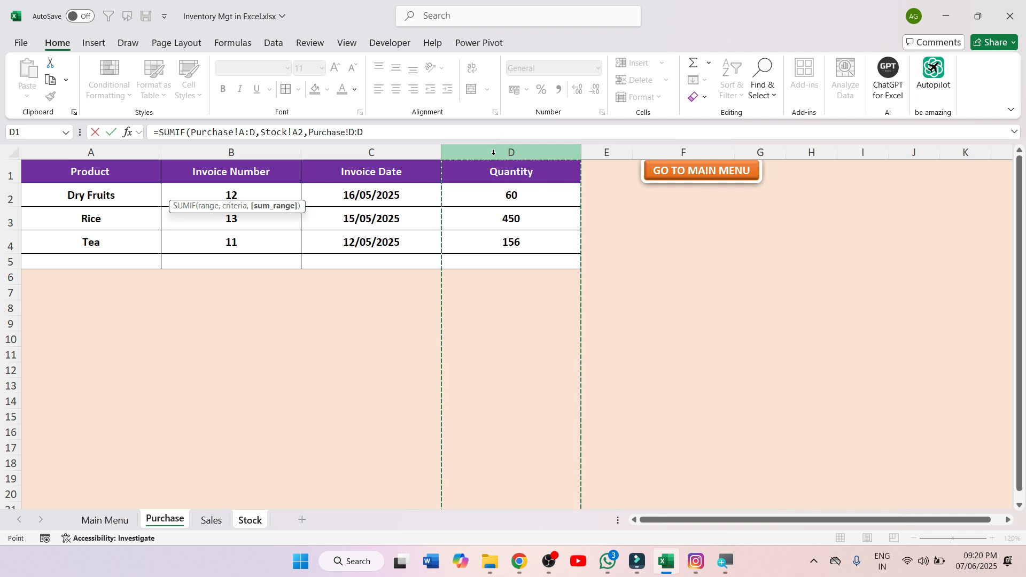
text())
key(Return)
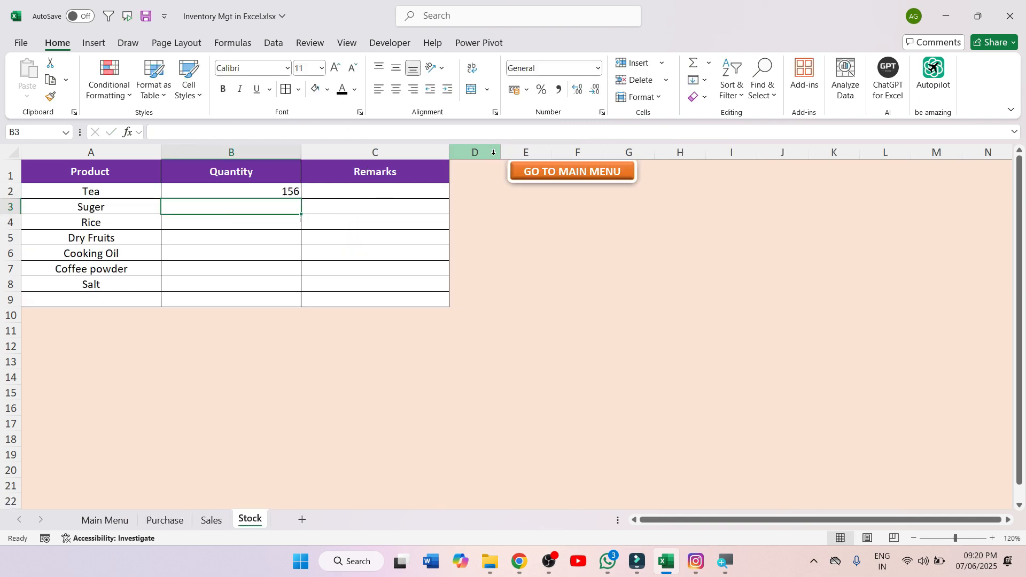
- Extend the formula in Stock cell B2 by subtracting a second SUMIF with Sales!A:D as its range
click(291, 188)
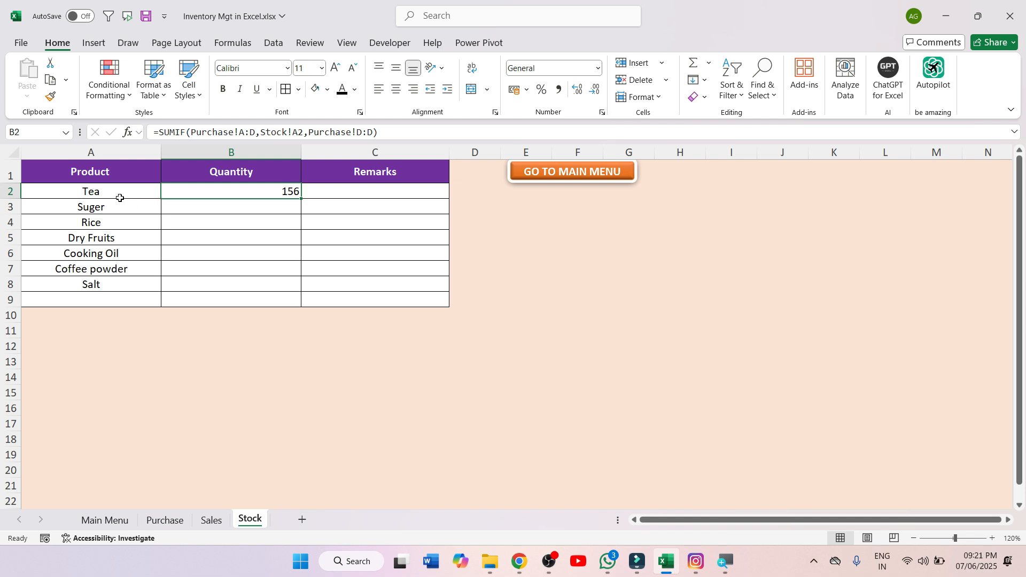
click(165, 519)
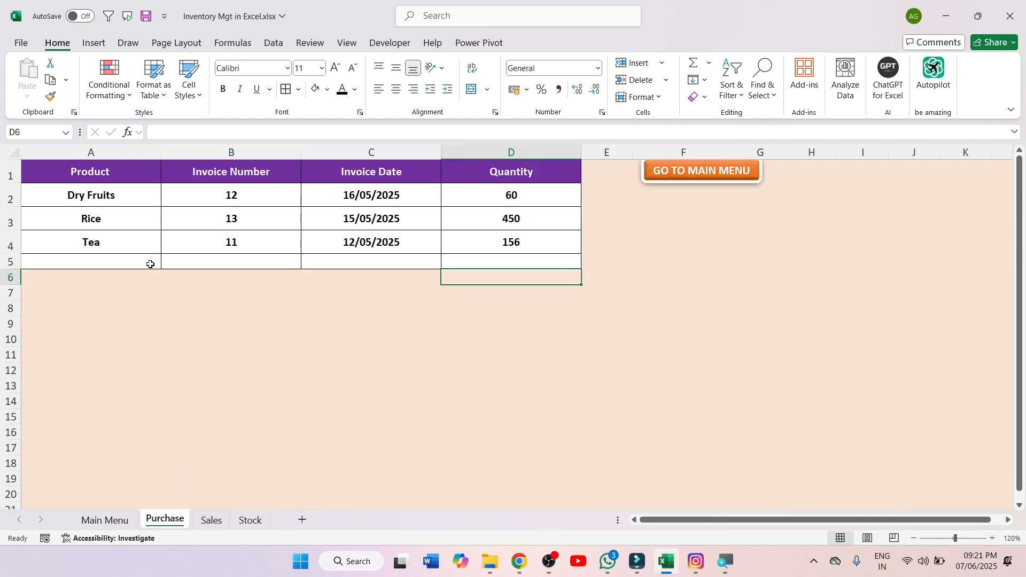
click(529, 245)
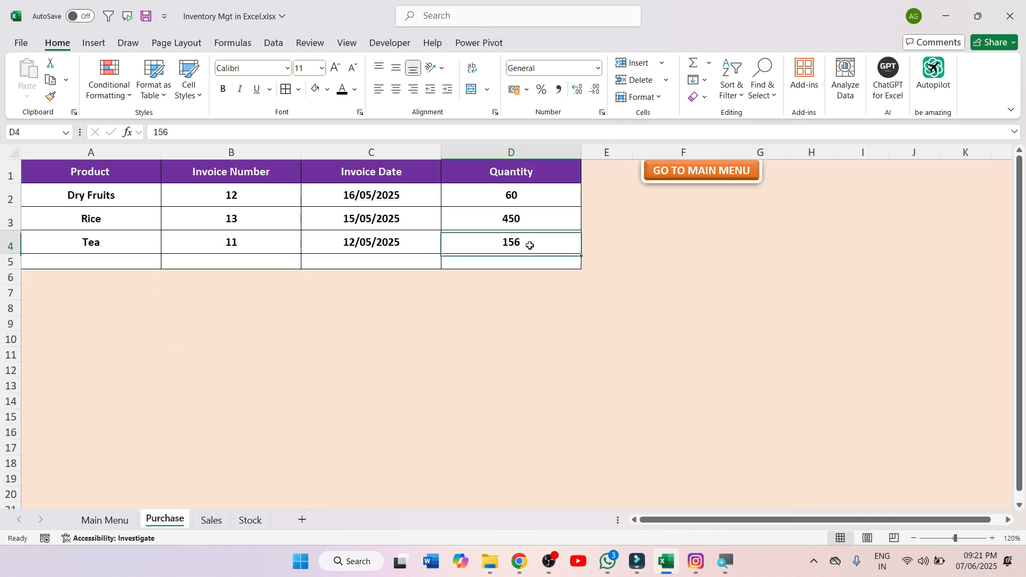
click(249, 521)
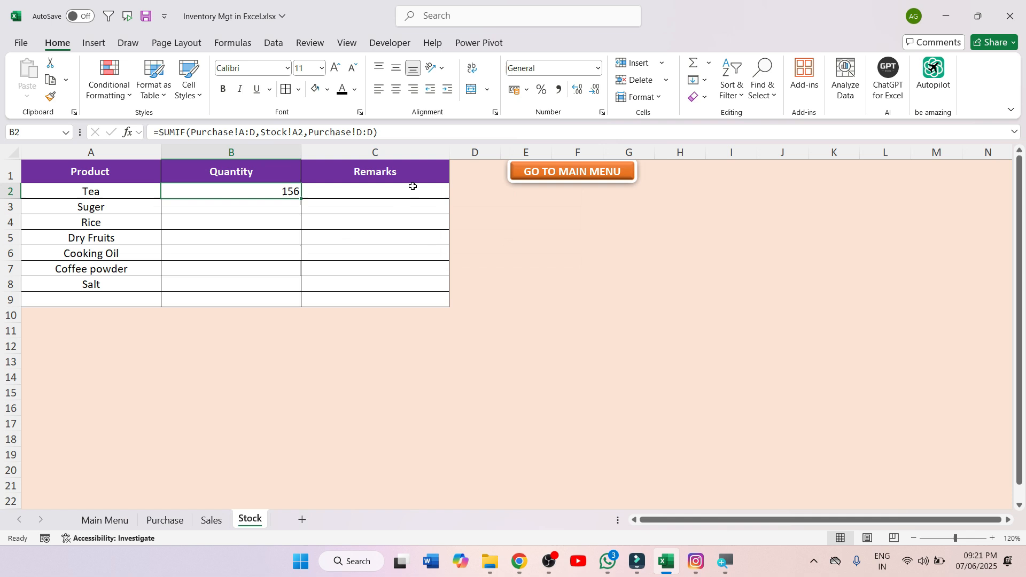
click(403, 130)
text(-)
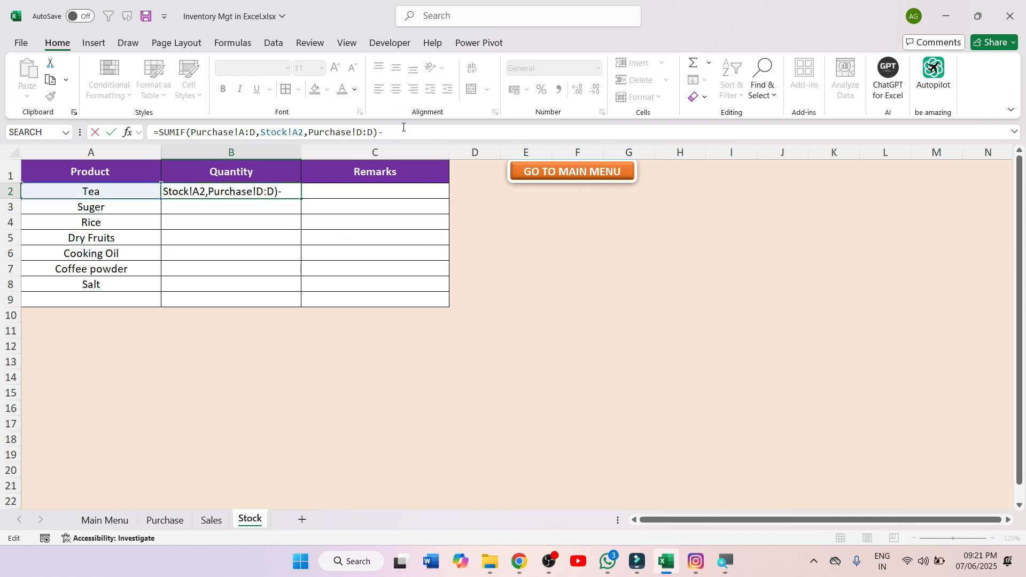
text(sumif)
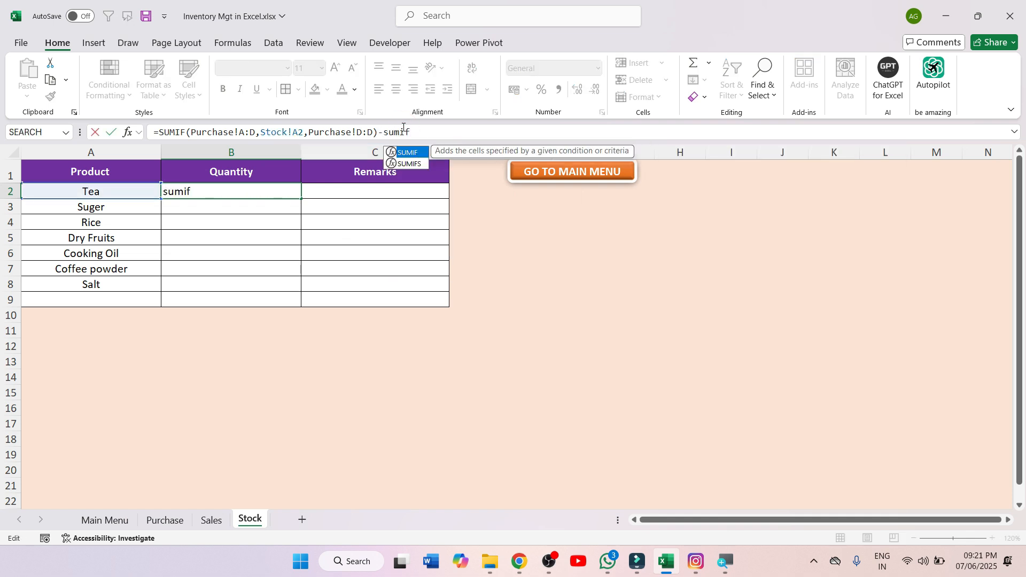
key(Tab)
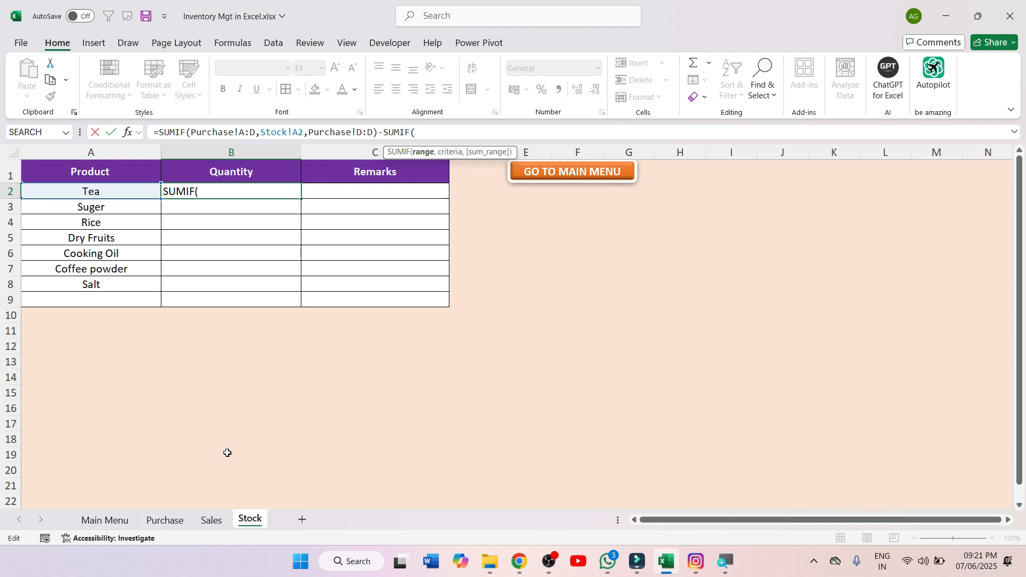
click(210, 519)
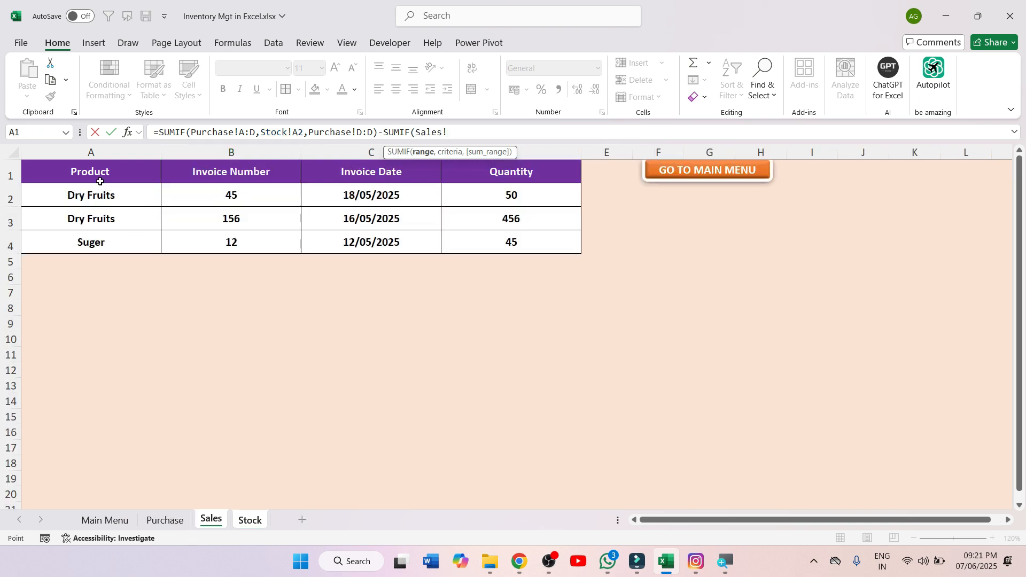
drag(93, 151, 487, 150)
text(,)
- Complete the subtracted SUMIF in Stock cell B2 with Stock!A2 as the criteria and Sales!D:D as the sum range
click(249, 520)
click(107, 192)
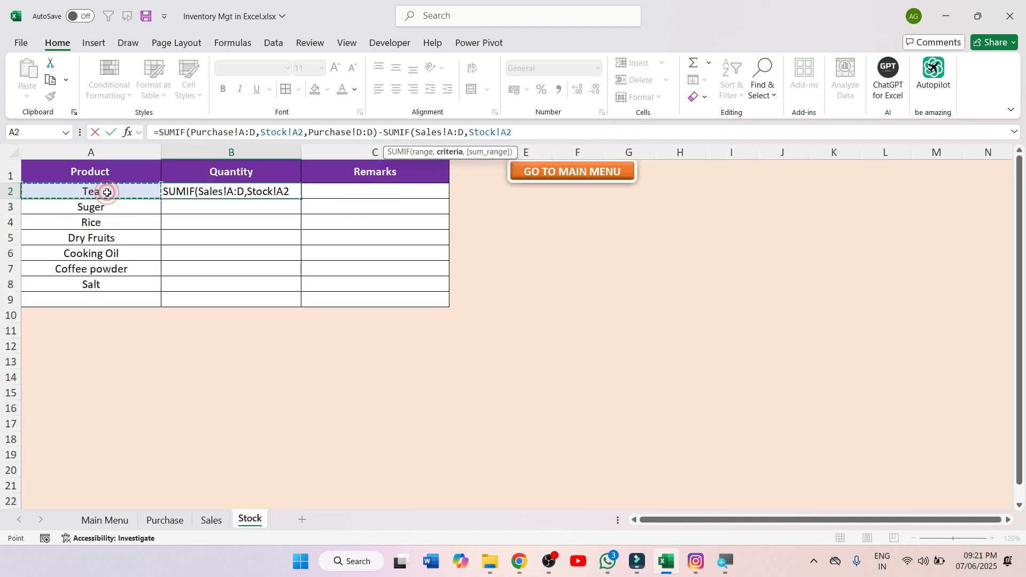
text(,)
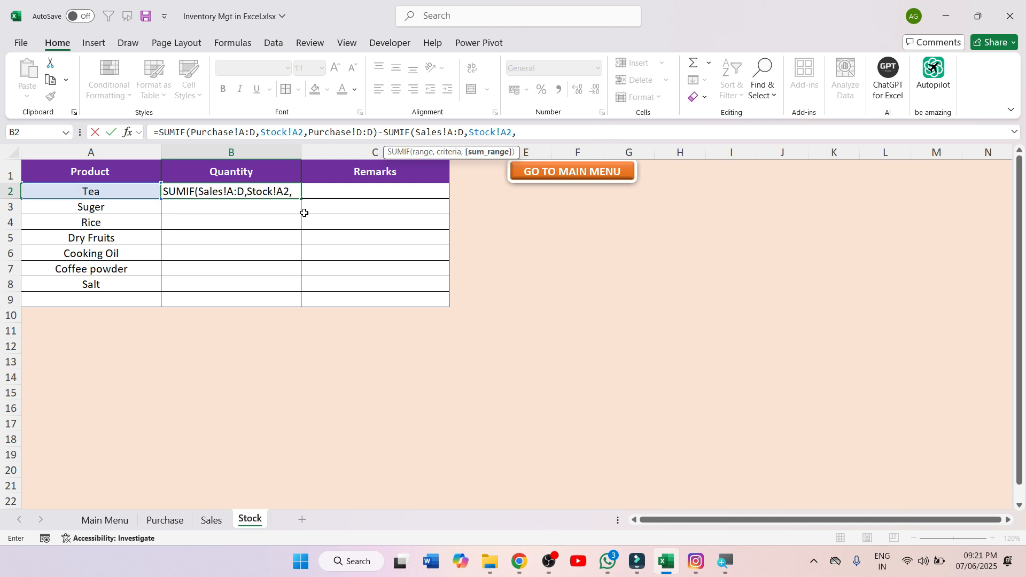
click(209, 523)
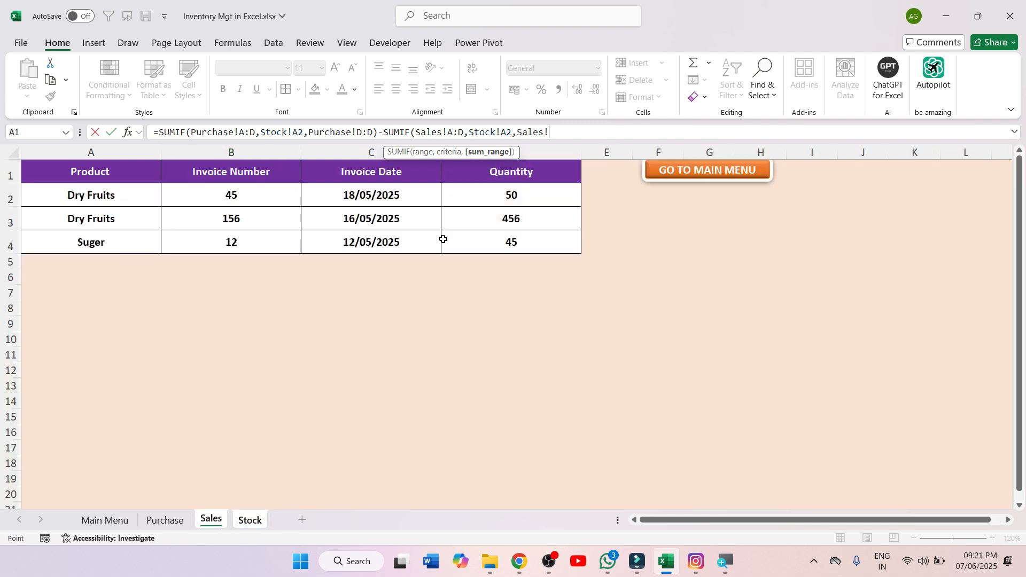
click(521, 153)
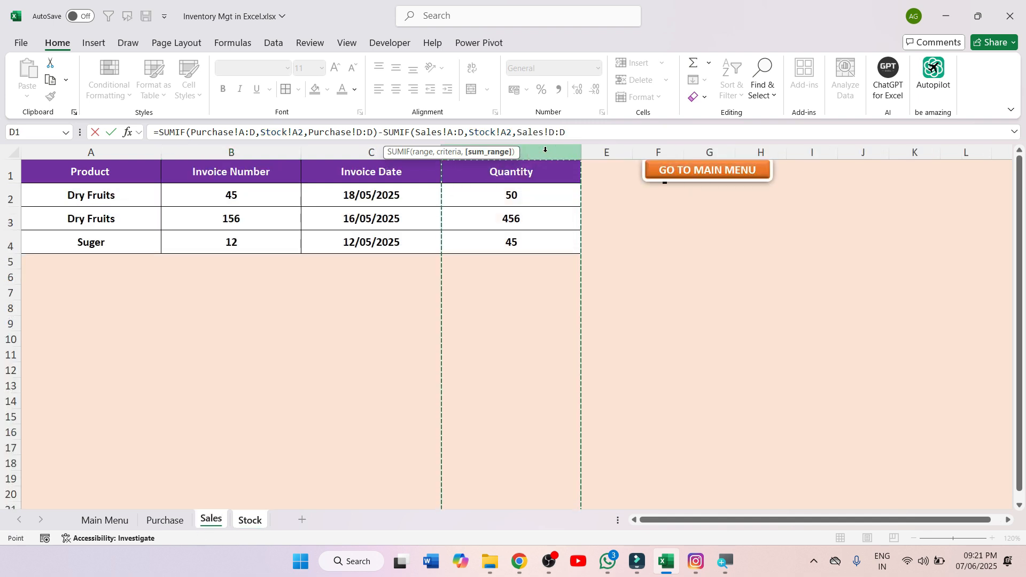
text())
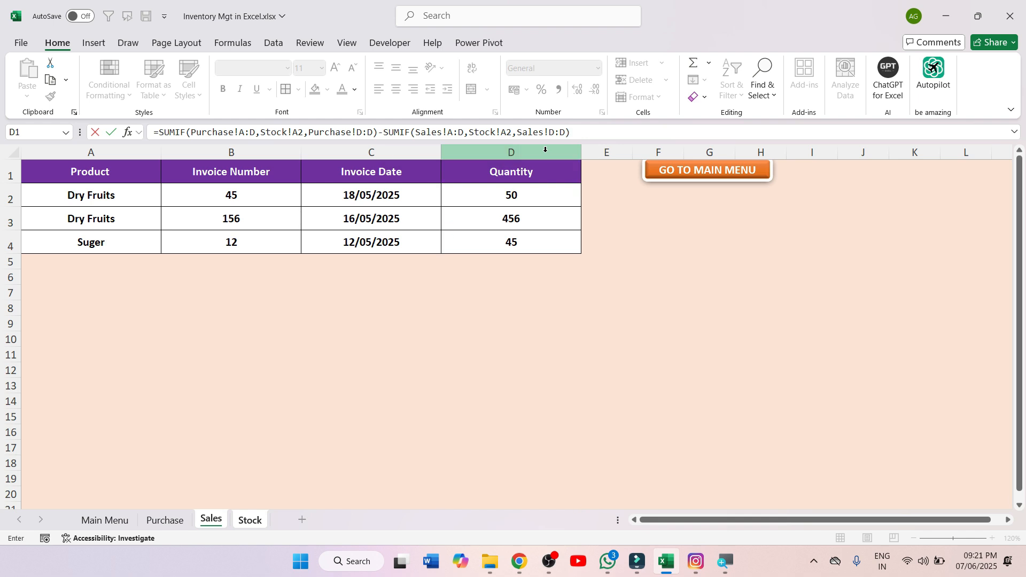
key(Return)
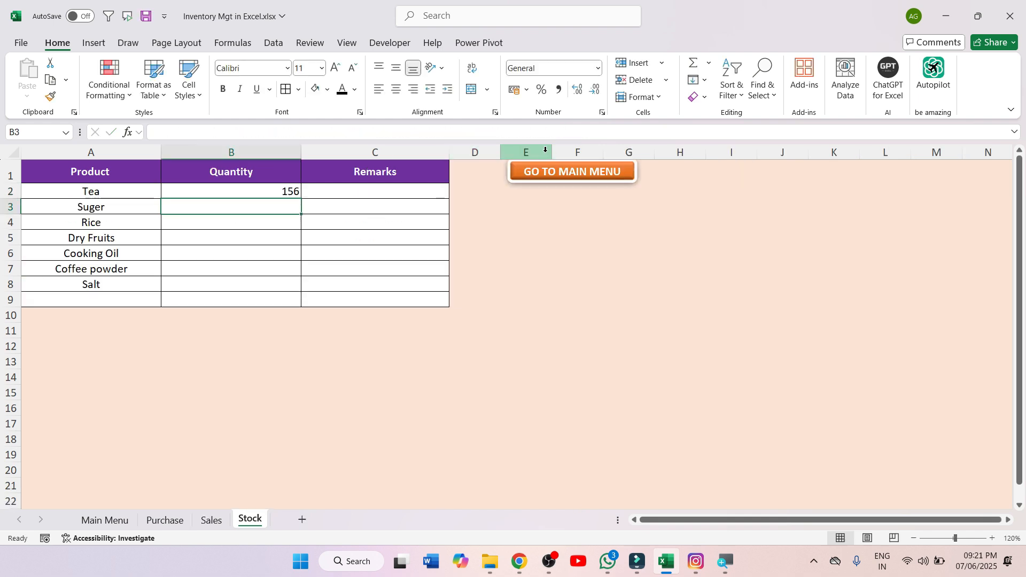
- Fill the Quantity formula from Stock cell B2 down to B9 and clear it from the empty product row's cell B9
click(297, 193)
drag(302, 199, 297, 301)
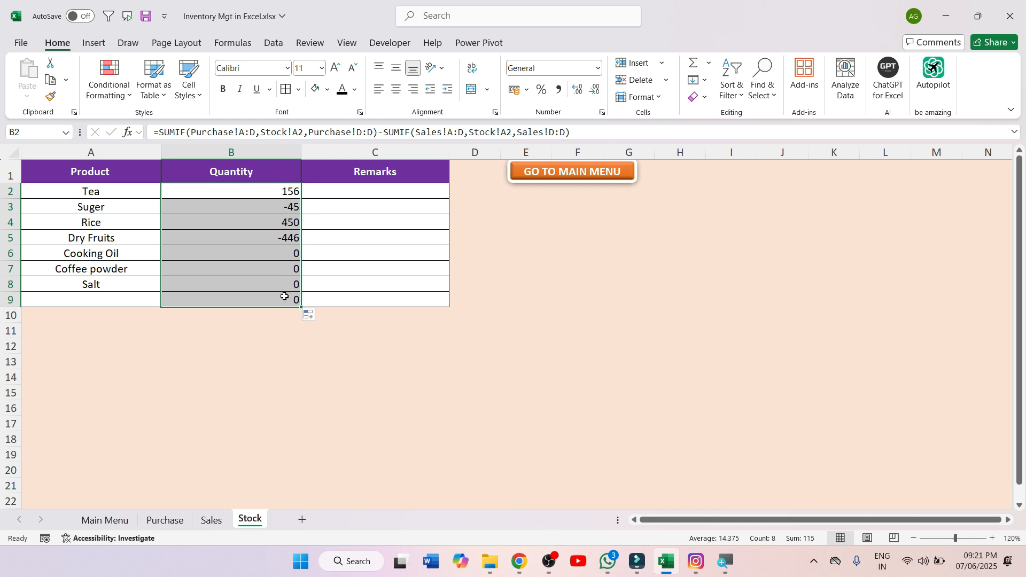
click(285, 297)
key(Delete)
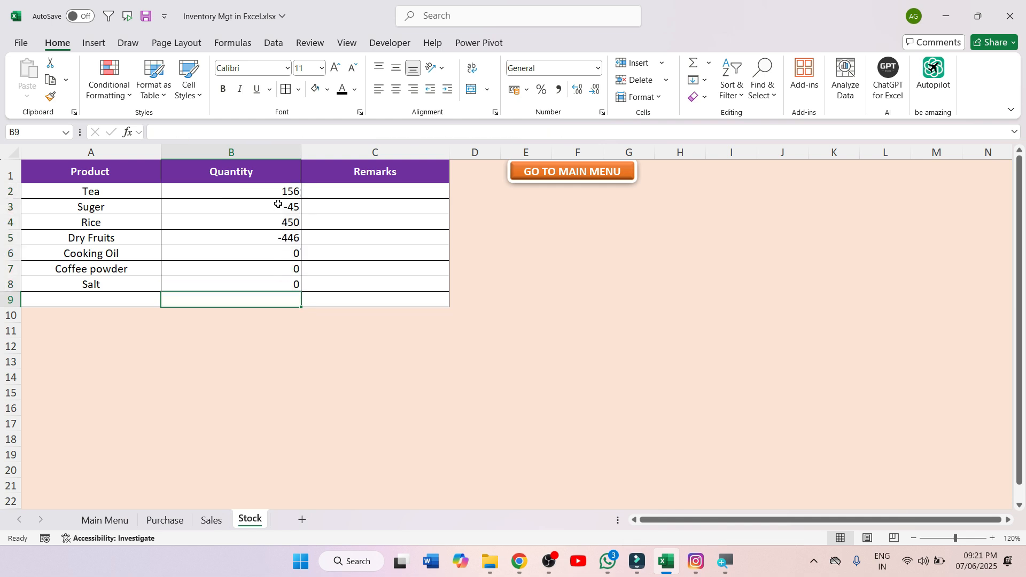
- Enter a Main Menu record with product Tea, invoice number 46, invoice date 06/06/2025 and quantity 56
click(245, 190)
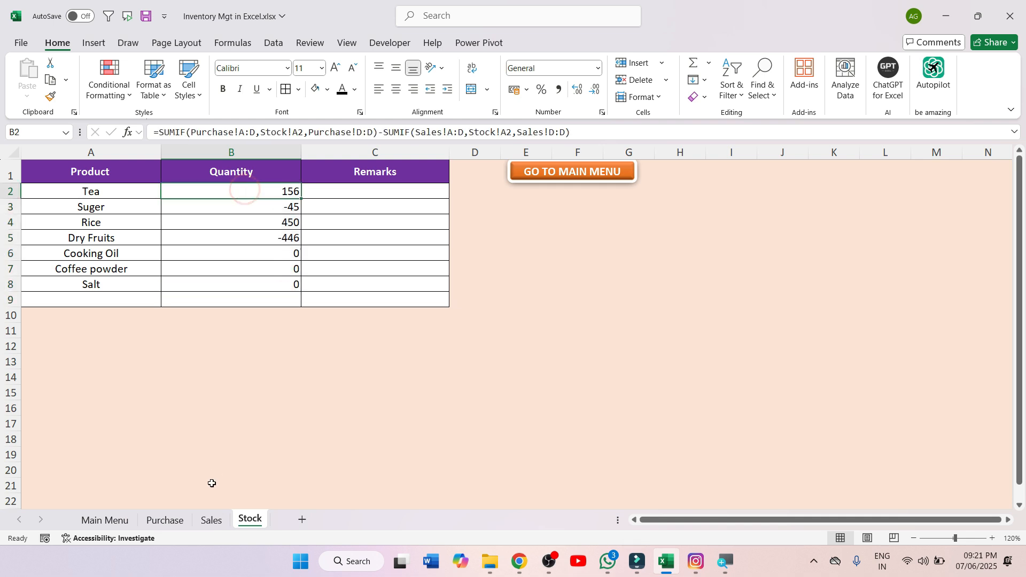
click(166, 520)
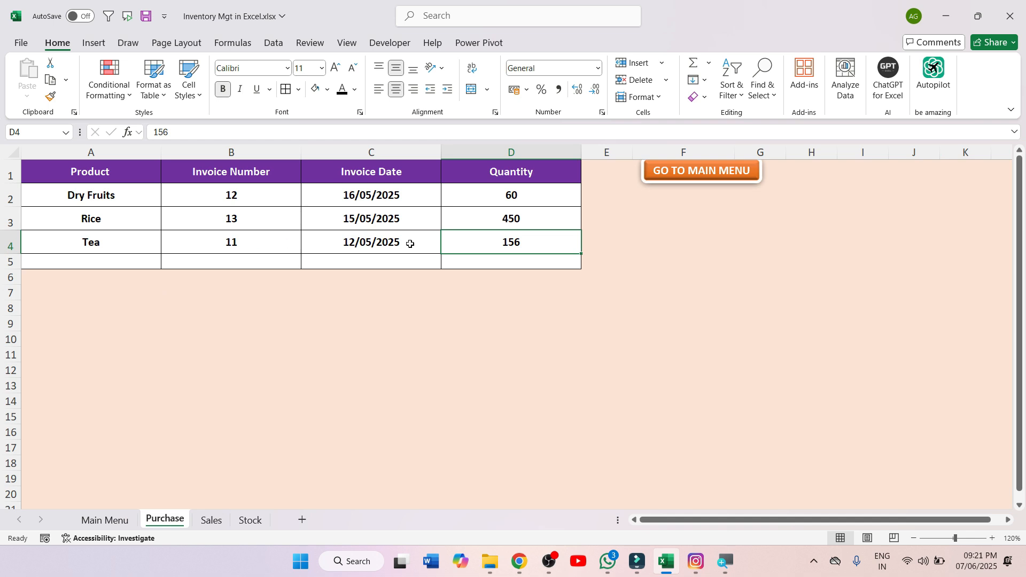
click(211, 520)
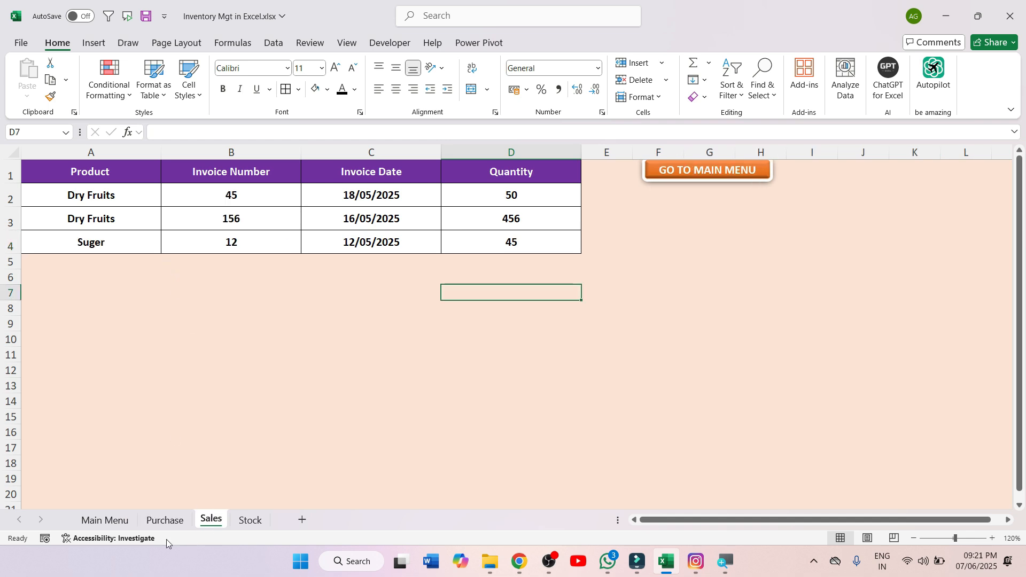
click(112, 524)
click(250, 278)
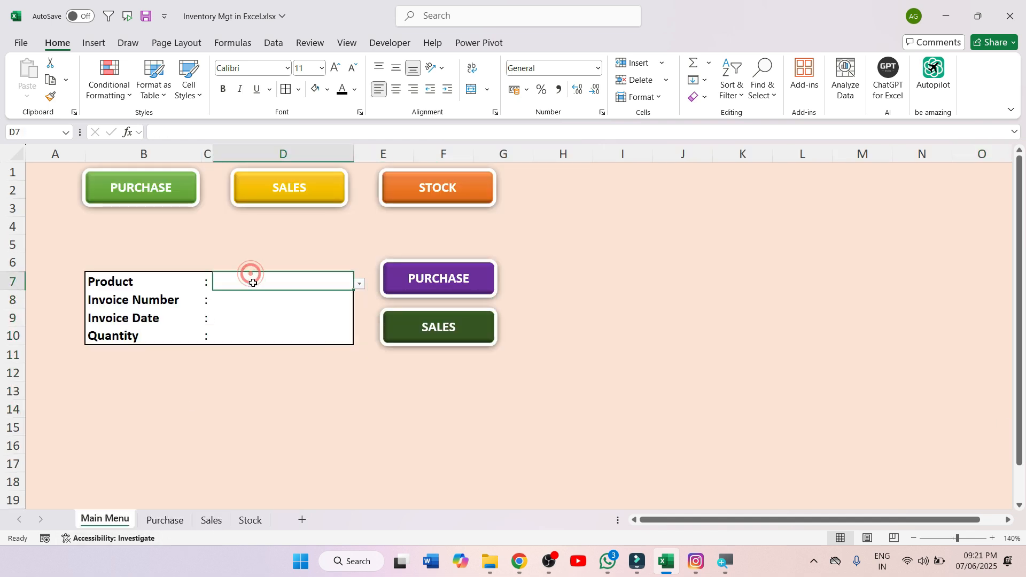
text(Tea)
key(Return)
text(46)
key(Return)
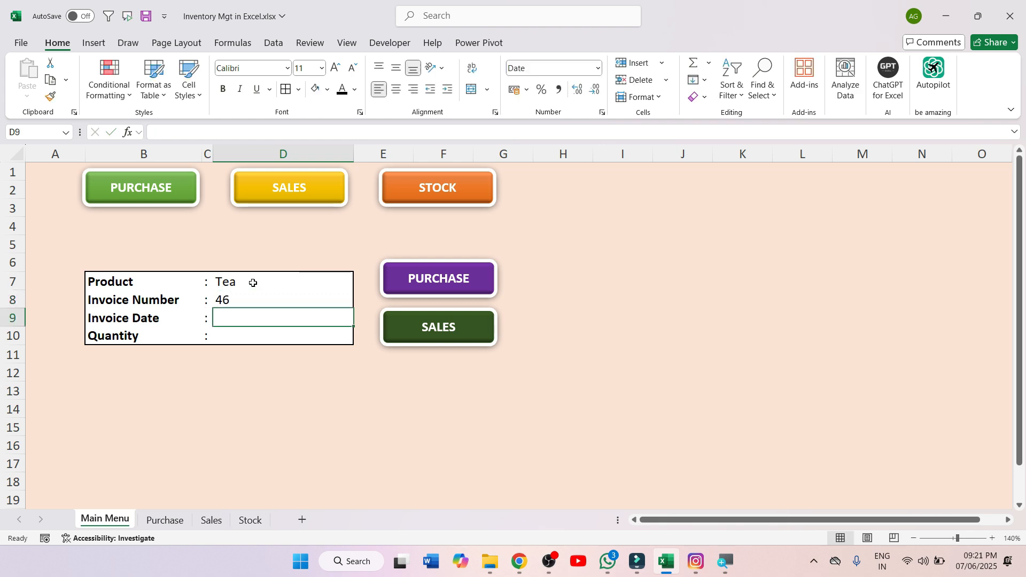
text(06/06/2025)
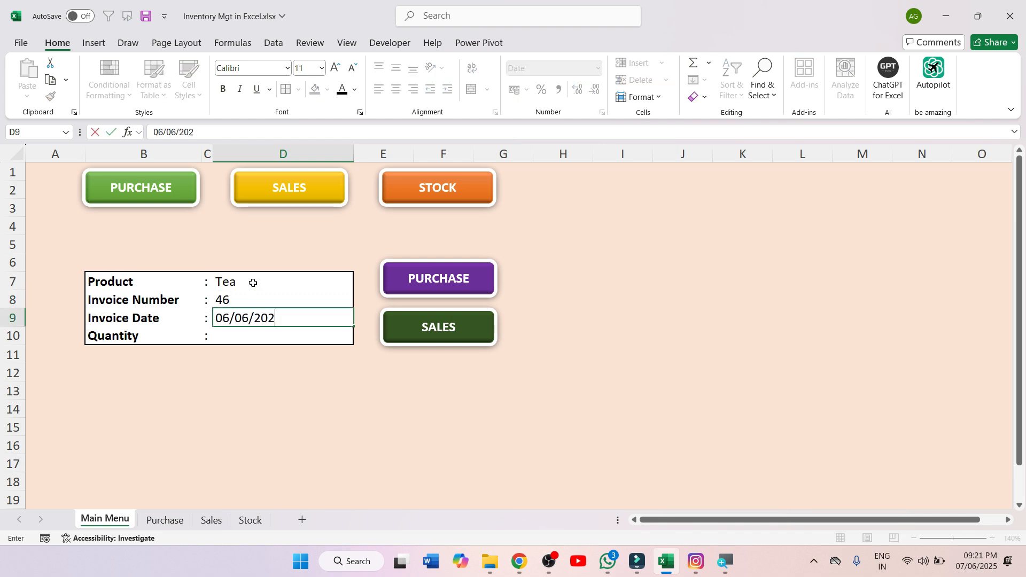
key(Return)
text(56)
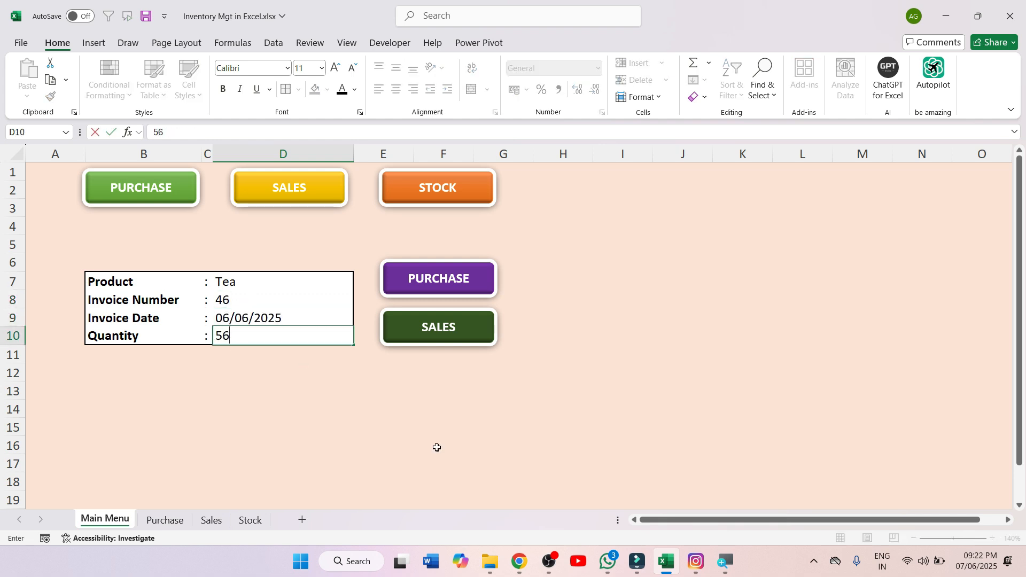
- Post the Tea entry to the Sales sheet with its macro button and check the Tea quantity on the Stock sheet
click(447, 379)
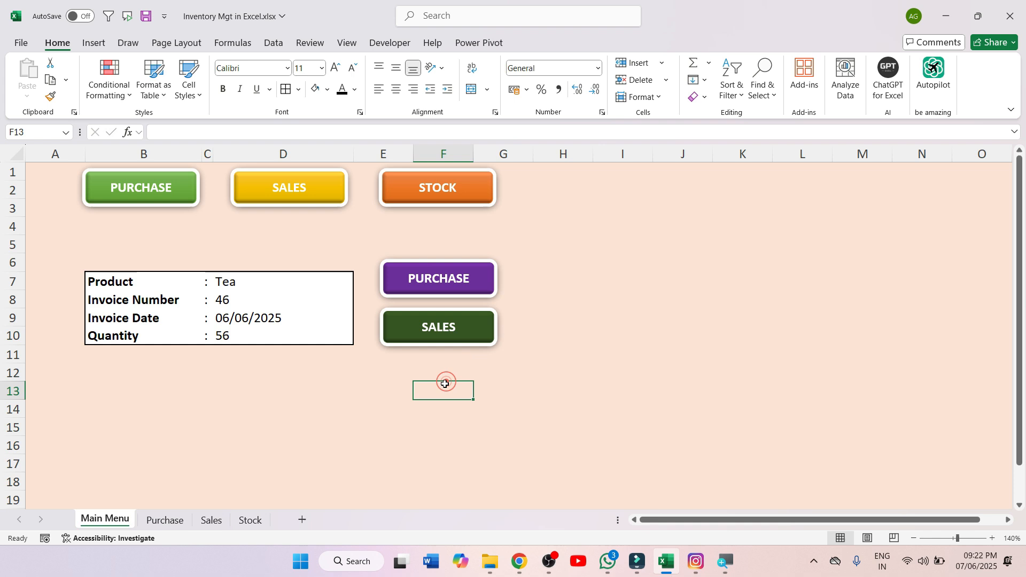
click(434, 332)
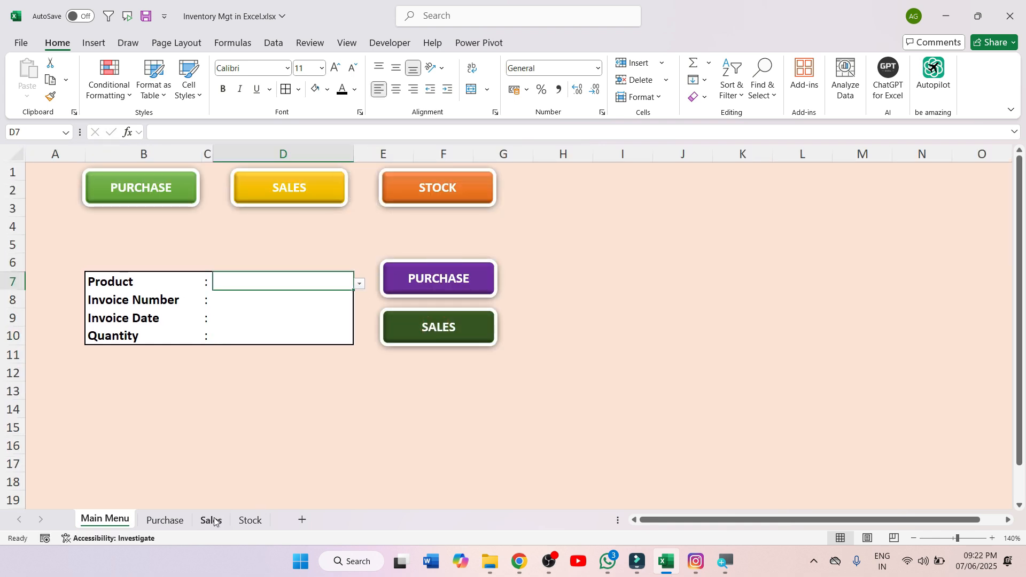
click(211, 520)
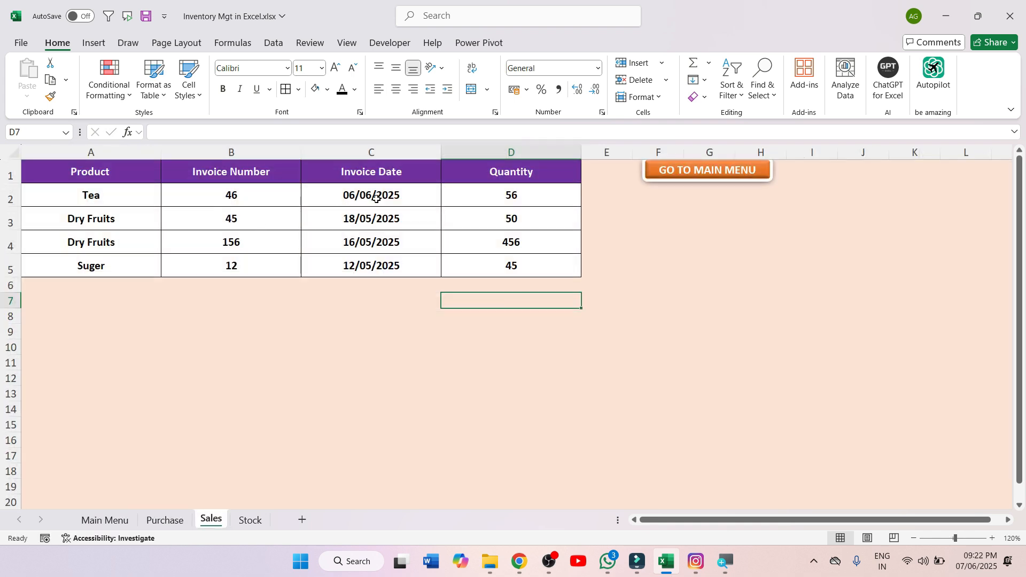
click(250, 520)
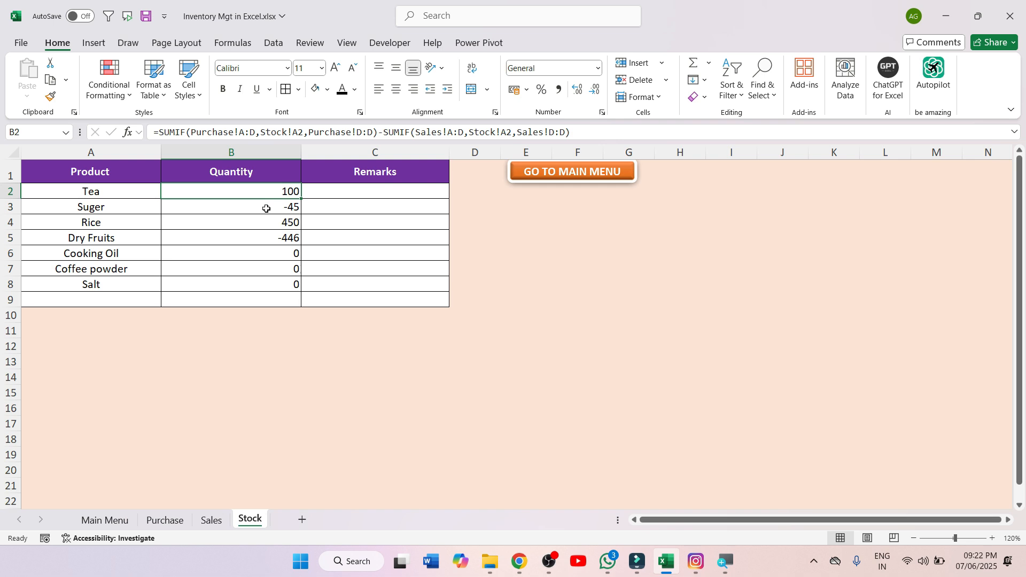
click(167, 521)
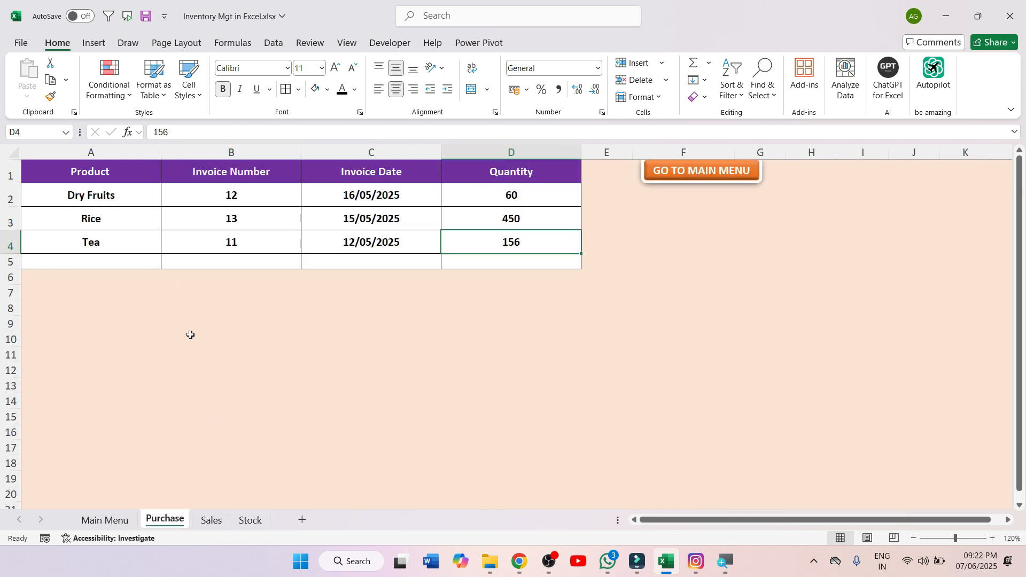
- Enter a Main Menu record with product Suger, invoice number 78, invoice date 15/05/2025 and quantity 450
click(105, 521)
click(359, 283)
click(279, 305)
click(271, 299)
text(78)
key(Return)
text(15/05/2025)
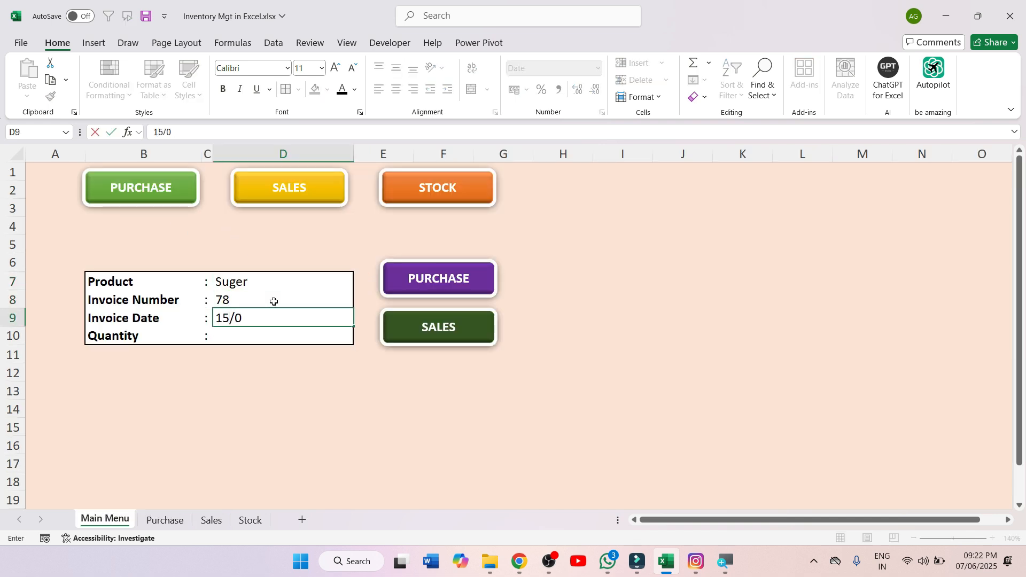
key(Return)
text(450)
key(Return)
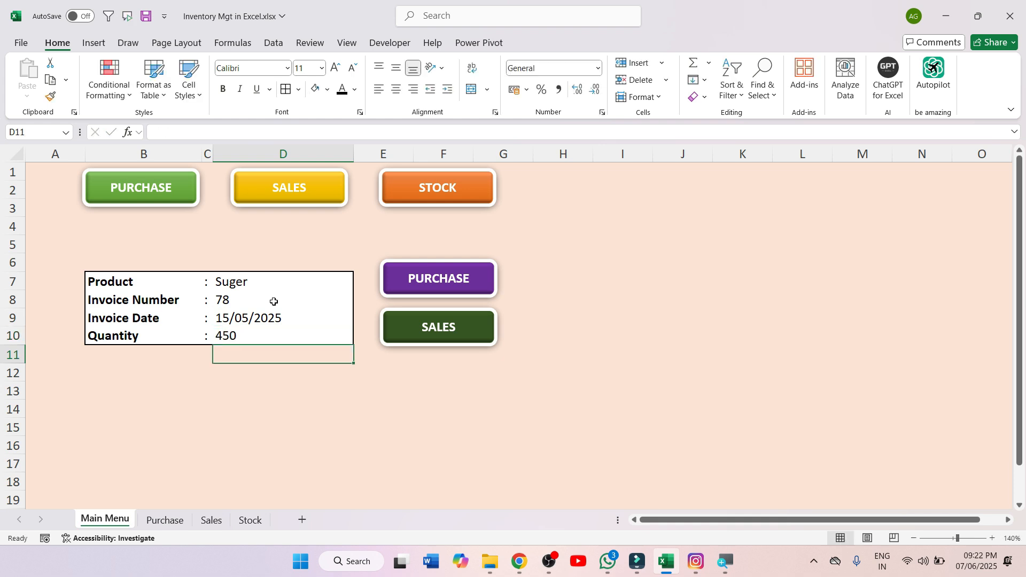
- Post the Suger entry to the Purchase sheet with its macro button and check the Stock and Purchase sheets
click(408, 285)
click(249, 520)
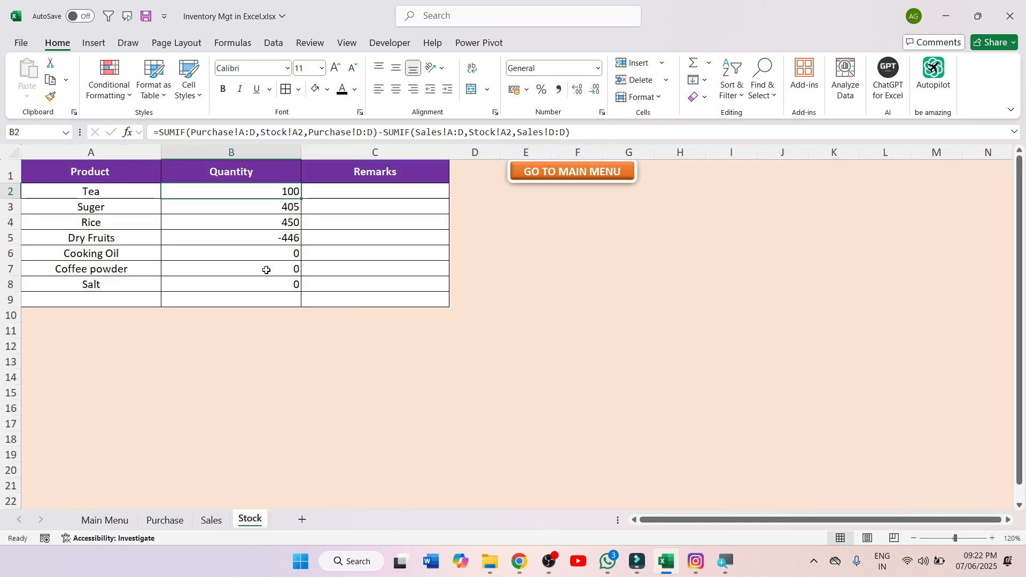
click(276, 244)
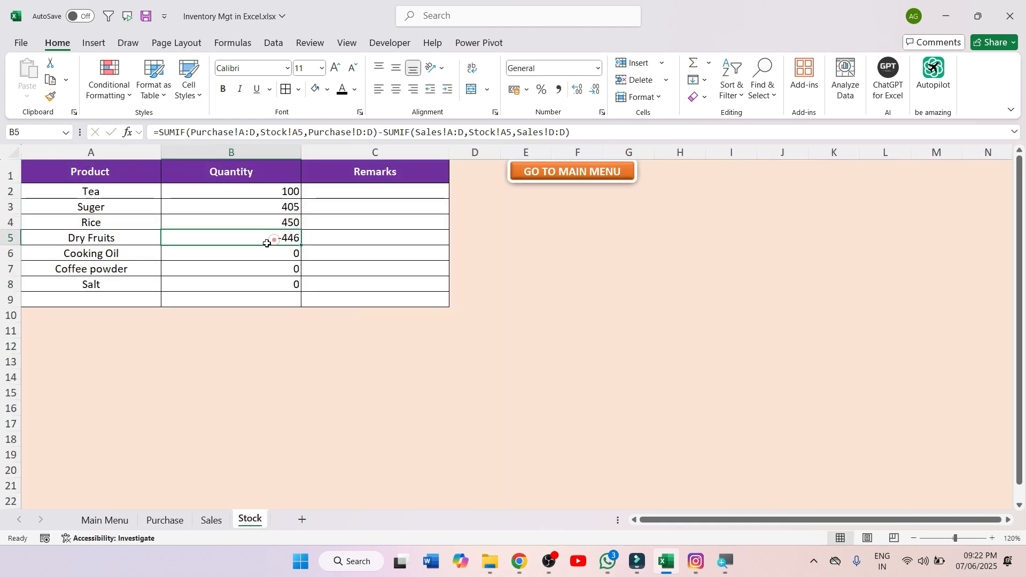
click(161, 521)
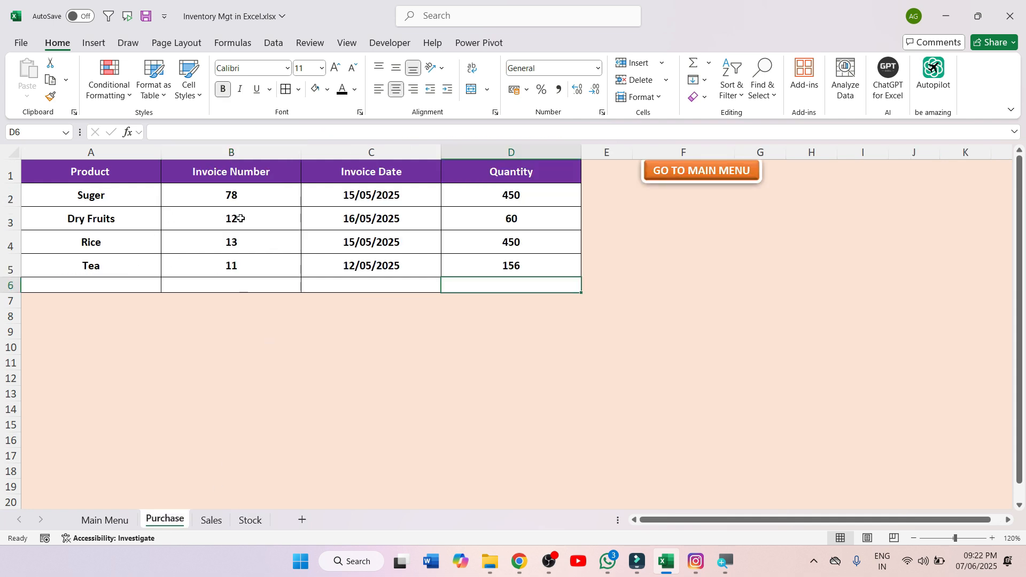
- Enter a Dry Fruits record in Main Menu with invoice number 85, date 05/06/2025 and quantity 85, and post it to Purchase
click(105, 520)
text(Dry Fruits)
key(Return)
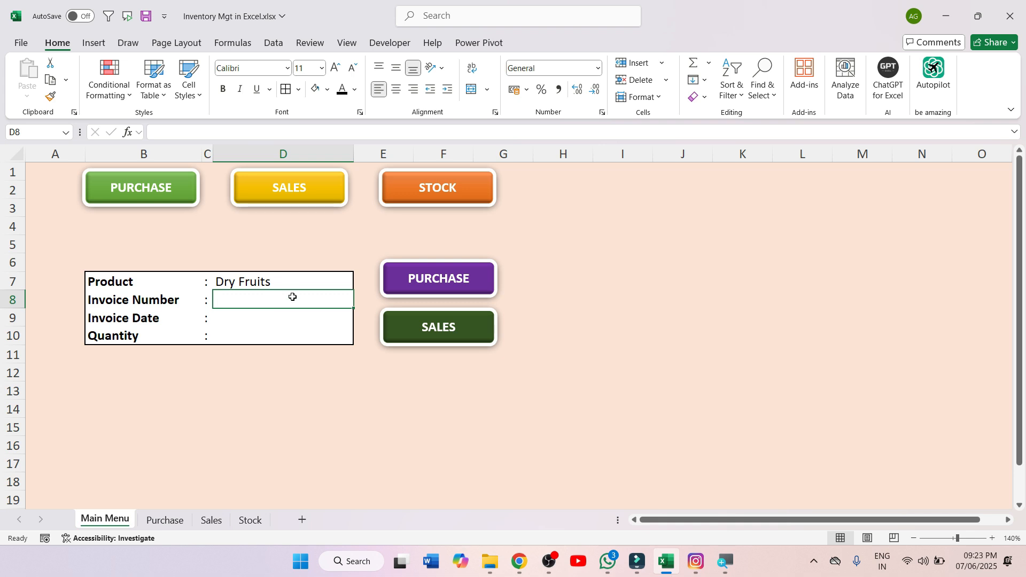
text(85)
key(Return)
text(05/06/2025)
key(Return)
text(85)
key(Return)
click(419, 281)
- Enter a Coffee powder record in Main Menu with invoice number 41, date 15/04/2025 and quantity 100, and post it to Purchase
text(Coffee powder)
key(Return)
text(41)
key(Return)
text(15/04/2025)
key(Return)
text(100)
key(Return)
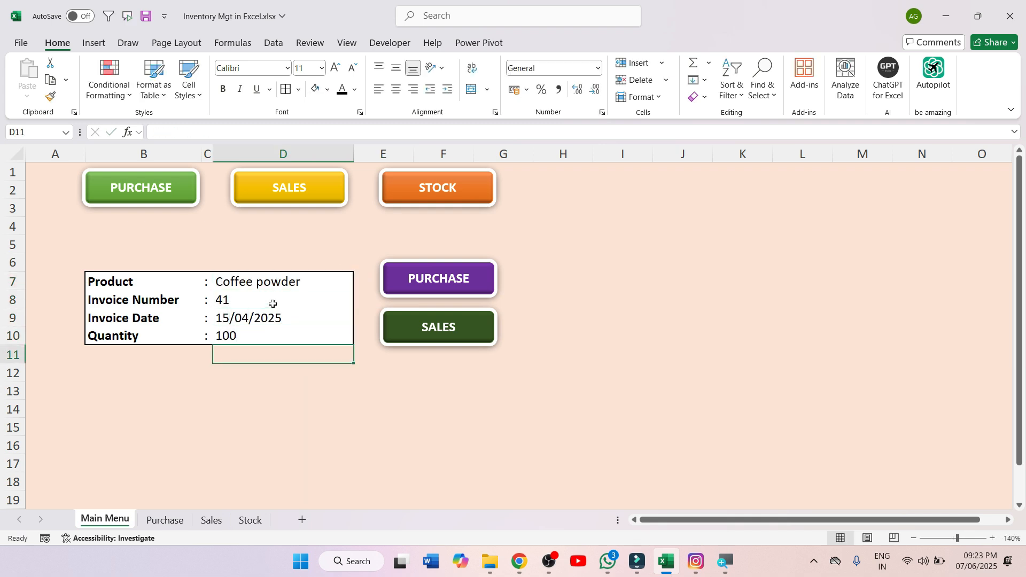
click(423, 284)
- Post a Salt purchase with invoice number 12, date 14/04/2025 and quantity 25 from Main Menu, and check the Stock sheet
click(360, 284)
click(272, 364)
click(271, 303)
text(12)
key(Return)
text(14/04/2025)
key(Return)
text(25)
click(399, 270)
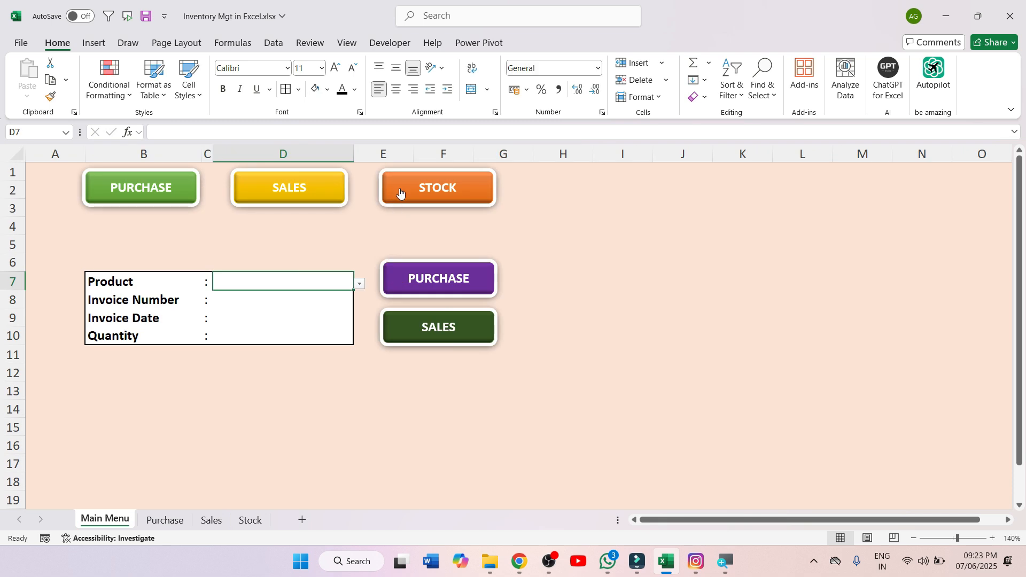
click(401, 190)
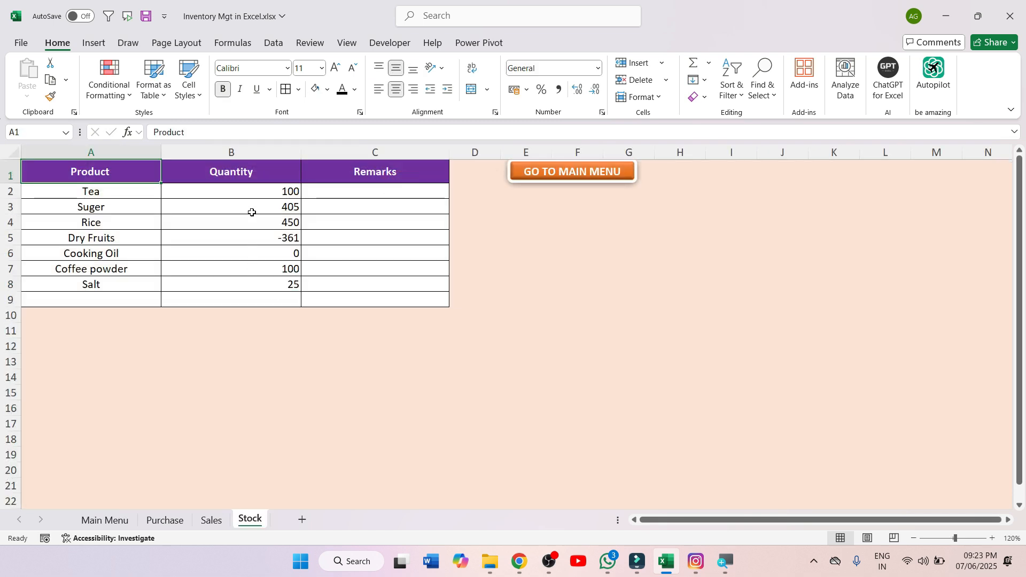
- Enter a Cooking Oil record in Main Menu with invoice number 13, date 15/04/2025 and quantity 150, and post it to Purchase
click(119, 521)
click(359, 285)
click(267, 337)
click(282, 297)
text(13)
key(Return)
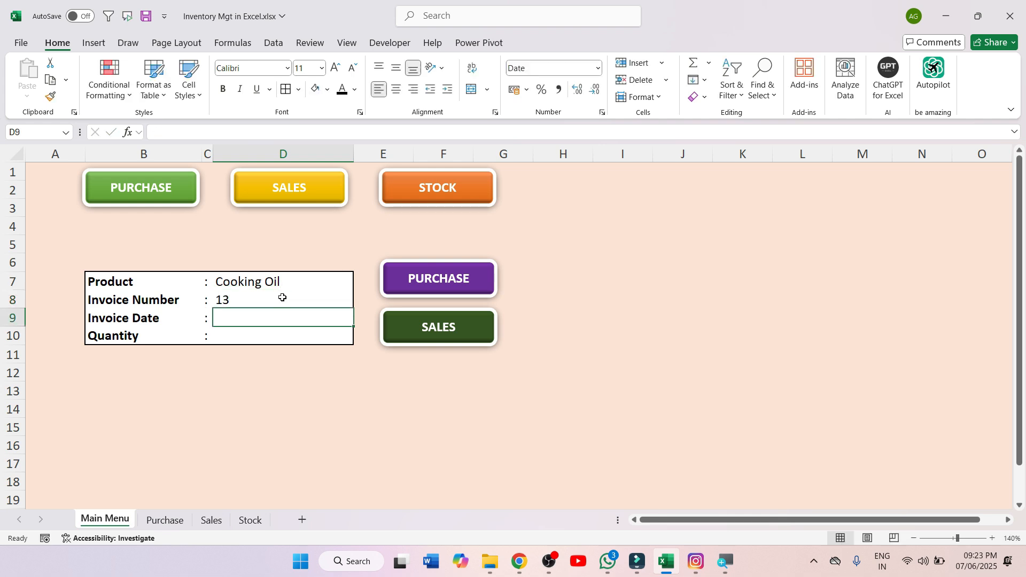
text(15/04/2025)
key(Return)
text(150)
key(Return)
click(422, 281)
- Enter a Main Menu record with product Dry Fruits, invoice number 17, invoice date 17/05/2025 and quantity 100
click(359, 284)
click(267, 347)
click(276, 305)
text(17)
key(Return)
text(174/05/2025)
key(Return)
key(Up)
key(F2)
key(Home)
key(Right)
key(Right)
key(Delete)
key(Return)
text(100)
key(Return)
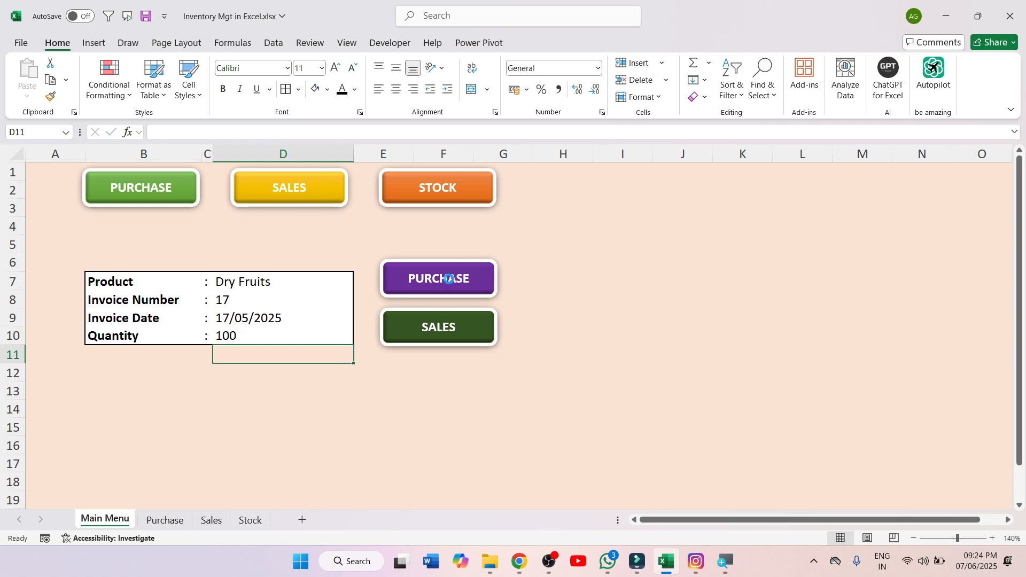
- Post the Dry Fruits entry to the Purchase sheet and check the Dry Fruits quantity on the Stock and Sales sheets
click(446, 277)
click(483, 199)
click(259, 520)
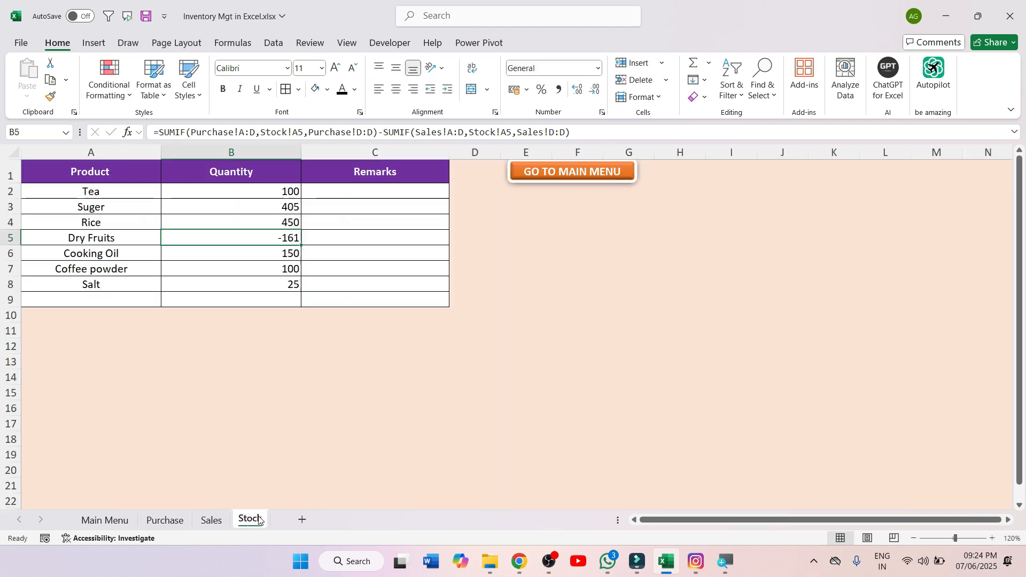
click(211, 519)
click(262, 266)
click(249, 520)
click(281, 268)
click(280, 239)
- Set the quantity of the Dry Fruits purchase with invoice number 12 to 600 in Purchase cell D8
click(165, 519)
click(511, 337)
text(600)
key(Return)
- Set the Suger purchase quantity to 50 in Purchase cell D7 and check the Stock sheet
click(249, 520)
click(396, 283)
click(165, 519)
click(493, 313)
click(249, 519)
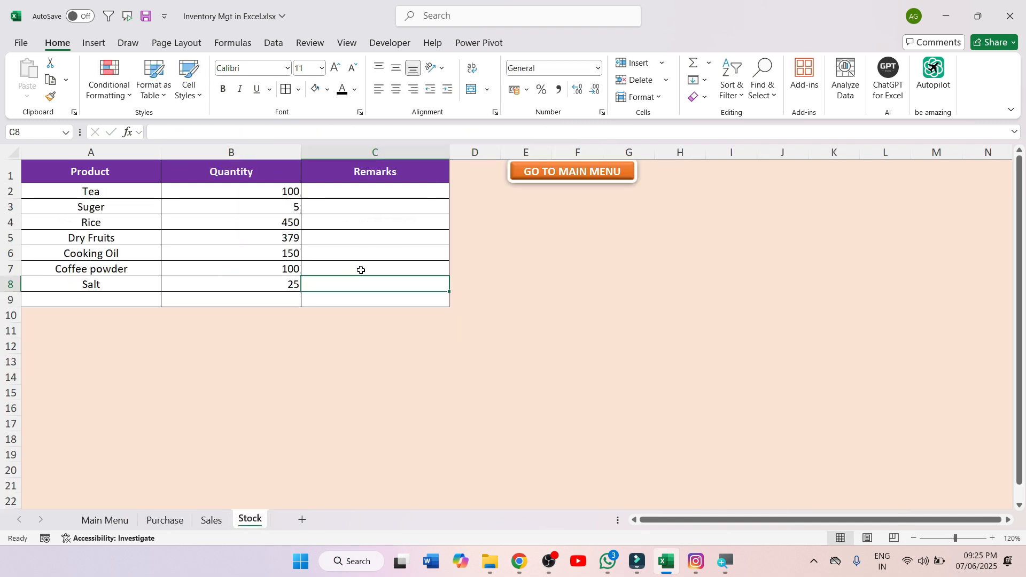
- Review the records on the Purchase and Sales sheets and the Quantity column on the Stock sheet
click(105, 519)
click(176, 519)
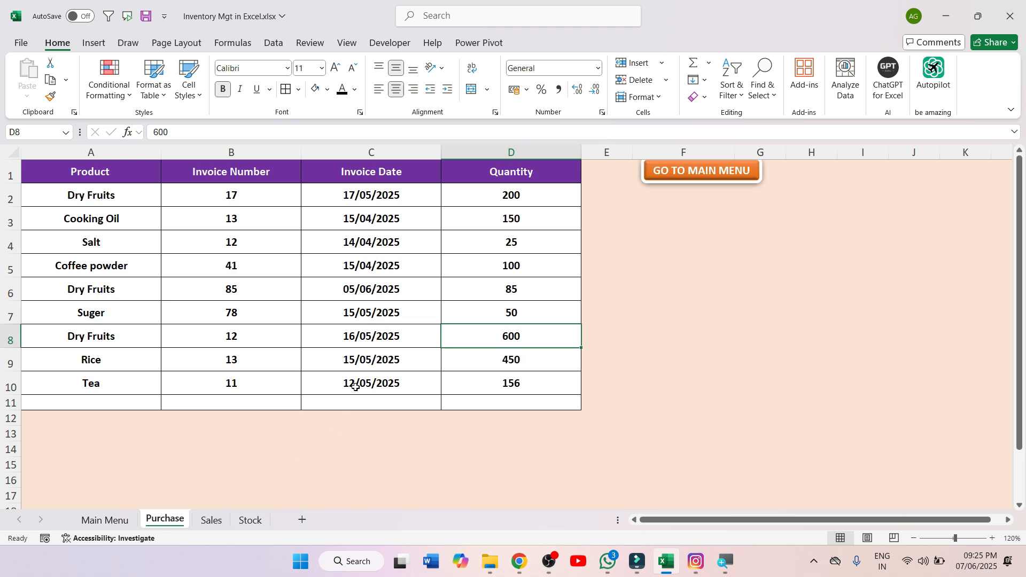
click(214, 520)
click(250, 520)
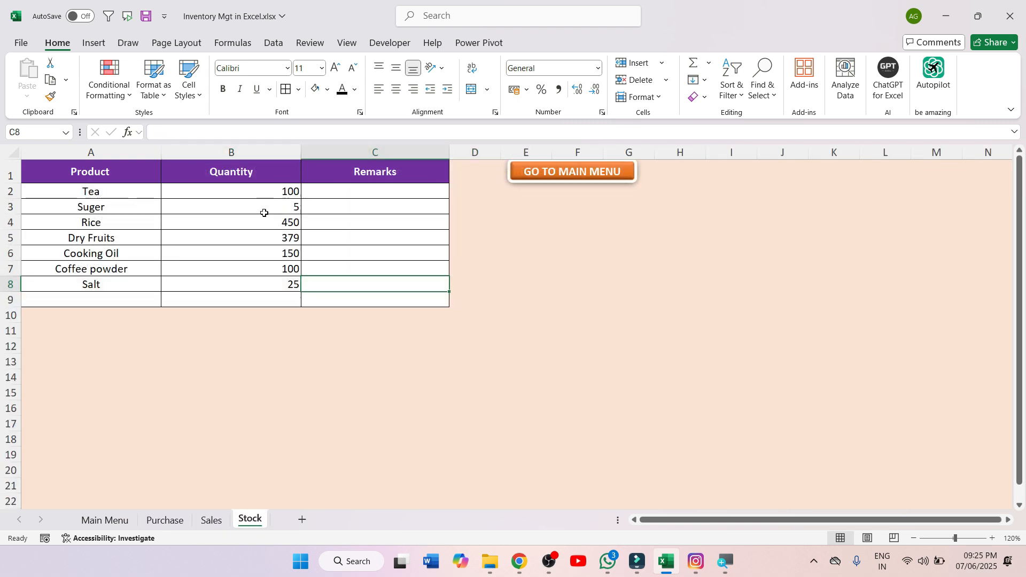
click(254, 153)
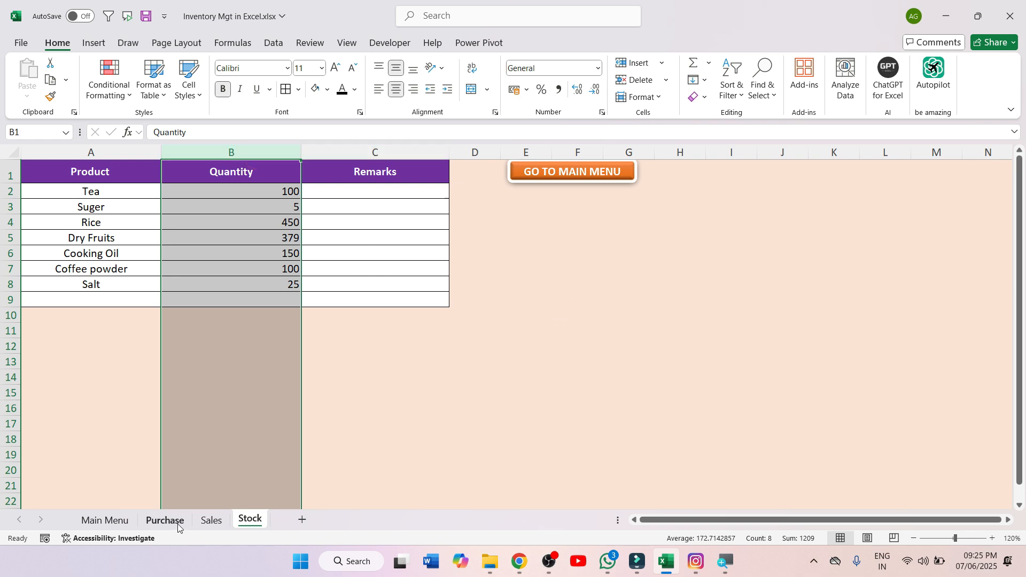
- Enter the formula =IF(B2<50,"No Stock","OK") in Stock cell C2 for the Tea remark
click(406, 191)
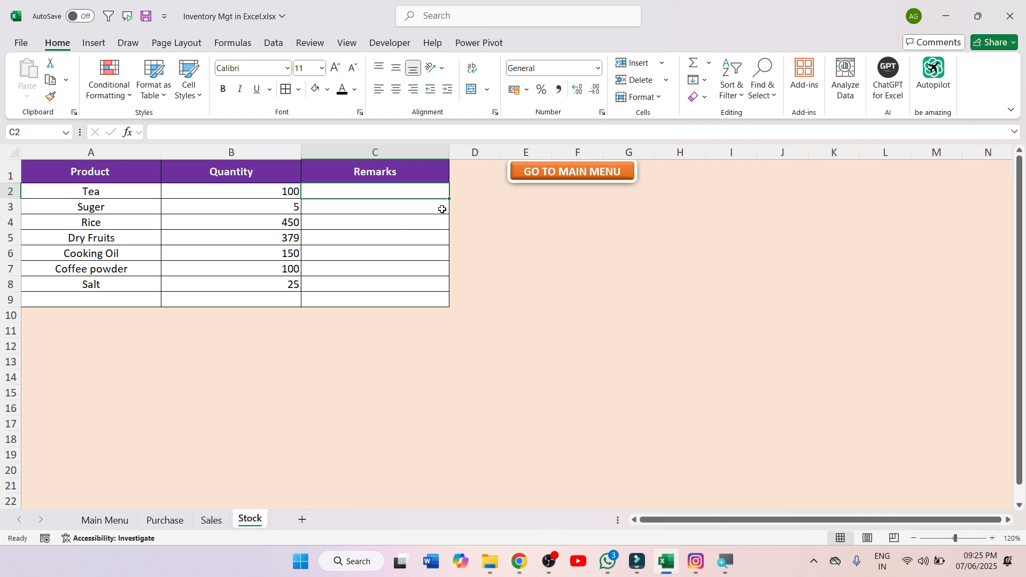
text(=if)
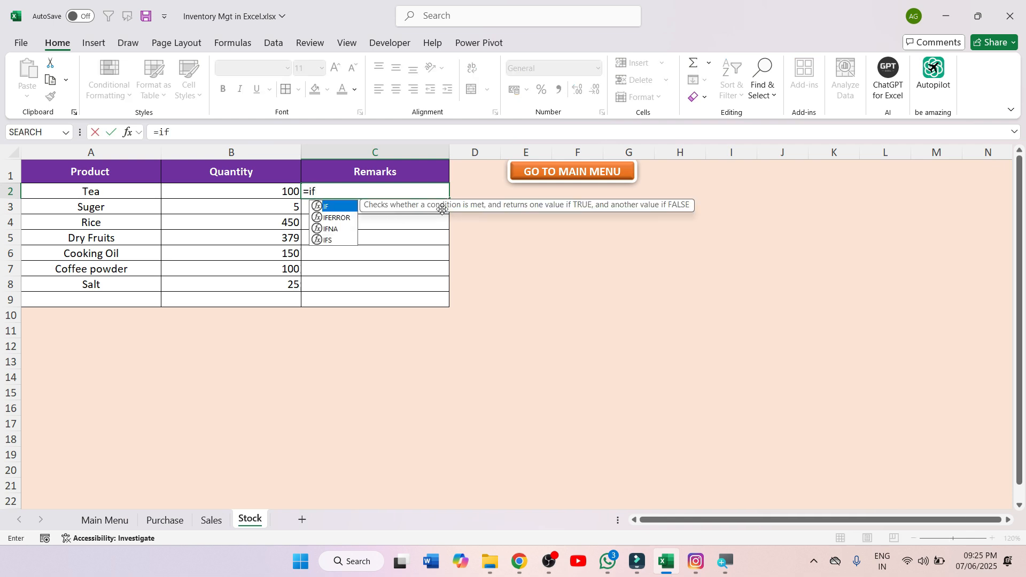
key(Tab)
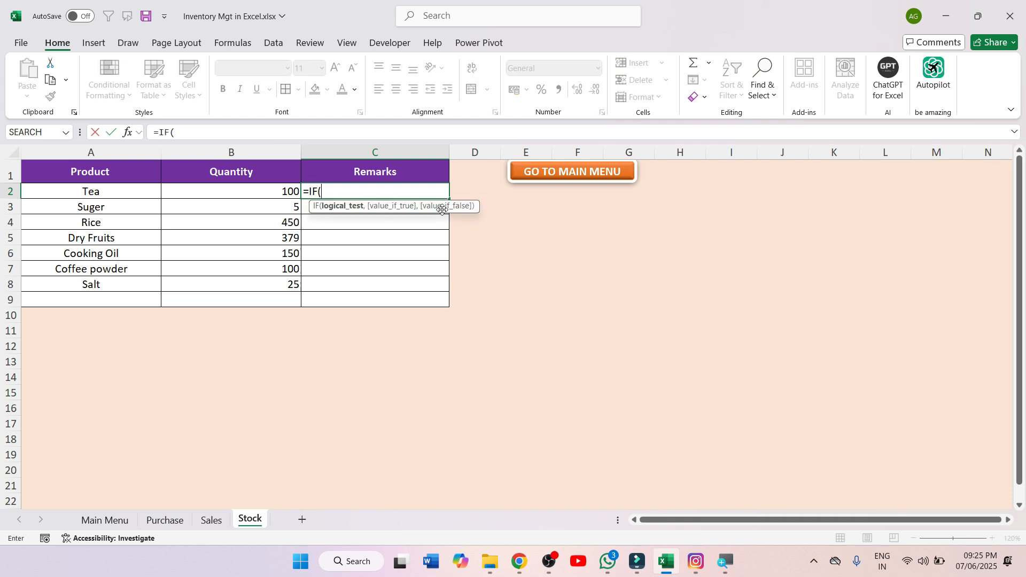
click(273, 192)
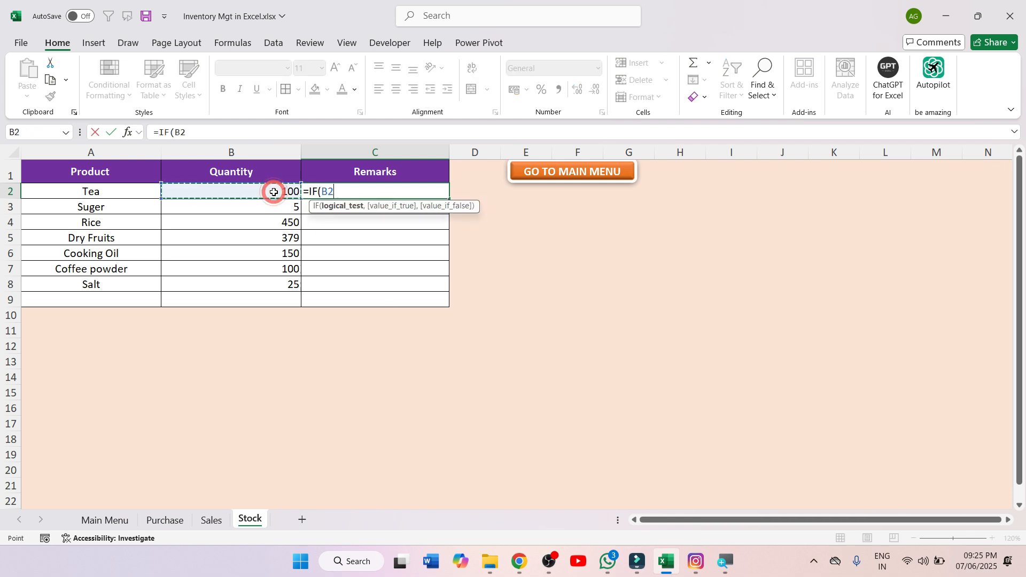
text(,)
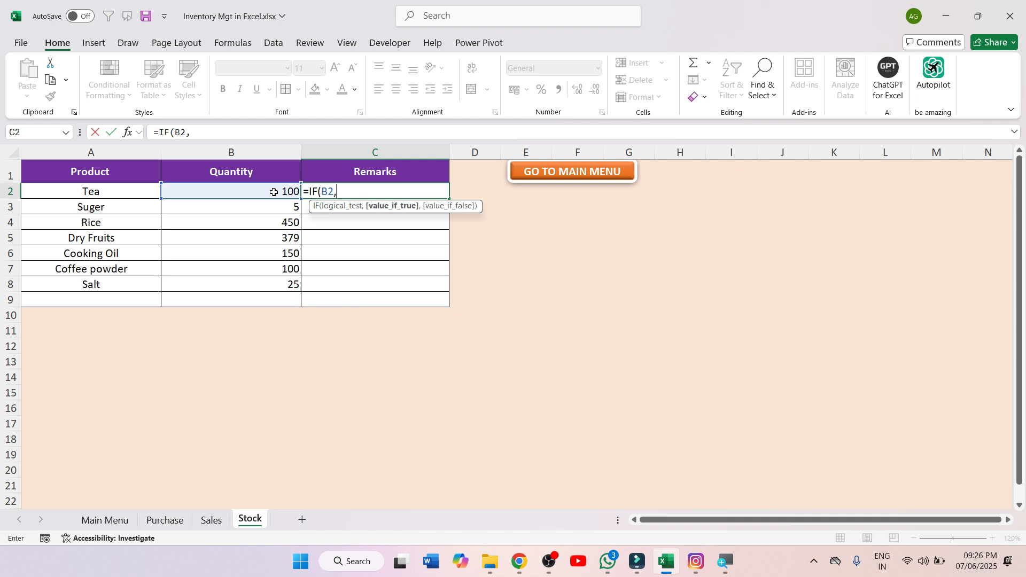
key(BackSpace)
text(<50)
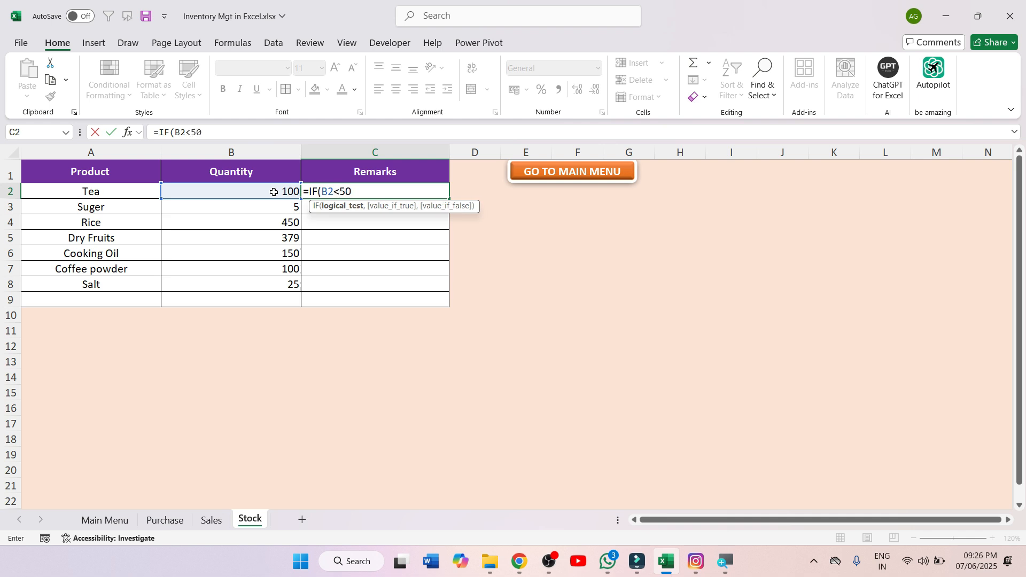
text(,"No S)
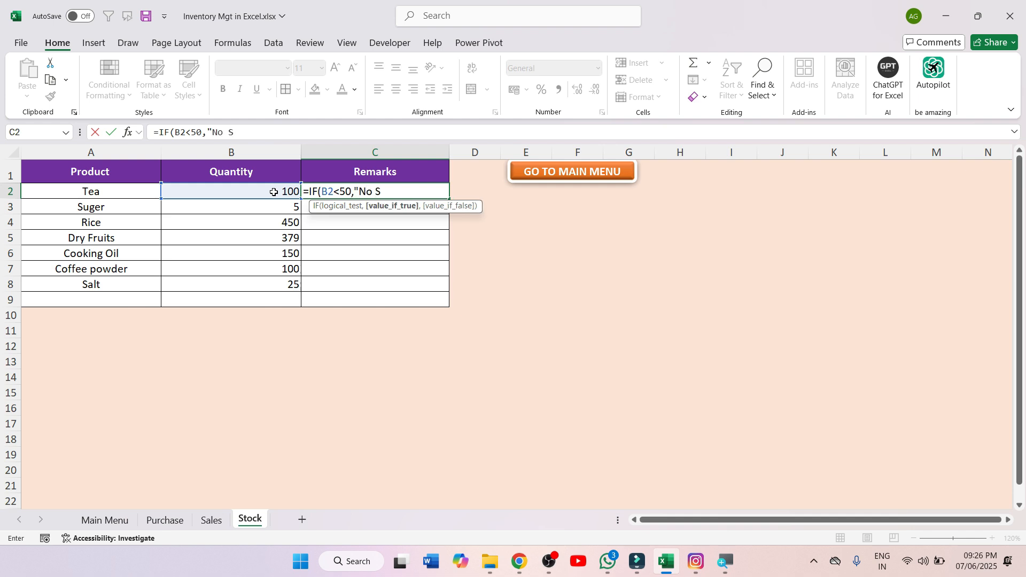
text(tock","OK)
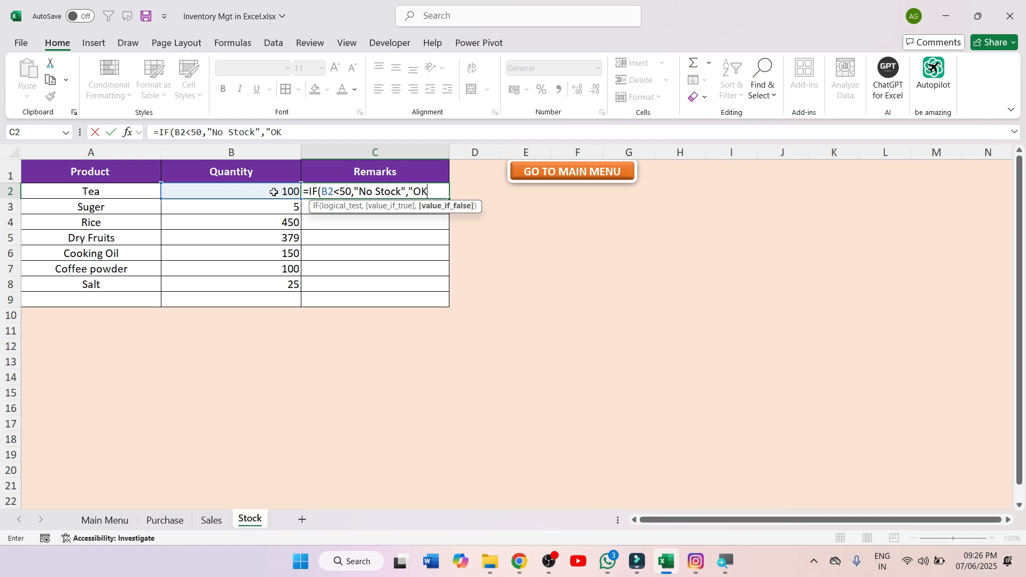
text("))
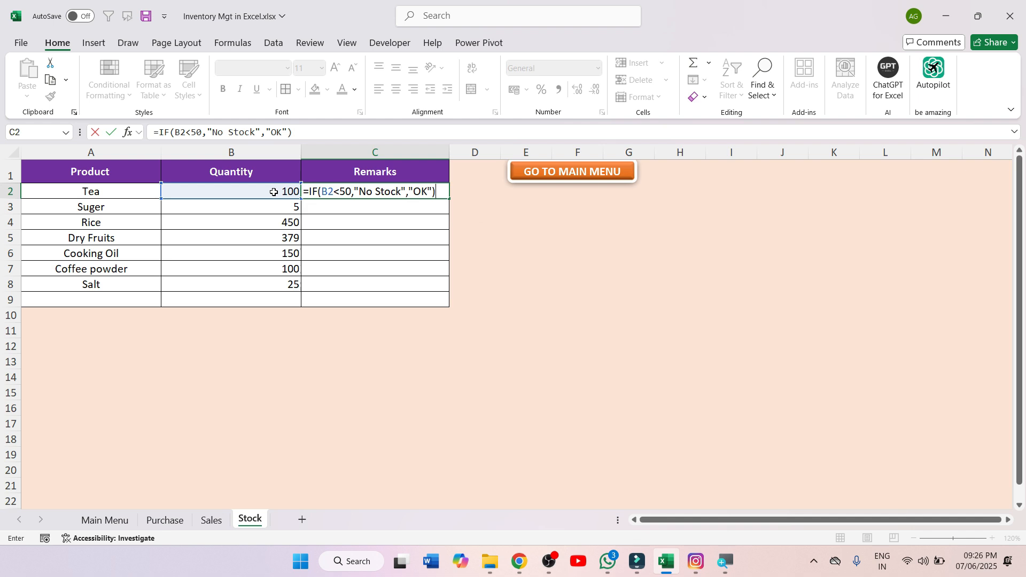
key(Return)
- Fill the Remarks formula from Stock cell C2 down to C8 and centre the filled cells horizontally
click(428, 188)
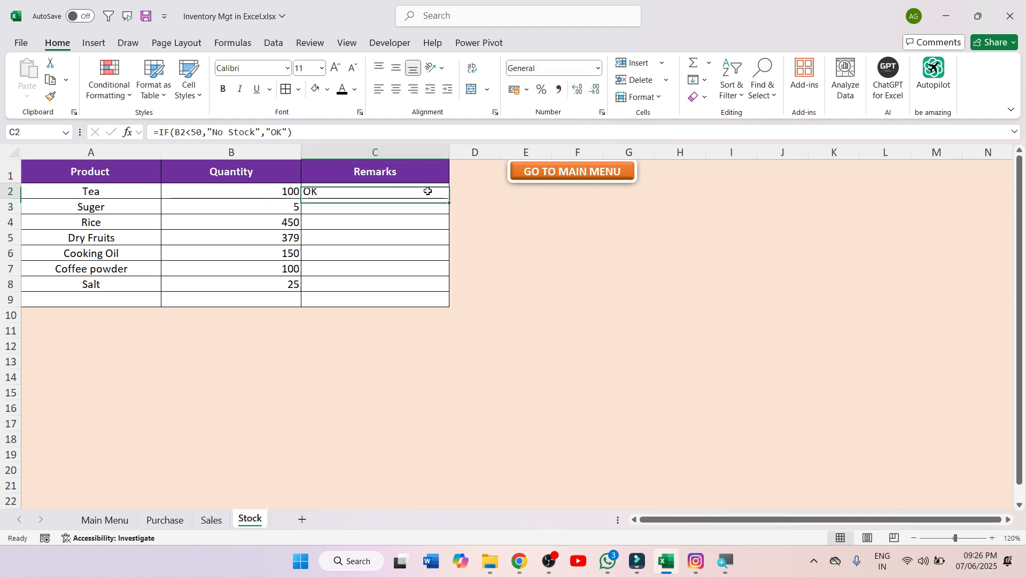
drag(449, 198, 442, 298)
click(400, 89)
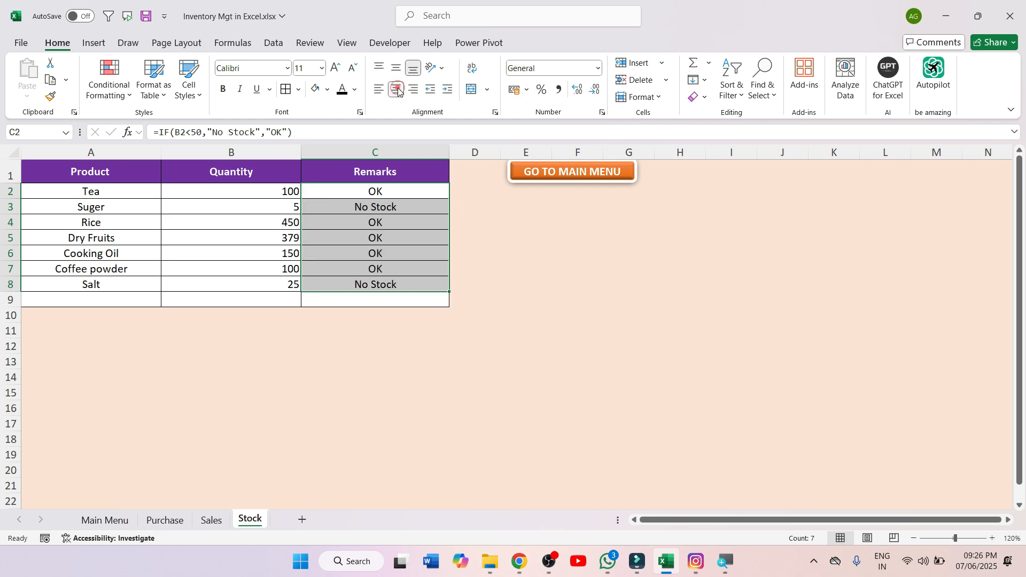
click(523, 268)
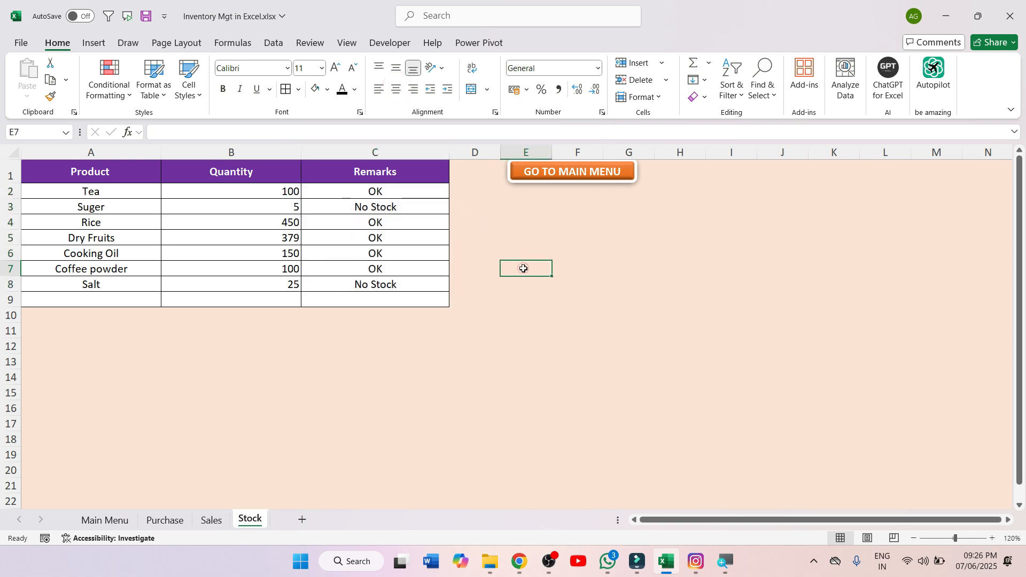
- Compare the Suger and Salt quantities in Stock cells B3 and B8 with their remarks
click(282, 208)
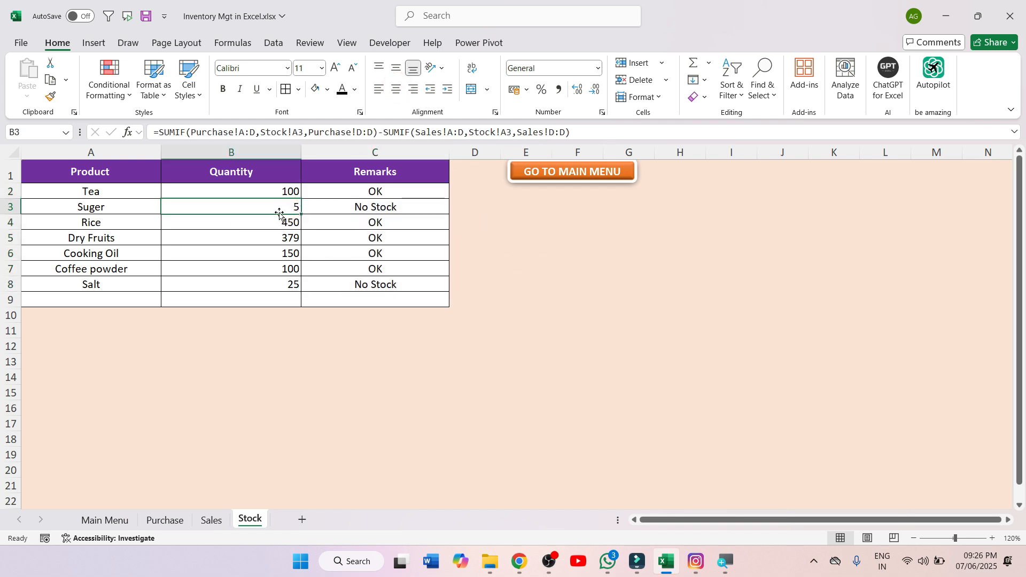
ctrl+click(287, 286)
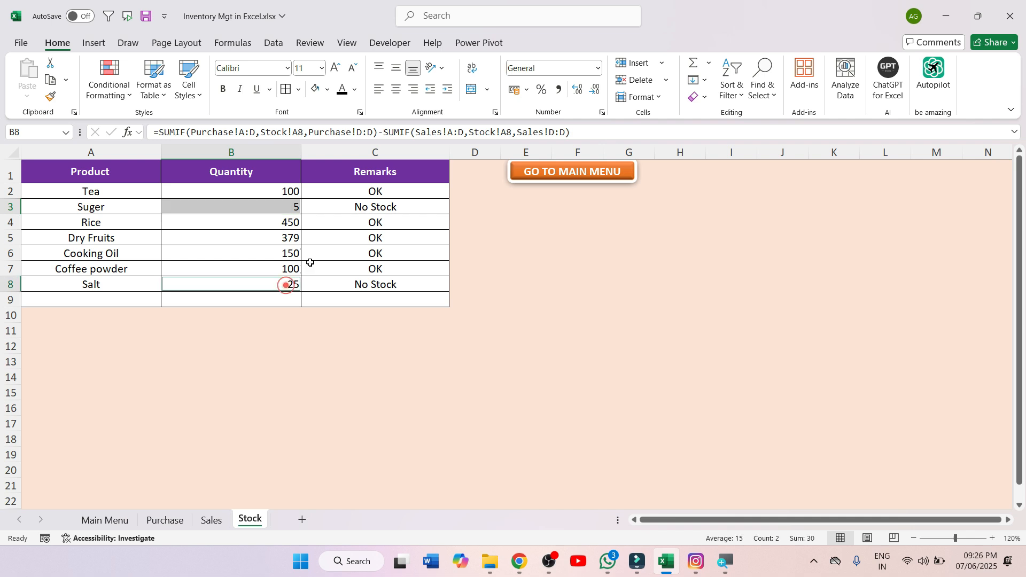
click(405, 282)
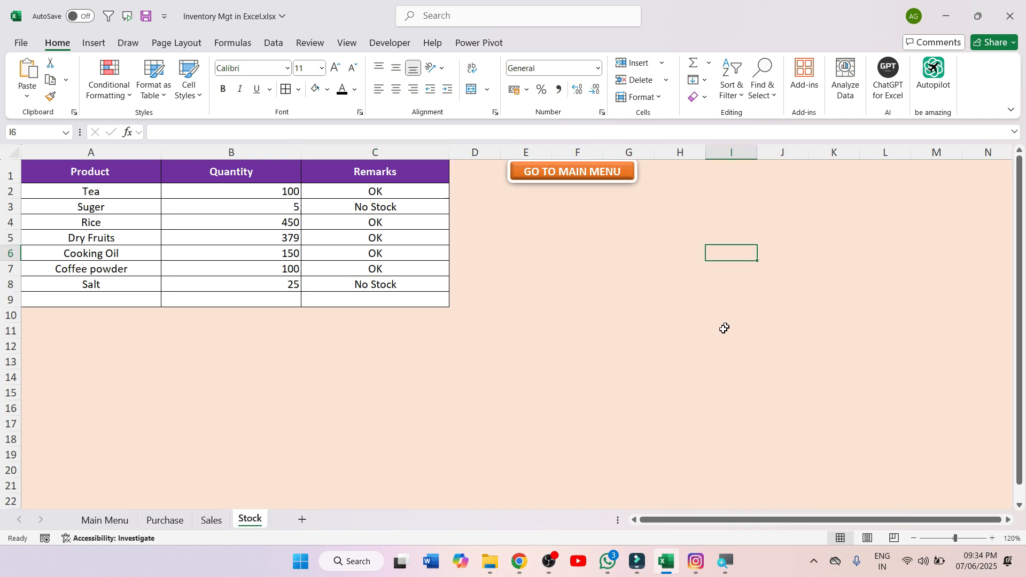
- Create a formula-based conditional formatting rule =$C2="OK" for the Remarks cells C2:C8 on the Stock sheet
click(398, 192)
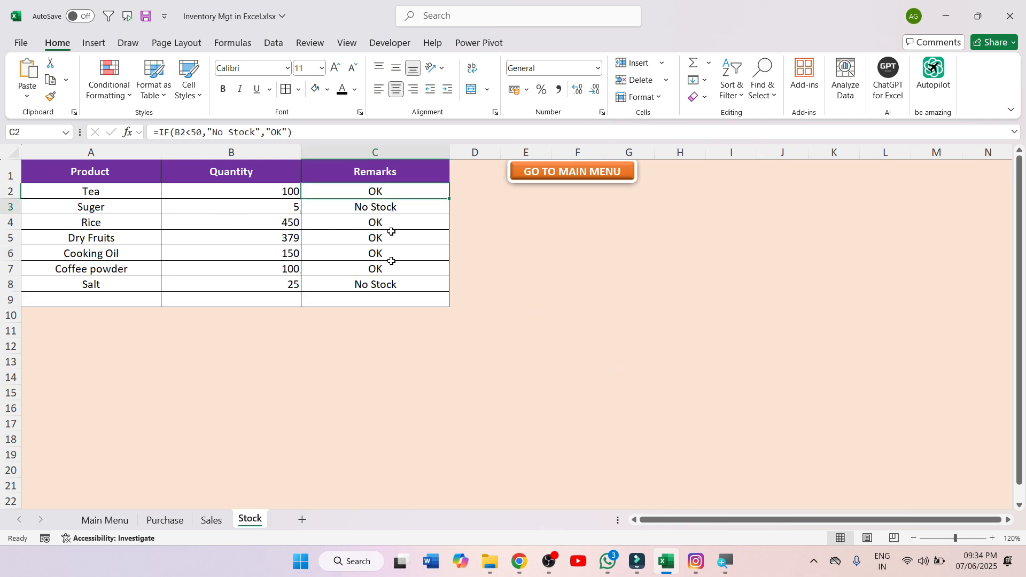
click(380, 191)
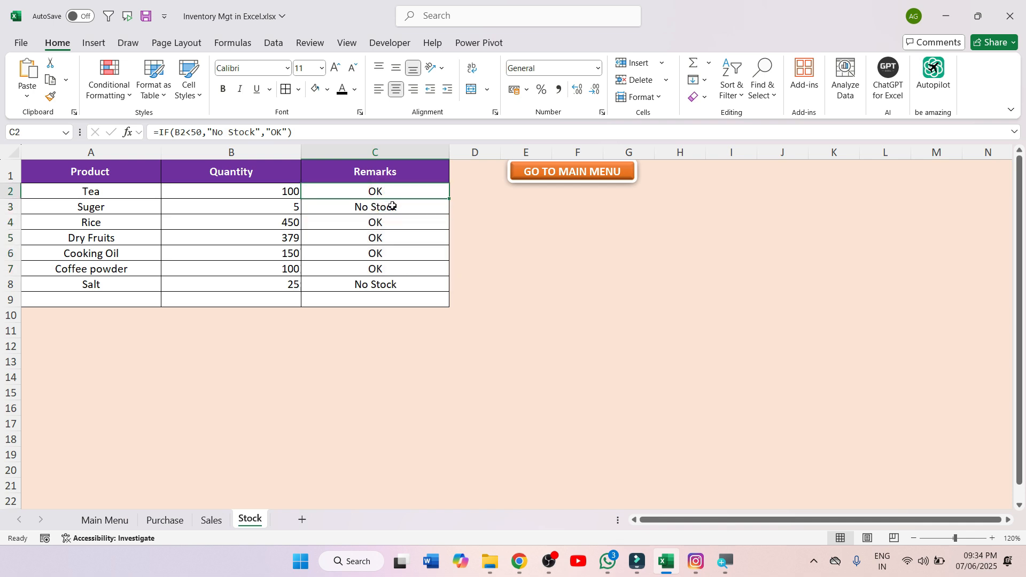
drag(391, 191, 383, 289)
click(122, 95)
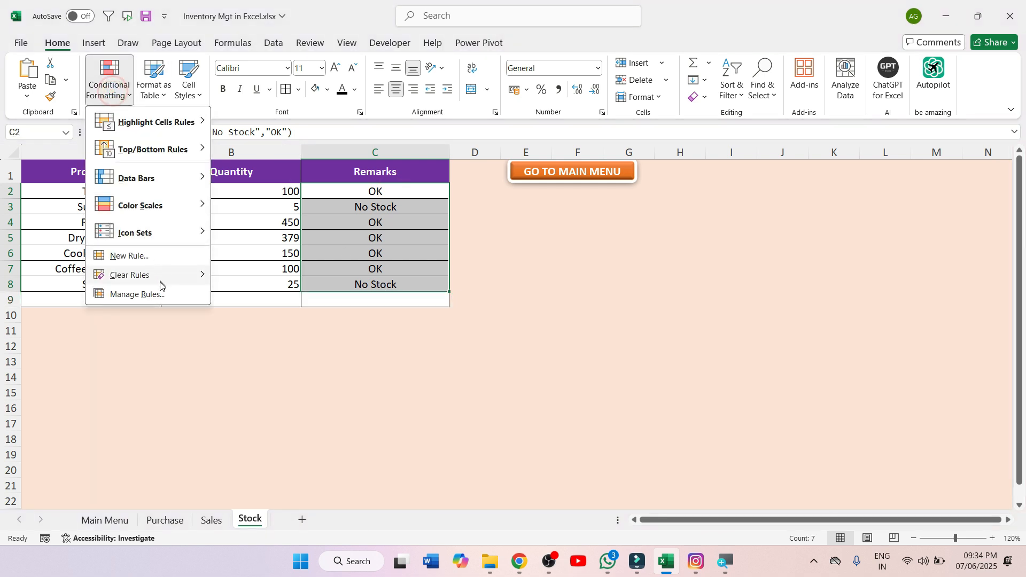
click(153, 295)
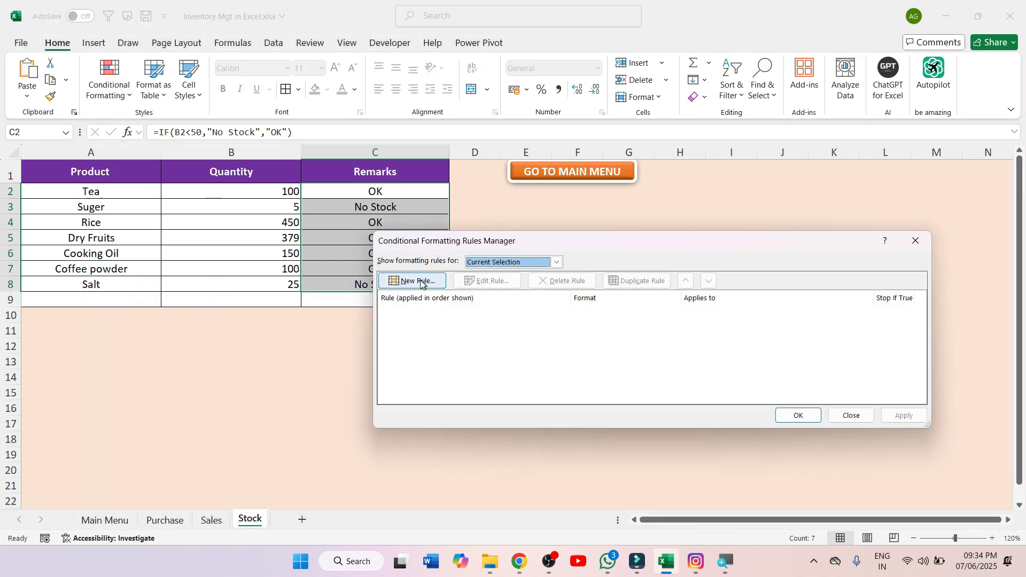
click(421, 284)
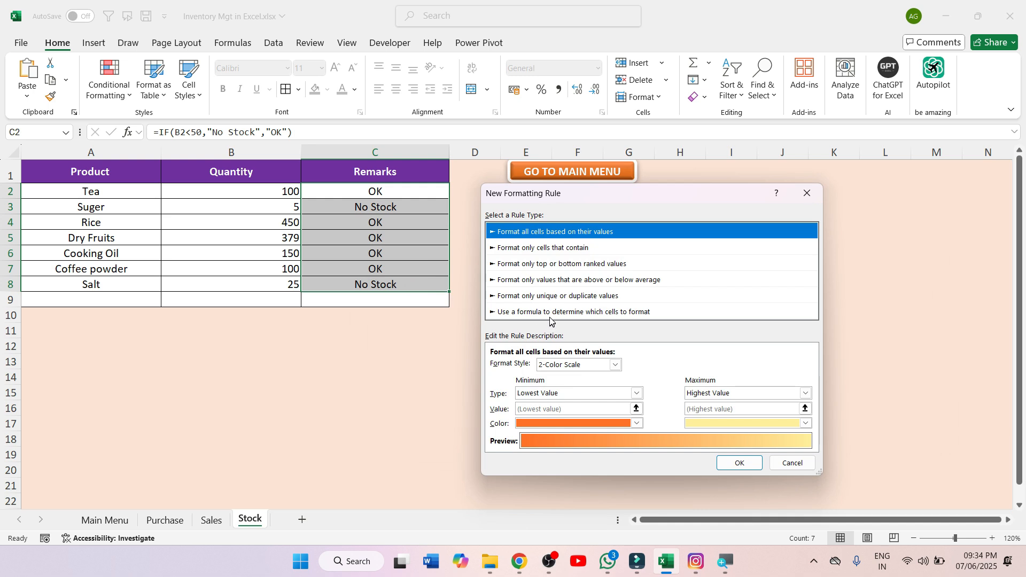
click(550, 312)
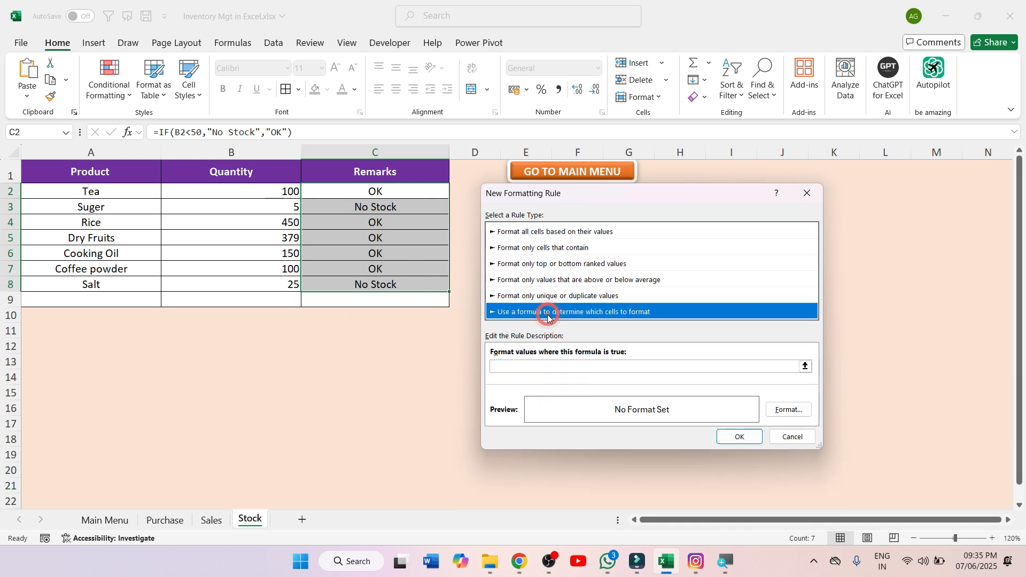
click(540, 368)
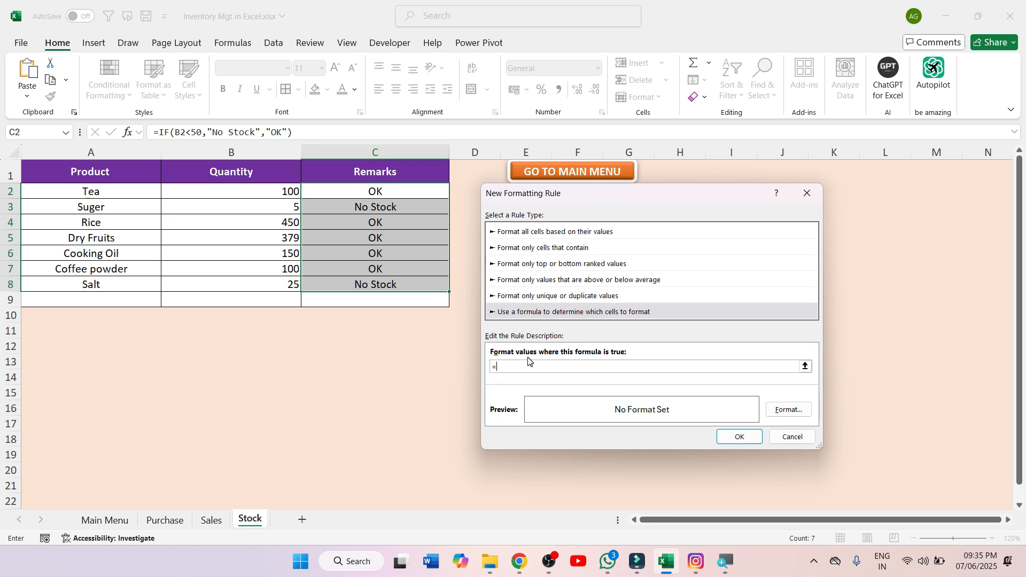
text(=$C2="OK")
- Format the "OK" rule with a green fill and bold white text, and add it to the rules list
click(785, 410)
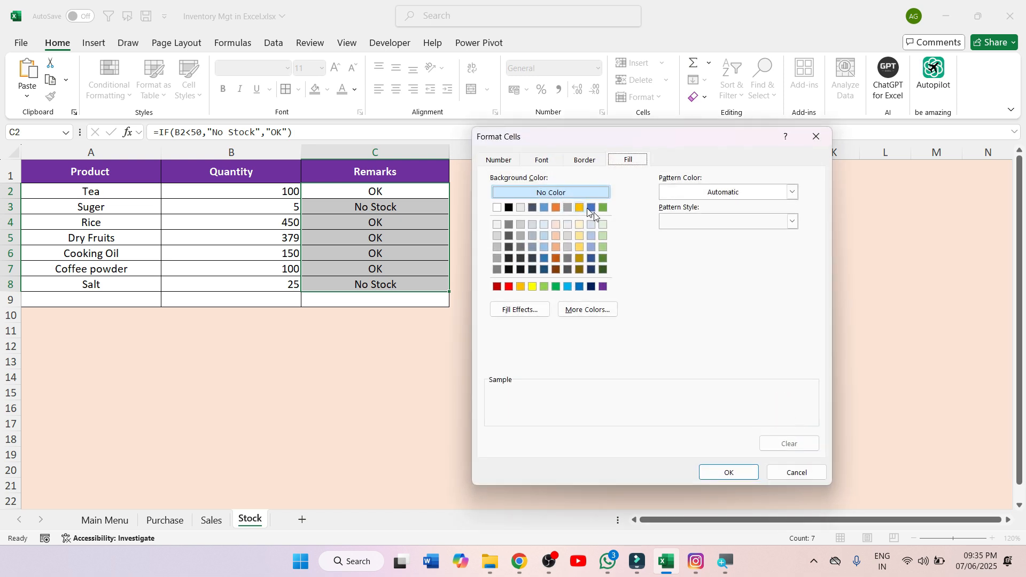
click(604, 208)
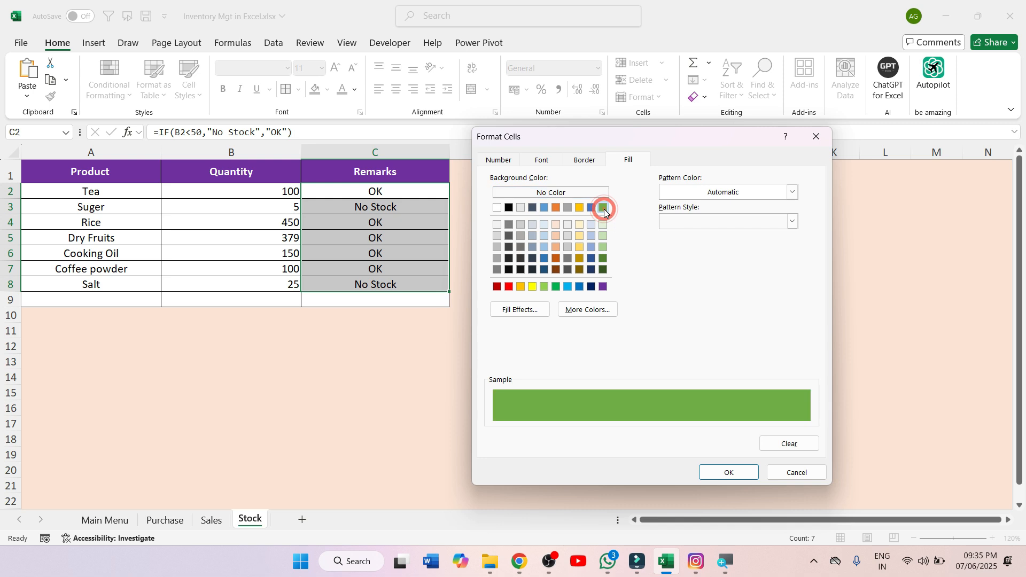
click(556, 287)
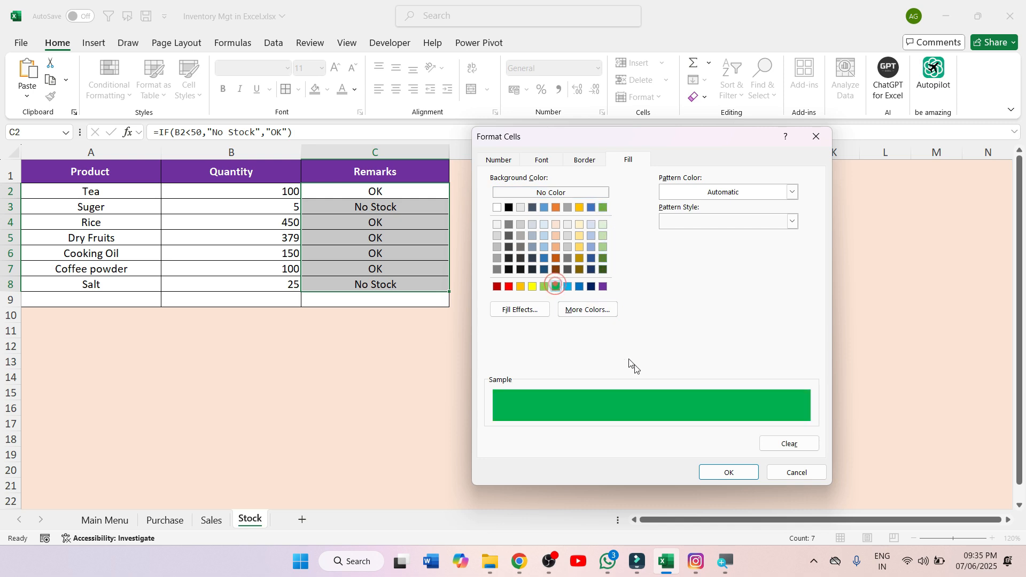
click(539, 165)
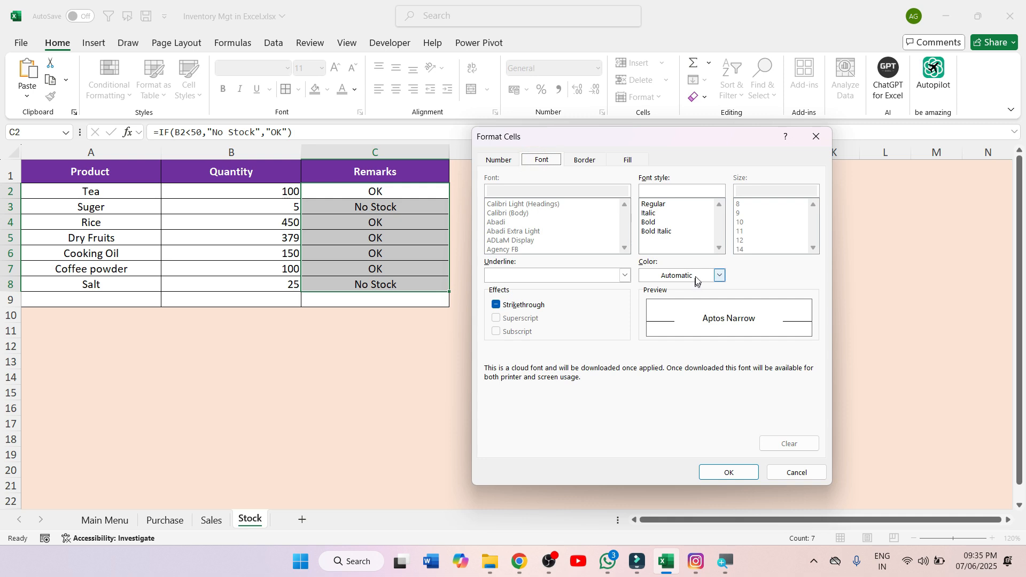
click(719, 275)
click(651, 335)
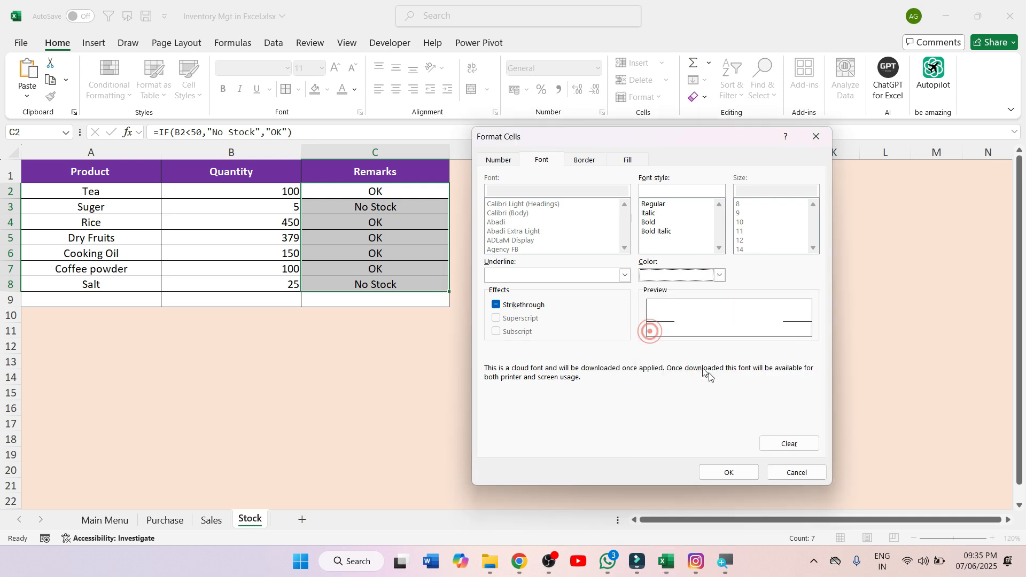
click(652, 222)
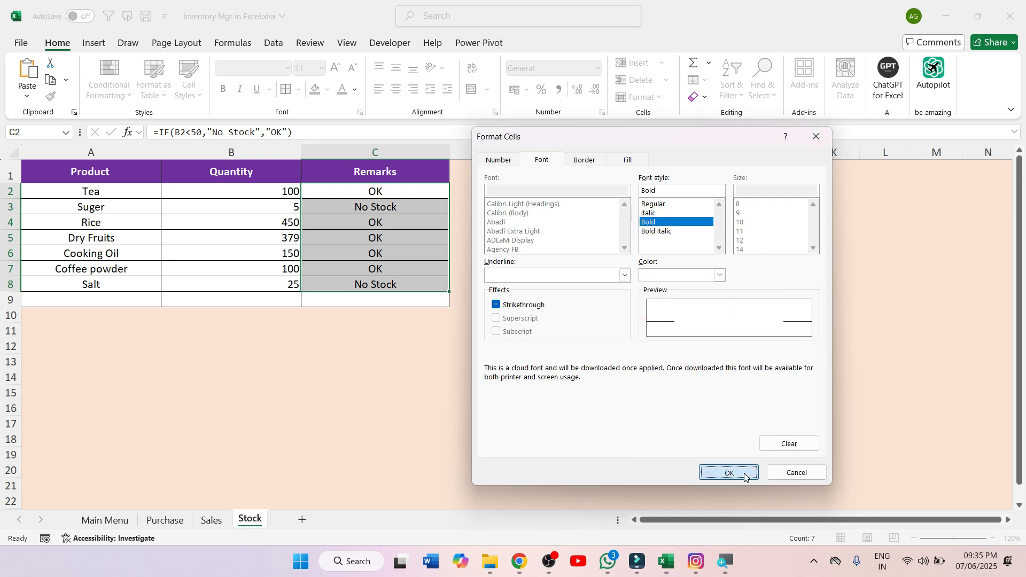
click(729, 472)
click(740, 437)
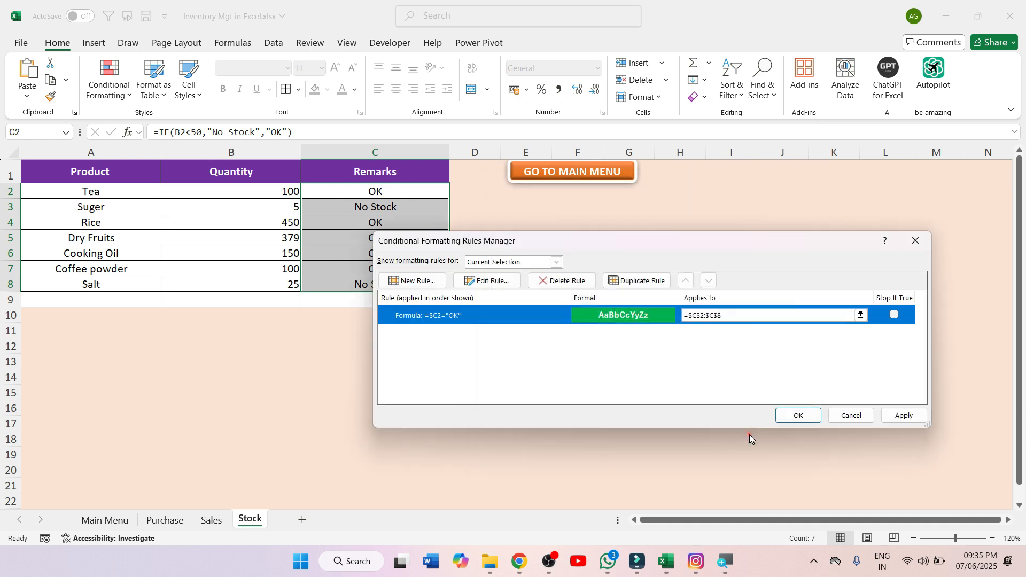
- Create a second formula-based rule =$C2="No Stock" for the same Remarks cells
click(412, 281)
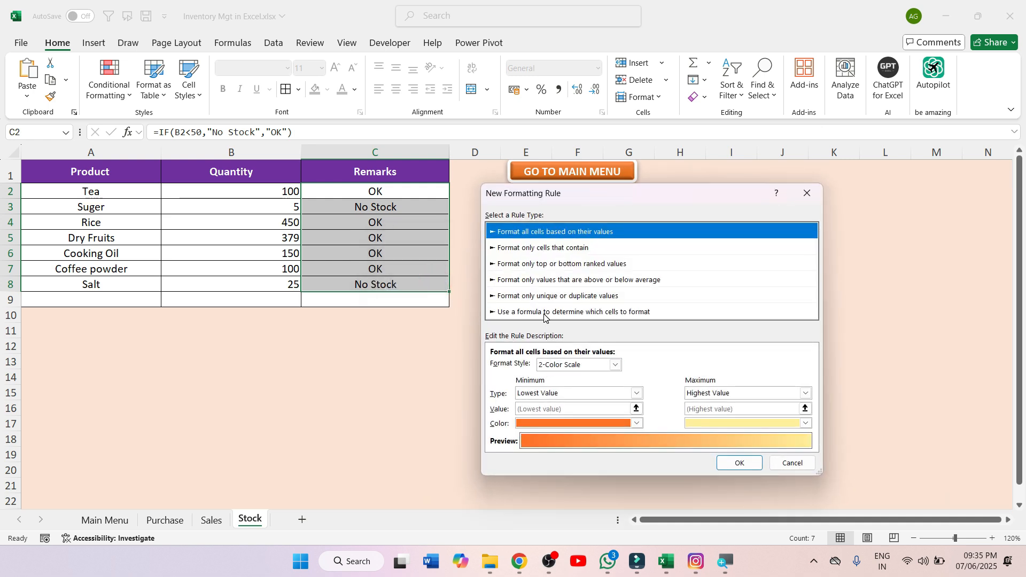
click(544, 313)
click(578, 367)
text(=)
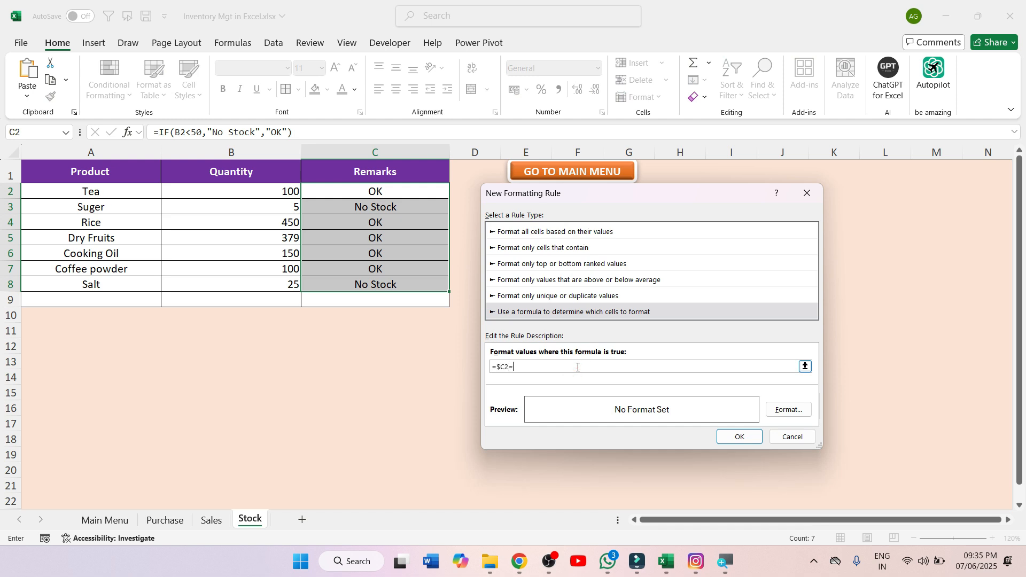
text($C2="No Stock)
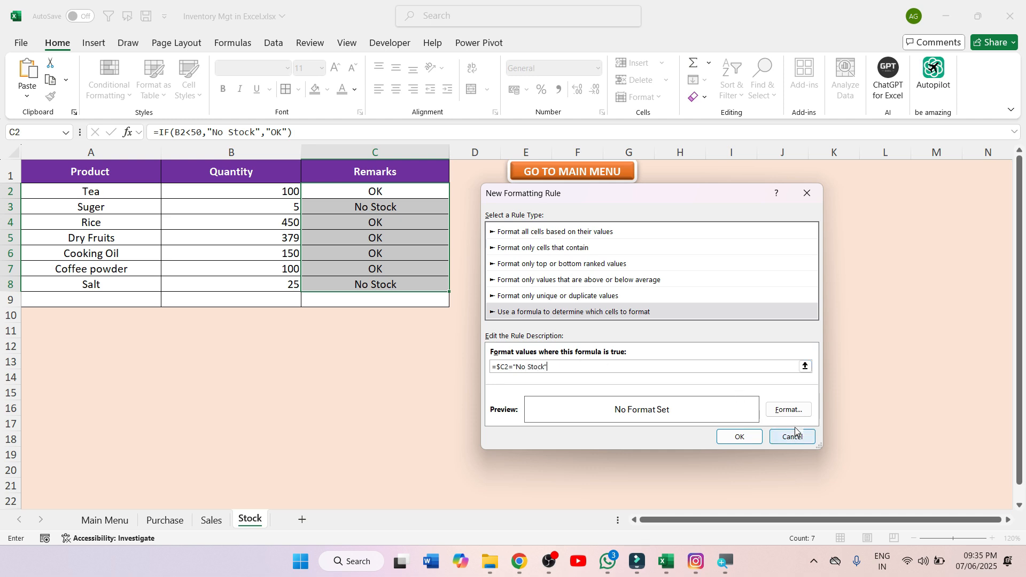
- Format the "No Stock" rule with a red fill and bold white text, and apply both rules to the Remarks cells
click(789, 409)
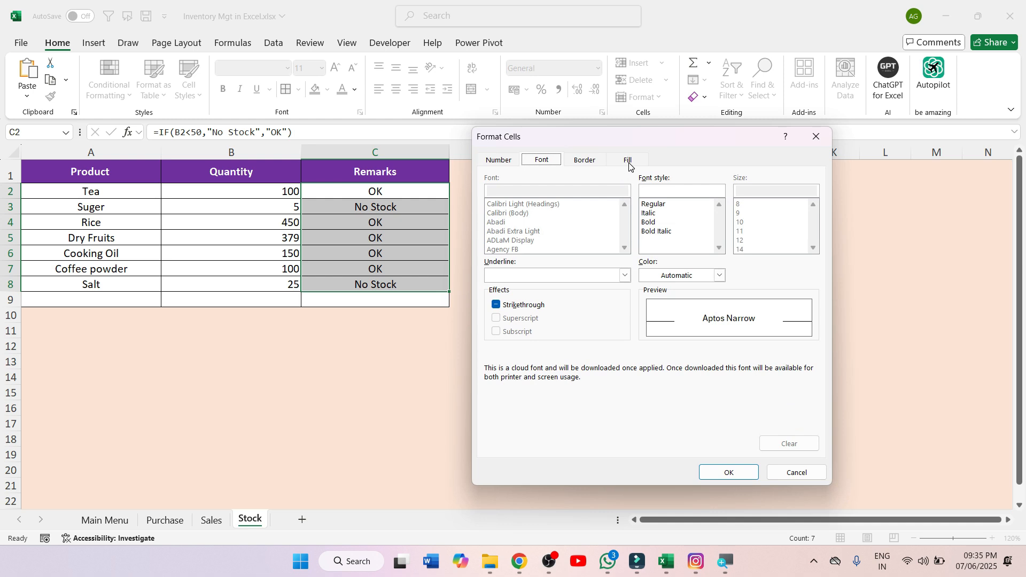
click(629, 163)
click(509, 287)
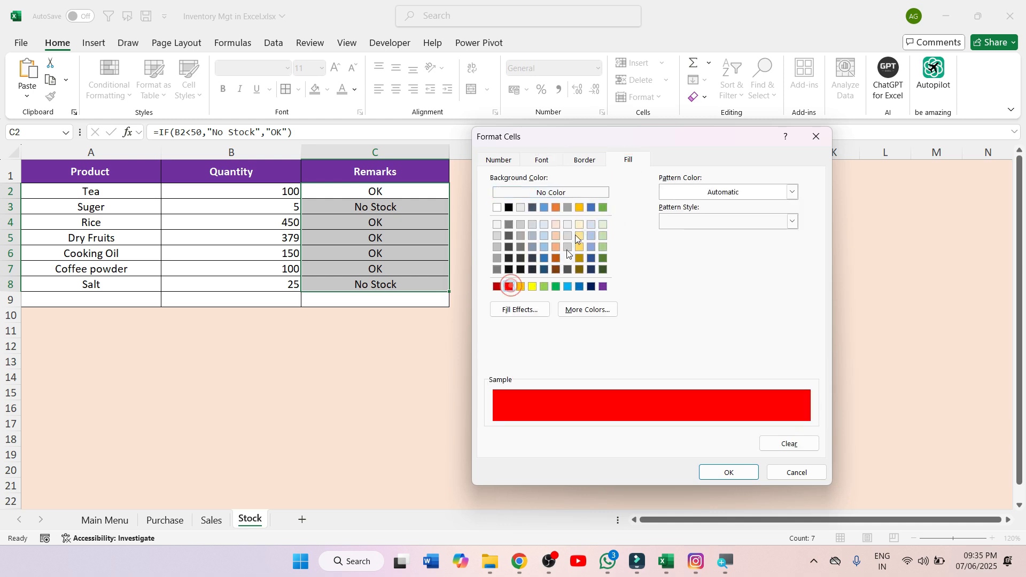
click(553, 162)
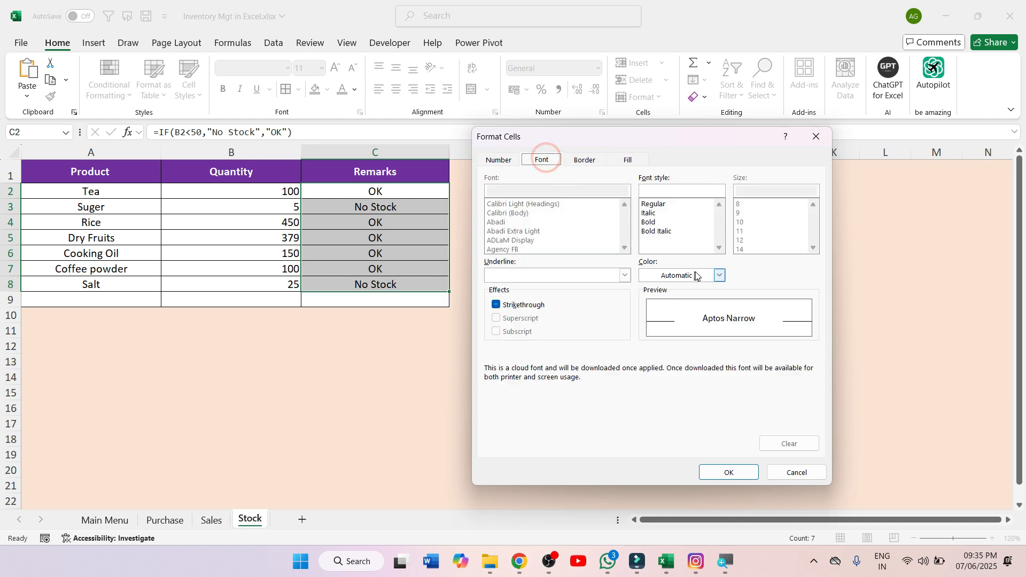
click(717, 275)
click(649, 332)
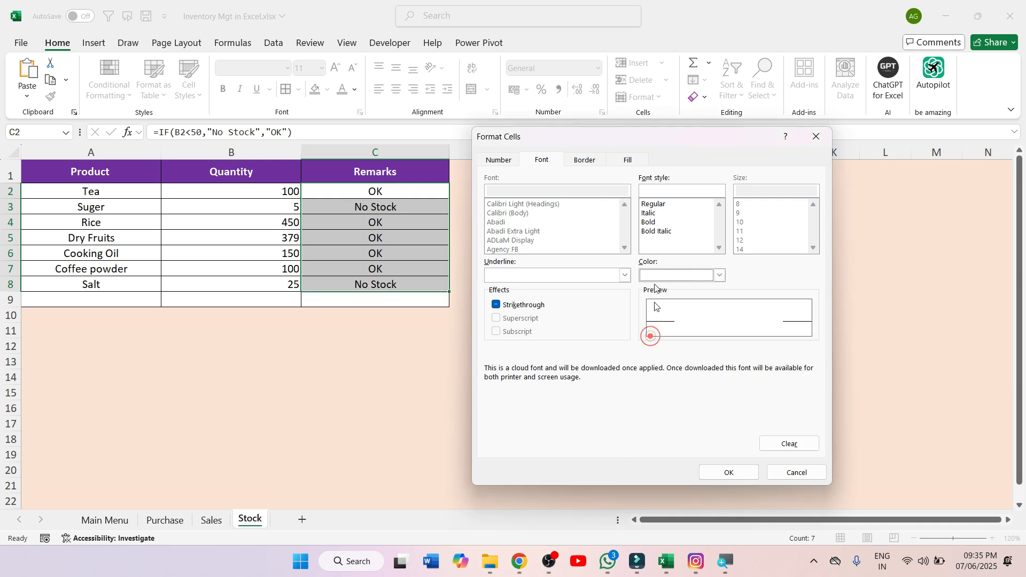
click(656, 223)
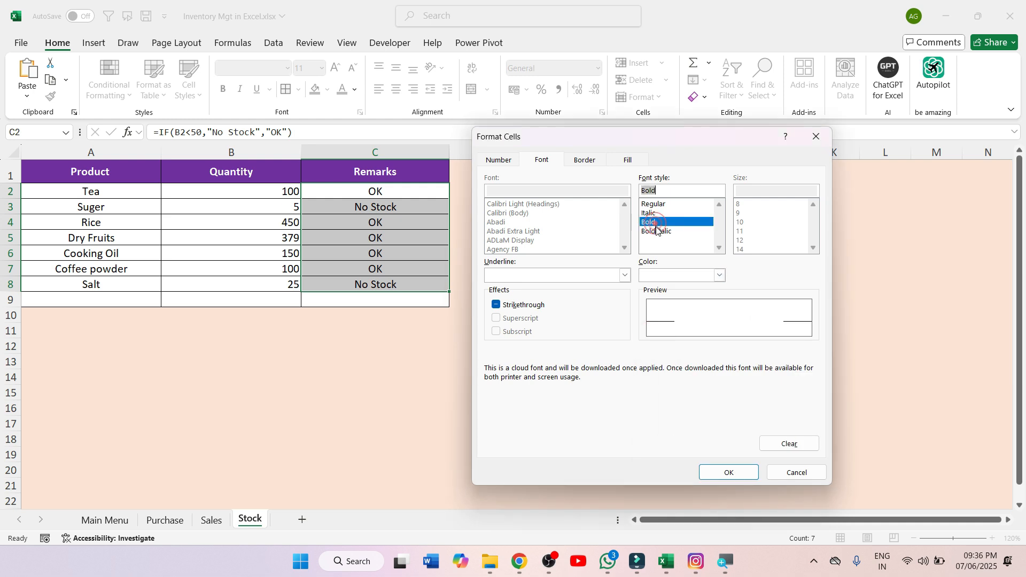
click(728, 473)
click(741, 436)
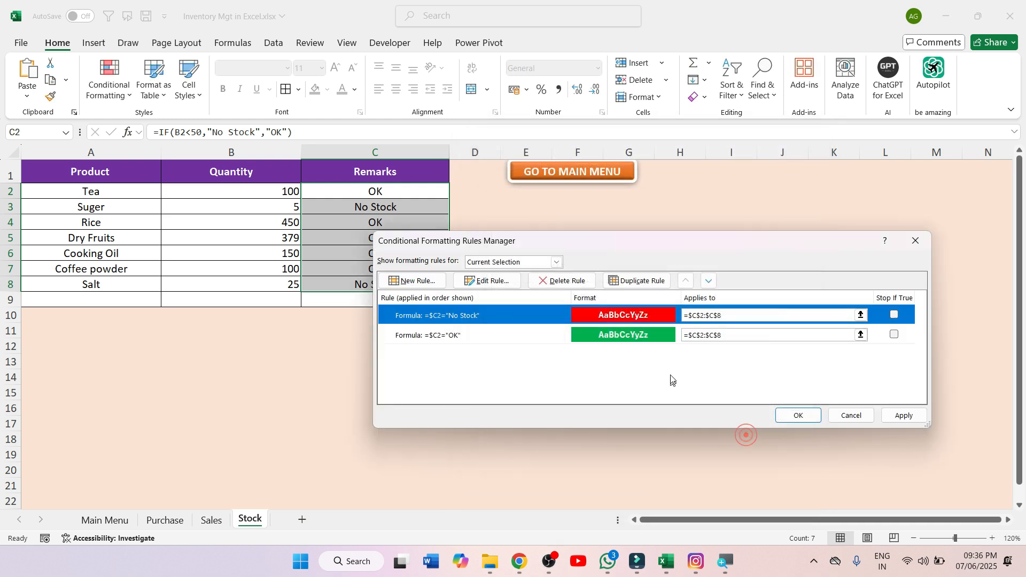
click(888, 421)
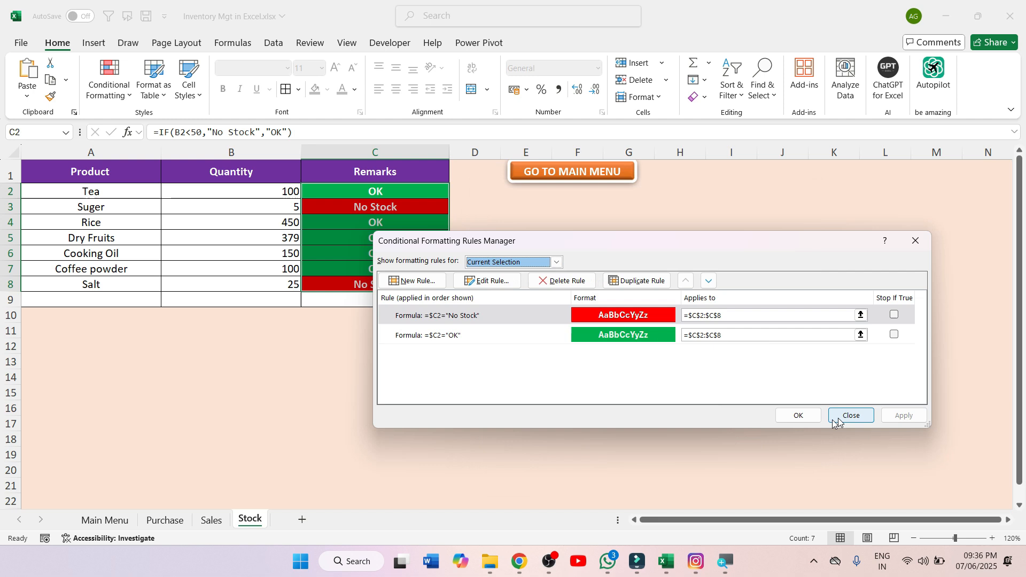
click(796, 415)
click(660, 305)
click(532, 331)
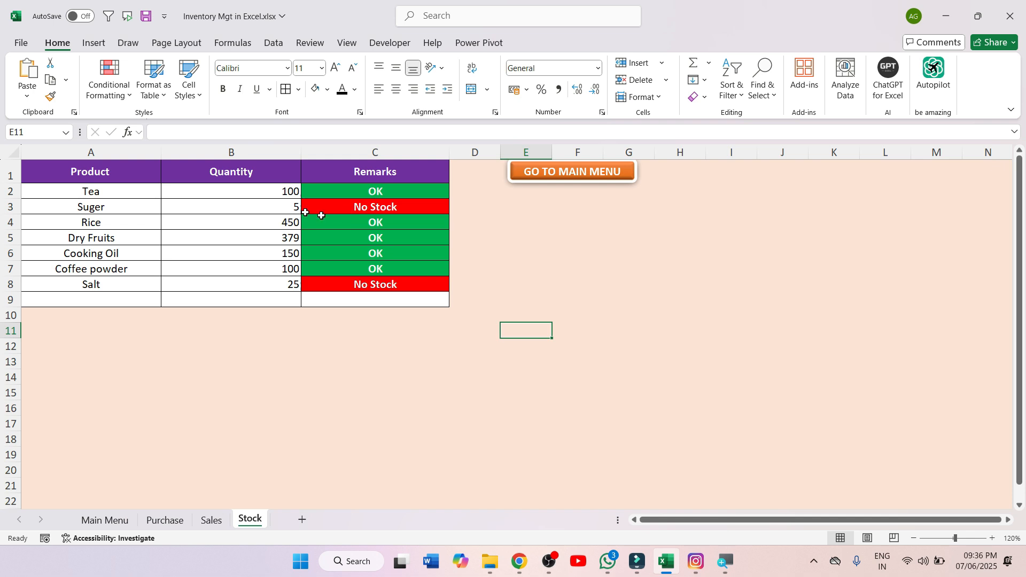
- Fill in the Main Menu entry form with product Suger, invoice number 18, invoice date 07/06/2025 and quantity 150
click(285, 207)
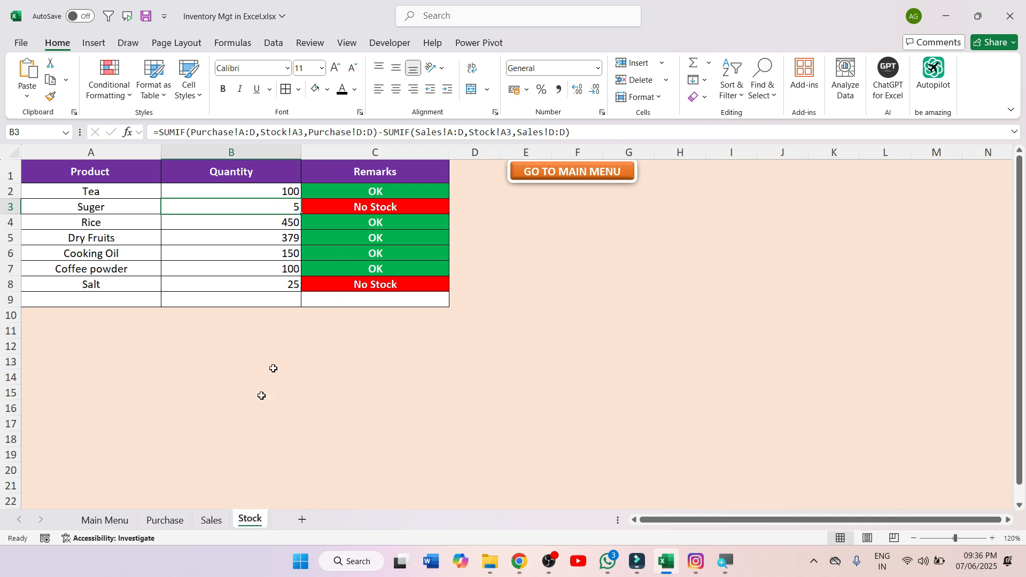
click(110, 522)
click(299, 275)
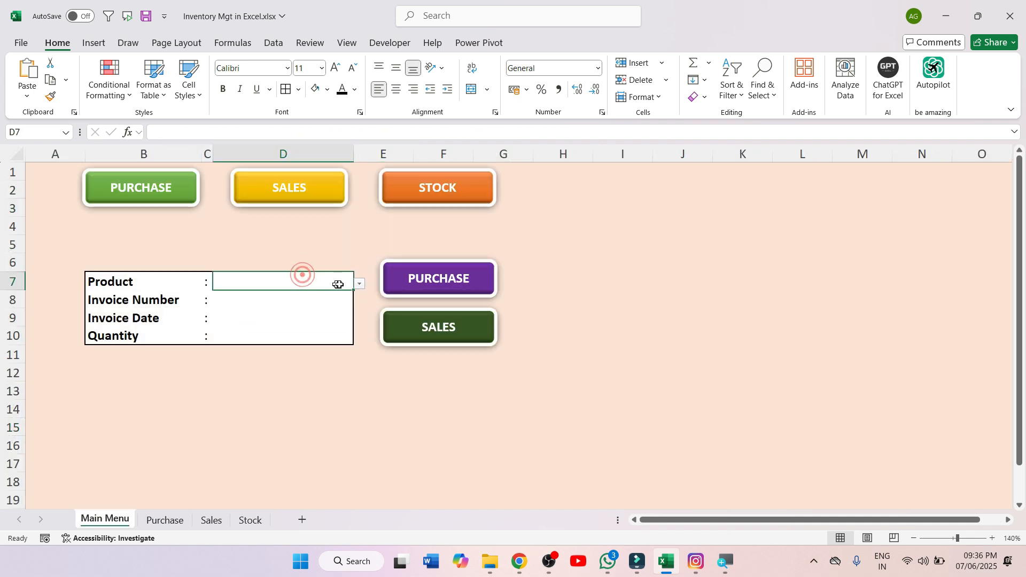
click(357, 284)
click(266, 307)
key(Return)
text(18)
key(Return)
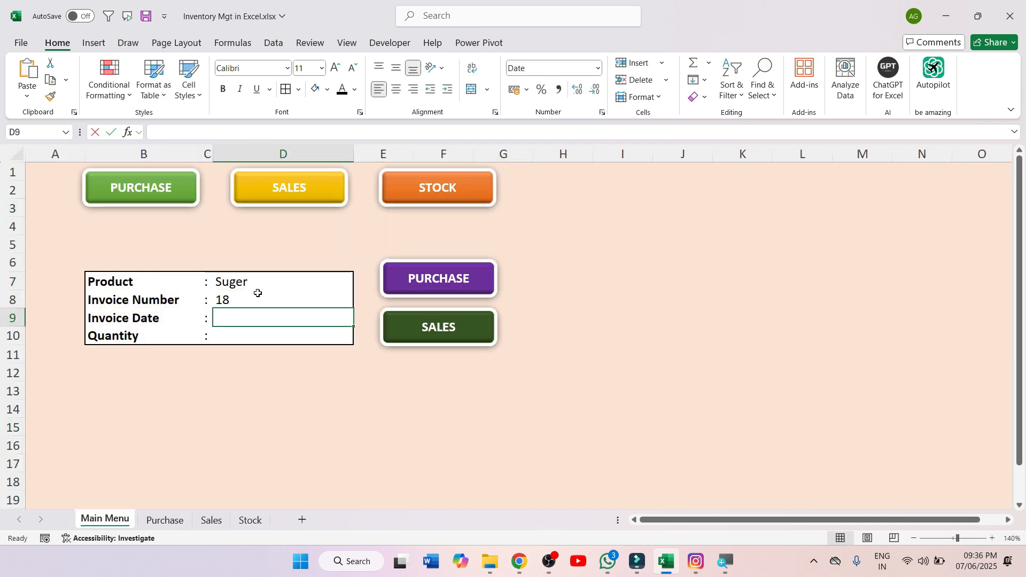
text(07/06/2025)
key(Return)
text(150)
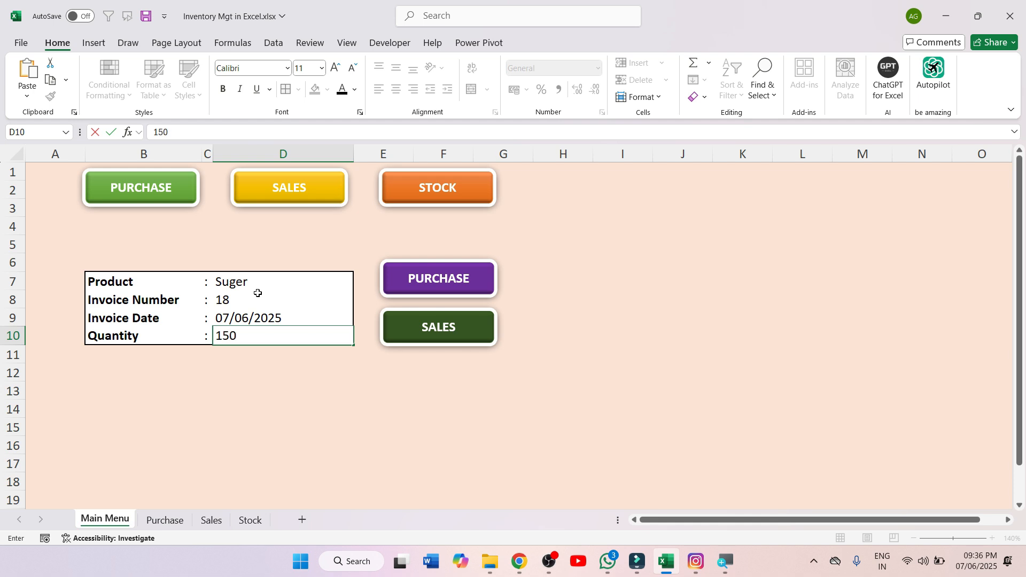
- Post the Suger entry as a purchase and check the Suger and Cooking Oil rows on the Stock sheet
click(444, 284)
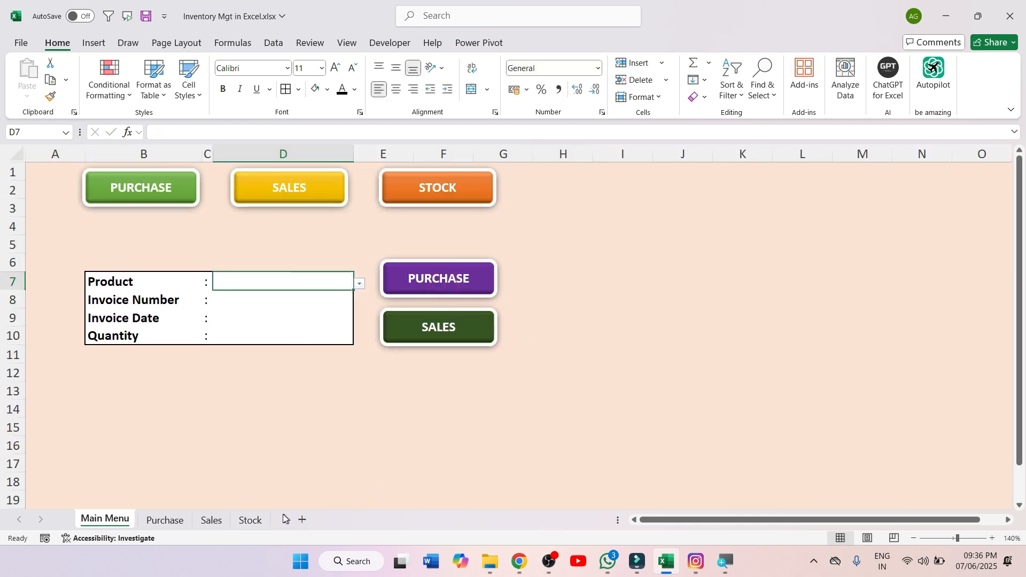
click(250, 519)
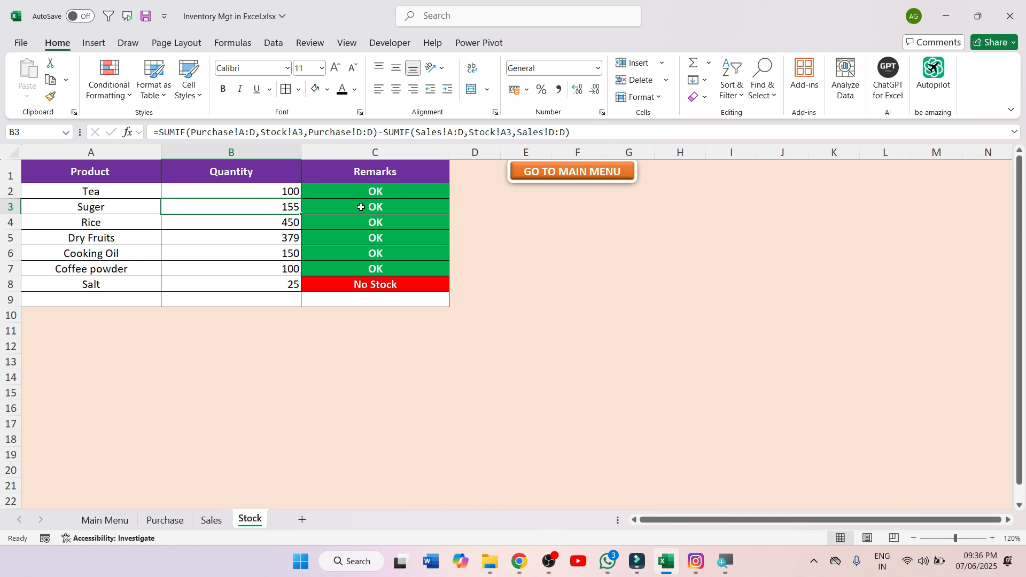
click(291, 255)
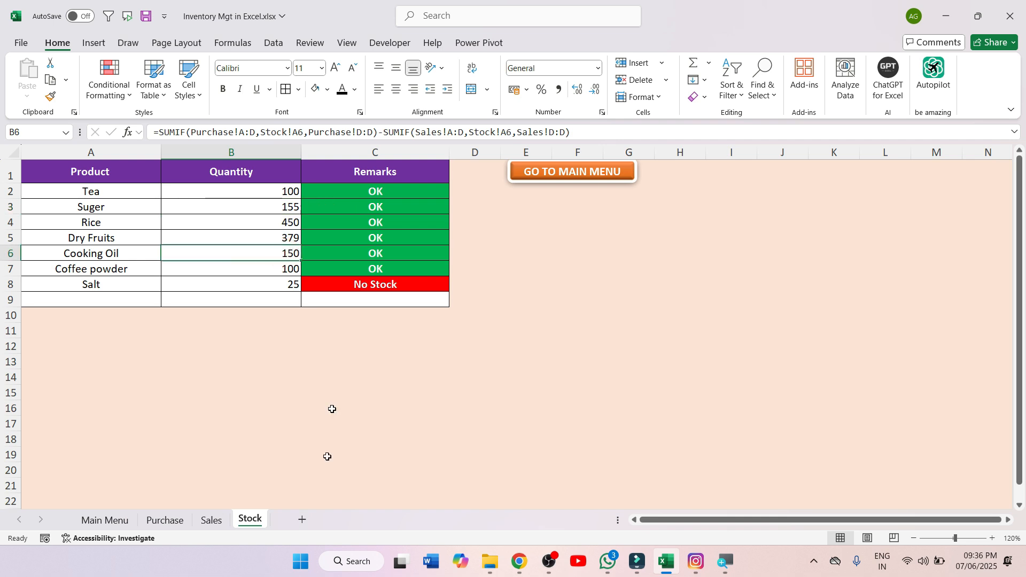
- Post a Cooking Oil sale from the Main Menu with invoice number 19, date 07/06/2025 and quantity 145, and open the Stock sheet
click(104, 519)
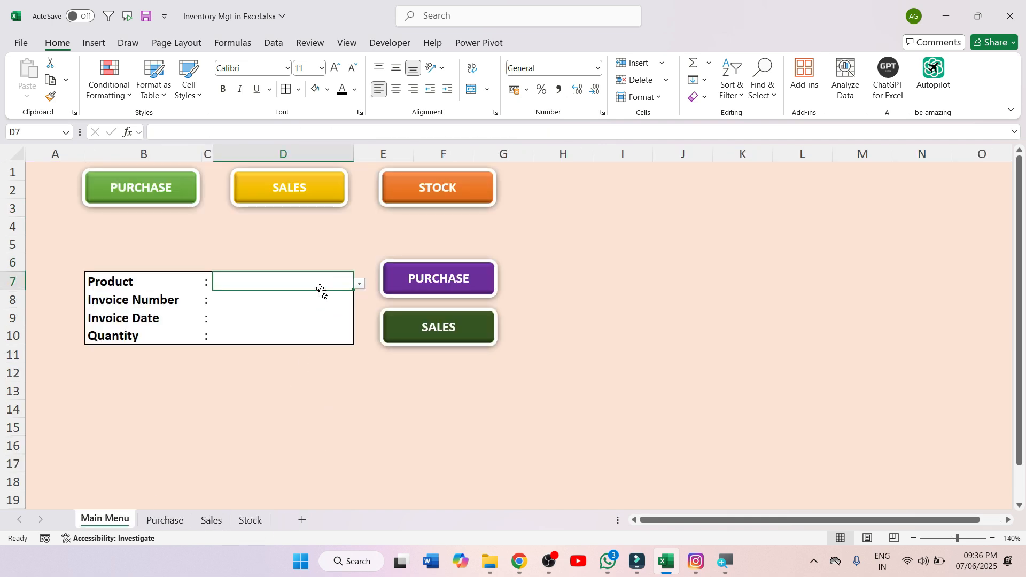
click(360, 285)
click(288, 339)
click(265, 300)
text(19)
key(Return)
text(07/06/2025)
key(Return)
text(145)
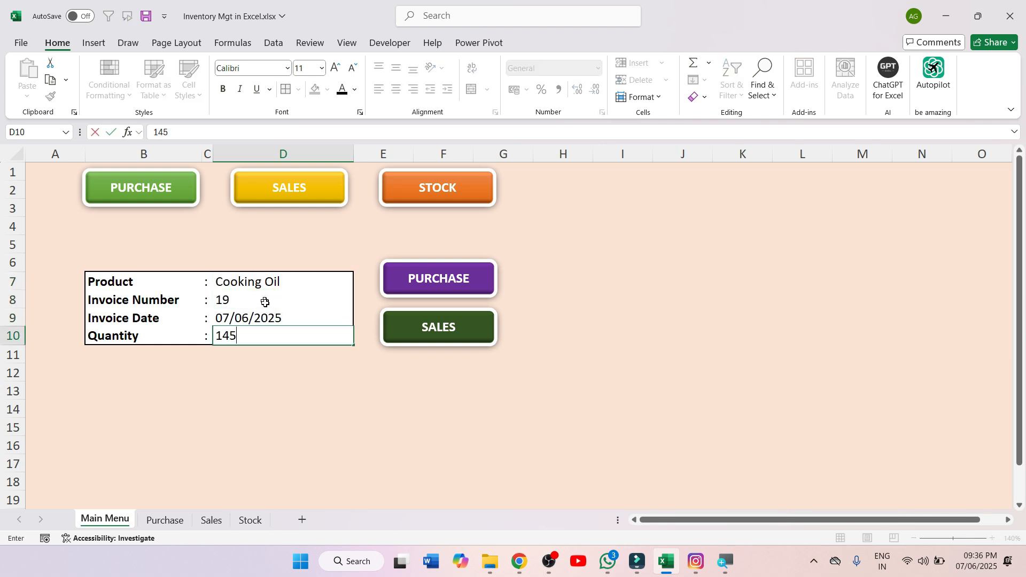
click(438, 327)
click(250, 520)
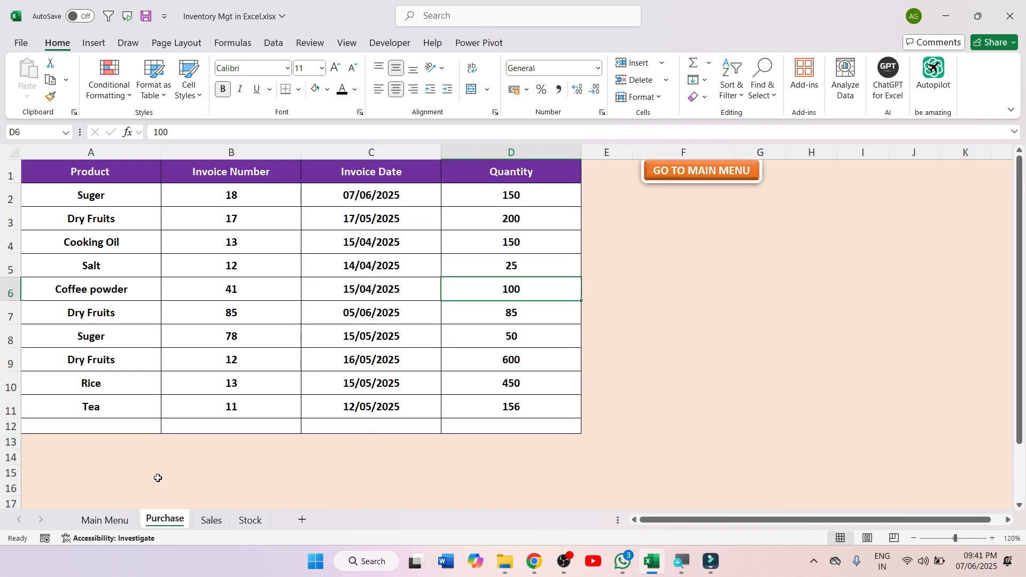
- Return from the Purchase sheet to the Main Menu sheet and select an empty cell below the posting buttons
click(144, 476)
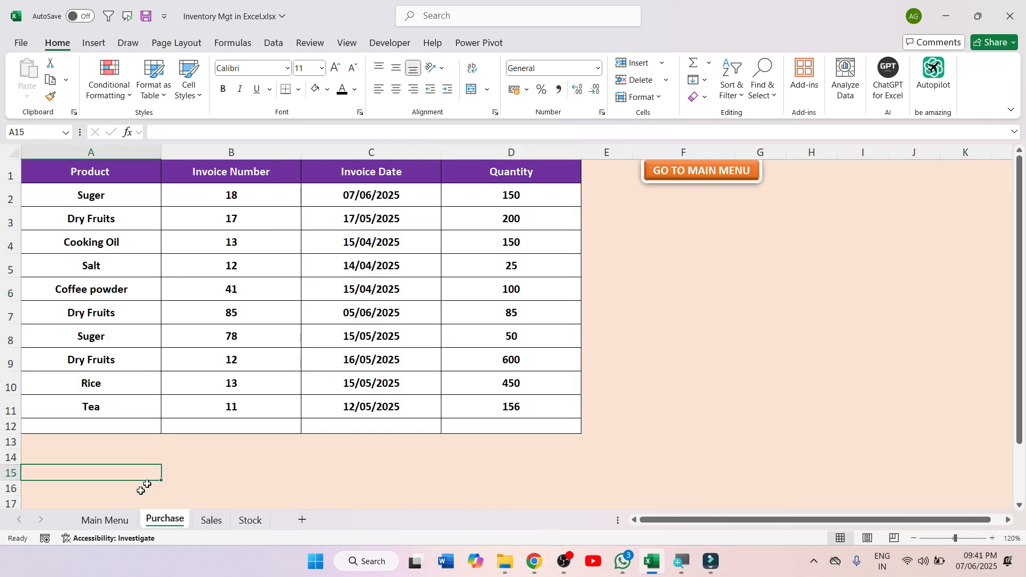
click(109, 519)
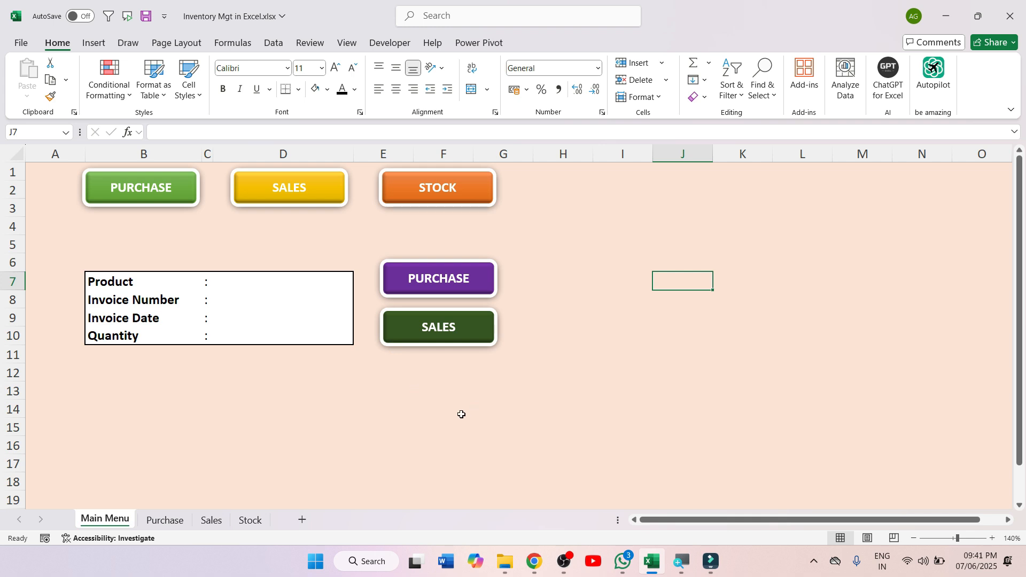
click(474, 429)
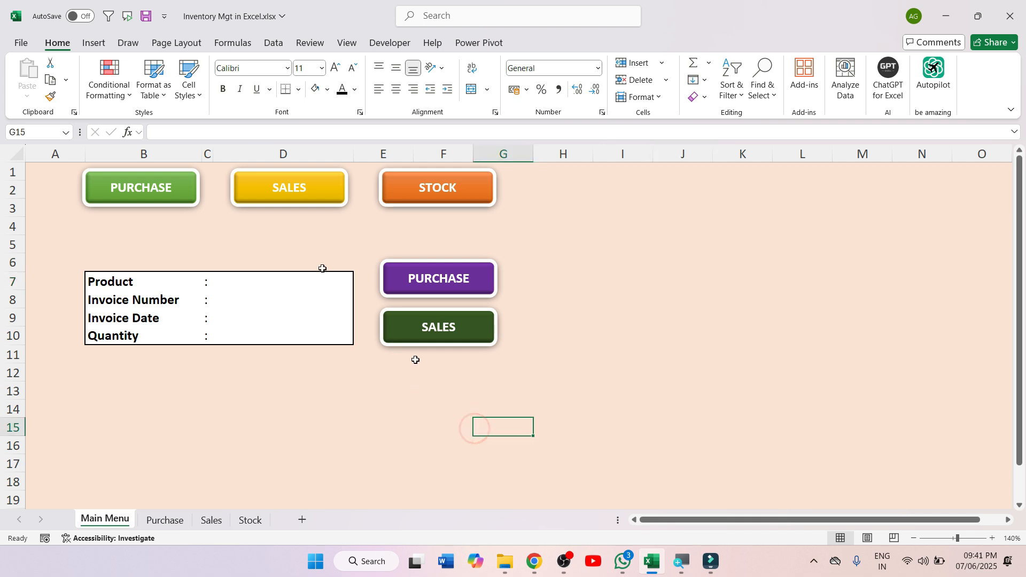
- Save a copy of the workbook to the Desktop as an Excel Macro-Enabled Workbook (*.xlsm) named Stock Mgt
click(20, 44)
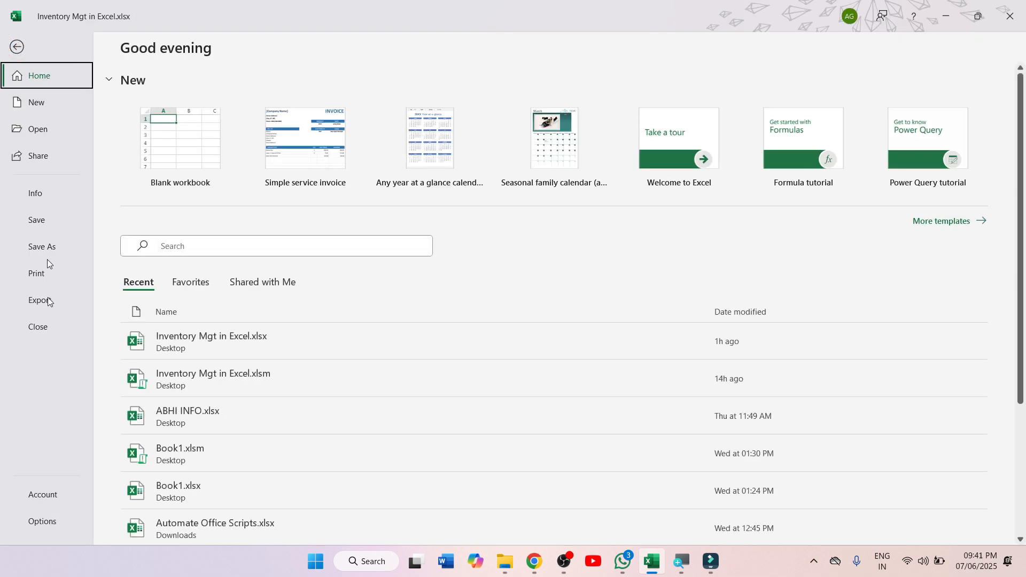
click(41, 243)
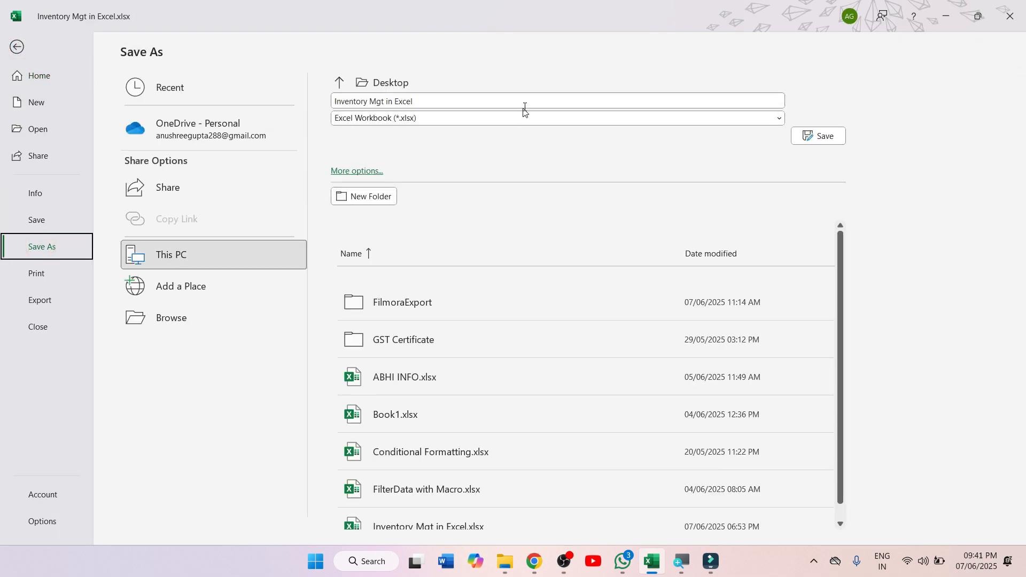
click(739, 120)
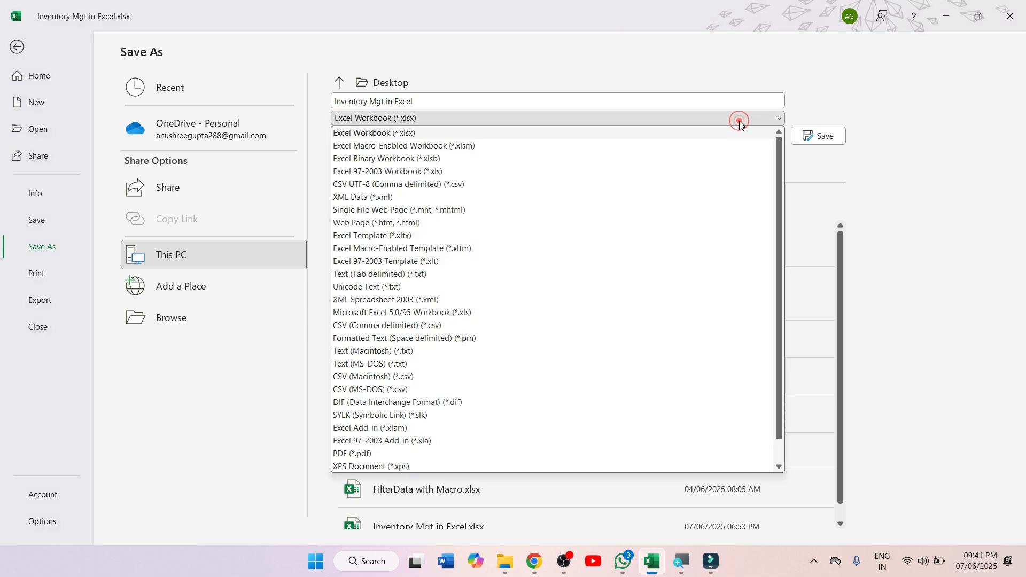
click(465, 146)
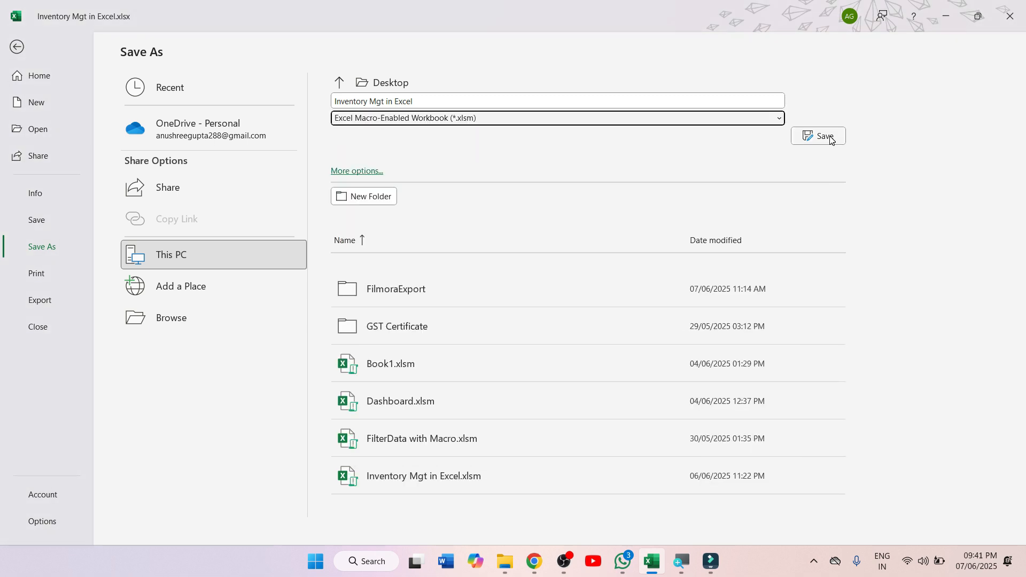
click(236, 317)
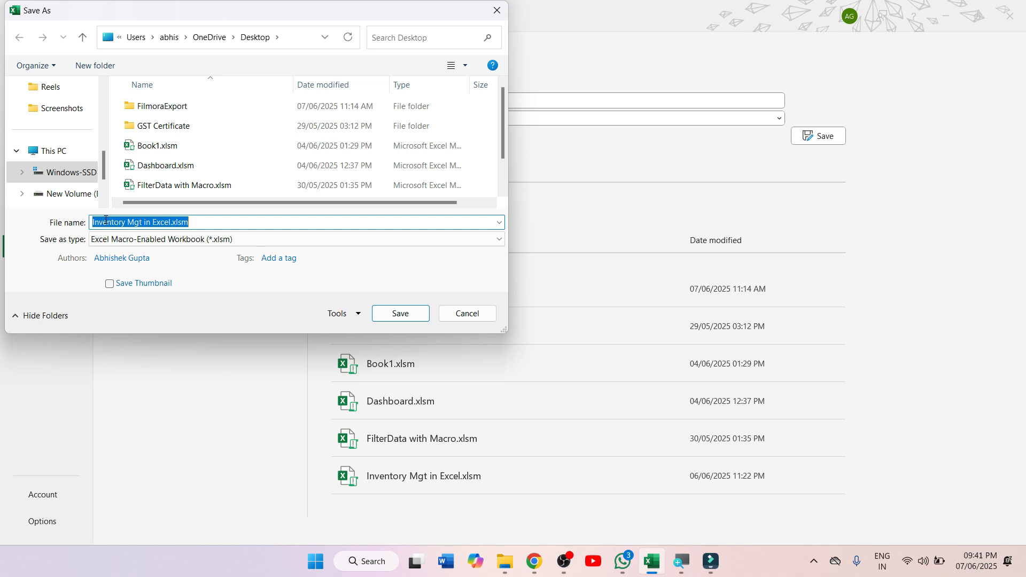
text(Stock Mgt)
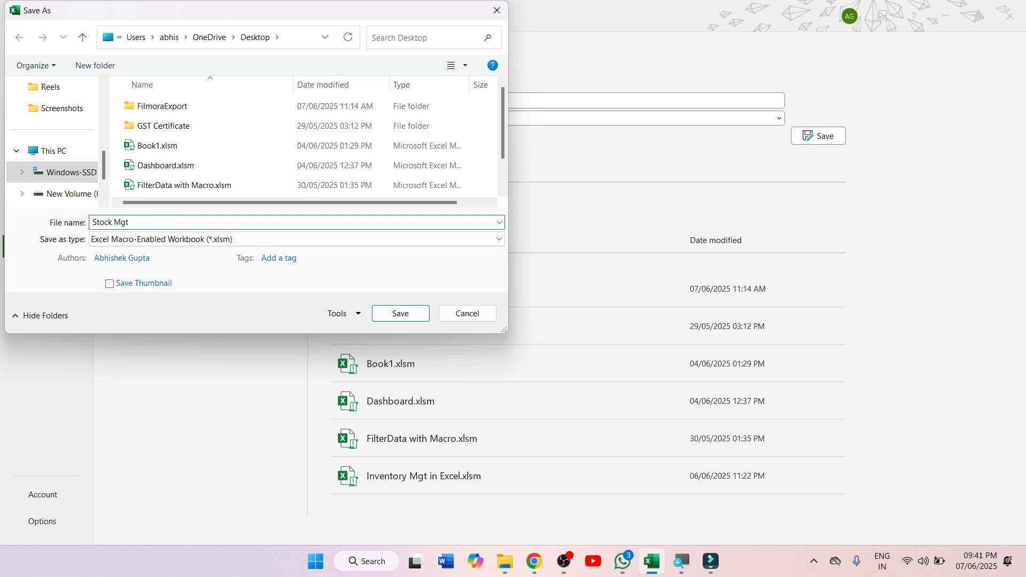
click(389, 316)
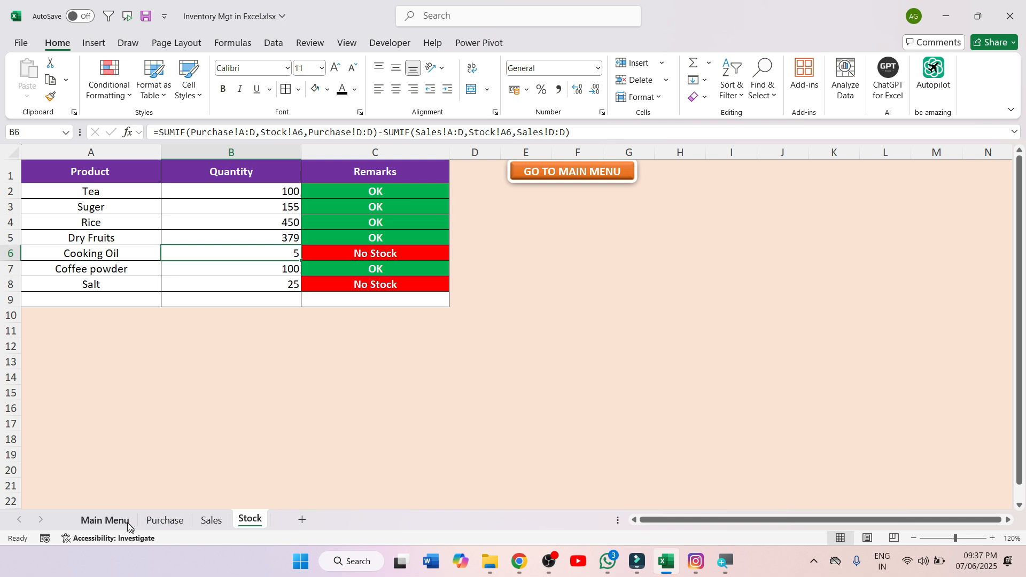
- Switch from the Stock sheet to the Main Menu sheet and deselect the Product entry cell
click(105, 519)
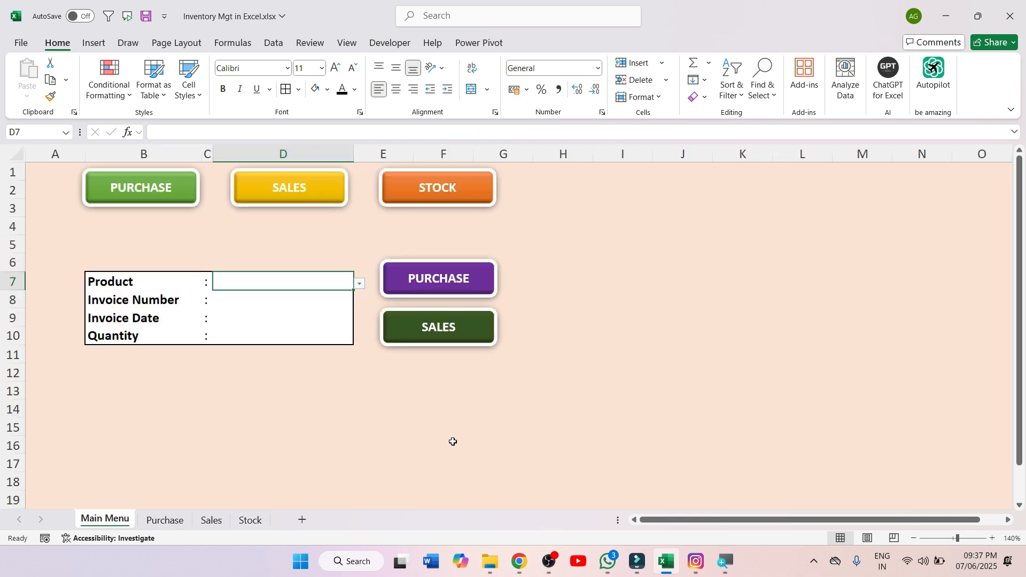
click(483, 448)
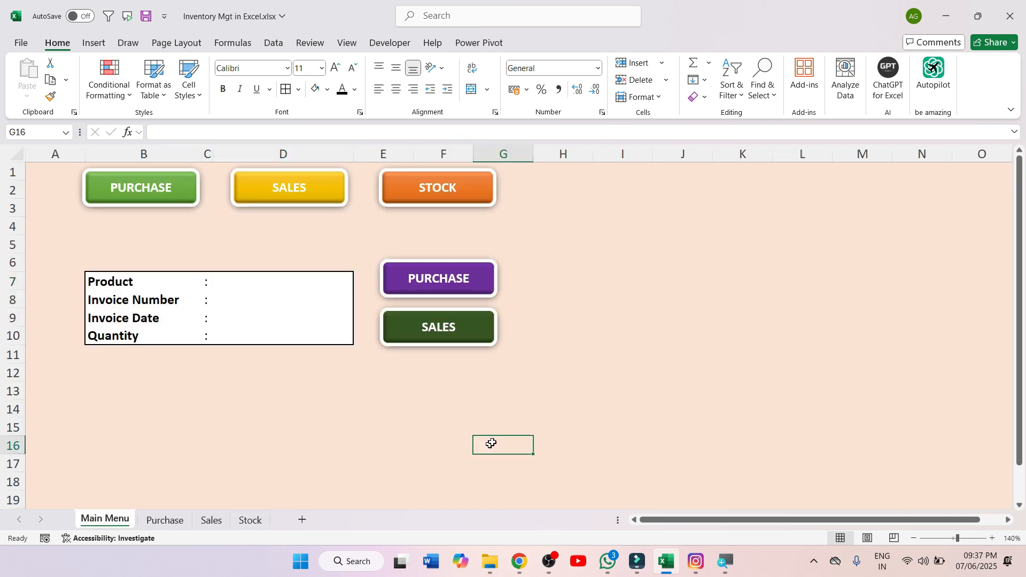